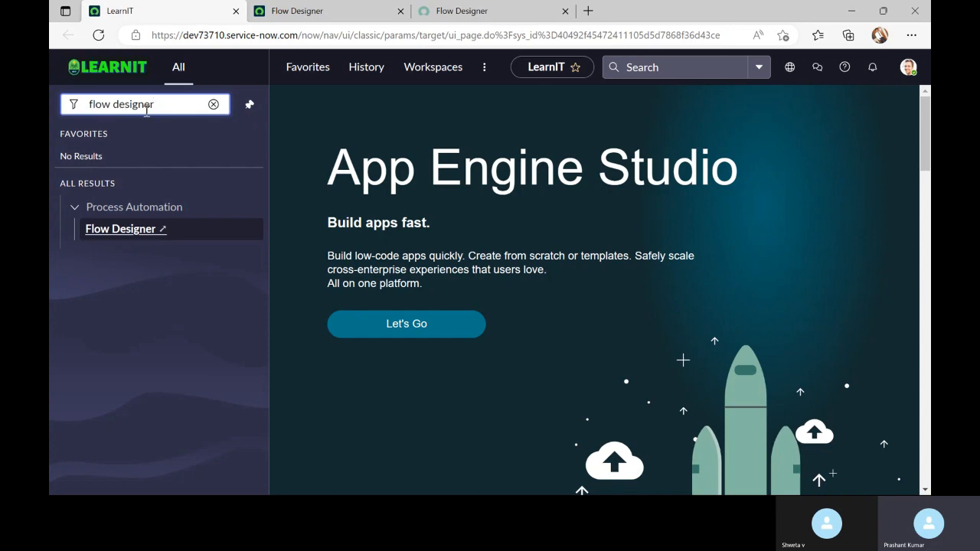
Step: Open Flow Designer from the navigator results and view the list of existing flows
{"action": "left_click", "coordinate": [145, 229]}
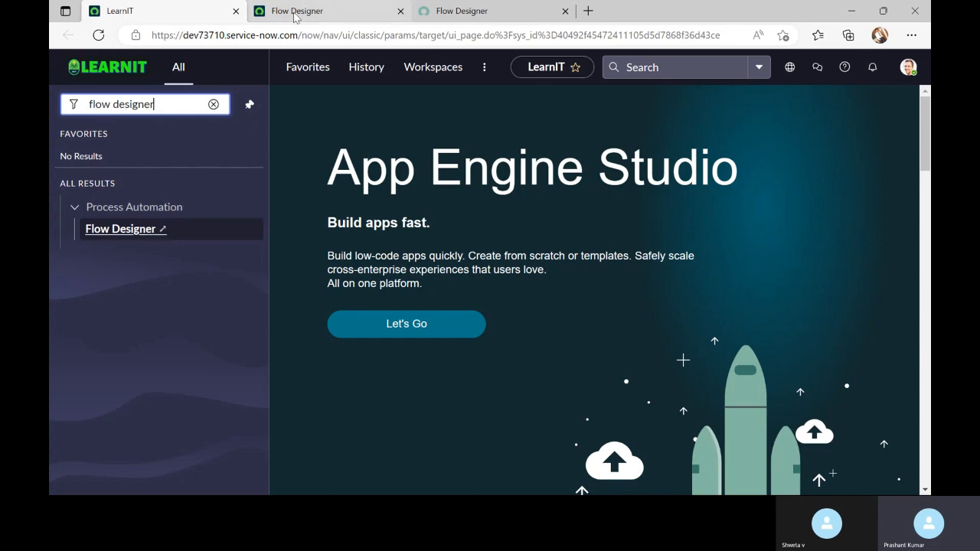
{"action": "scroll", "coordinate": [83, 357], "scroll_direction": "down", "scroll_amount": 2}
{"action": "scroll", "coordinate": [92, 363], "scroll_direction": "up", "scroll_amount": 2}
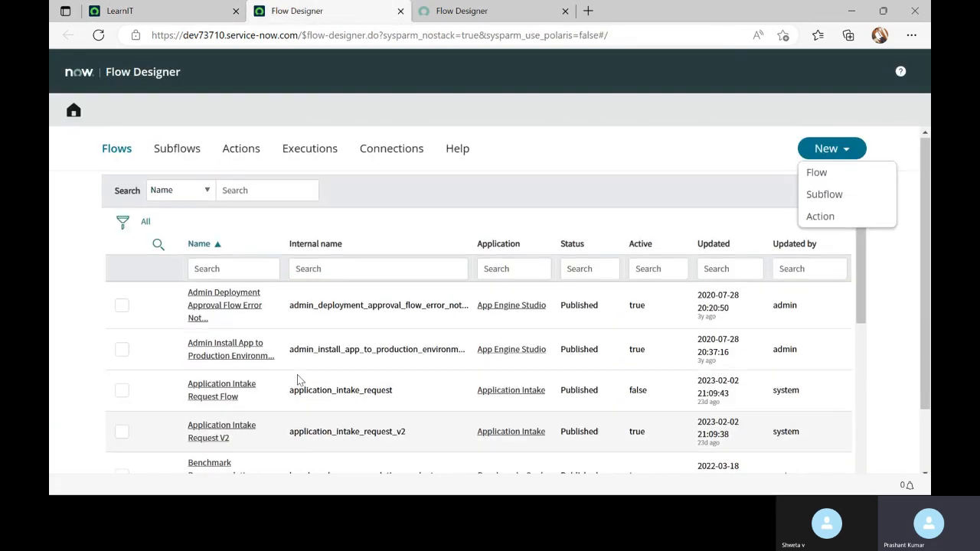
{"action": "left_click", "coordinate": [908, 274]}
Step: Look through the subflow, action and execution lists and the connections dashboard in Flow Designer
{"action": "left_click", "coordinate": [166, 153]}
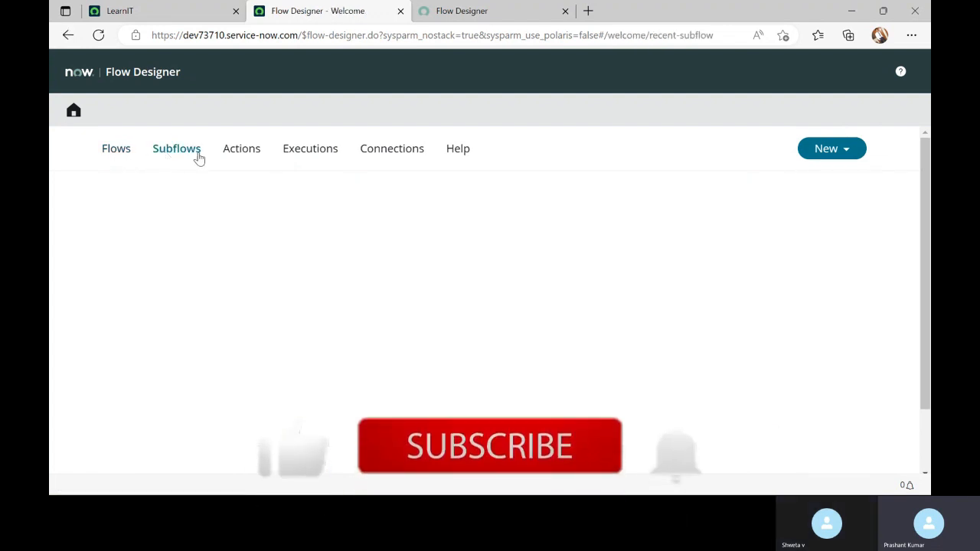
{"action": "left_click", "coordinate": [234, 153]}
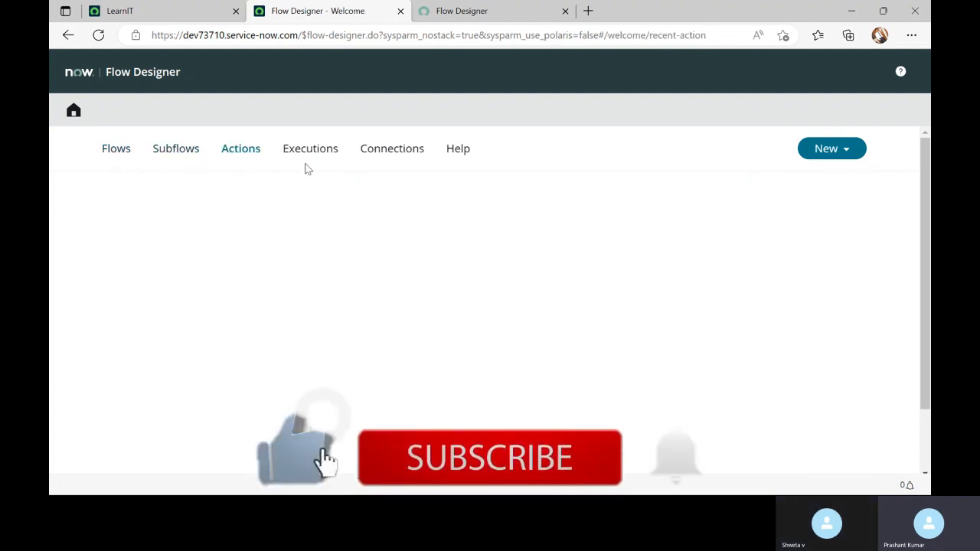
{"action": "scroll", "coordinate": [318, 242], "scroll_direction": "down", "scroll_amount": 3}
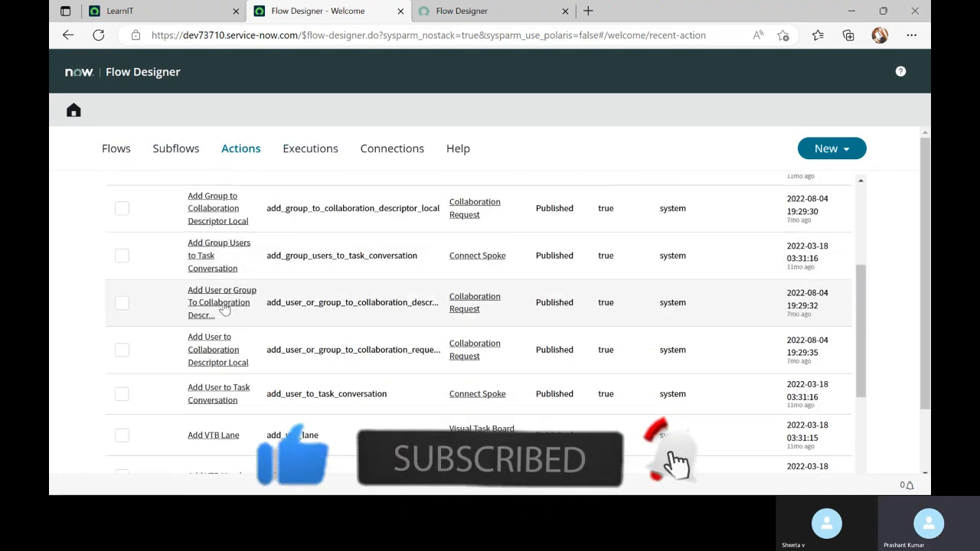
{"action": "scroll", "coordinate": [353, 199], "scroll_direction": "up", "scroll_amount": 3}
{"action": "left_click", "coordinate": [325, 147]}
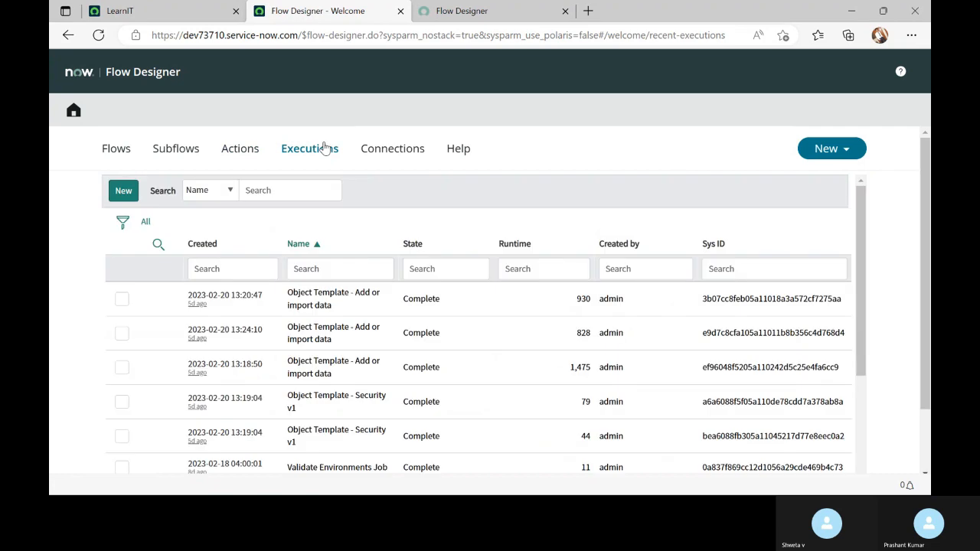
{"action": "left_click", "coordinate": [383, 157]}
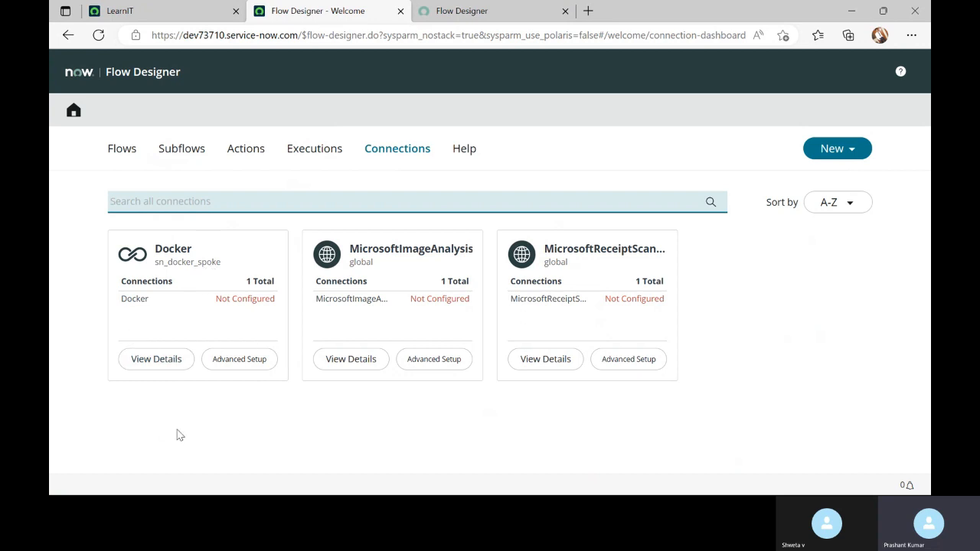
Step: Compare the Actions and Spokes explanations in the ServiceNow product documentation with the connections dashboard in Flow Designer
{"action": "left_click", "coordinate": [478, 14]}
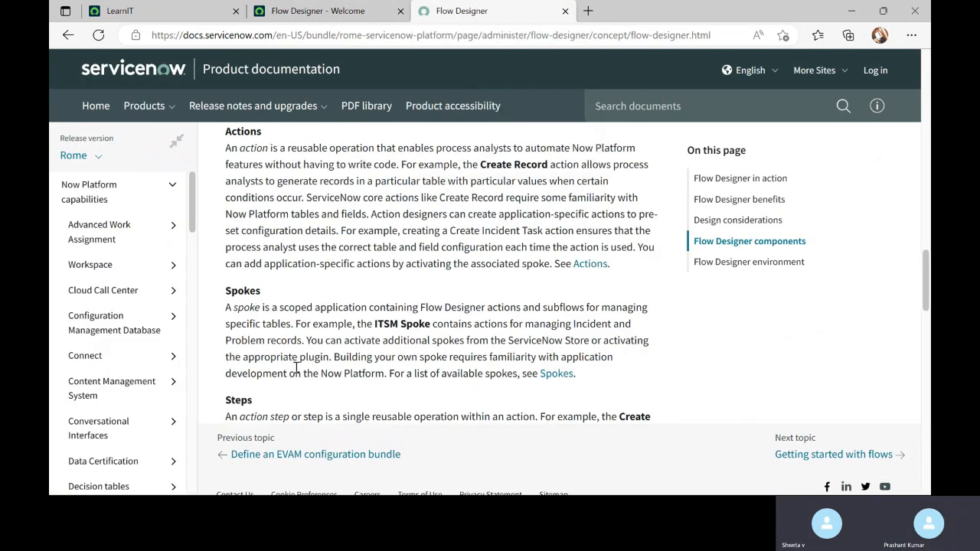
{"action": "scroll", "coordinate": [296, 368], "scroll_direction": "up", "scroll_amount": 2}
{"action": "scroll", "coordinate": [296, 368], "scroll_direction": "down", "scroll_amount": 2}
{"action": "left_click", "coordinate": [351, 23]}
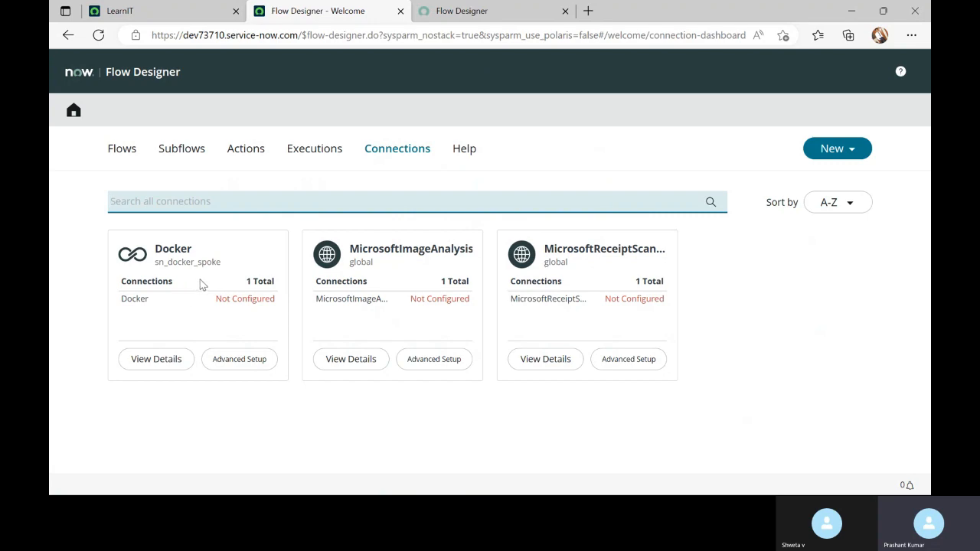
{"action": "left_click", "coordinate": [505, 13]}
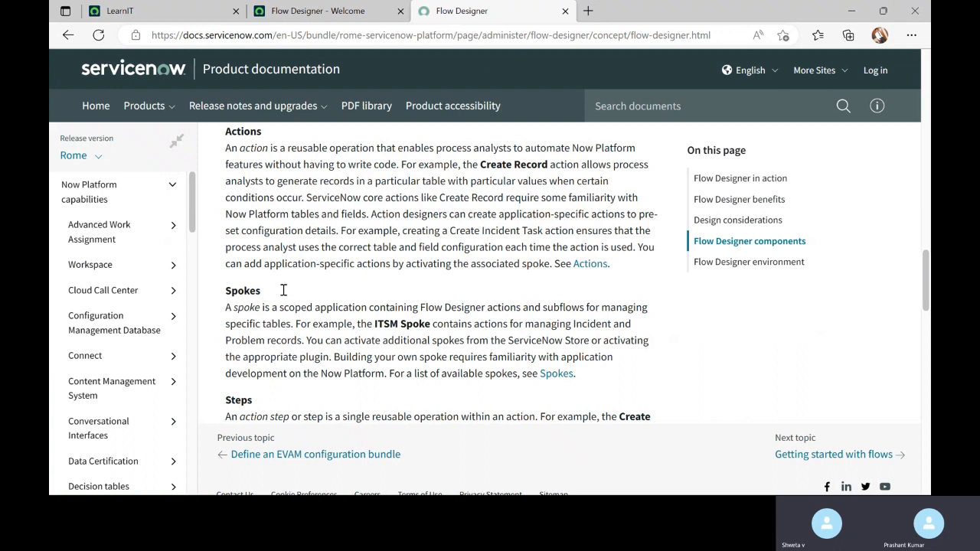
{"action": "left_click", "coordinate": [306, 11]}
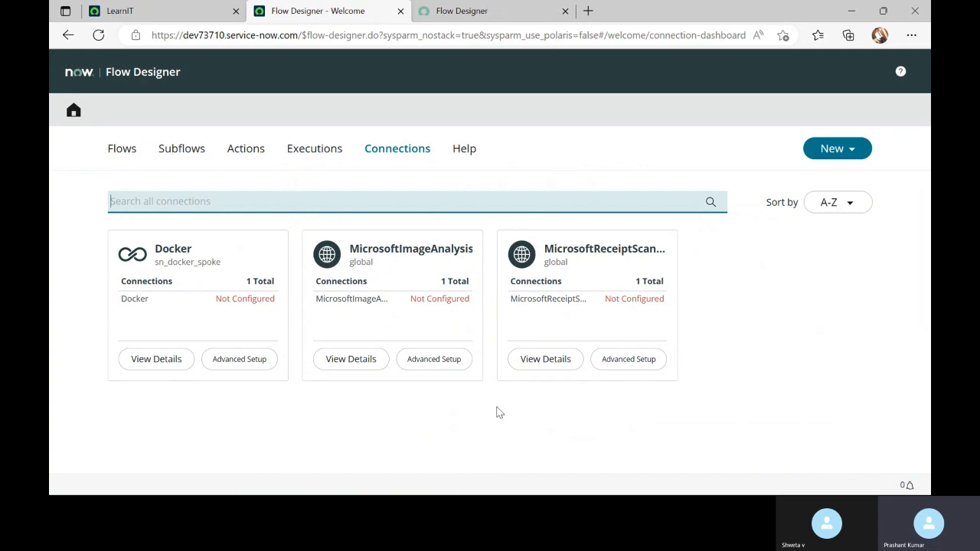
Step: Read the Spokes section of the Flow Designer documentation, including the ITSM Spoke example
{"action": "left_click", "coordinate": [515, 12]}
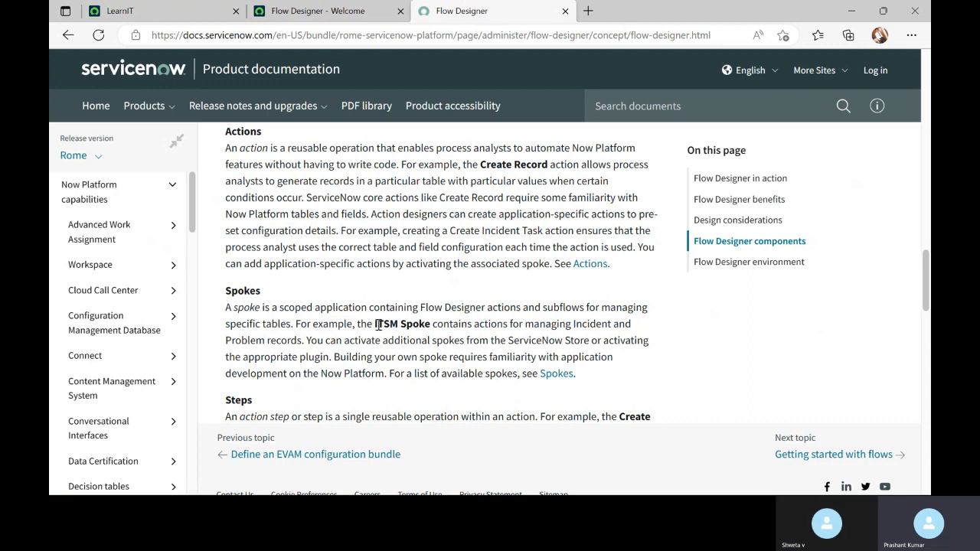
{"action": "left_click_drag", "start_coordinate": [377, 324], "coordinate": [423, 324]}
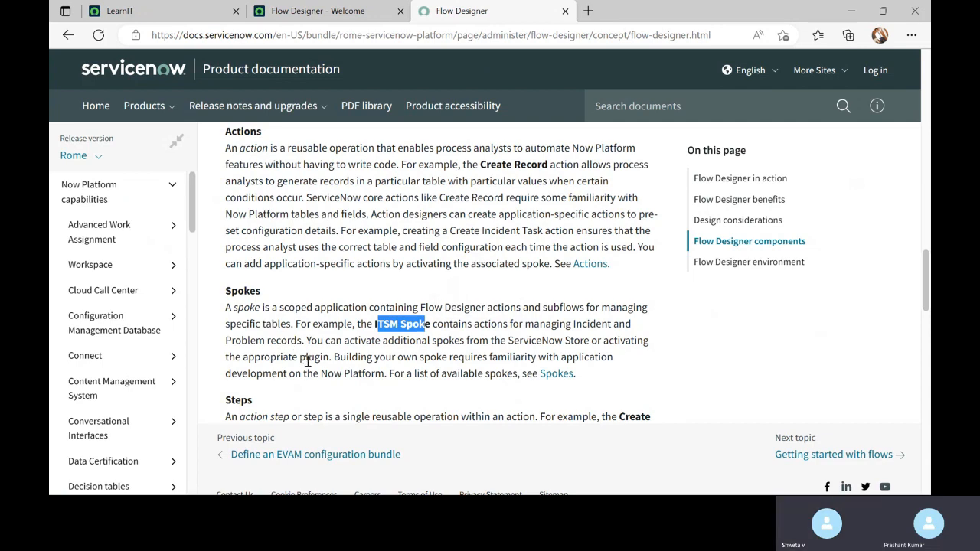
{"action": "left_click", "coordinate": [308, 361]}
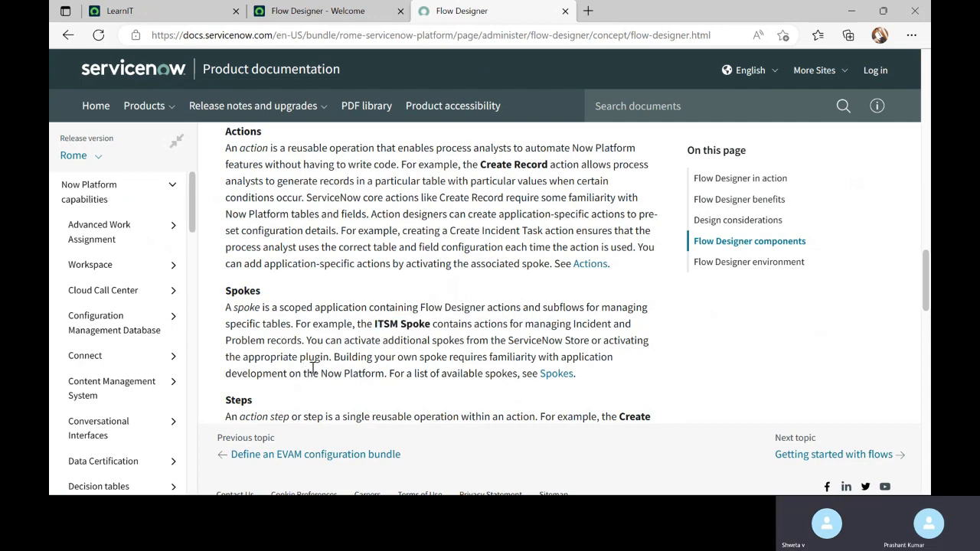
{"action": "scroll", "coordinate": [368, 304], "scroll_direction": "down", "scroll_amount": 1}
{"action": "scroll", "coordinate": [368, 304], "scroll_direction": "up", "scroll_amount": 2}
{"action": "scroll", "coordinate": [369, 304], "scroll_direction": "down", "scroll_amount": 2}
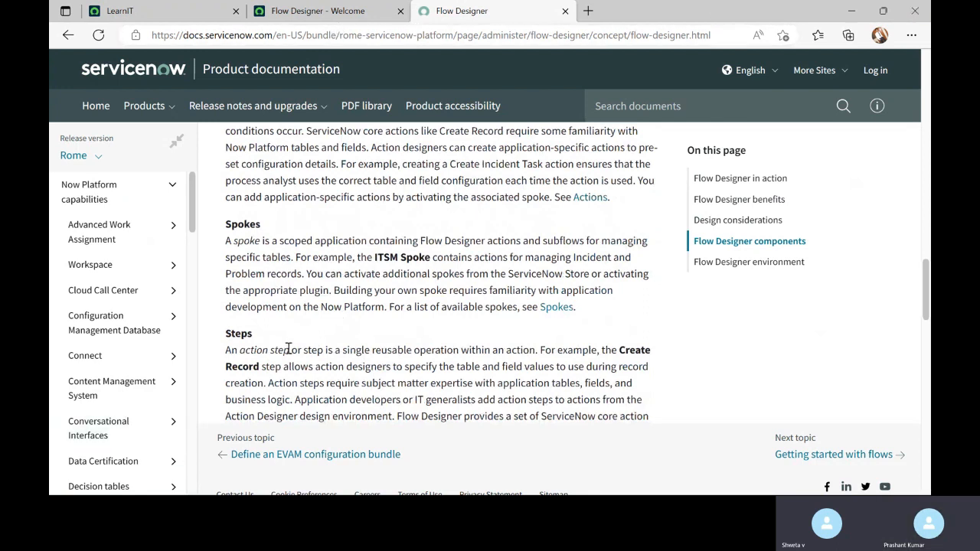
Step: Display the flows list in Flow Designer and read the Steps section of the product documentation
{"action": "left_click", "coordinate": [305, 12]}
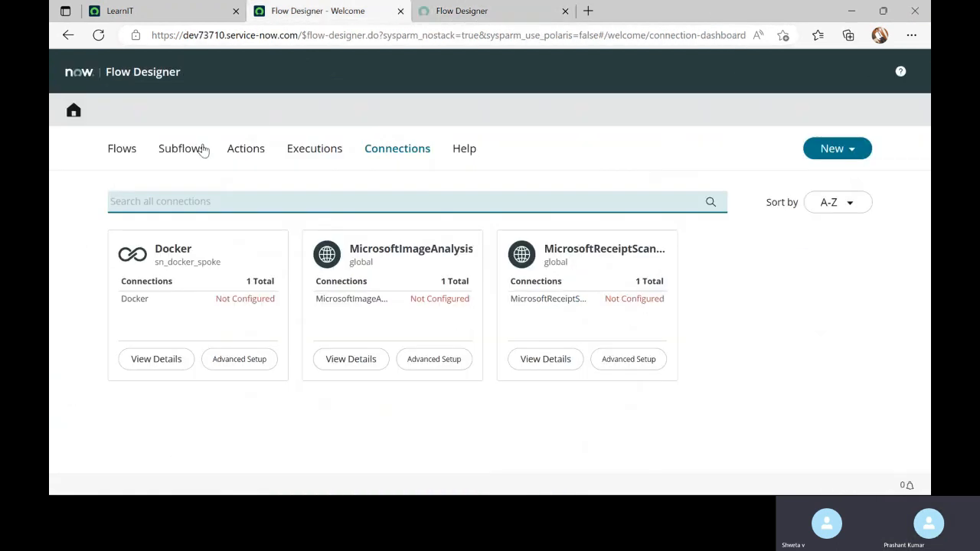
{"action": "left_click", "coordinate": [125, 151]}
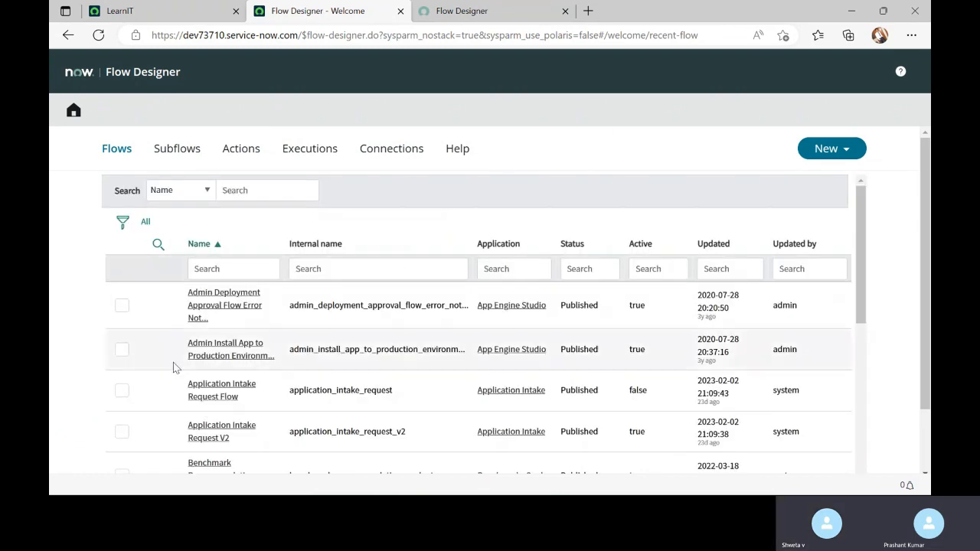
{"action": "left_click", "coordinate": [492, 17]}
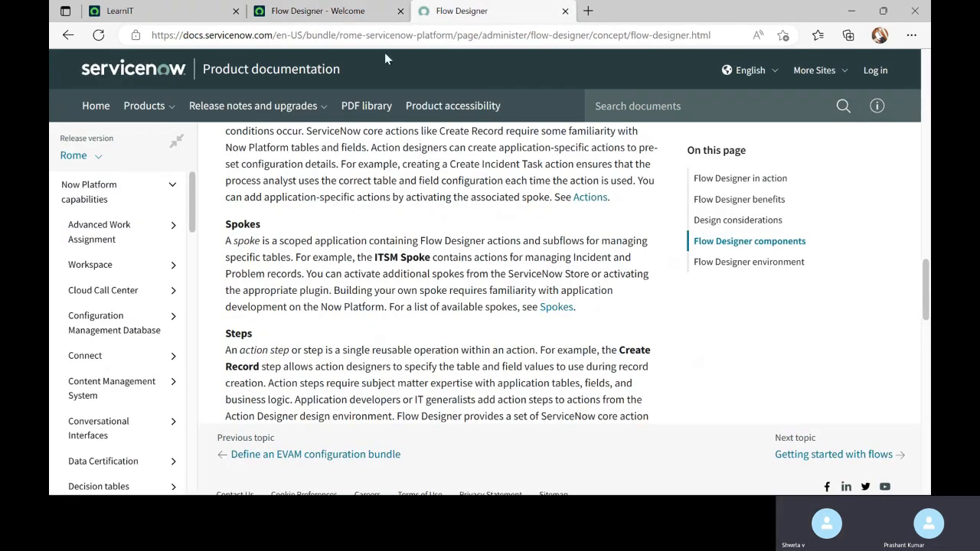
{"action": "left_click", "coordinate": [340, 17]}
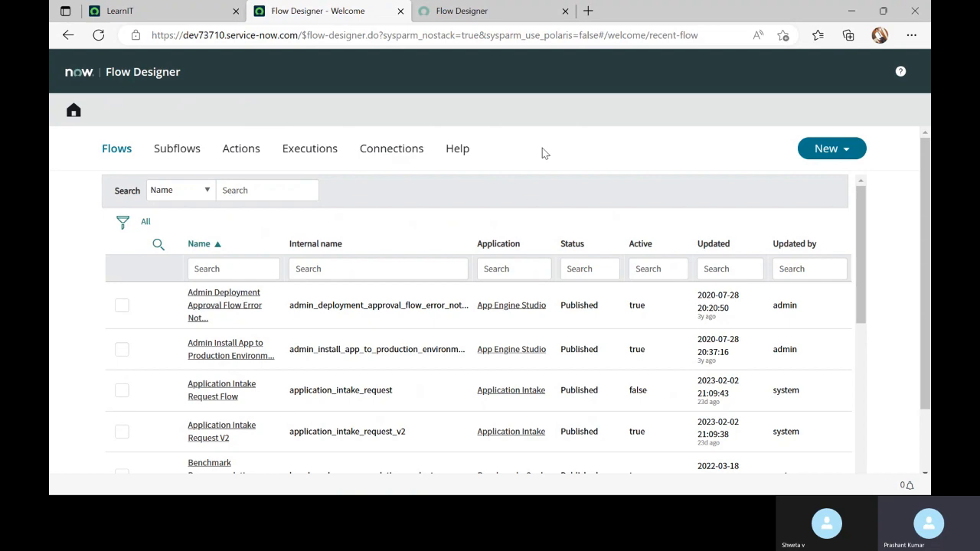
{"action": "left_click", "coordinate": [477, 13]}
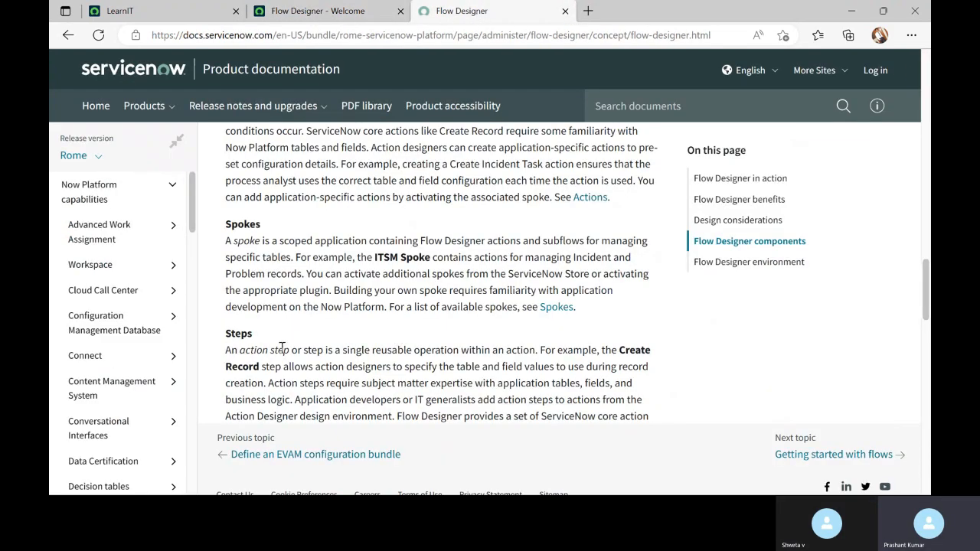
{"action": "double_click", "coordinate": [230, 337]}
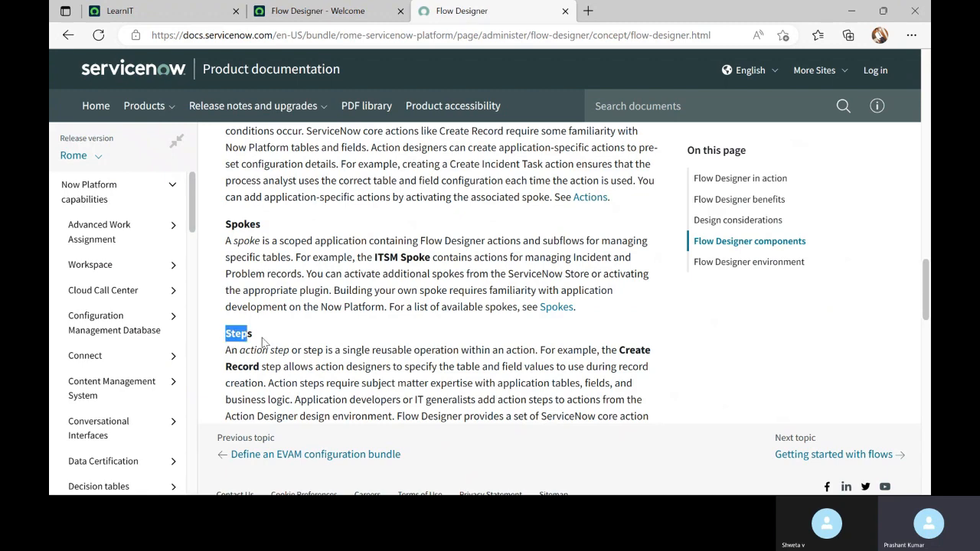
{"action": "left_click", "coordinate": [440, 367]}
Step: Open the Application Intake Request V2 flow from the flows list in a new browser tab
{"action": "left_click", "coordinate": [310, 14]}
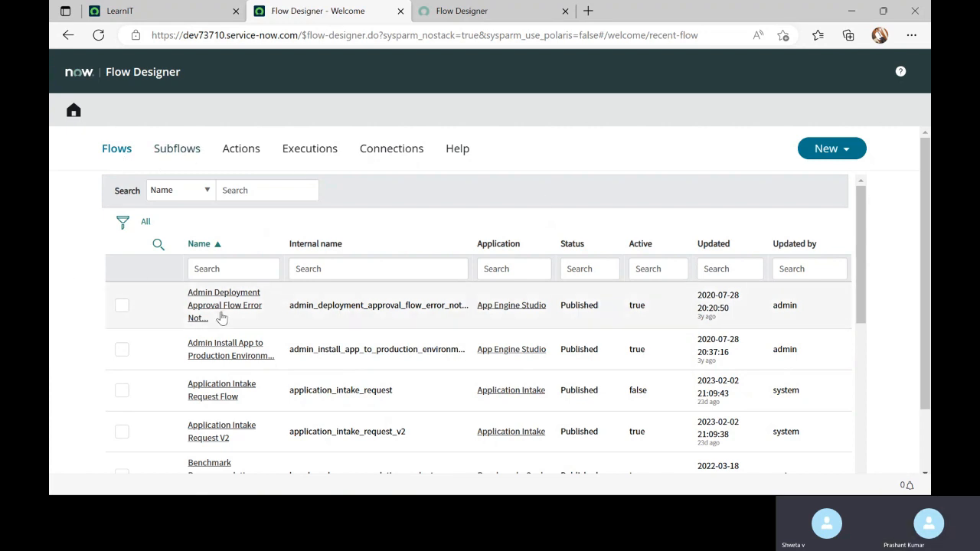
{"action": "scroll", "coordinate": [189, 444], "scroll_direction": "down", "scroll_amount": 1}
{"action": "scroll", "coordinate": [190, 444], "scroll_direction": "down", "scroll_amount": 2}
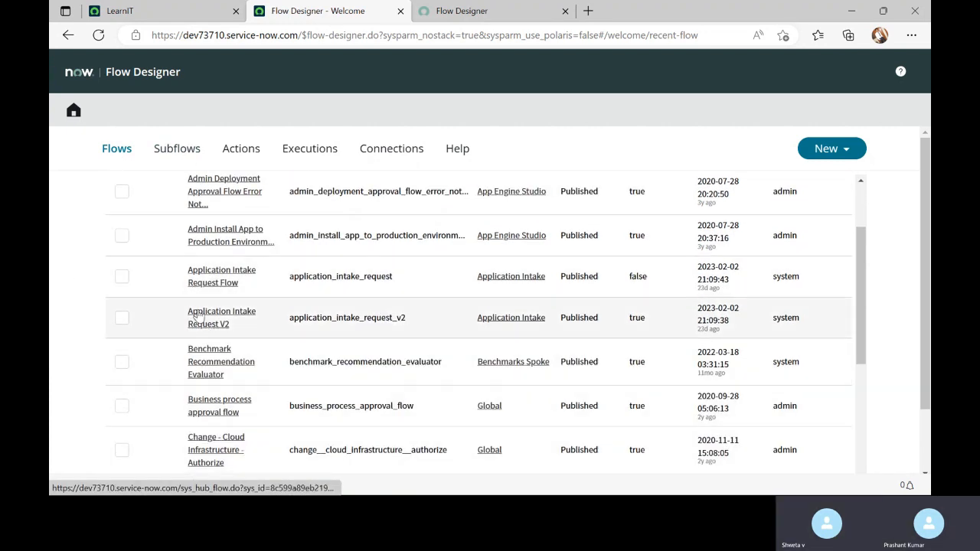
{"action": "middle_click", "coordinate": [198, 315]}
{"action": "left_click", "coordinate": [484, 14]}
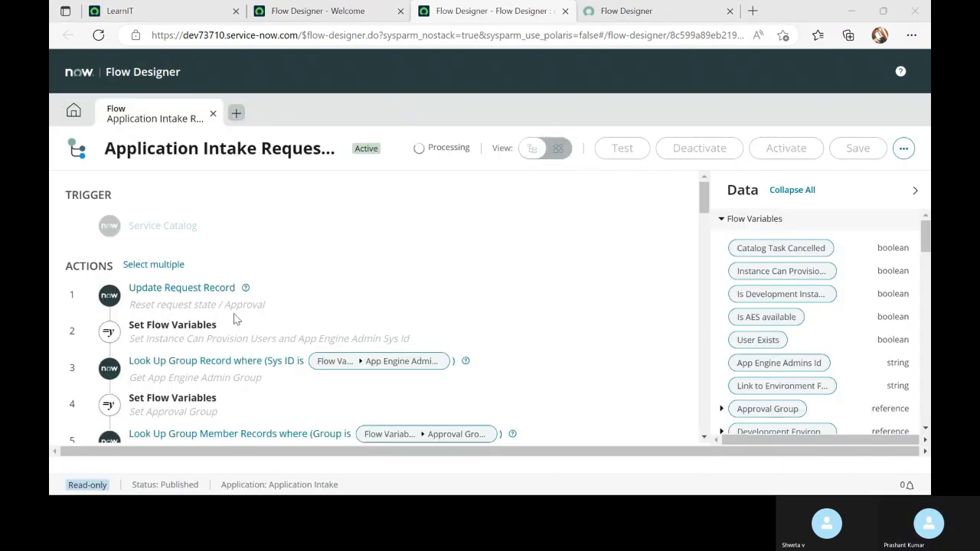
Step: Examine the sequence of actions and conditions in the Application Intake Request V2 flow
{"action": "scroll", "coordinate": [329, 307], "scroll_direction": "down", "scroll_amount": 5}
{"action": "scroll", "coordinate": [434, 378], "scroll_direction": "down", "scroll_amount": 15}
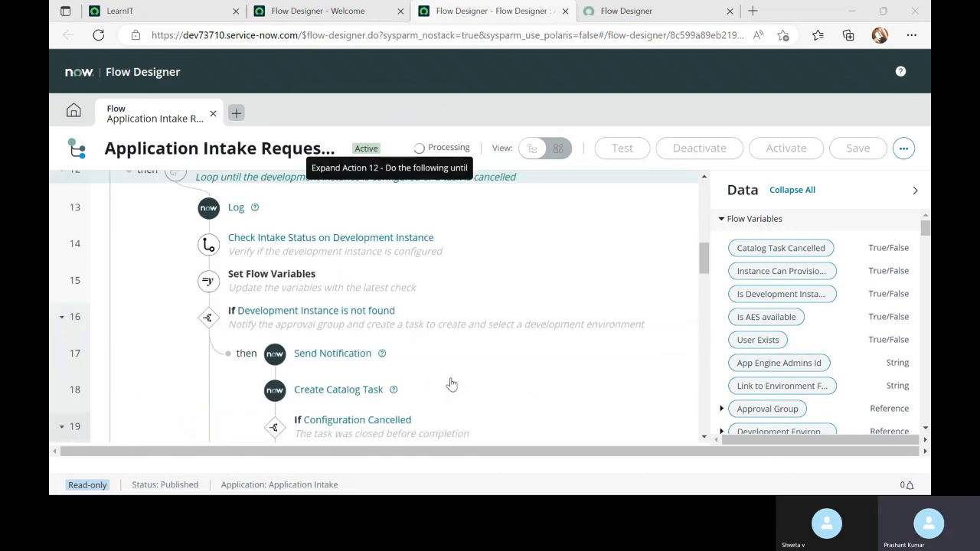
{"action": "scroll", "coordinate": [452, 385], "scroll_direction": "down", "scroll_amount": 10}
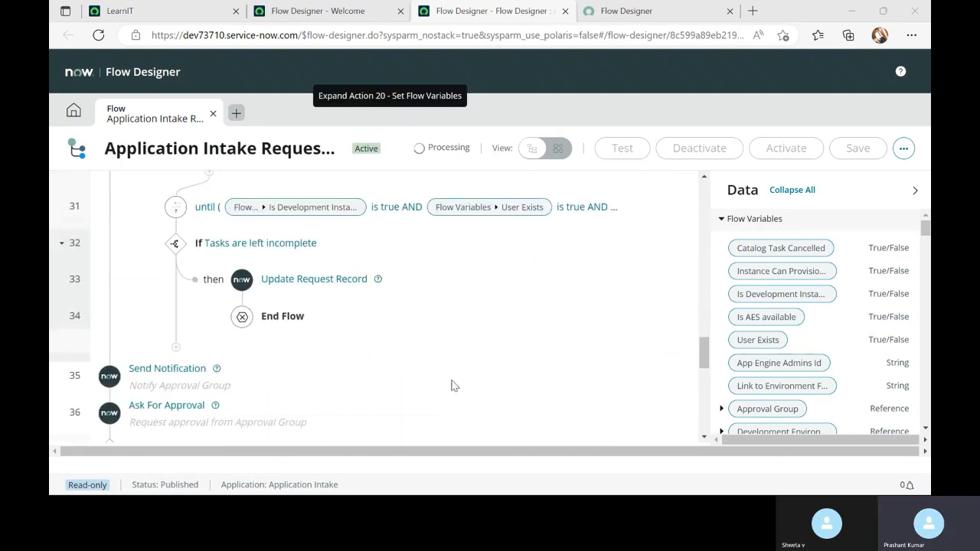
{"action": "left_click_drag", "start_coordinate": [704, 370], "coordinate": [726, 191]}
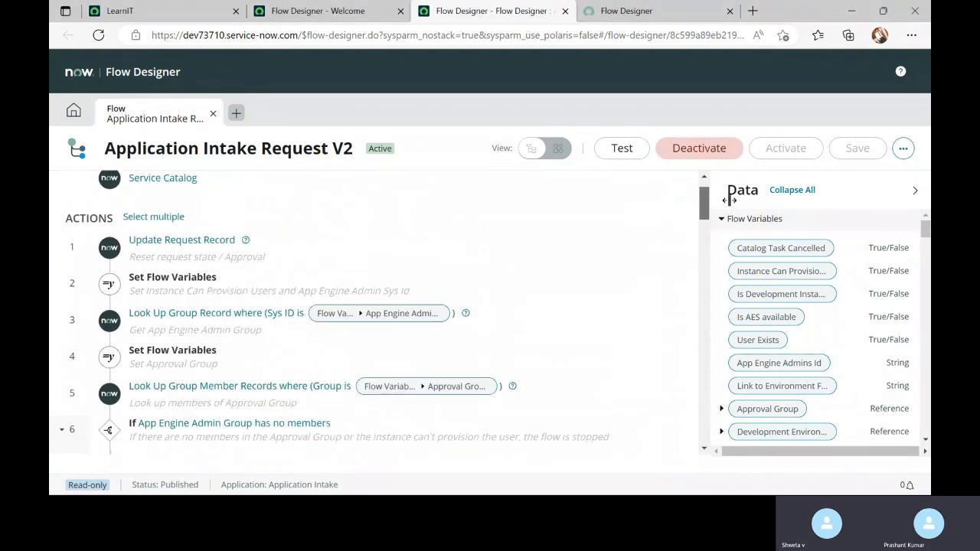
{"action": "scroll", "coordinate": [269, 295], "scroll_direction": "down", "scroll_amount": 1}
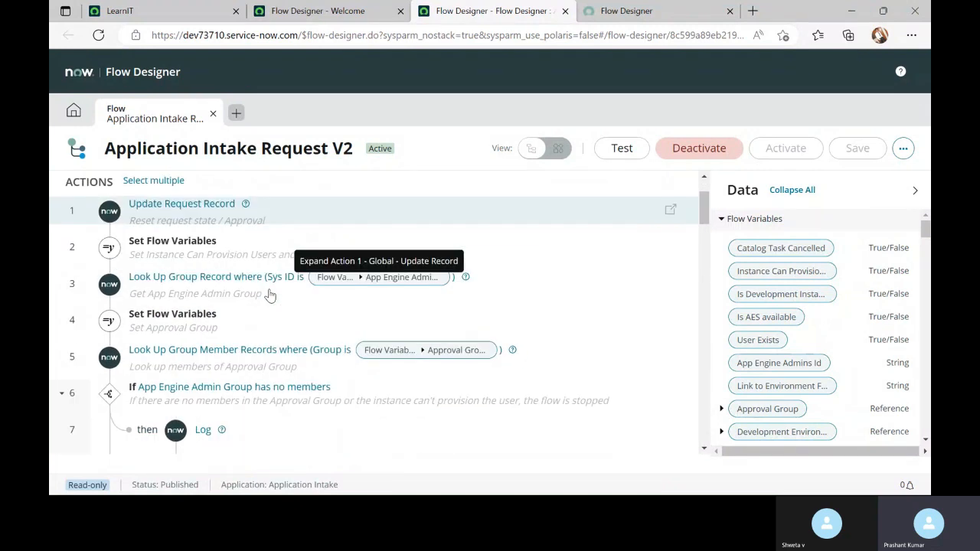
{"action": "scroll", "coordinate": [296, 312], "scroll_direction": "up", "scroll_amount": 1}
{"action": "scroll", "coordinate": [297, 313], "scroll_direction": "up", "scroll_amount": 1}
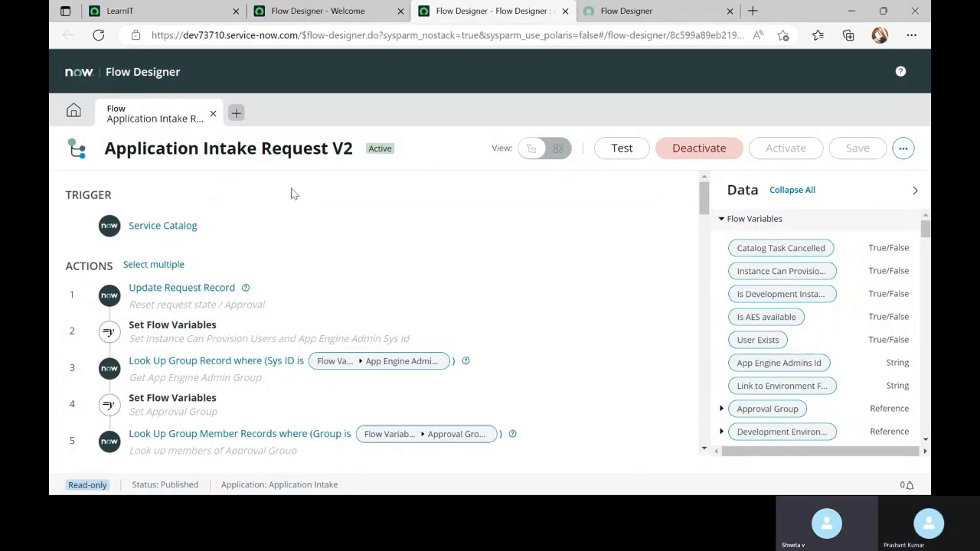
Step: Examine the flow's Trigger and Actions sections, highlighting each heading and reviewing the first actions and conditions
{"action": "double_click", "coordinate": [76, 195]}
{"action": "double_click", "coordinate": [90, 264]}
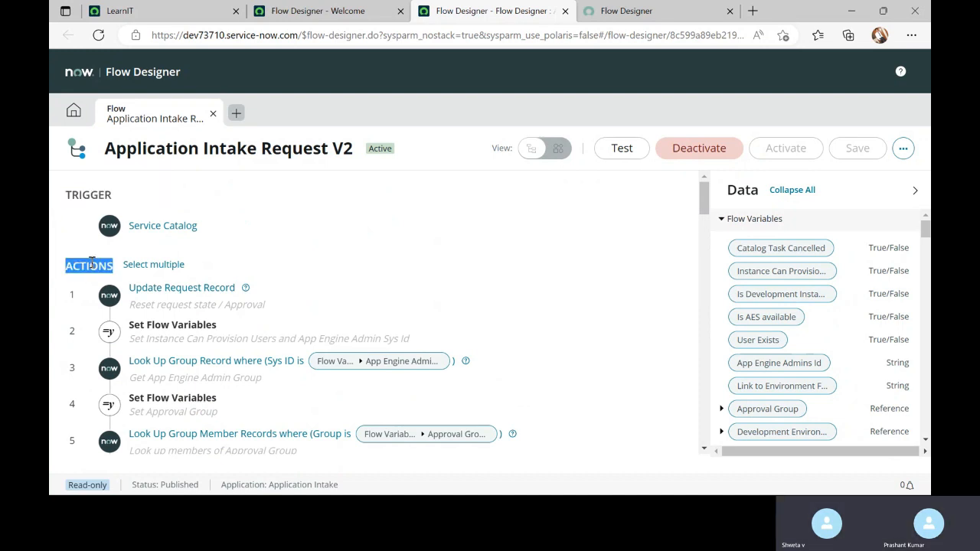
{"action": "scroll", "coordinate": [199, 203], "scroll_direction": "down", "scroll_amount": 1}
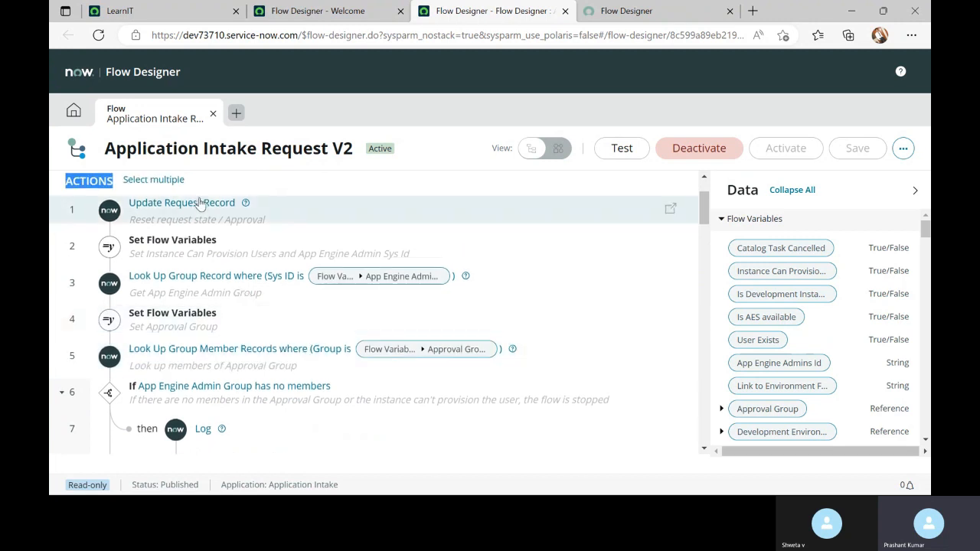
{"action": "scroll", "coordinate": [199, 203], "scroll_direction": "up", "scroll_amount": 1}
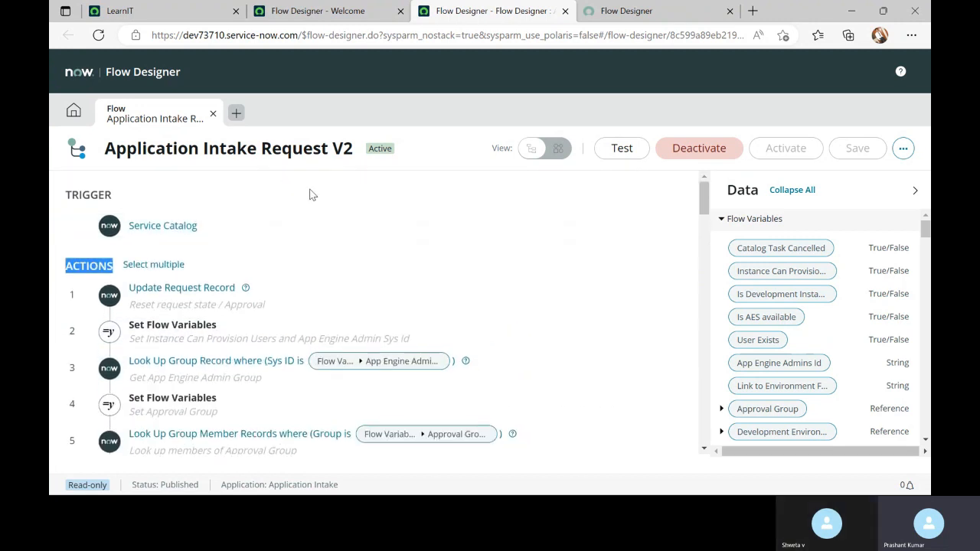
{"action": "left_click", "coordinate": [84, 278]}
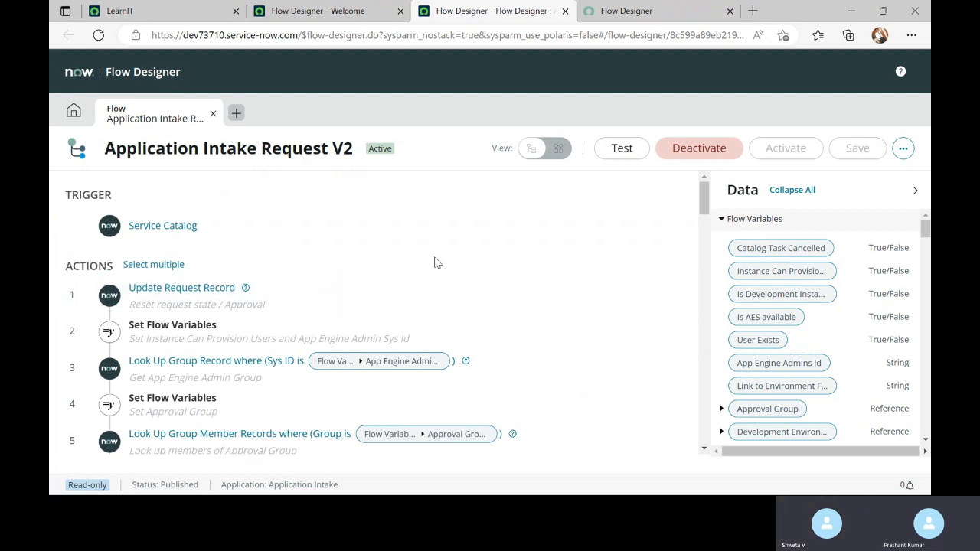
{"action": "scroll", "coordinate": [464, 258], "scroll_direction": "down", "scroll_amount": 5}
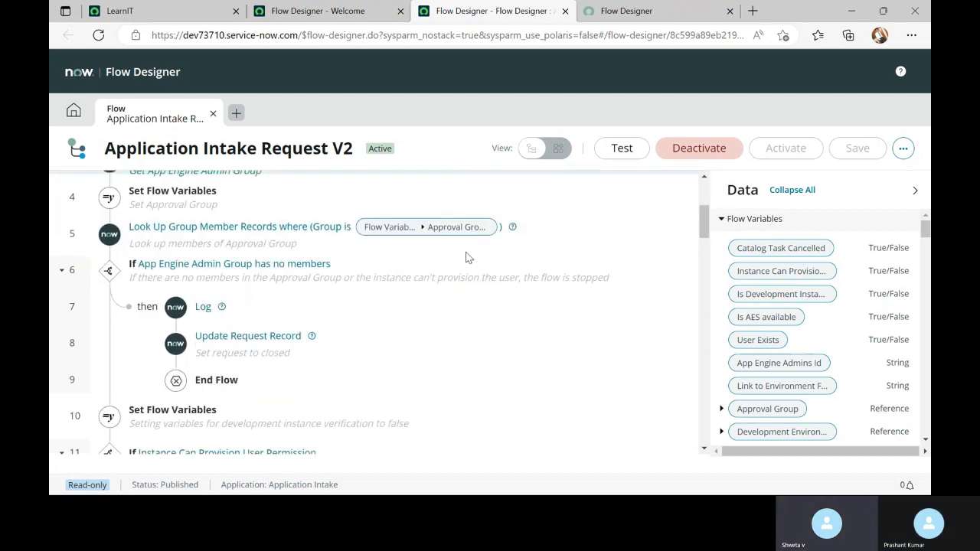
{"action": "scroll", "coordinate": [465, 258], "scroll_direction": "up", "scroll_amount": 5}
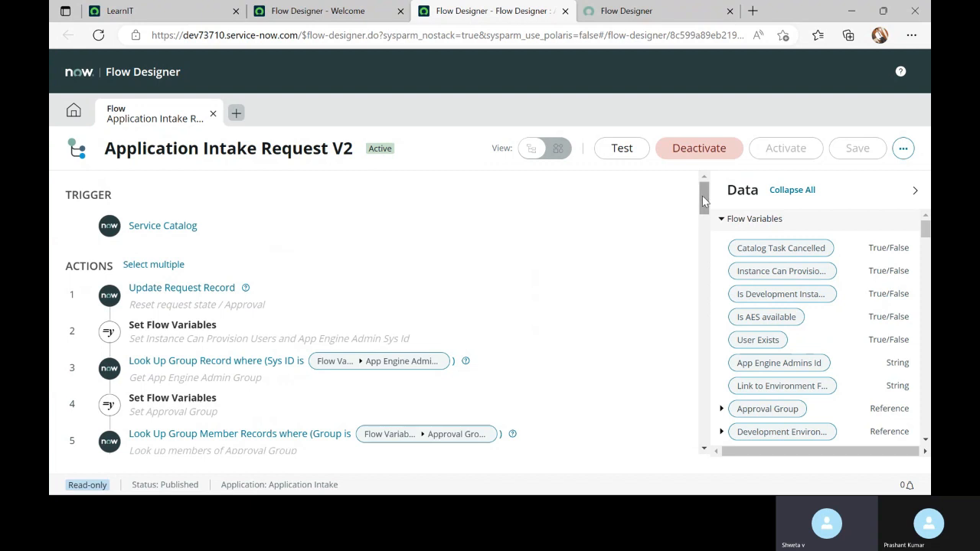
Step: Examine the flow variables, Service Catalog trigger data and action outputs listed in the flow's Data section
{"action": "left_click_drag", "start_coordinate": [705, 201], "coordinate": [864, 227]}
{"action": "left_click_drag", "start_coordinate": [925, 228], "coordinate": [925, 257]}
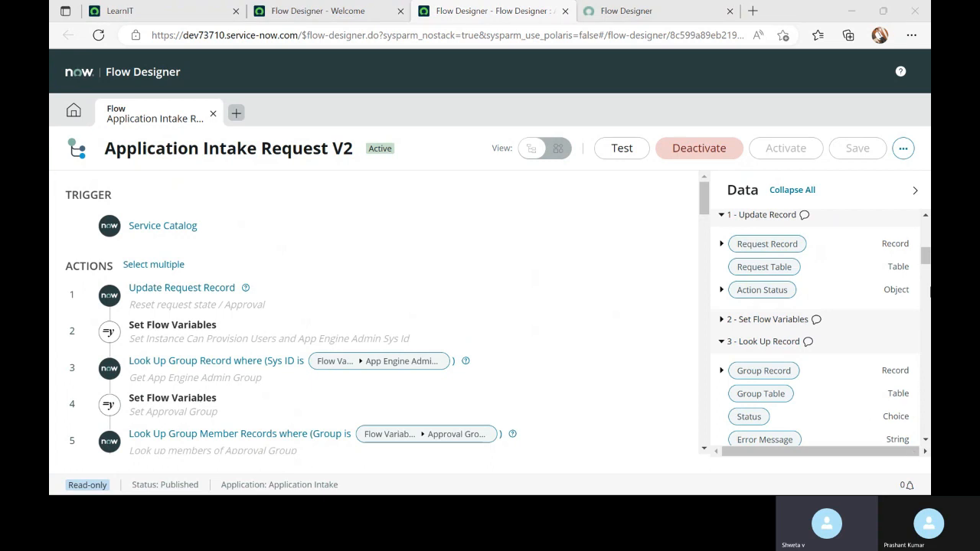
{"action": "left_click_drag", "start_coordinate": [926, 259], "coordinate": [926, 222]}
{"action": "scroll", "coordinate": [818, 333], "scroll_direction": "down", "scroll_amount": 1}
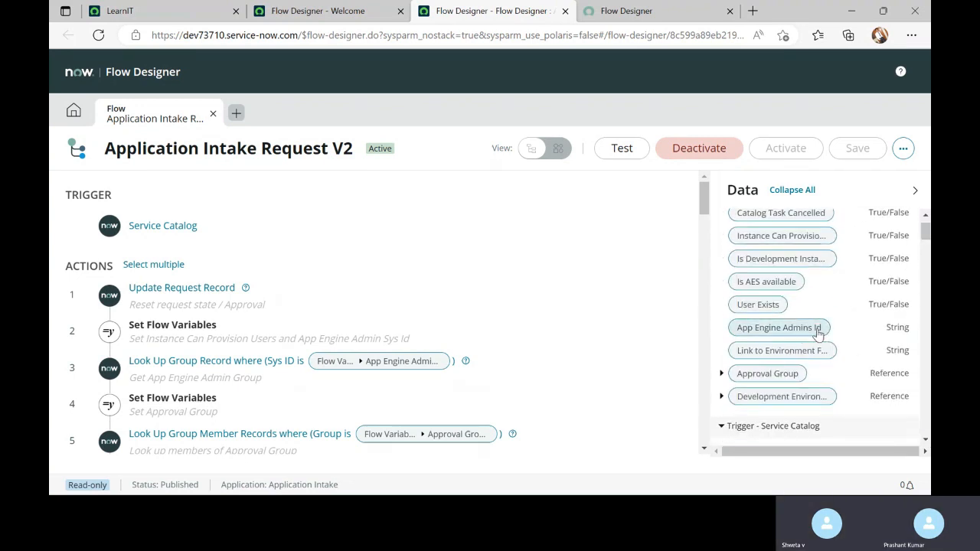
{"action": "scroll", "coordinate": [818, 333], "scroll_direction": "down", "scroll_amount": 5}
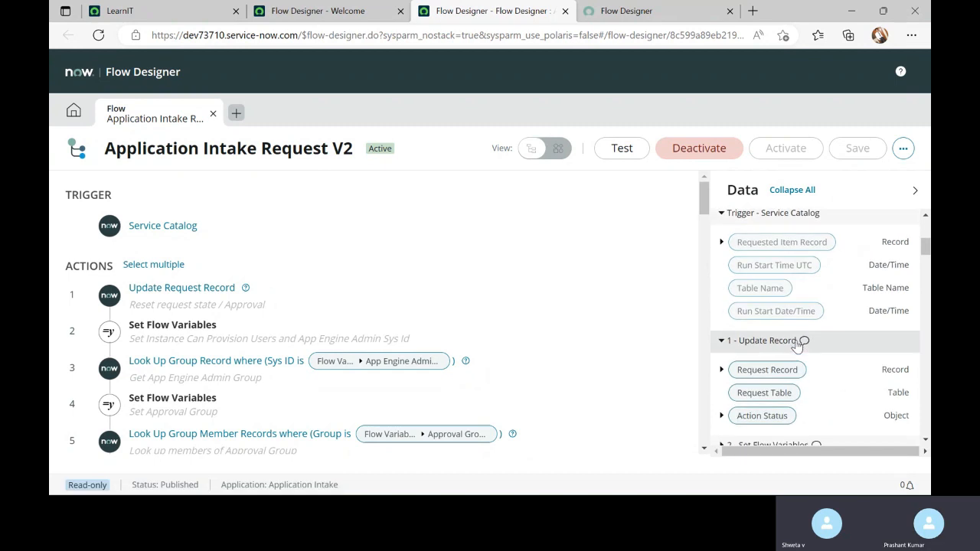
{"action": "scroll", "coordinate": [796, 349], "scroll_direction": "down", "scroll_amount": 3}
{"action": "scroll", "coordinate": [798, 350], "scroll_direction": "up", "scroll_amount": 1}
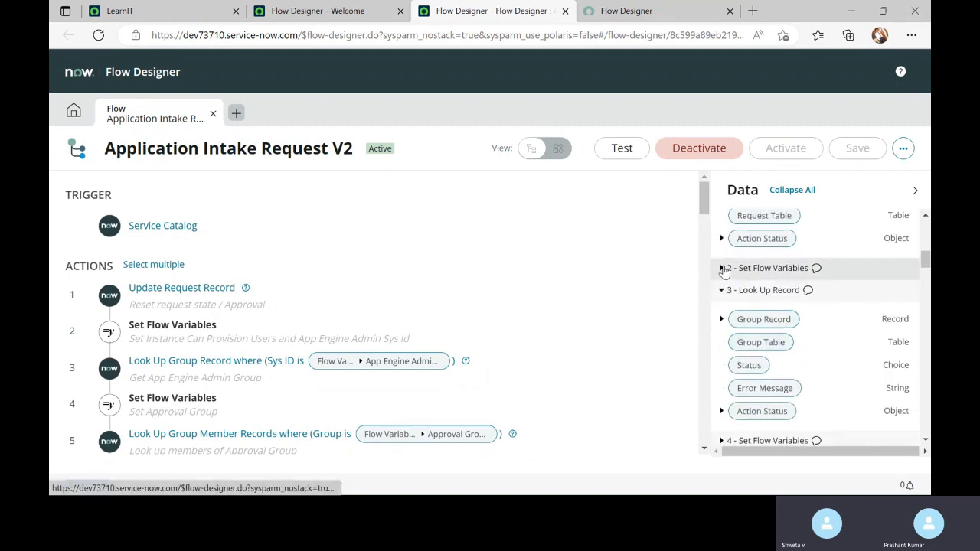
{"action": "scroll", "coordinate": [724, 272], "scroll_direction": "up", "scroll_amount": 2}
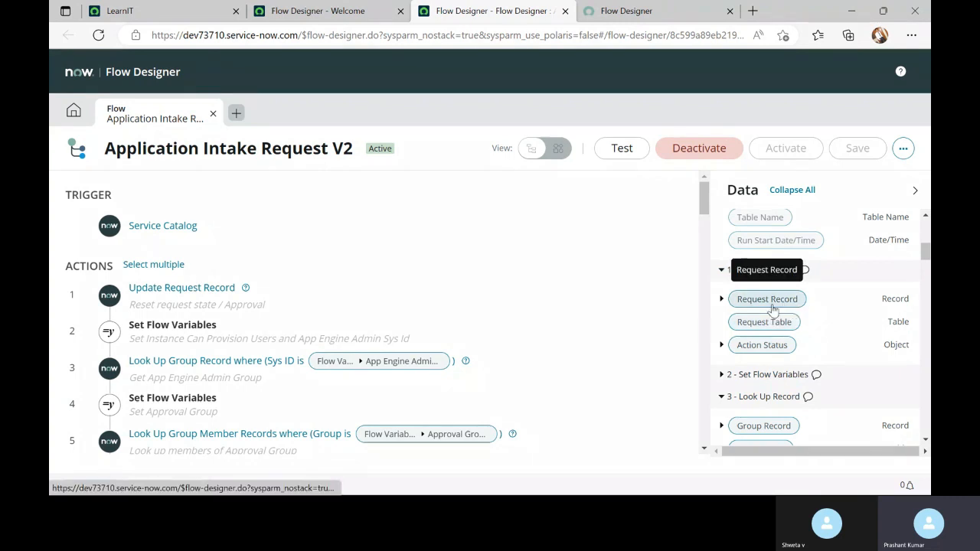
Step: Expand Action Status under 1 - Update Record and 2 - Set Flow Variables, and review the 3 - Look Up Record data
{"action": "left_click", "coordinate": [721, 345]}
{"action": "scroll", "coordinate": [728, 350], "scroll_direction": "down", "scroll_amount": 1}
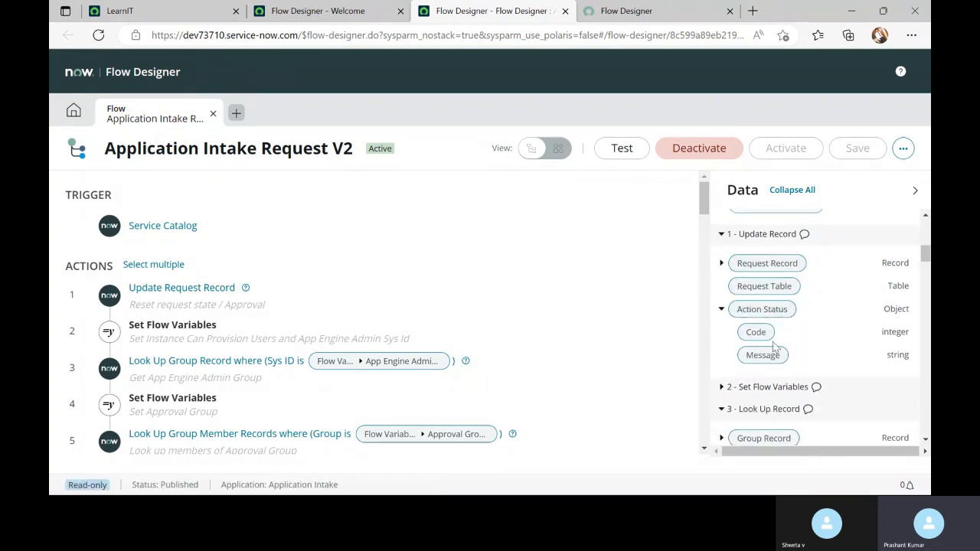
{"action": "scroll", "coordinate": [736, 353], "scroll_direction": "down", "scroll_amount": 1}
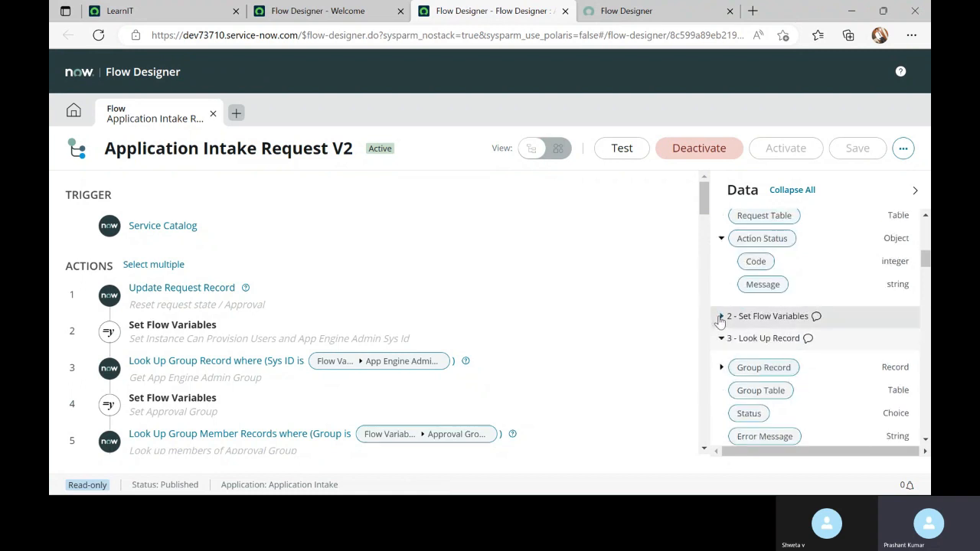
{"action": "left_click", "coordinate": [721, 316]}
{"action": "scroll", "coordinate": [728, 322], "scroll_direction": "down", "scroll_amount": 1}
{"action": "left_click", "coordinate": [721, 334]}
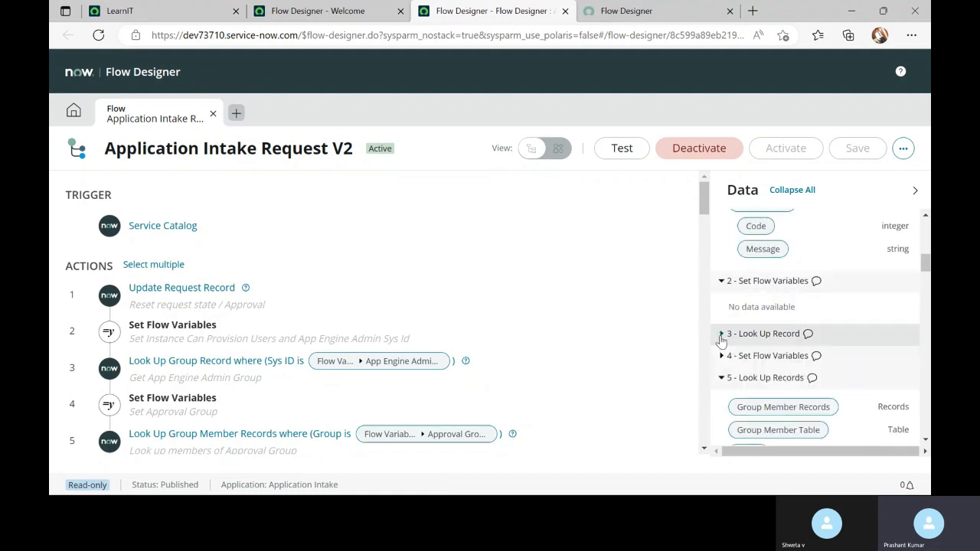
{"action": "left_click", "coordinate": [721, 334]}
{"action": "scroll", "coordinate": [791, 403], "scroll_direction": "down", "scroll_amount": 1}
{"action": "scroll", "coordinate": [791, 404], "scroll_direction": "down", "scroll_amount": 1}
{"action": "scroll", "coordinate": [146, 324], "scroll_direction": "down", "scroll_amount": 3}
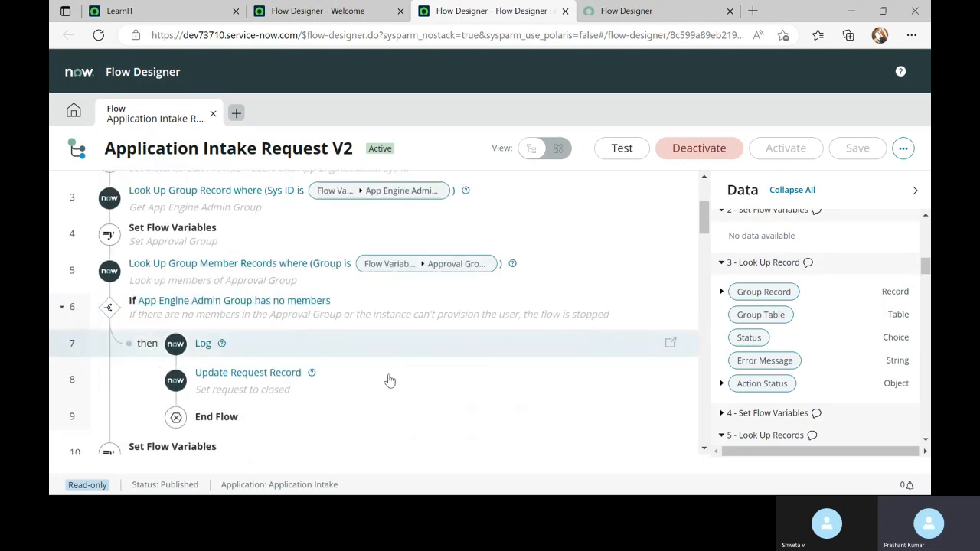
Step: Collapse the Flow Variables data group and expand Requested Item Record under the Service Catalog trigger
{"action": "scroll", "coordinate": [416, 388], "scroll_direction": "up", "scroll_amount": 3}
{"action": "scroll", "coordinate": [818, 306], "scroll_direction": "up", "scroll_amount": 6}
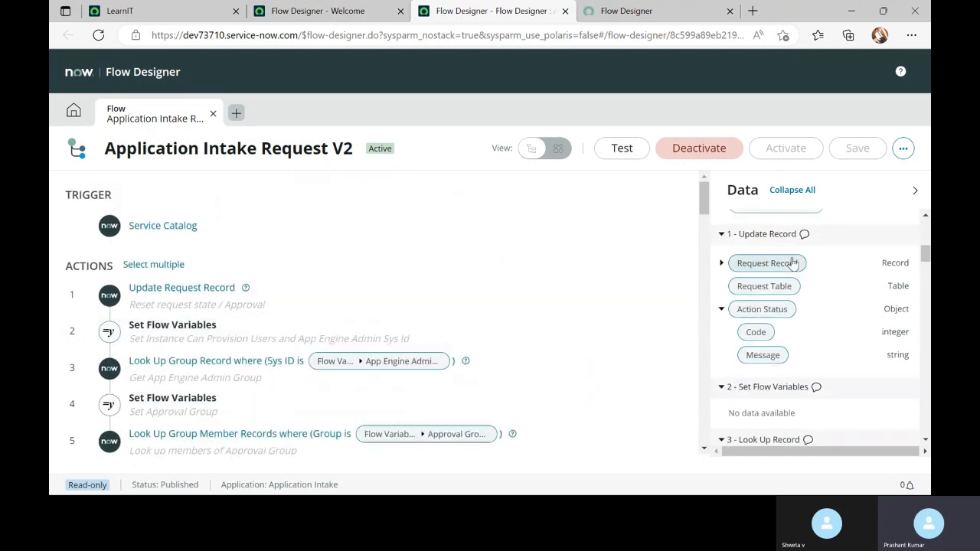
{"action": "scroll", "coordinate": [819, 291], "scroll_direction": "up", "scroll_amount": 1}
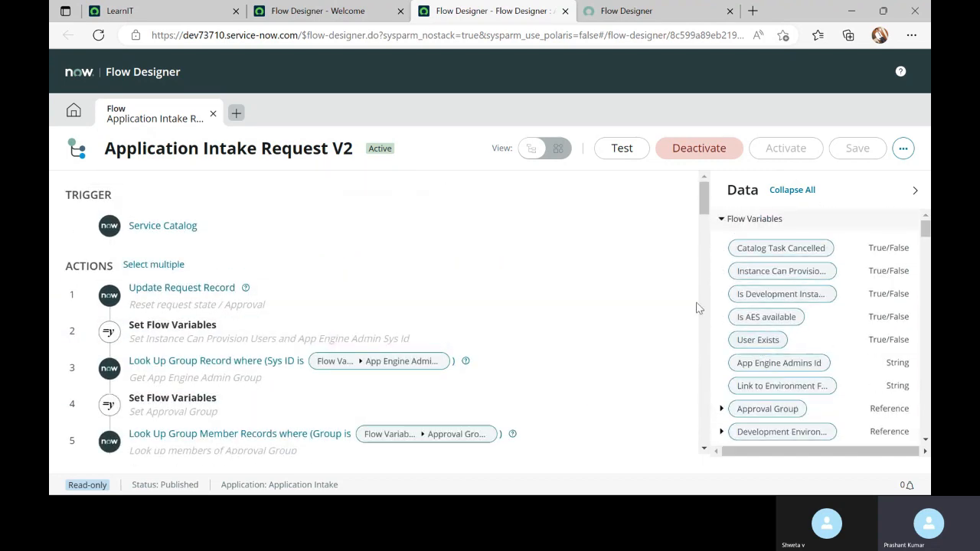
{"action": "left_click", "coordinate": [722, 219]}
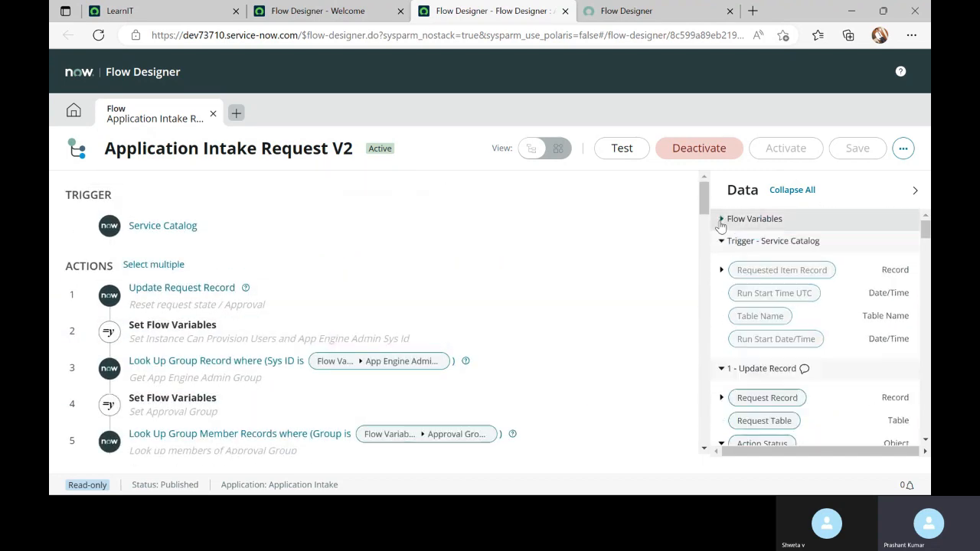
{"action": "left_click", "coordinate": [722, 271]}
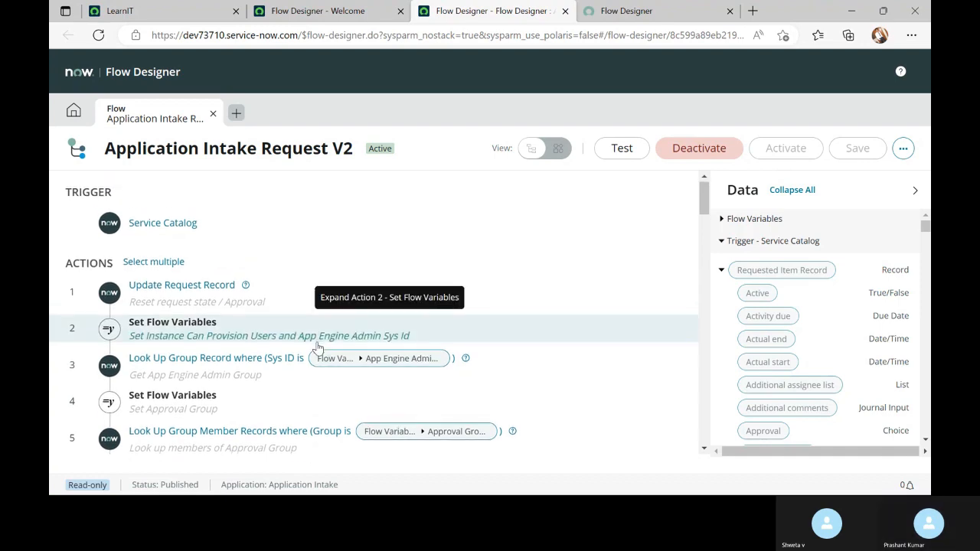
Step: Review the flow's actions and conditions from Update Request Record to Check Intake Status on Development Instance
{"action": "scroll", "coordinate": [318, 348], "scroll_direction": "down", "scroll_amount": 3}
{"action": "scroll", "coordinate": [317, 345], "scroll_direction": "up", "scroll_amount": 3}
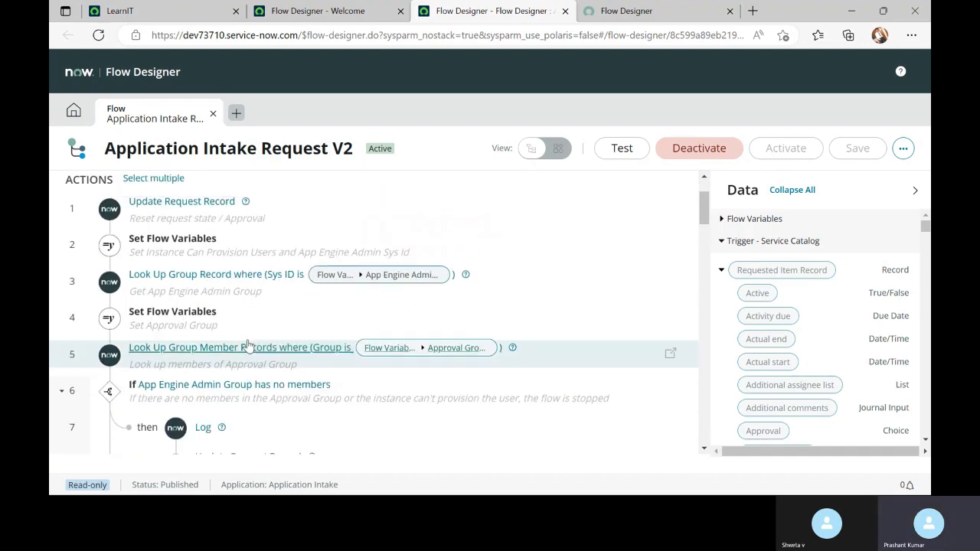
{"action": "scroll", "coordinate": [113, 227], "scroll_direction": "up", "scroll_amount": 1}
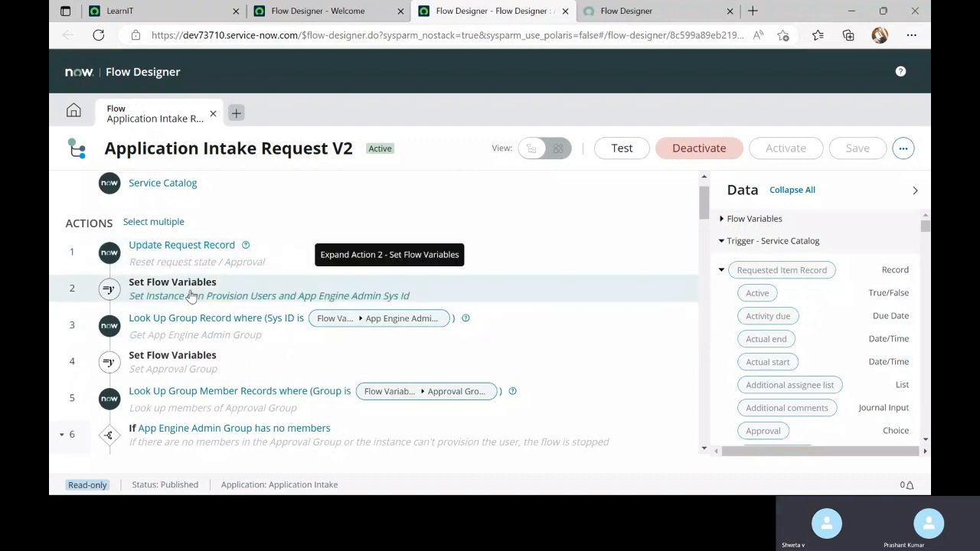
{"action": "scroll", "coordinate": [208, 426], "scroll_direction": "down", "scroll_amount": 3}
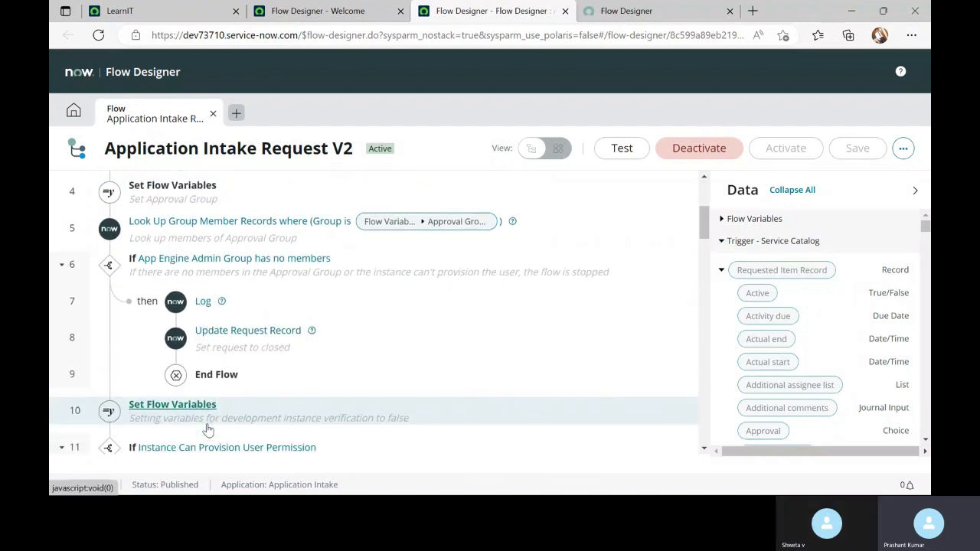
{"action": "scroll", "coordinate": [207, 429], "scroll_direction": "down", "scroll_amount": 1}
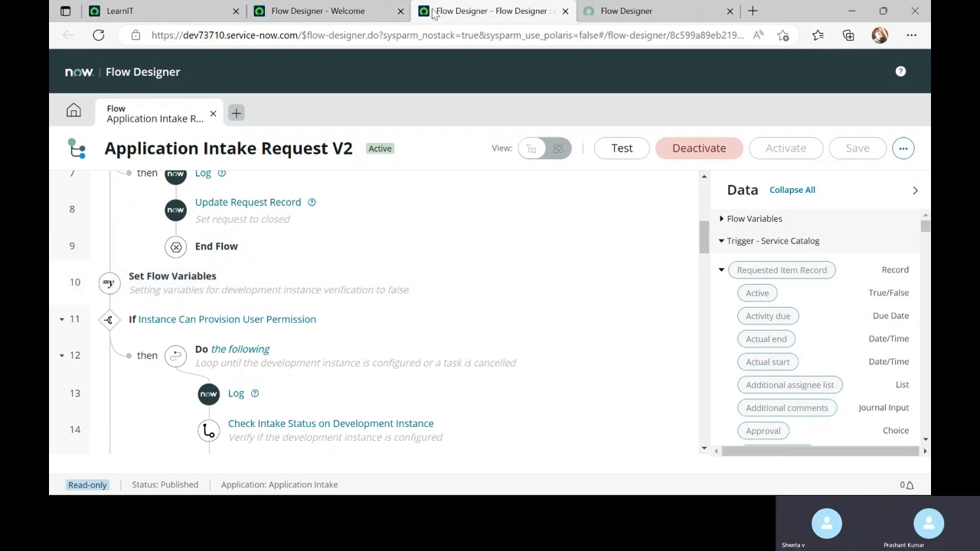
{"action": "left_click", "coordinate": [662, 7]}
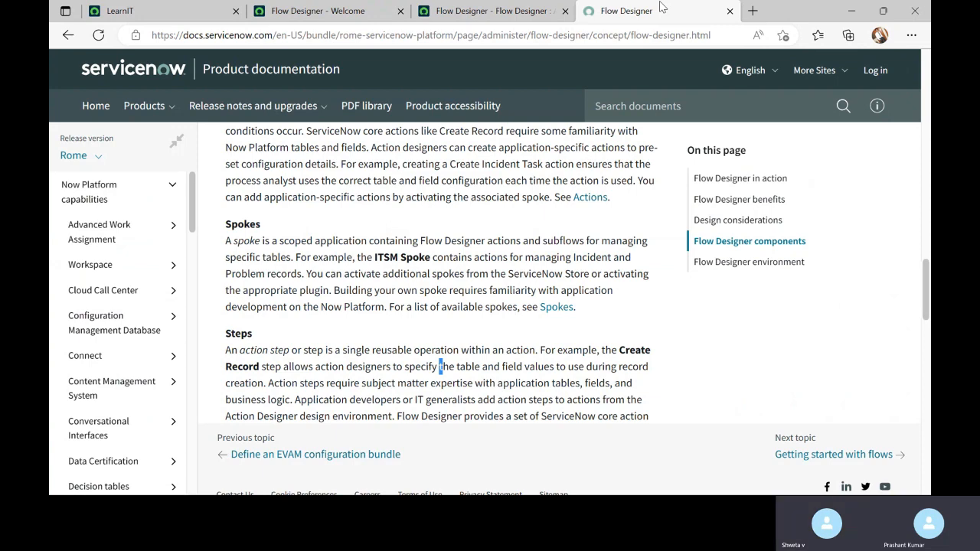
{"action": "left_click", "coordinate": [374, 12]}
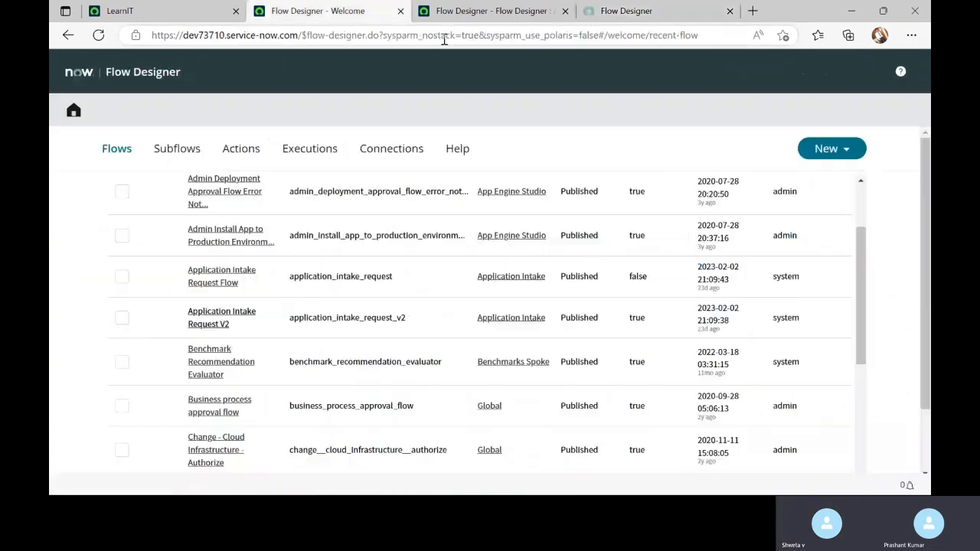
{"action": "left_click", "coordinate": [498, 11]}
{"action": "left_click", "coordinate": [302, 11]}
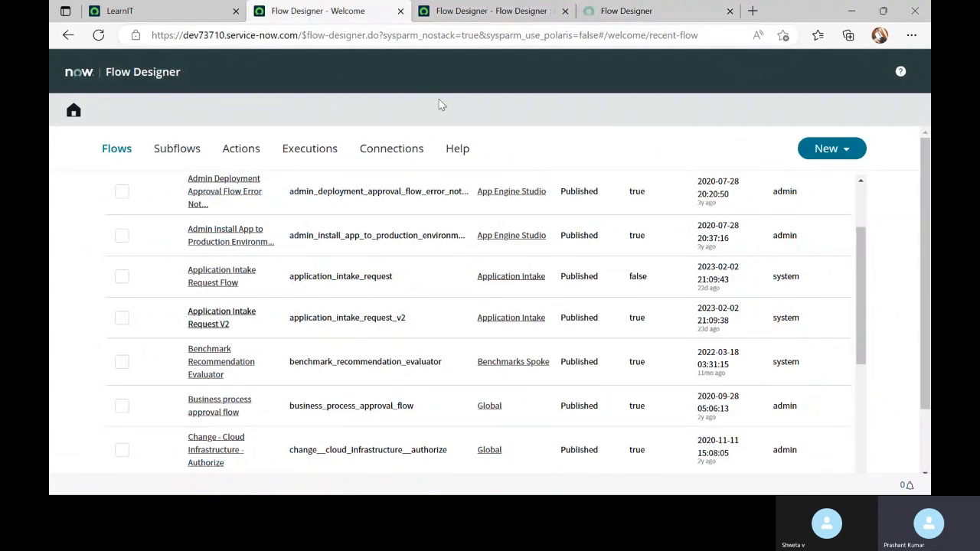
{"action": "left_click", "coordinate": [458, 14]}
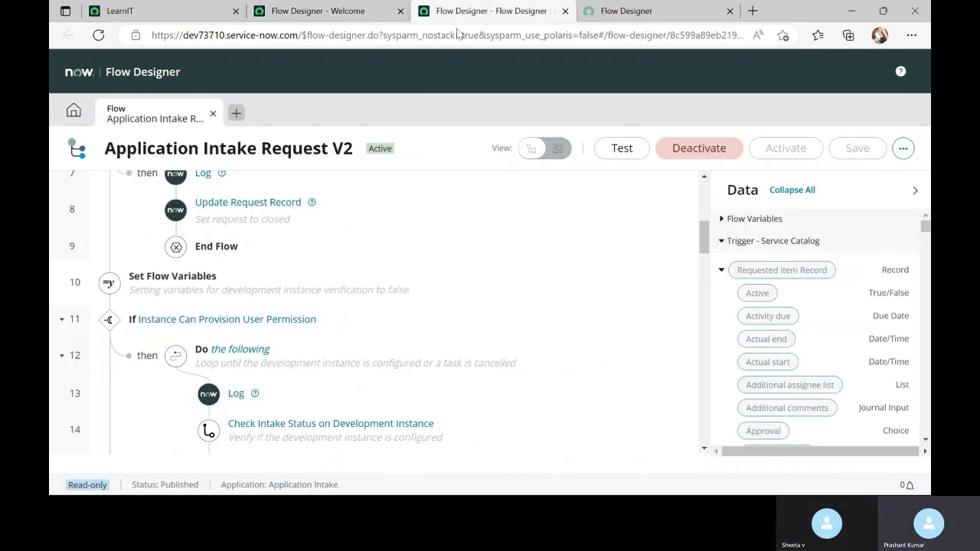
Step: Examine the additional options offered for the Application Intake Request V2 flow and close the list without choosing one
{"action": "scroll", "coordinate": [259, 229], "scroll_direction": "up", "scroll_amount": 5}
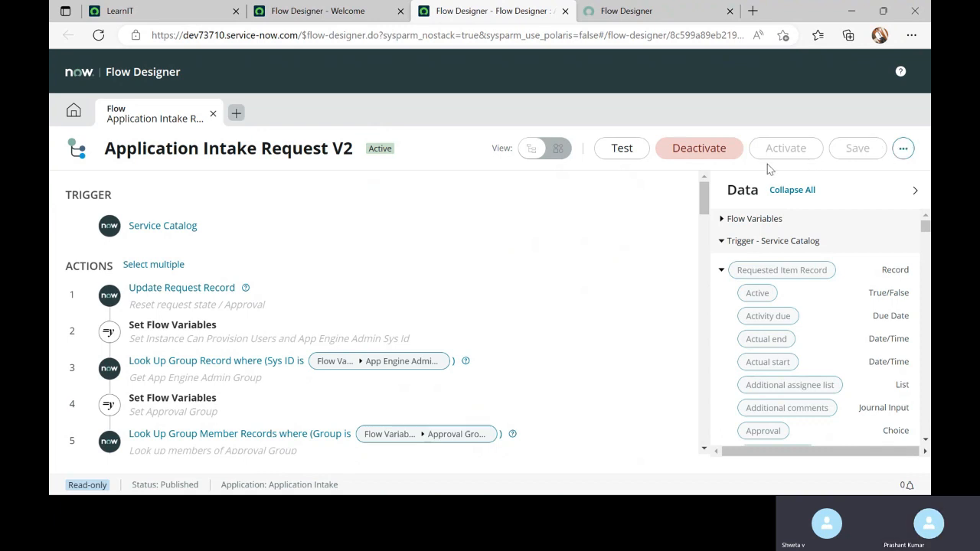
{"action": "left_click", "coordinate": [904, 149]}
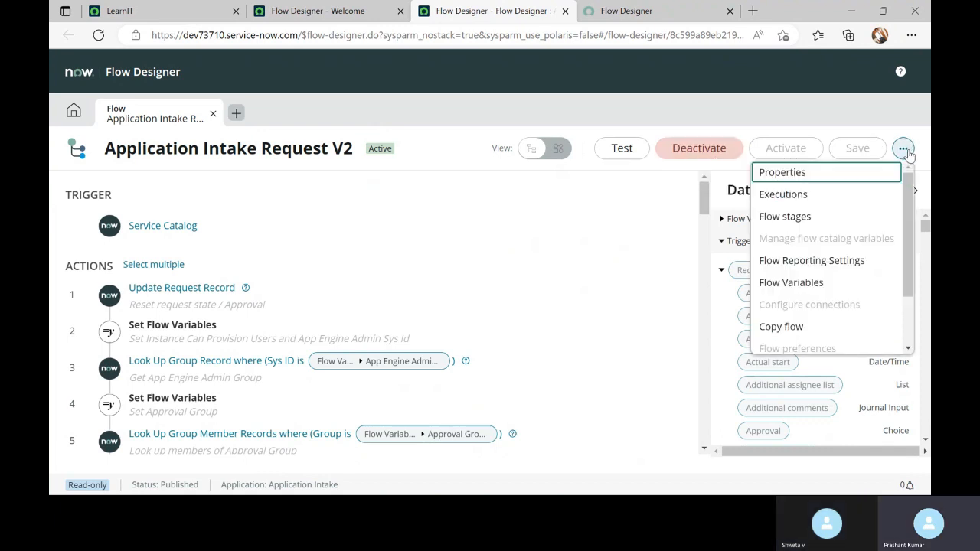
{"action": "scroll", "coordinate": [820, 237], "scroll_direction": "down", "scroll_amount": 1}
{"action": "left_click", "coordinate": [582, 240]}
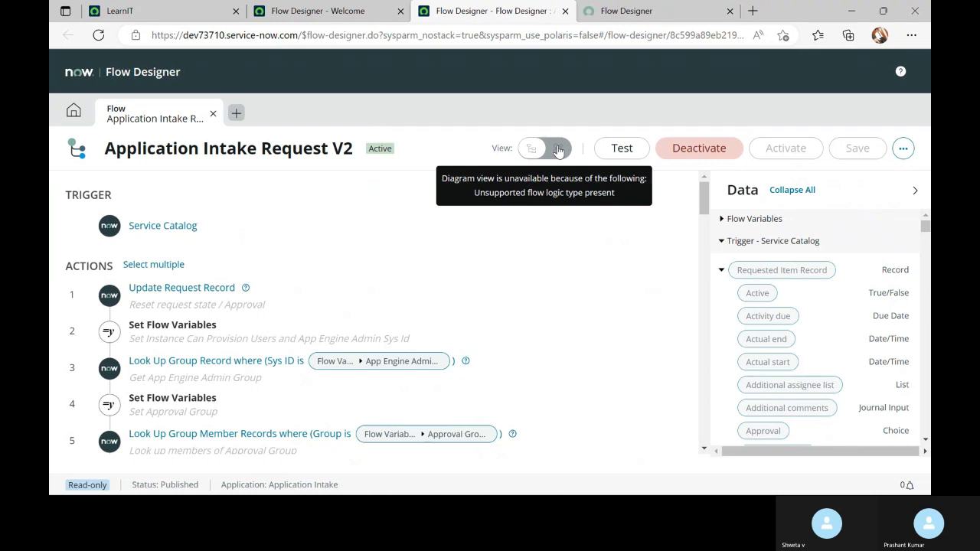
Step: Review the flow from its trigger through the nested conditions, notifications and catalog tasks to the final provisioning steps
{"action": "scroll", "coordinate": [434, 254], "scroll_direction": "down", "scroll_amount": 2}
{"action": "scroll", "coordinate": [434, 254], "scroll_direction": "up", "scroll_amount": 2}
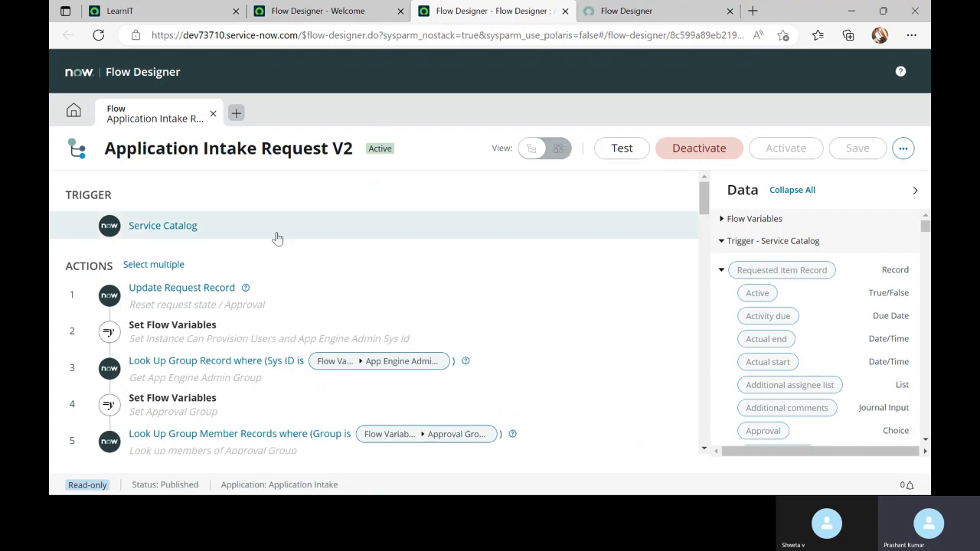
{"action": "scroll", "coordinate": [234, 307], "scroll_direction": "down", "scroll_amount": 3}
{"action": "scroll", "coordinate": [231, 316], "scroll_direction": "down", "scroll_amount": 10}
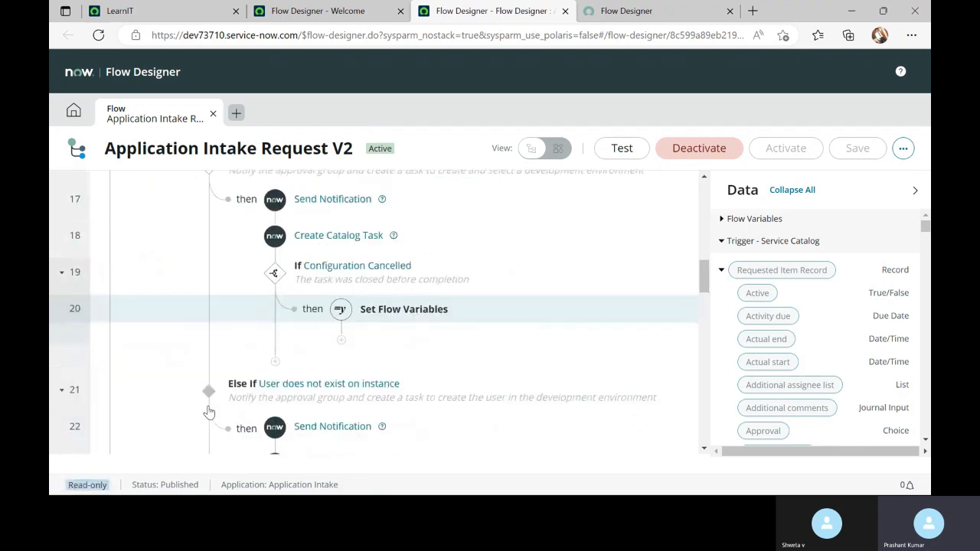
{"action": "scroll", "coordinate": [229, 337], "scroll_direction": "down", "scroll_amount": 5}
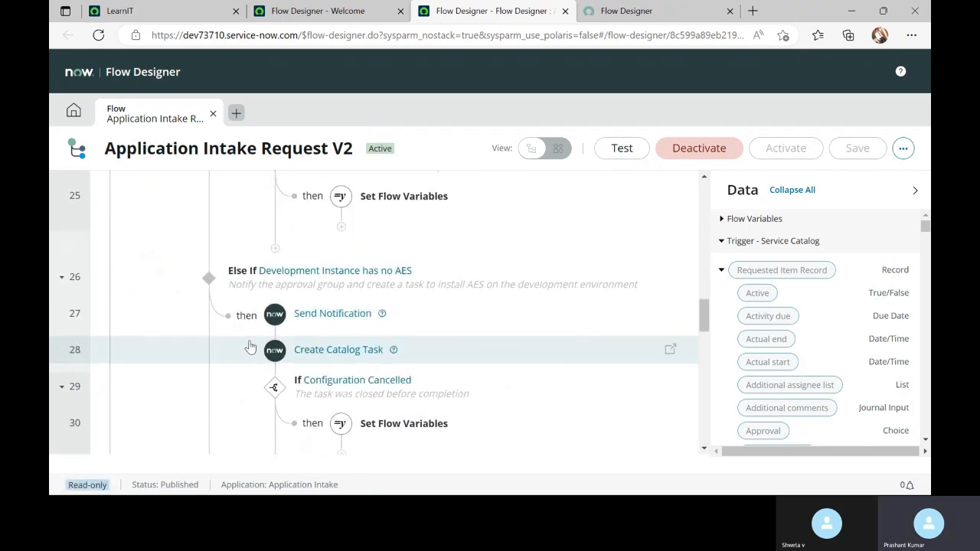
{"action": "scroll", "coordinate": [252, 351], "scroll_direction": "down", "scroll_amount": 12}
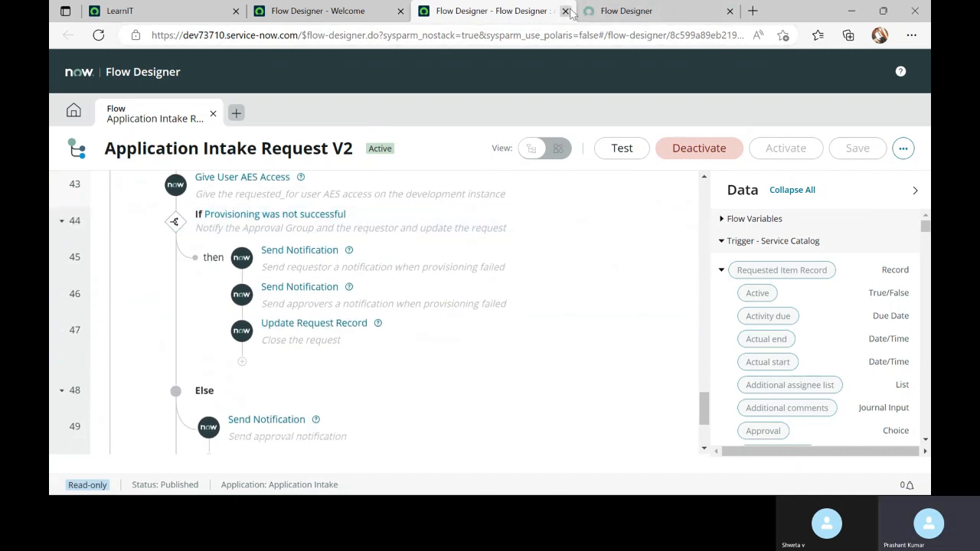
Step: Return to the flows list and close the browser tab showing the Application Intake Request V2 flow
{"action": "left_click", "coordinate": [334, 13]}
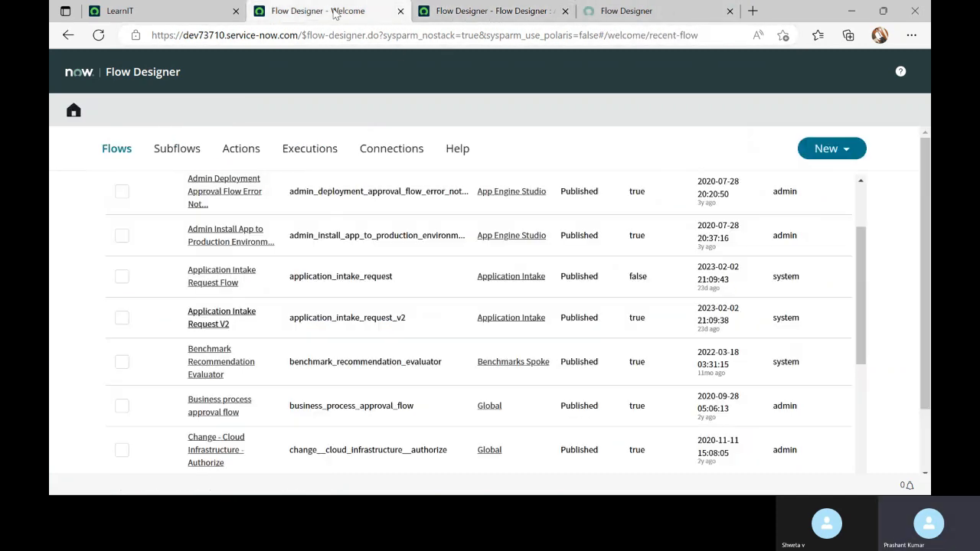
{"action": "left_click", "coordinate": [565, 11]}
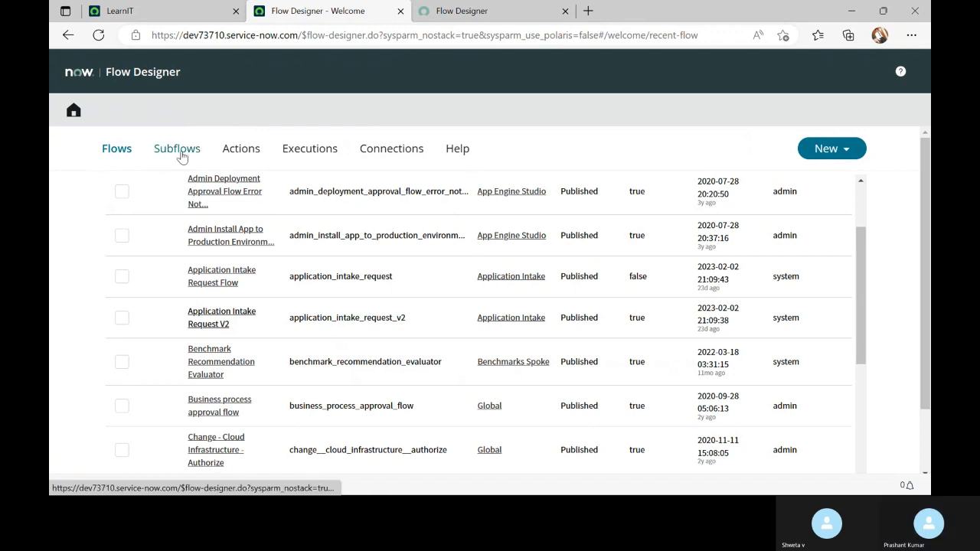
Step: Create a new flow named Incident Update in the Global application and skip the introductory tour
{"action": "left_click", "coordinate": [818, 150]}
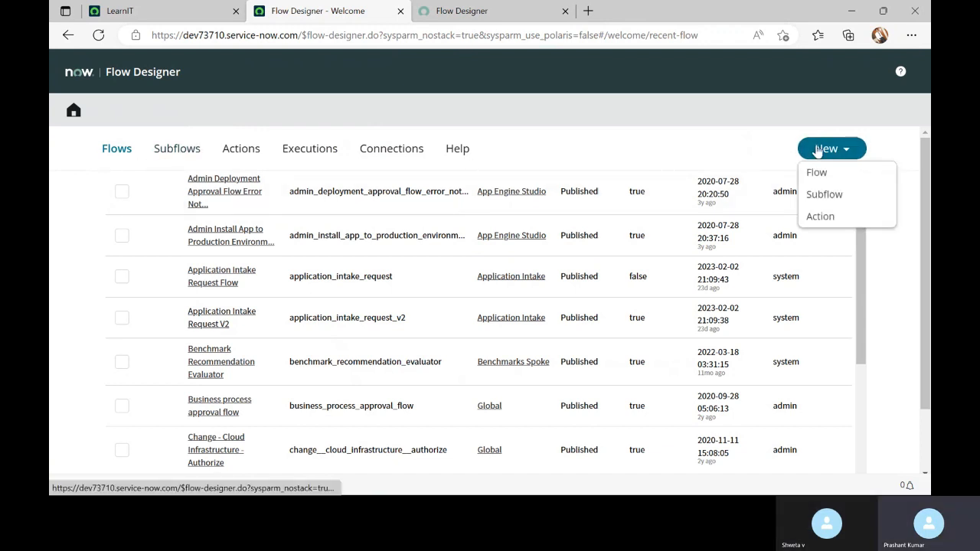
{"action": "left_click", "coordinate": [817, 151]}
{"action": "left_click", "coordinate": [826, 152]}
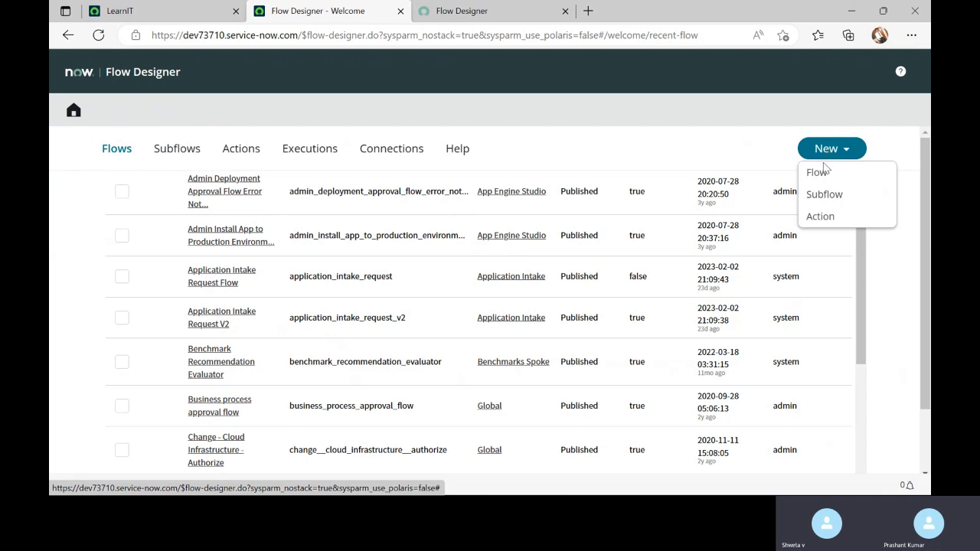
{"action": "left_click", "coordinate": [816, 174]}
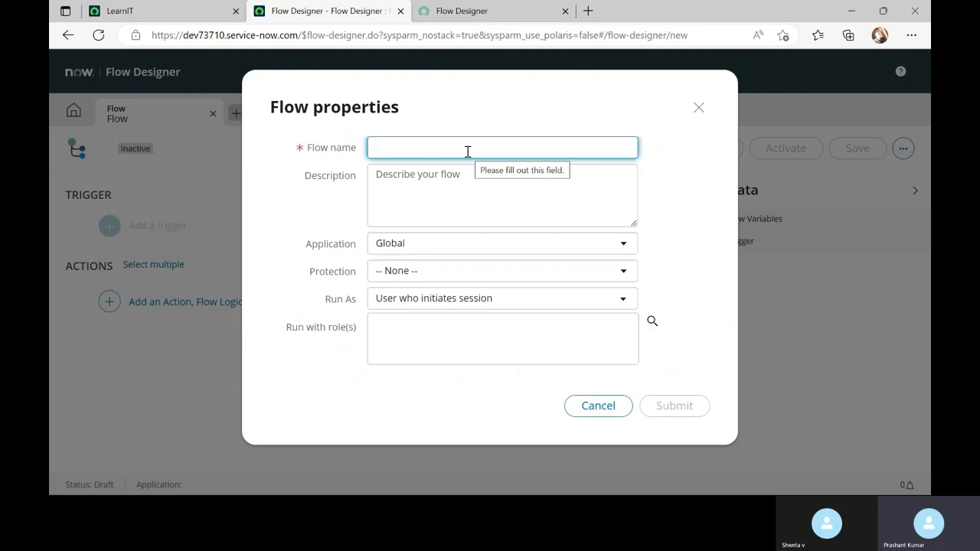
{"action": "type", "text": "Inc"}
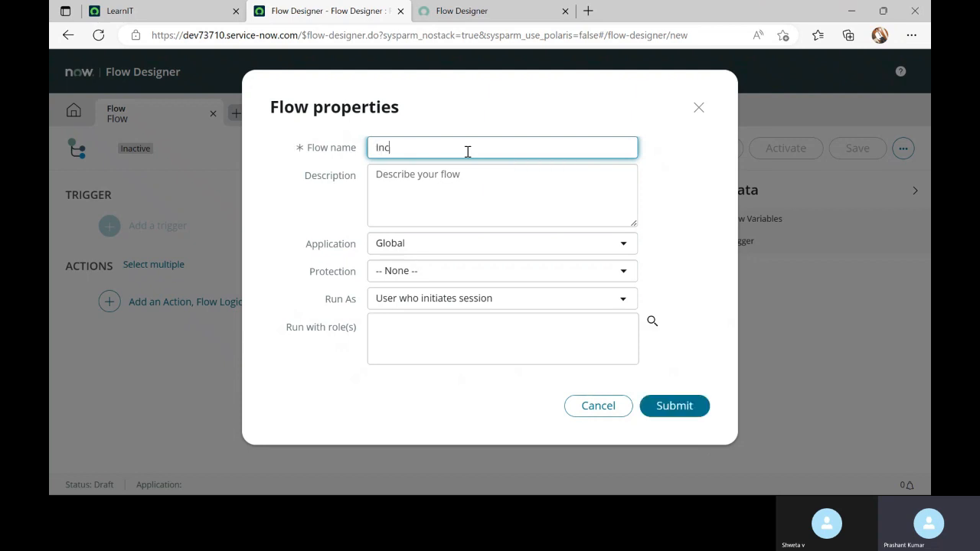
{"action": "type", "text": "i"}
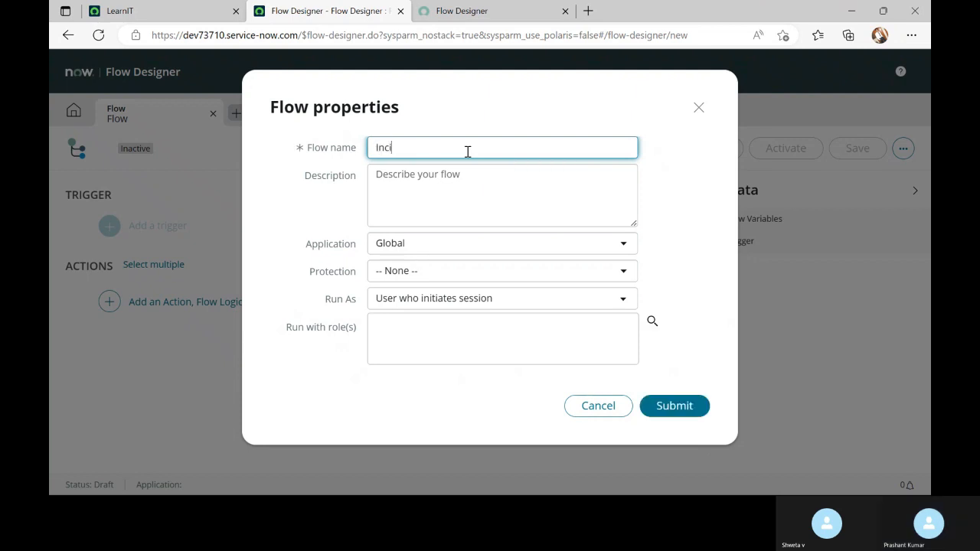
{"action": "type", "text": "dent Update"}
{"action": "left_click", "coordinate": [682, 406]}
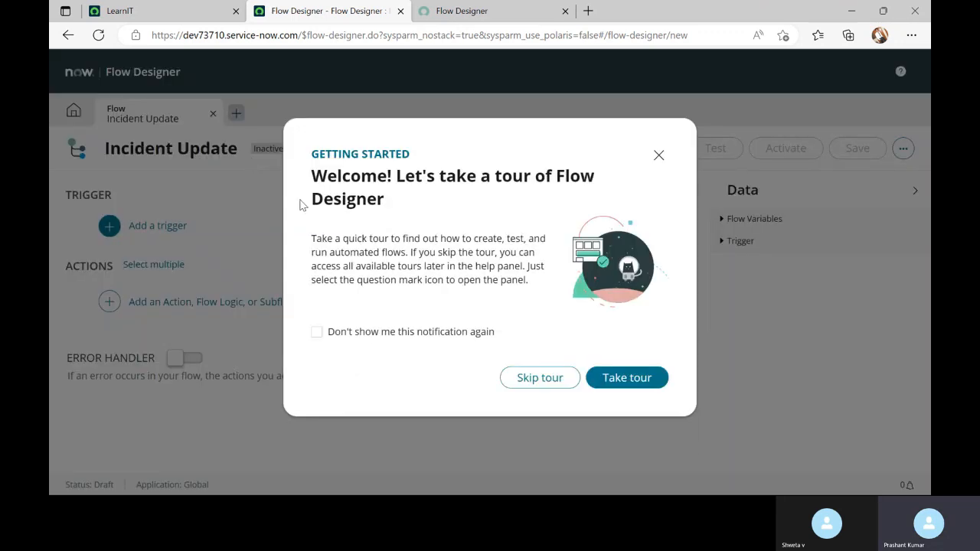
{"action": "left_click", "coordinate": [550, 383]}
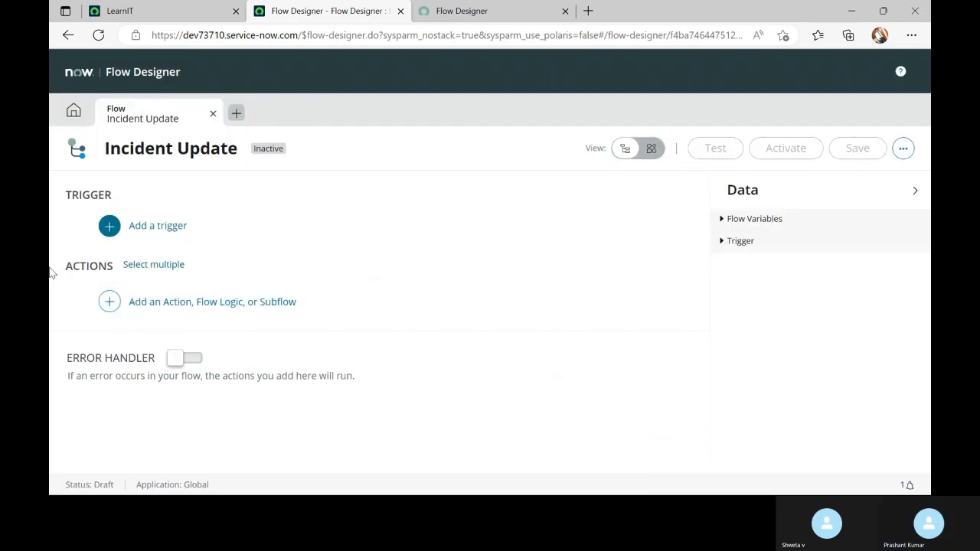
Step: Review the record, scheduled and application triggers on offer and add the Created or Updated record trigger to the flow
{"action": "left_click", "coordinate": [141, 235]}
{"action": "scroll", "coordinate": [120, 269], "scroll_direction": "down", "scroll_amount": 1}
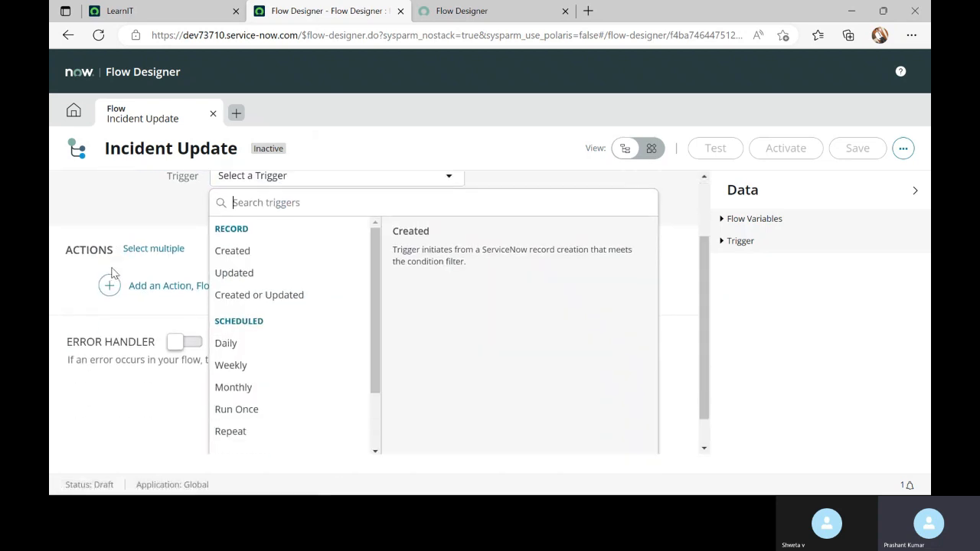
{"action": "scroll", "coordinate": [303, 391], "scroll_direction": "down", "scroll_amount": 1}
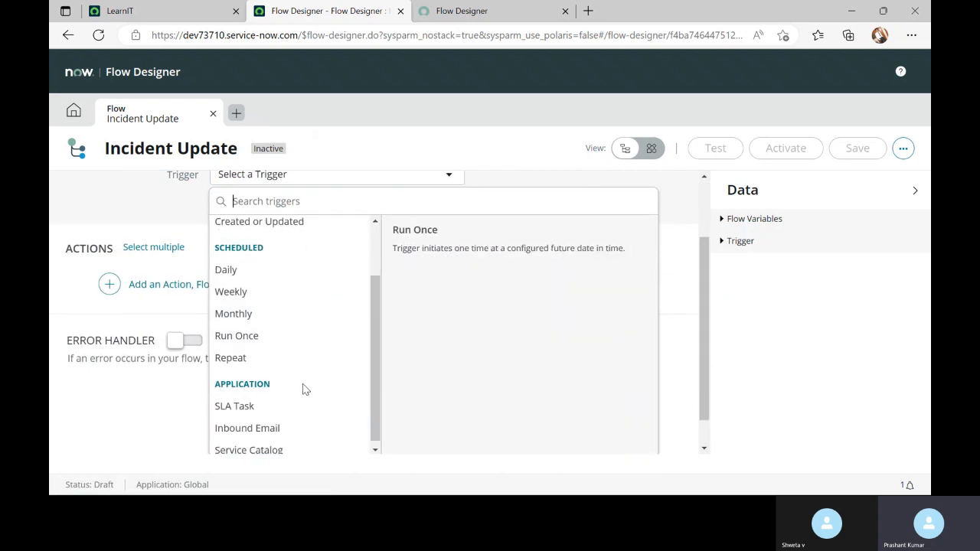
{"action": "scroll", "coordinate": [304, 390], "scroll_direction": "up", "scroll_amount": 1}
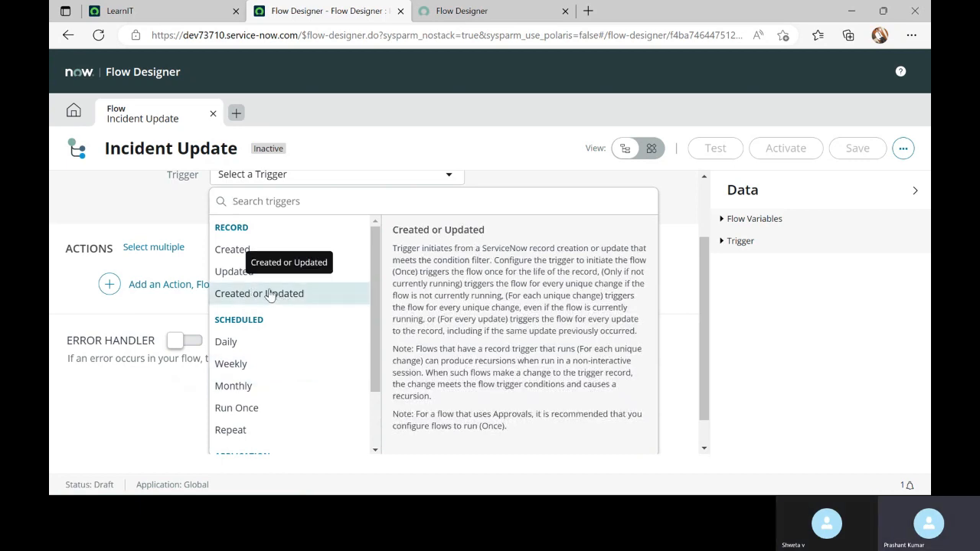
{"action": "scroll", "coordinate": [232, 222], "scroll_direction": "up", "scroll_amount": 1}
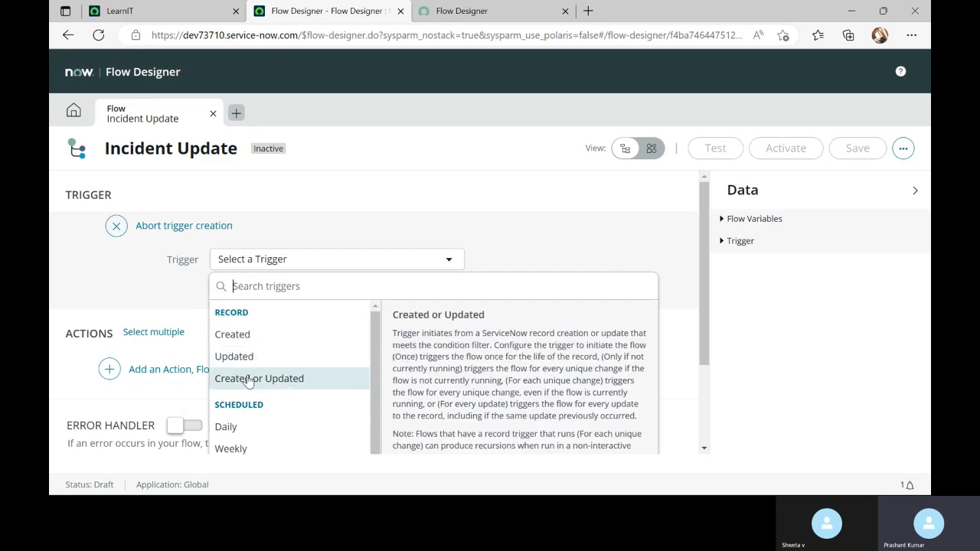
{"action": "scroll", "coordinate": [245, 379], "scroll_direction": "down", "scroll_amount": 1}
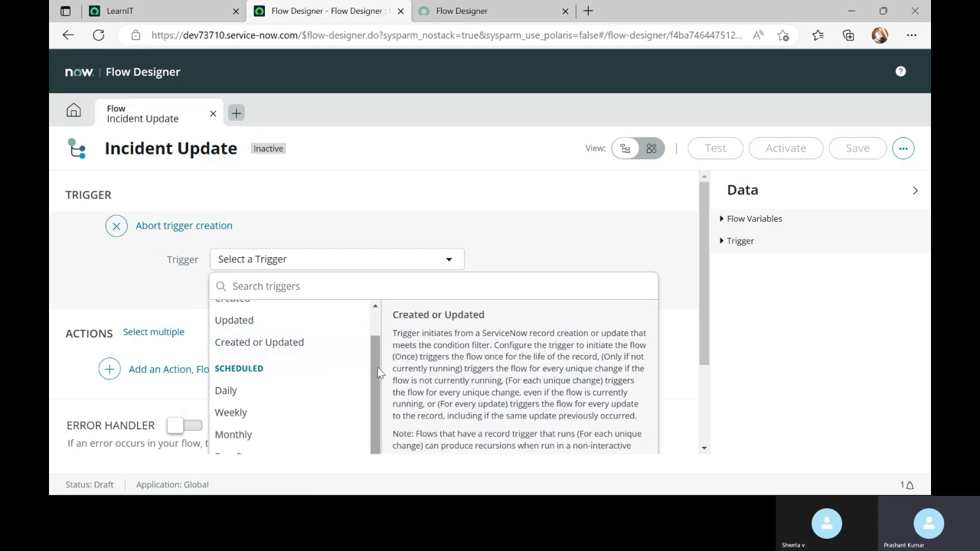
{"action": "scroll", "coordinate": [283, 367], "scroll_direction": "down", "scroll_amount": 1}
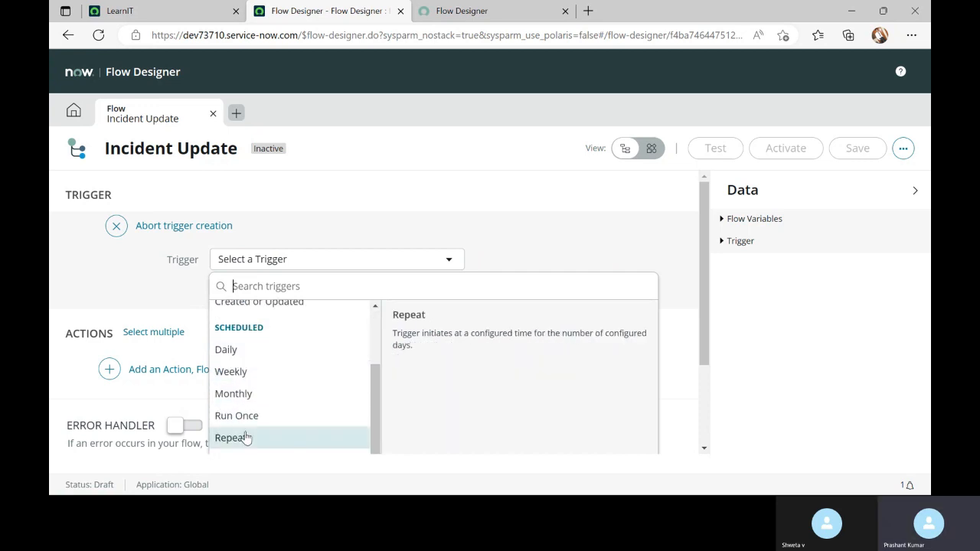
{"action": "scroll", "coordinate": [264, 406], "scroll_direction": "up", "scroll_amount": 2}
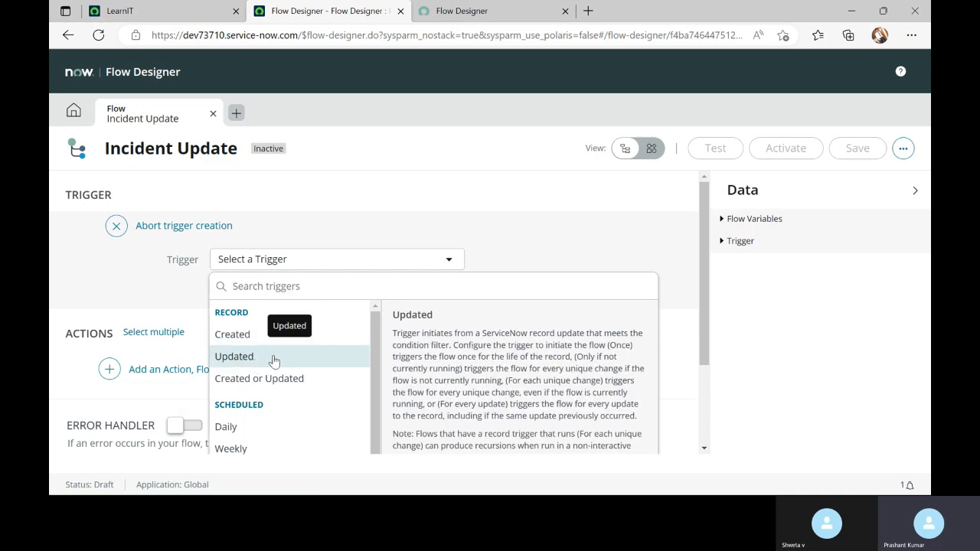
{"action": "left_click", "coordinate": [283, 380]}
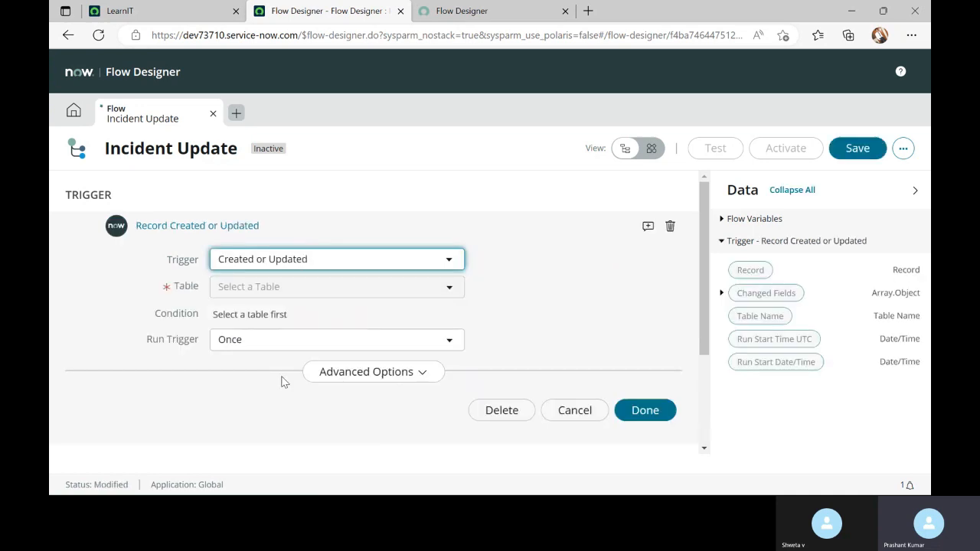
Step: Set the trigger's table to Incident [incident]
{"action": "left_click", "coordinate": [426, 296]}
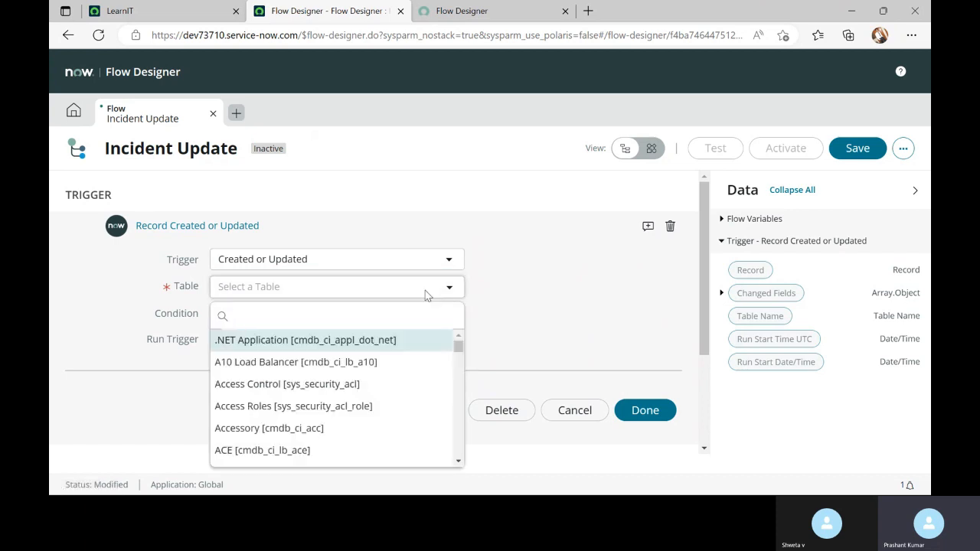
{"action": "type", "text": "incident"}
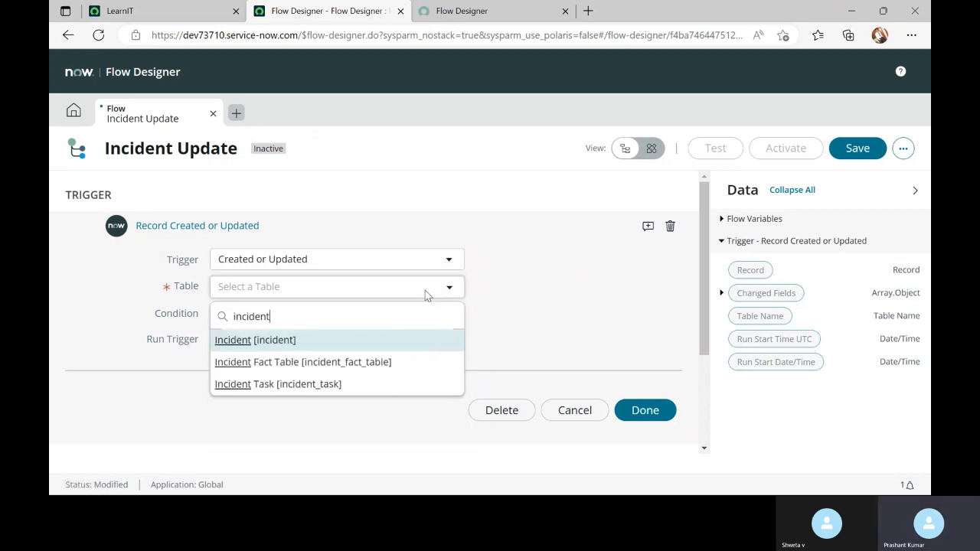
{"action": "left_click", "coordinate": [309, 340]}
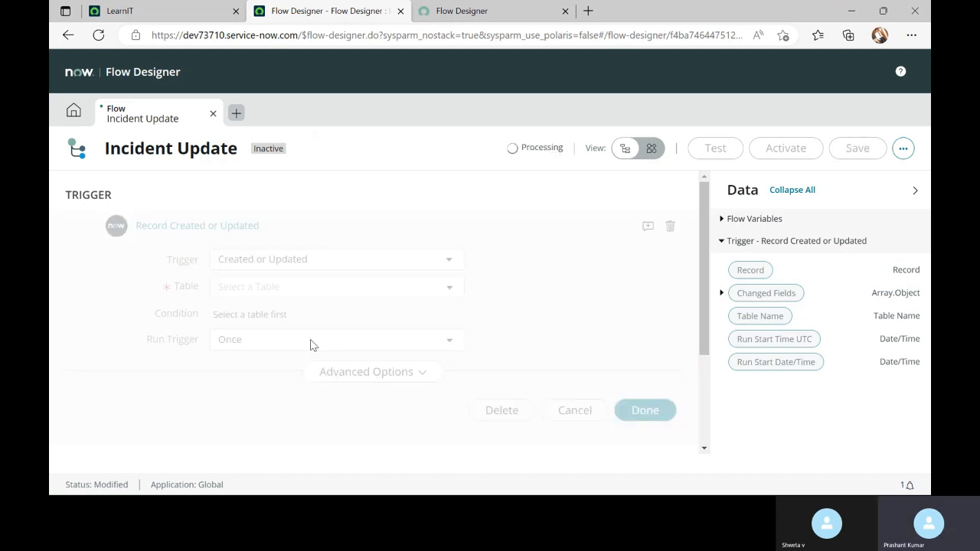
{"action": "scroll", "coordinate": [594, 275], "scroll_direction": "down", "scroll_amount": 2}
{"action": "scroll", "coordinate": [594, 276], "scroll_direction": "up", "scroll_amount": 2}
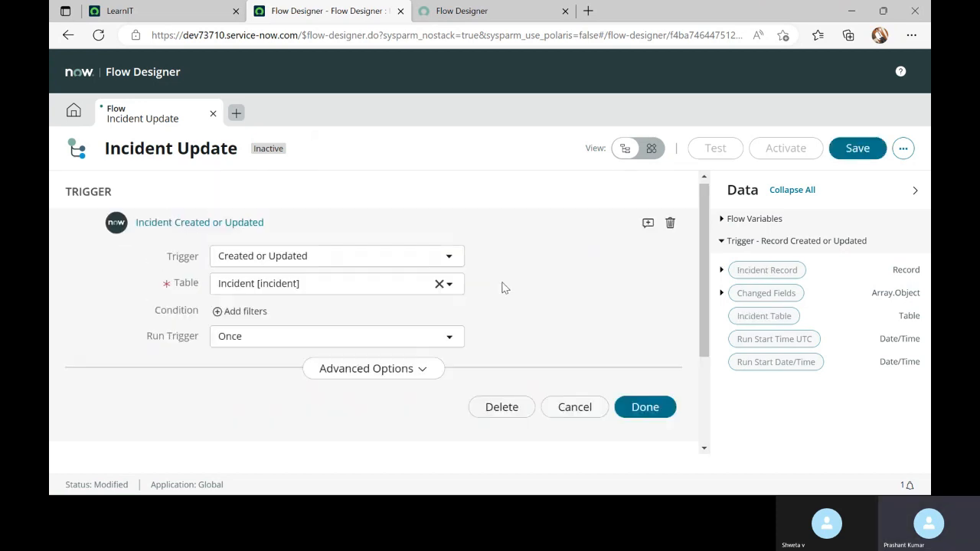
Step: Add a trigger condition filter requiring State is New
{"action": "left_click", "coordinate": [230, 317]}
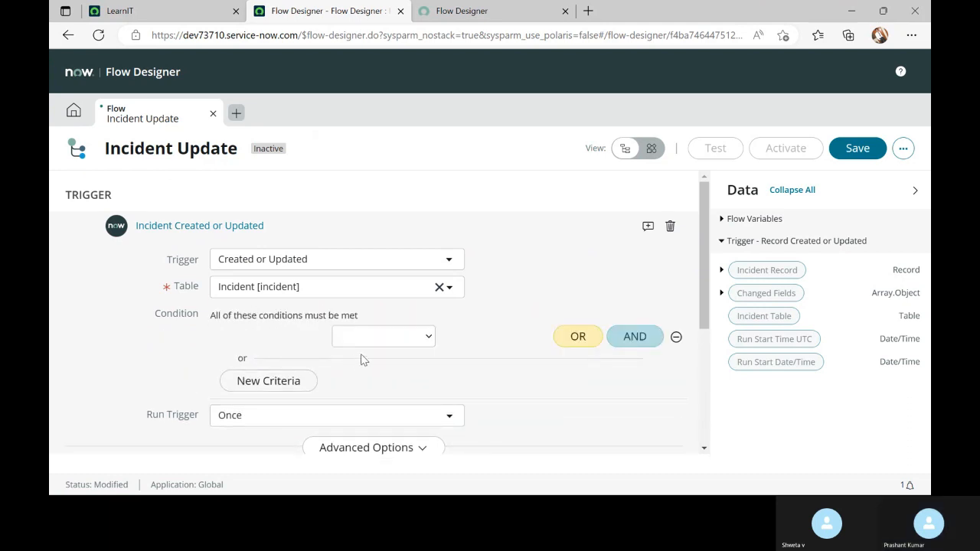
{"action": "left_click", "coordinate": [394, 341]}
{"action": "left_click", "coordinate": [296, 338]}
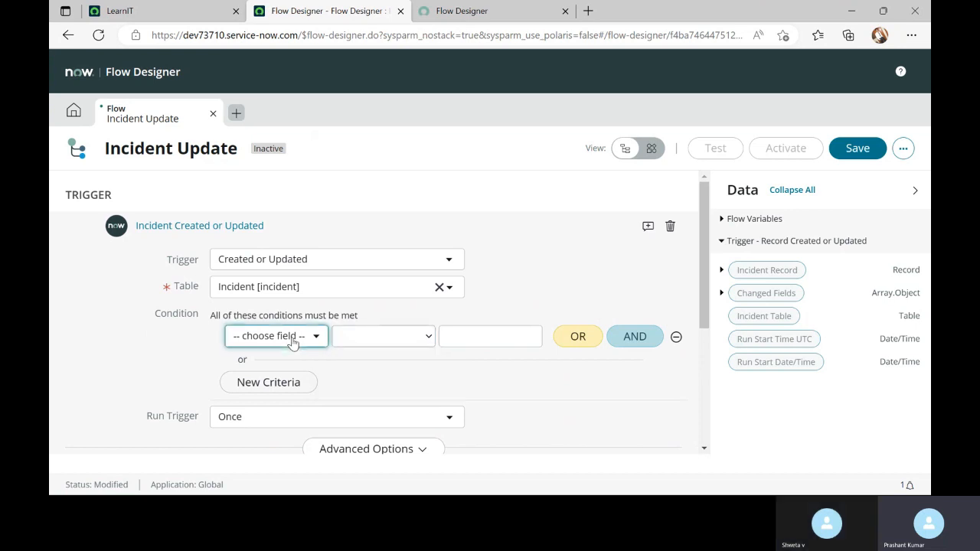
{"action": "scroll", "coordinate": [326, 352], "scroll_direction": "down", "scroll_amount": 2}
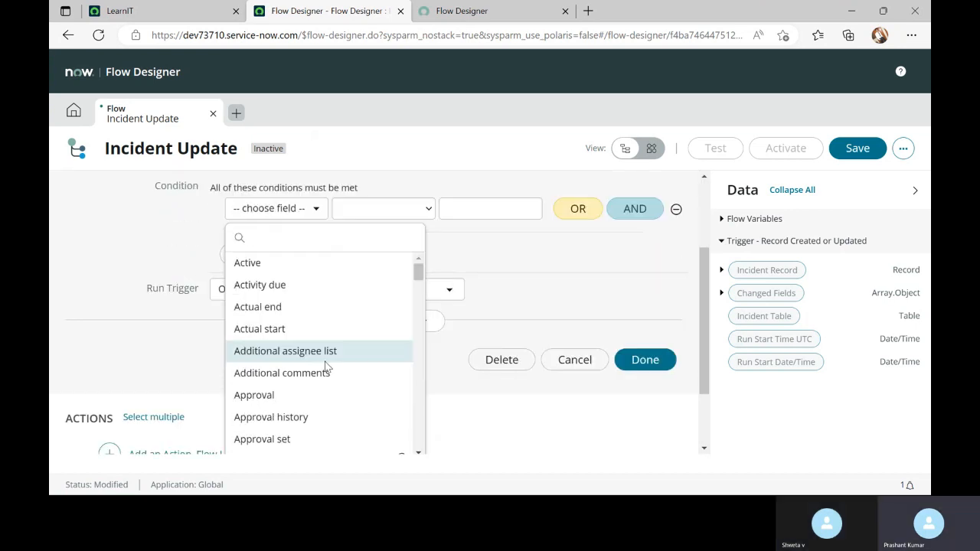
{"action": "left_click_drag", "start_coordinate": [418, 270], "coordinate": [421, 242]}
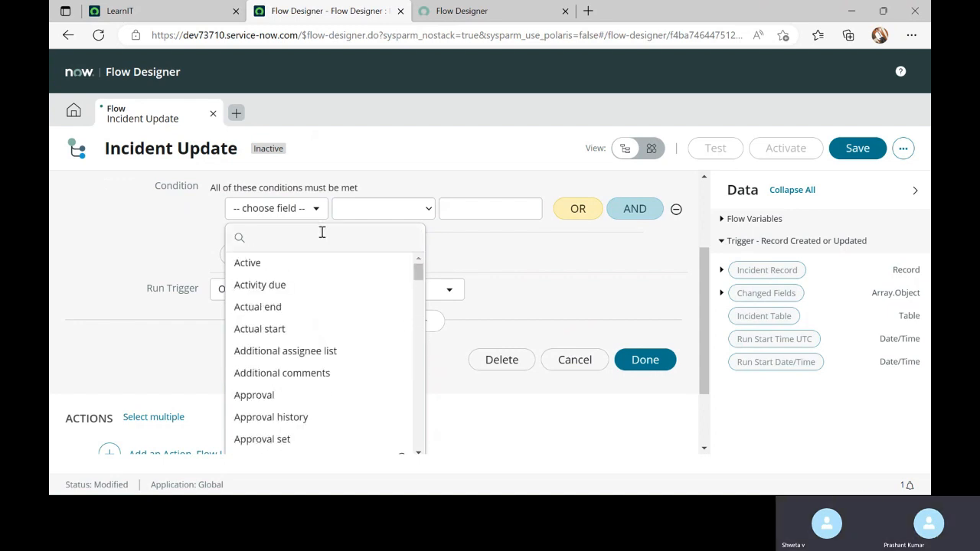
{"action": "type", "text": "stet"}
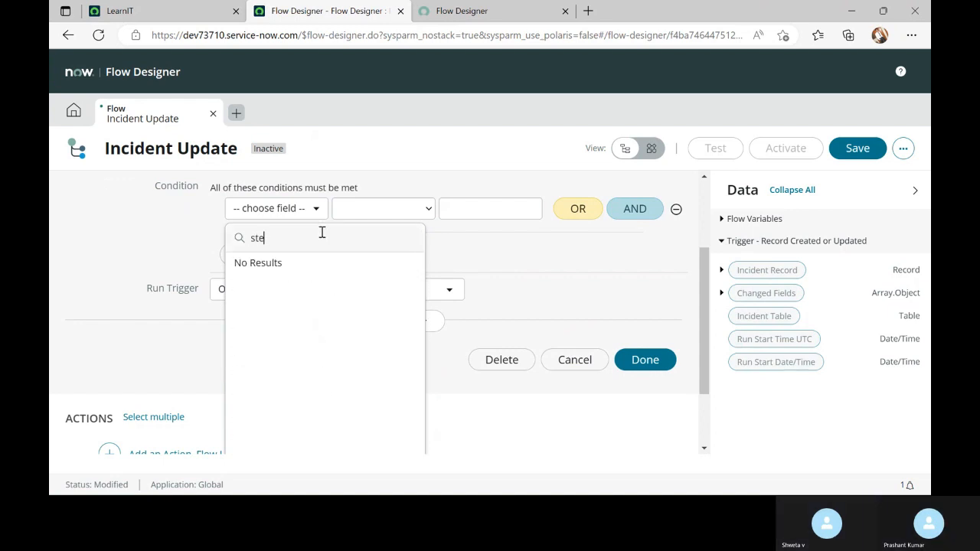
{"action": "key", "text": "BackSpace"}
{"action": "key", "text": "BackSpace"}
{"action": "key", "text": "BackSpace"}
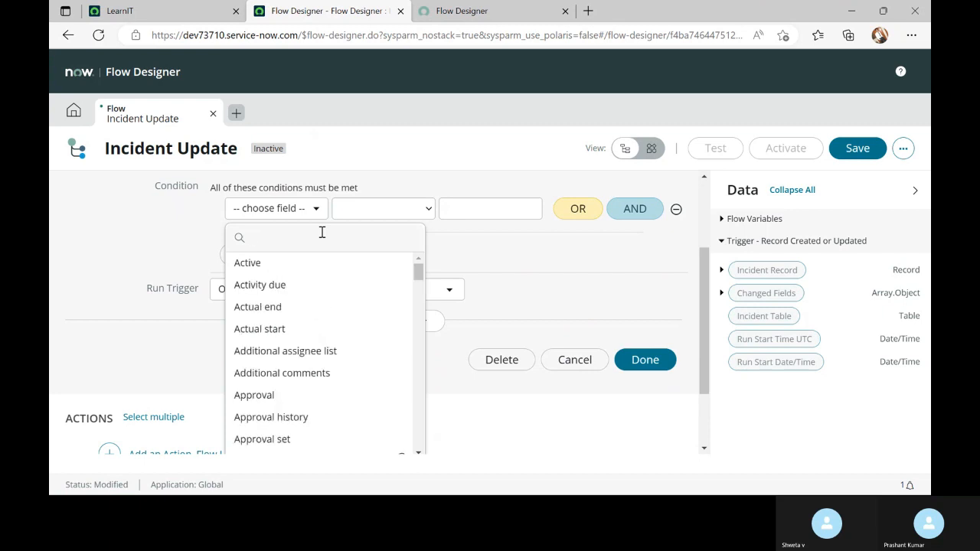
{"action": "type", "text": "sta"}
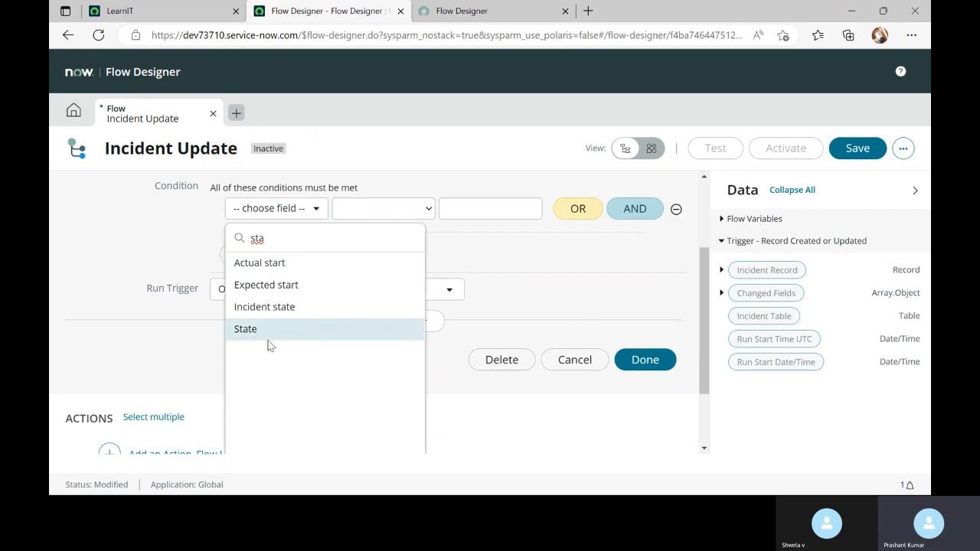
{"action": "left_click", "coordinate": [277, 331]}
{"action": "left_click", "coordinate": [492, 215]}
{"action": "left_click", "coordinate": [493, 213]}
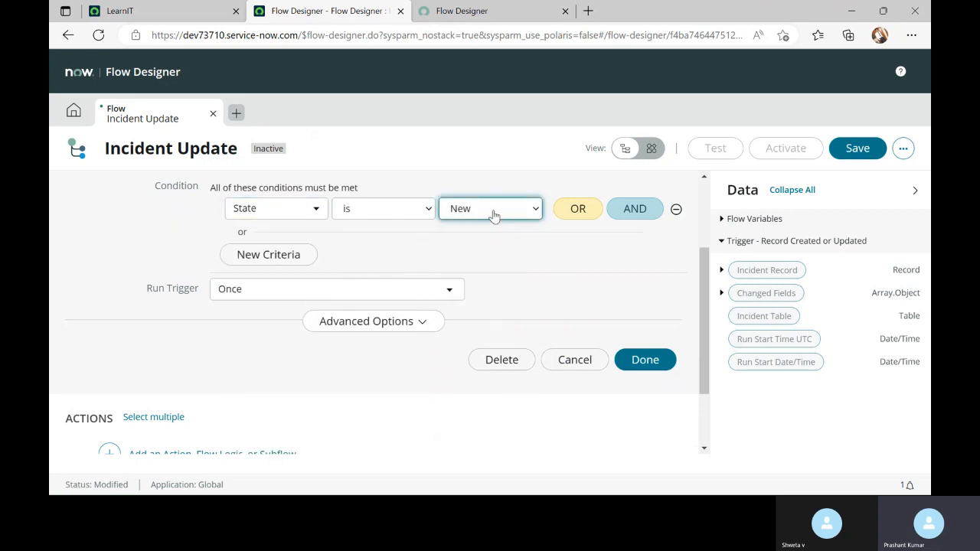
Step: Set the trigger to run Once and finish the trigger configuration
{"action": "scroll", "coordinate": [600, 298], "scroll_direction": "up", "scroll_amount": 1}
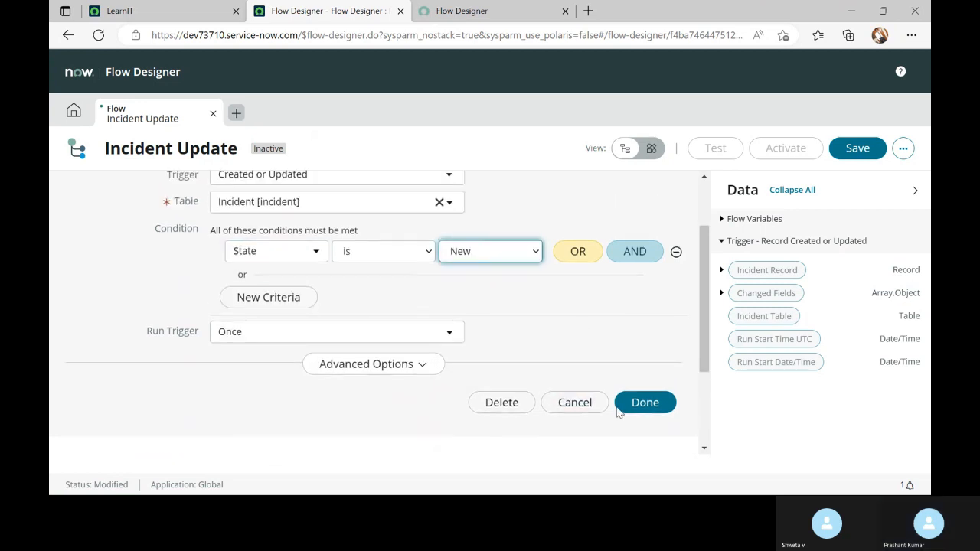
{"action": "scroll", "coordinate": [311, 321], "scroll_direction": "up", "scroll_amount": 1}
{"action": "scroll", "coordinate": [407, 378], "scroll_direction": "down", "scroll_amount": 1}
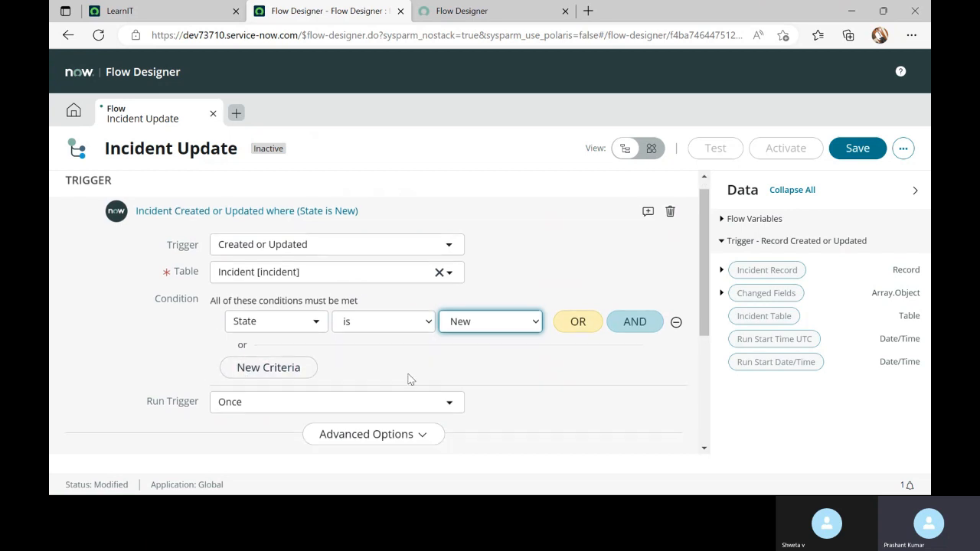
{"action": "left_click", "coordinate": [249, 379]}
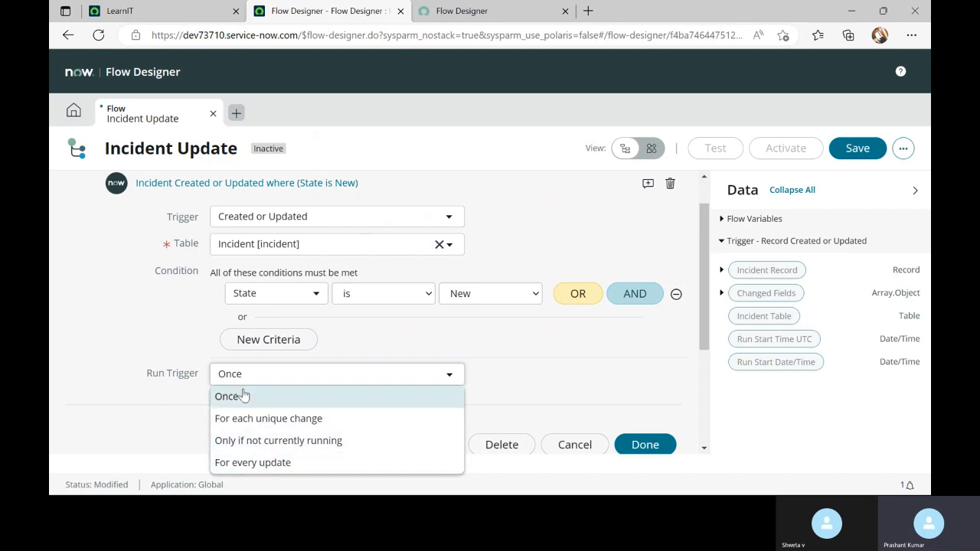
{"action": "left_click", "coordinate": [245, 395]}
{"action": "scroll", "coordinate": [145, 388], "scroll_direction": "down", "scroll_amount": 3}
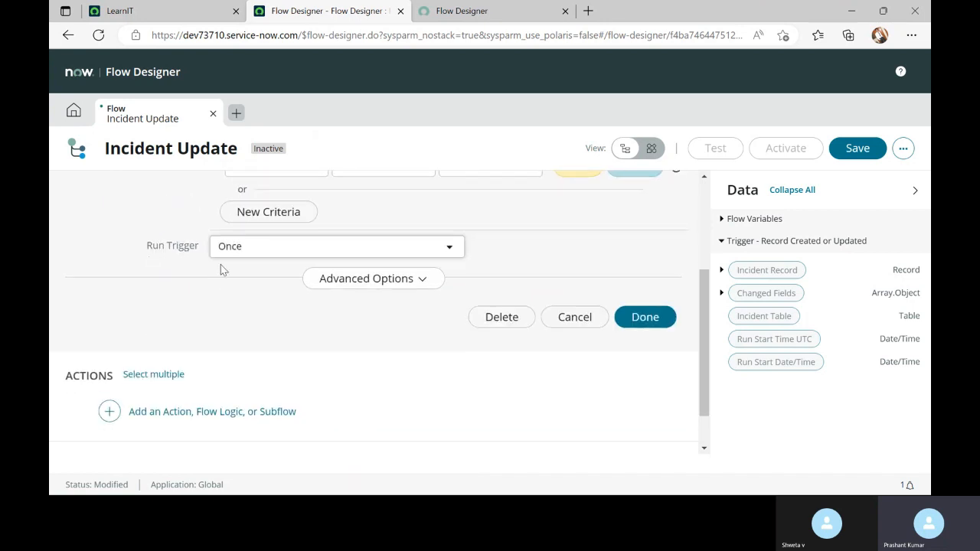
{"action": "left_click", "coordinate": [367, 280]}
{"action": "left_click", "coordinate": [368, 280]}
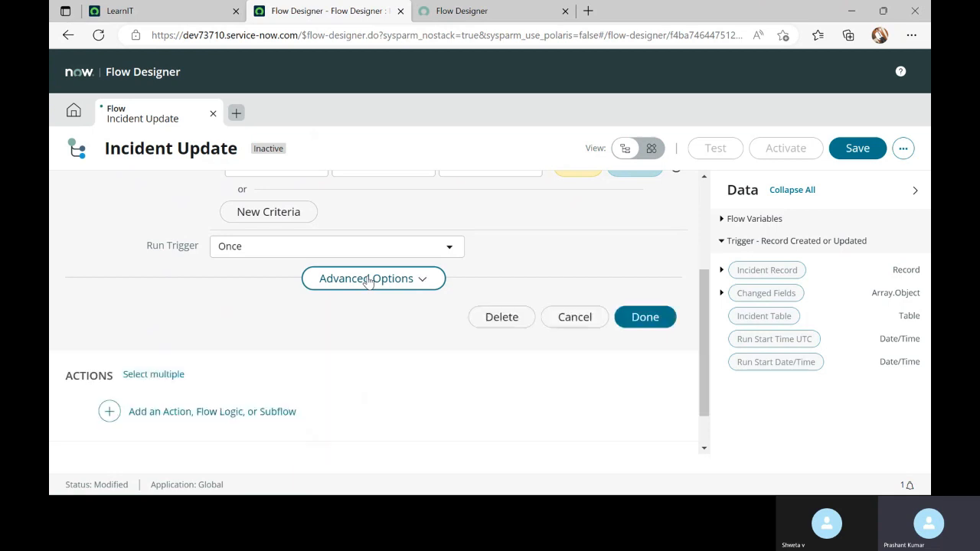
{"action": "left_click", "coordinate": [637, 320]}
{"action": "left_click", "coordinate": [407, 146]}
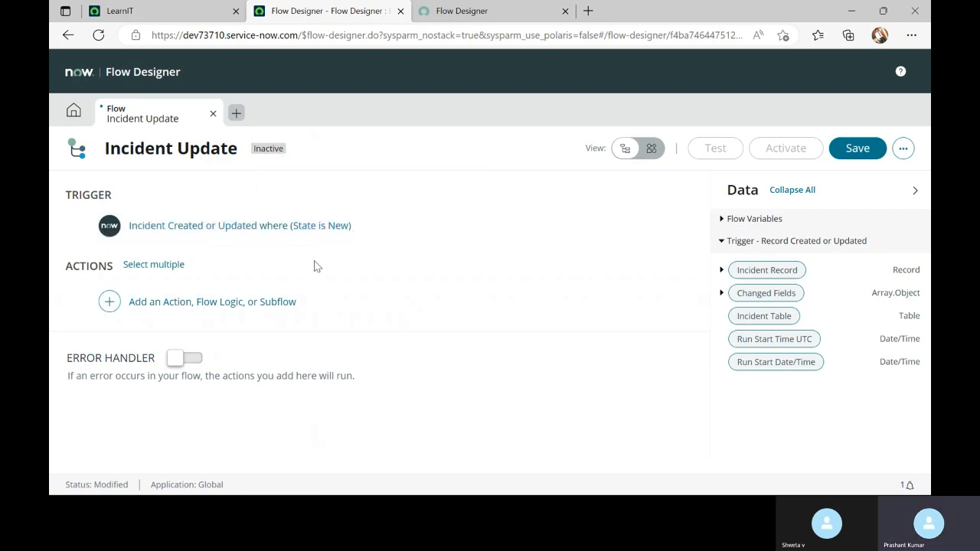
Step: Review the subflows on offer for the first item in the flow's Actions section
{"action": "left_click", "coordinate": [110, 302]}
{"action": "left_click", "coordinate": [110, 302]}
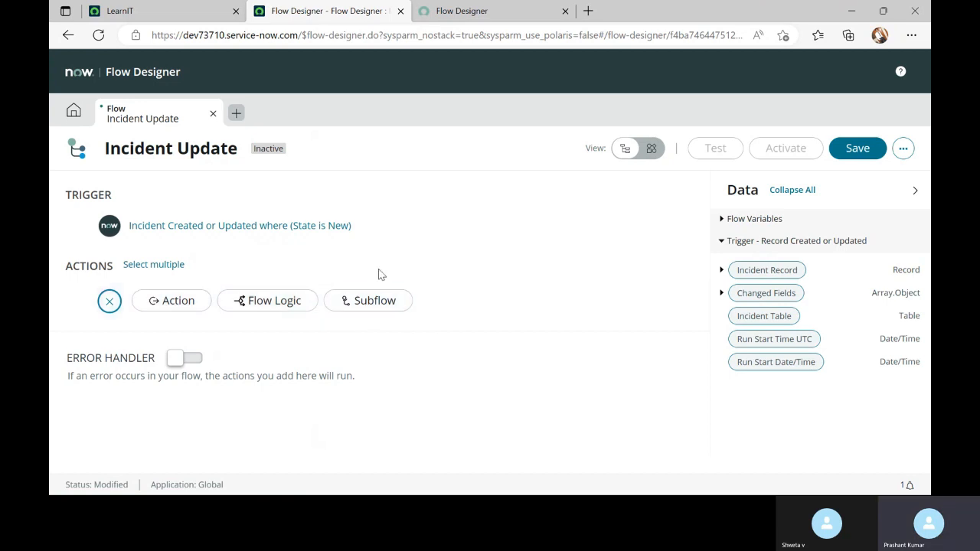
{"action": "left_click", "coordinate": [373, 300]}
{"action": "scroll", "coordinate": [135, 368], "scroll_direction": "down", "scroll_amount": 5}
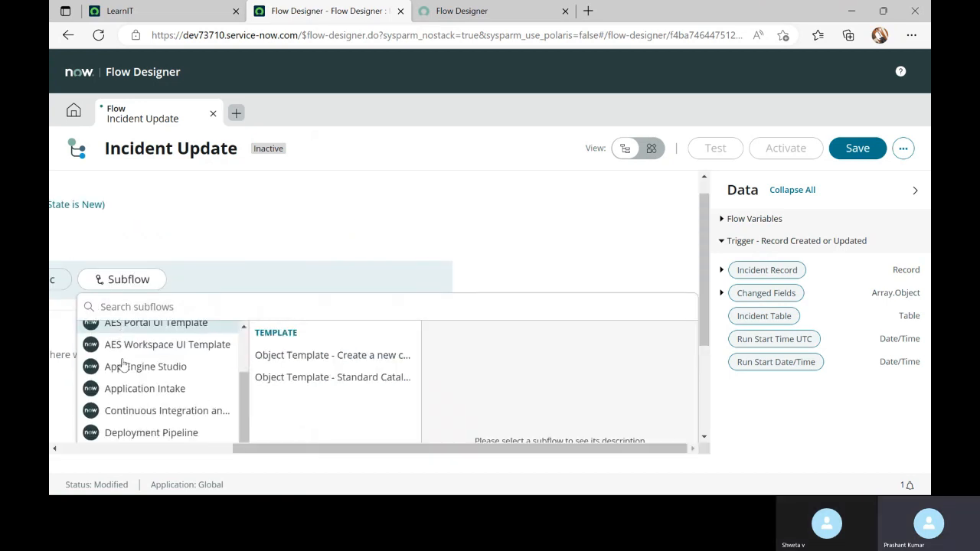
{"action": "scroll", "coordinate": [165, 426], "scroll_direction": "up", "scroll_amount": 3}
{"action": "scroll", "coordinate": [169, 427], "scroll_direction": "up", "scroll_amount": 2}
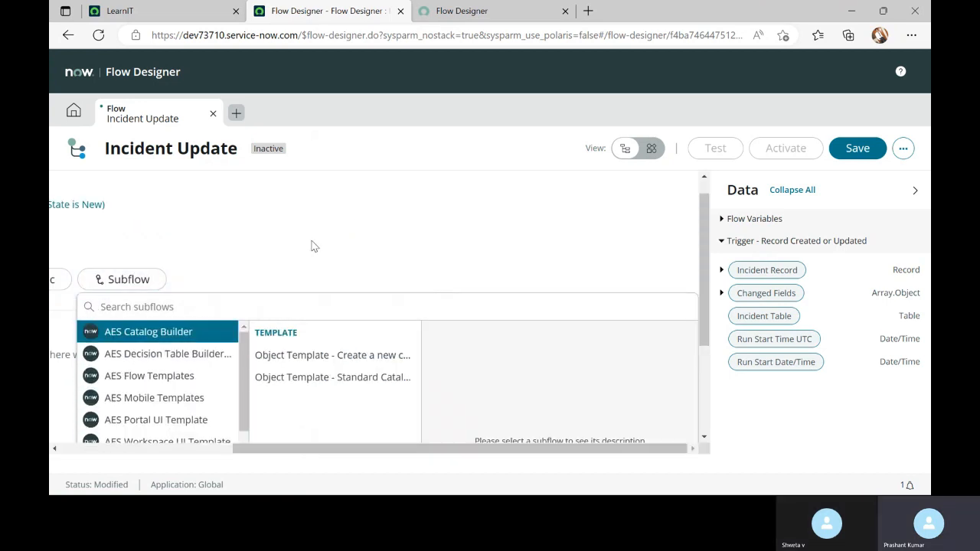
{"action": "left_click", "coordinate": [511, 248]}
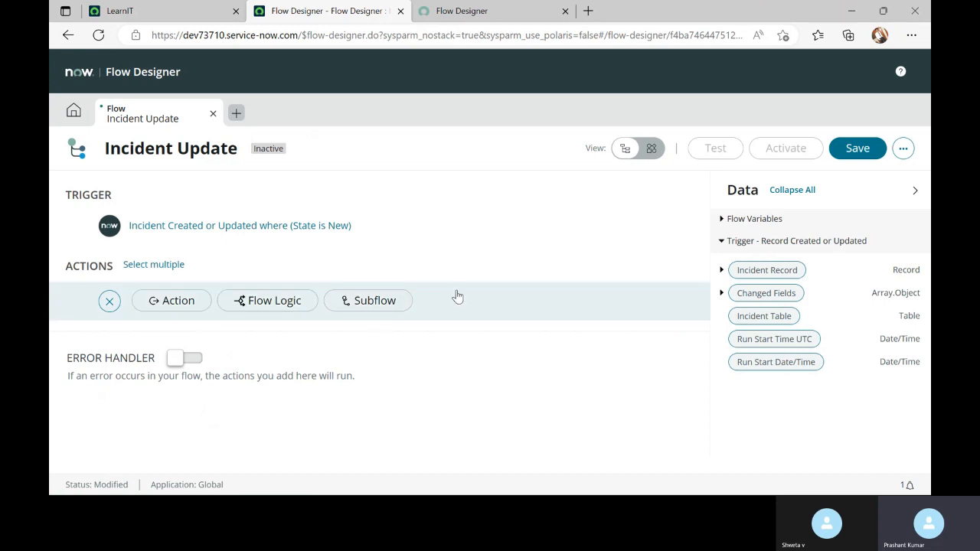
Step: Review the flow logic options on offer, such as For Each, Do the following in Parallel and Make a decision
{"action": "left_click", "coordinate": [257, 306]}
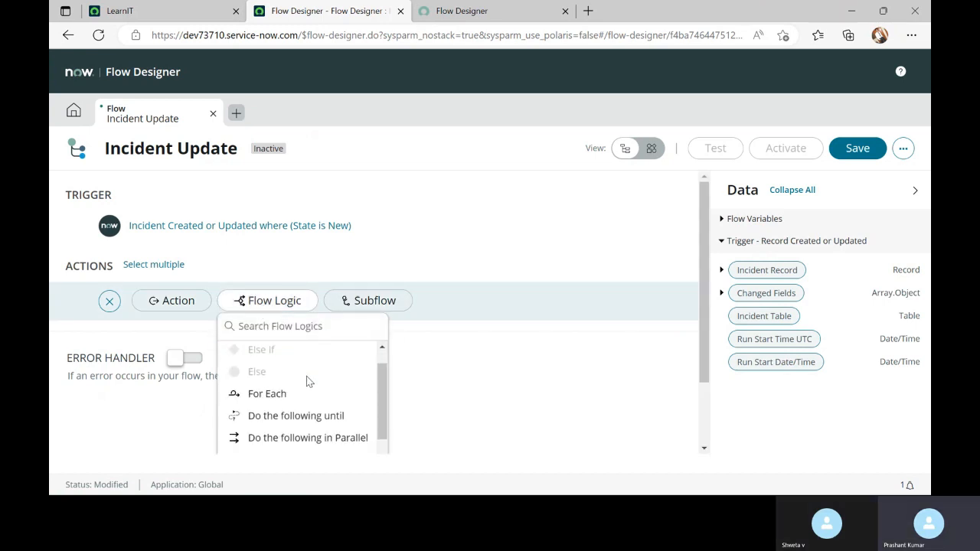
{"action": "scroll", "coordinate": [309, 381], "scroll_direction": "down", "scroll_amount": 5}
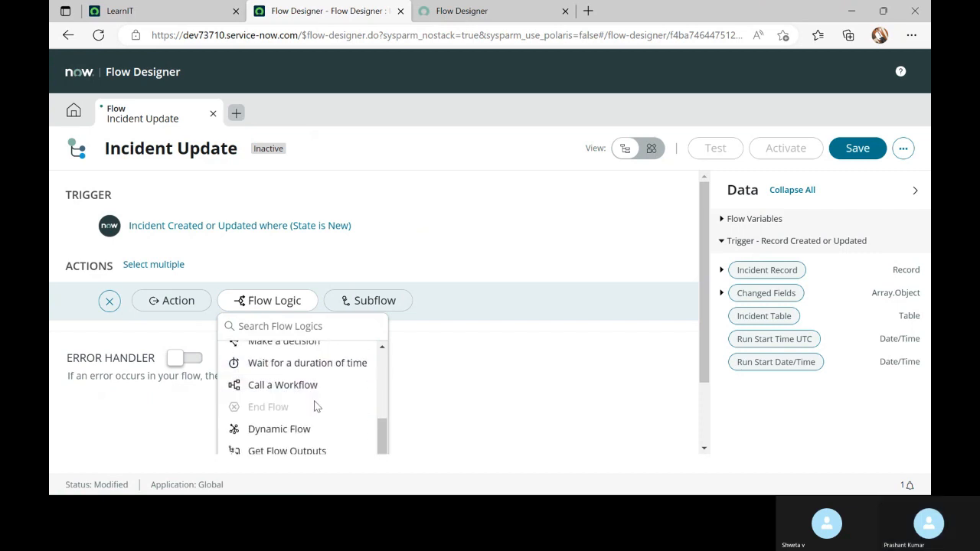
{"action": "left_click_drag", "start_coordinate": [381, 440], "coordinate": [383, 407]}
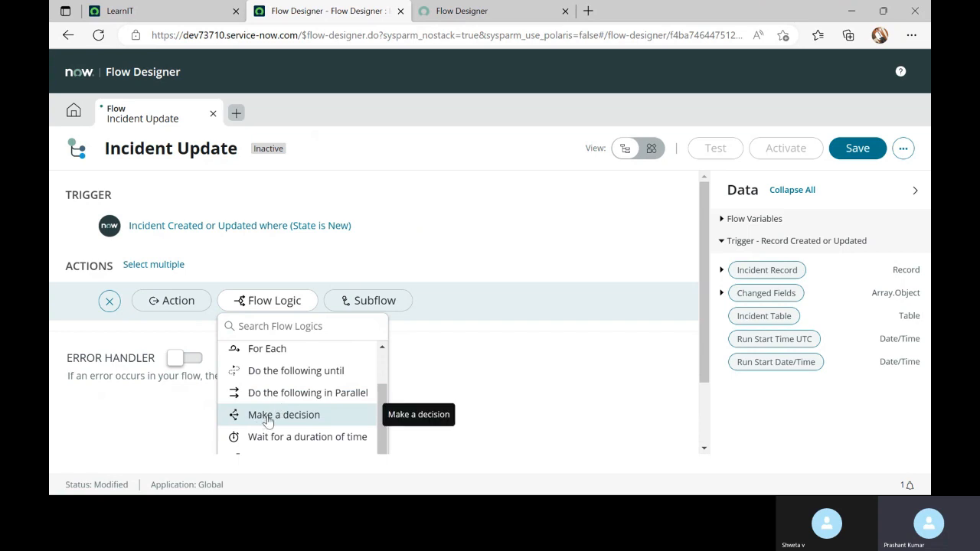
{"action": "mouse_move", "coordinate": [382, 423]}
{"action": "left_mouse_down"}
{"action": "mouse_move", "coordinate": [389, 398]}
{"action": "mouse_move", "coordinate": [385, 407]}
{"action": "left_mouse_up"}
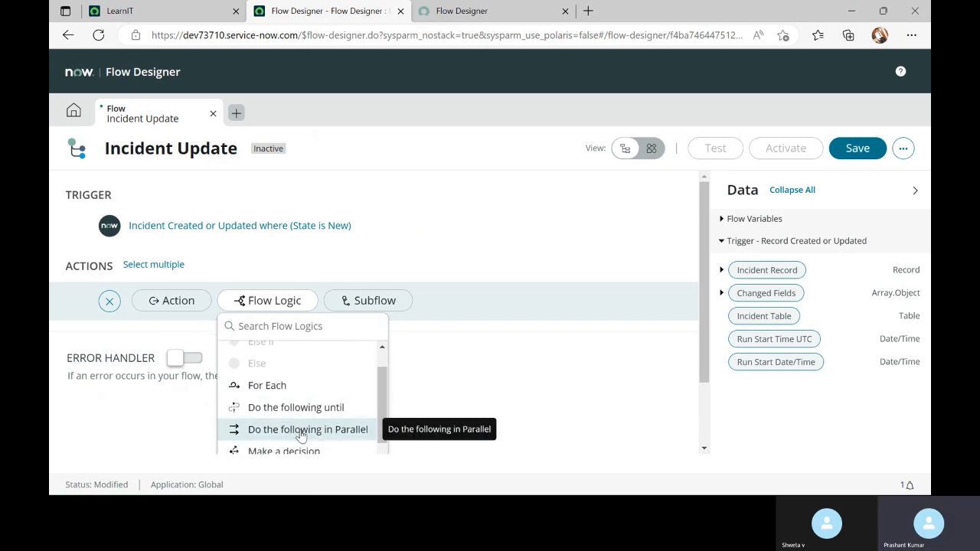
{"action": "scroll", "coordinate": [265, 396], "scroll_direction": "up", "scroll_amount": 1}
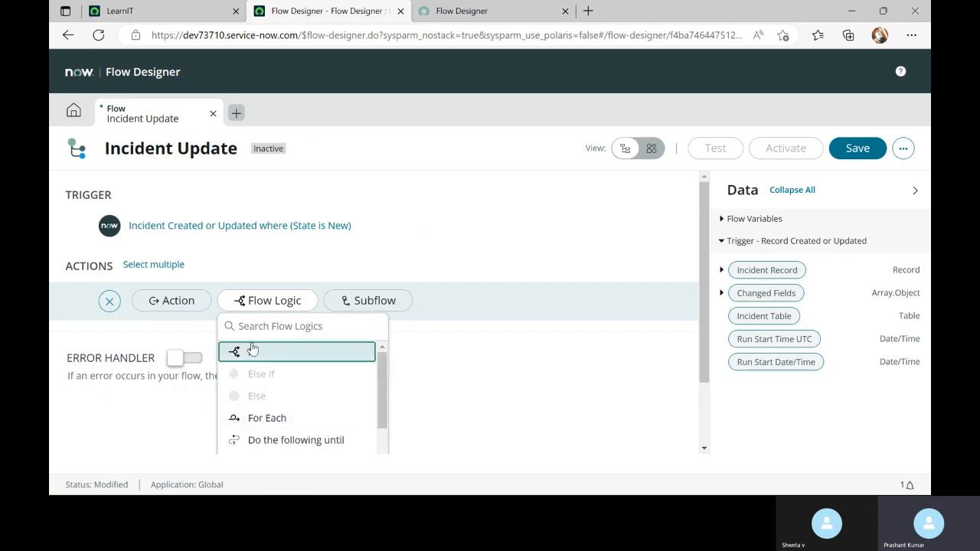
{"action": "left_click", "coordinate": [337, 256]}
Step: Examine the actions on offer, covering the most recent ones, the installed spokes and the further integration spokes
{"action": "left_click", "coordinate": [174, 309]}
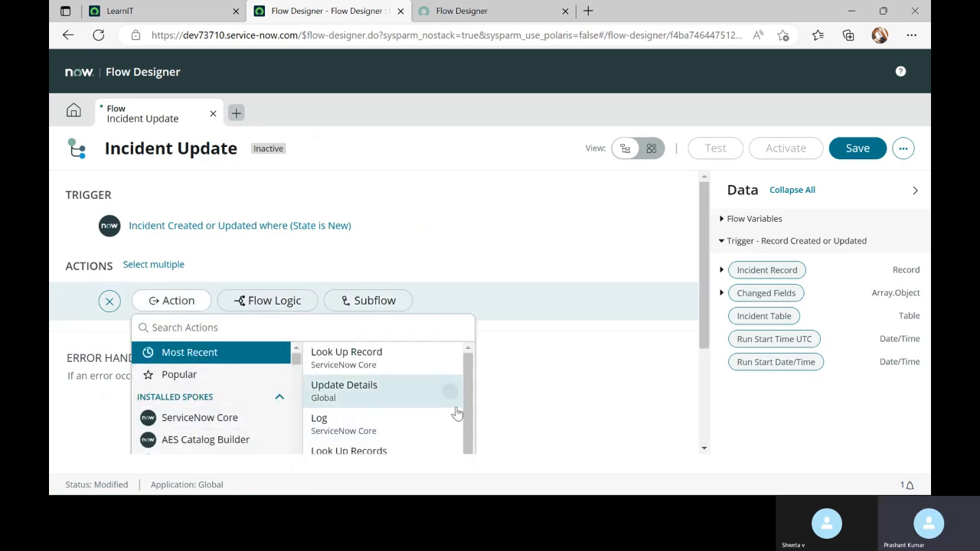
{"action": "scroll", "coordinate": [331, 412], "scroll_direction": "down", "scroll_amount": 1}
{"action": "scroll", "coordinate": [214, 406], "scroll_direction": "down", "scroll_amount": 5}
{"action": "scroll", "coordinate": [214, 406], "scroll_direction": "up", "scroll_amount": 5}
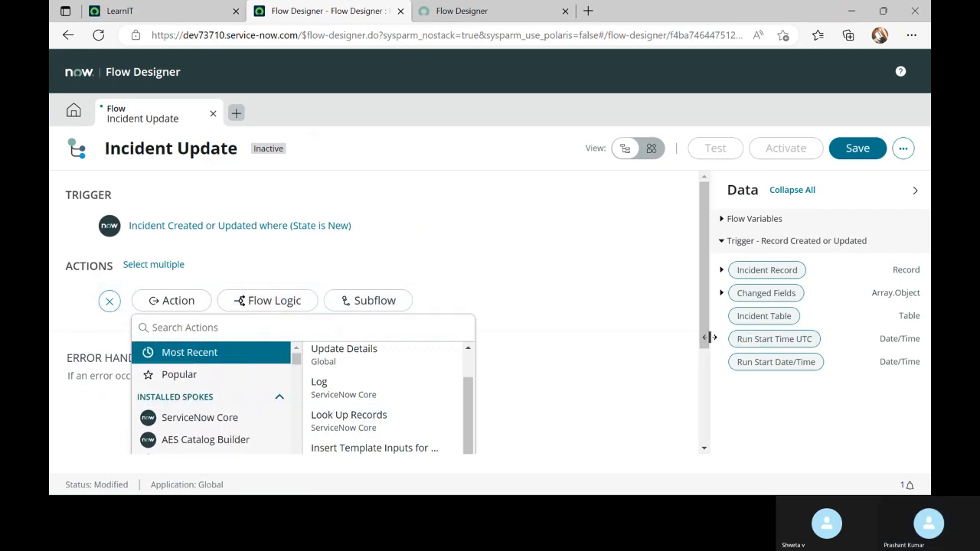
{"action": "scroll", "coordinate": [706, 339], "scroll_direction": "down", "scroll_amount": 2}
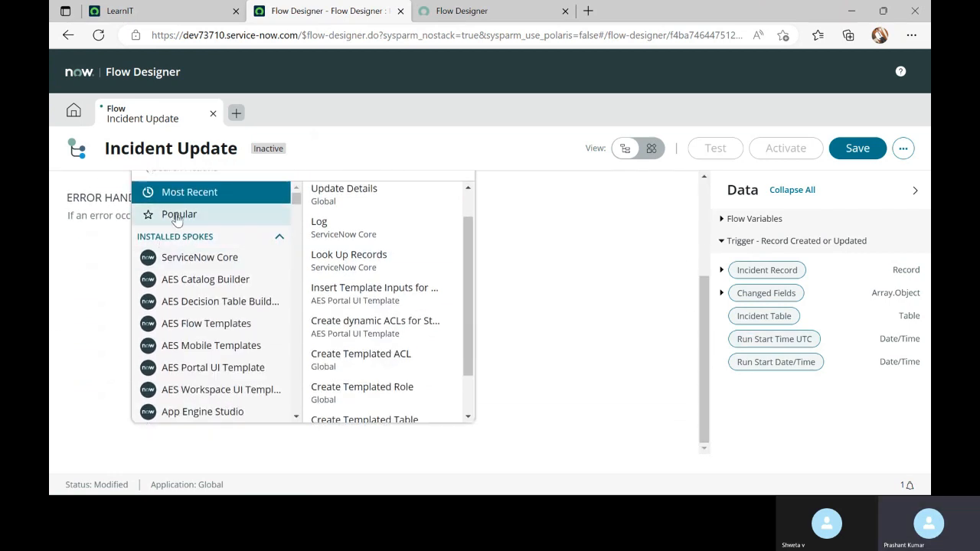
{"action": "scroll", "coordinate": [169, 281], "scroll_direction": "up", "scroll_amount": 1}
{"action": "scroll", "coordinate": [196, 322], "scroll_direction": "down", "scroll_amount": 1}
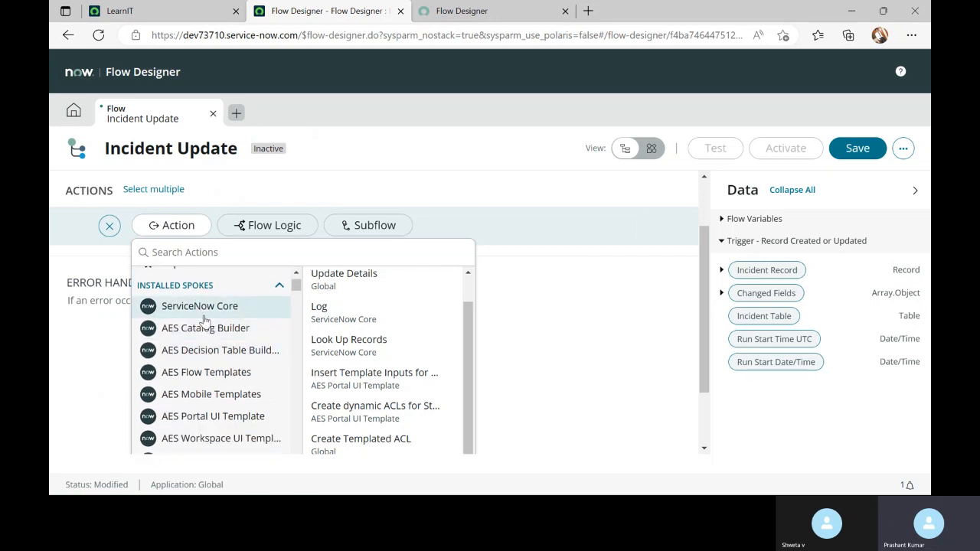
{"action": "scroll", "coordinate": [205, 321], "scroll_direction": "down", "scroll_amount": 3}
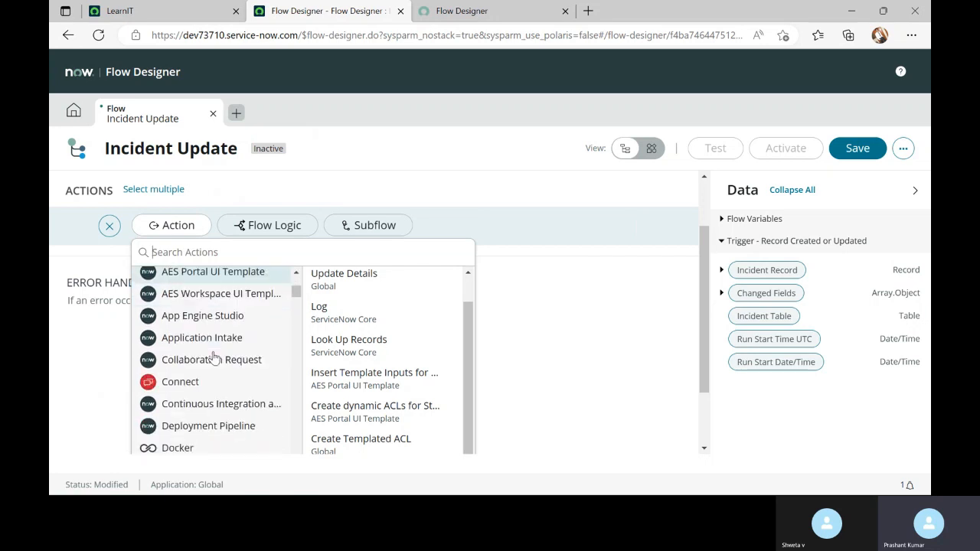
{"action": "scroll", "coordinate": [207, 354], "scroll_direction": "down", "scroll_amount": 4}
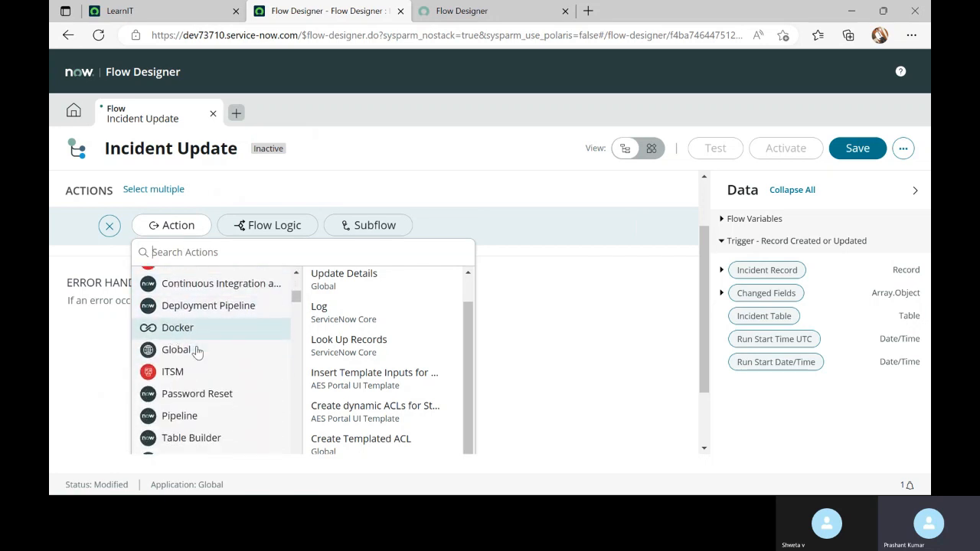
{"action": "scroll", "coordinate": [197, 356], "scroll_direction": "down", "scroll_amount": 8}
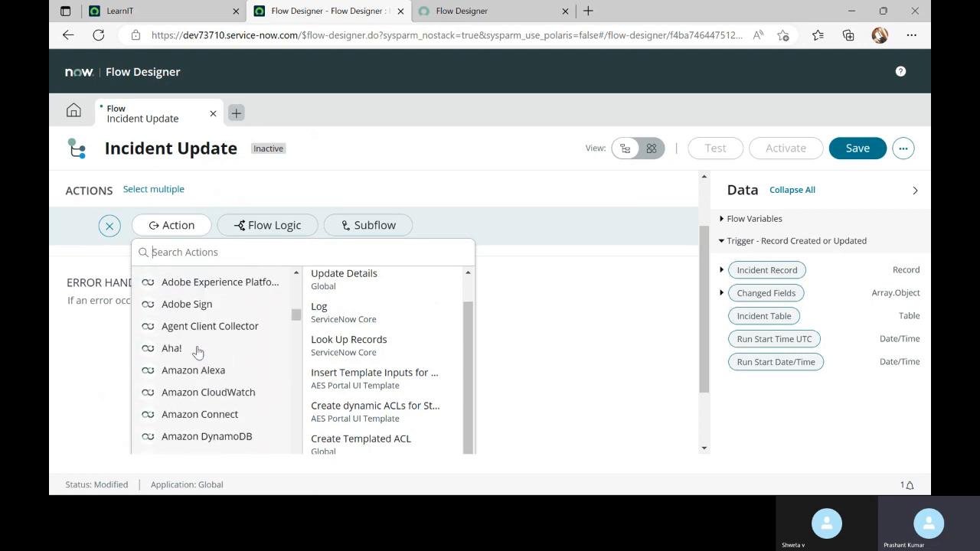
{"action": "scroll", "coordinate": [198, 360], "scroll_direction": "down", "scroll_amount": 3}
{"action": "left_click_drag", "start_coordinate": [295, 333], "coordinate": [300, 274]}
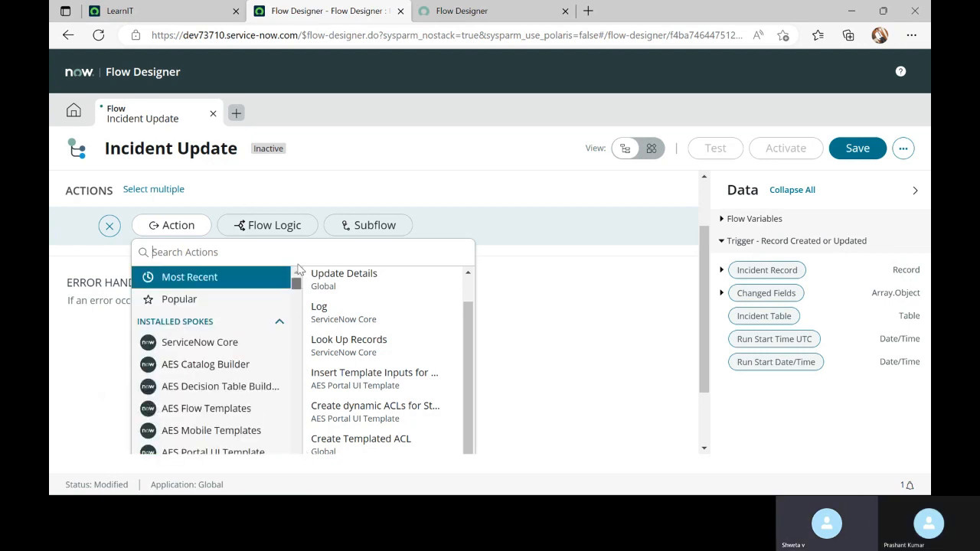
Step: Add the Global action Update Details from the recently used actions as the flow's first action
{"action": "scroll", "coordinate": [371, 387], "scroll_direction": "up", "scroll_amount": 3}
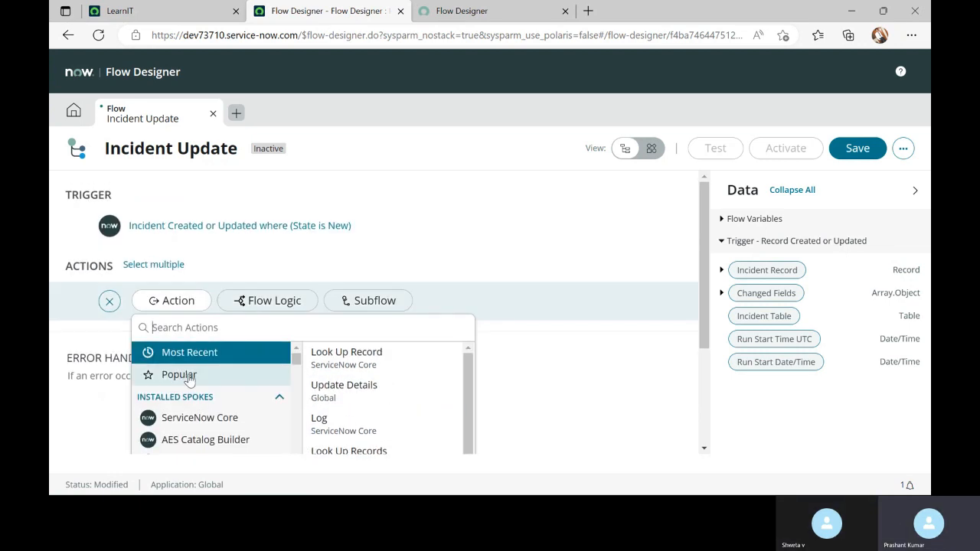
{"action": "scroll", "coordinate": [190, 379], "scroll_direction": "down", "scroll_amount": 2}
{"action": "scroll", "coordinate": [190, 379], "scroll_direction": "up", "scroll_amount": 2}
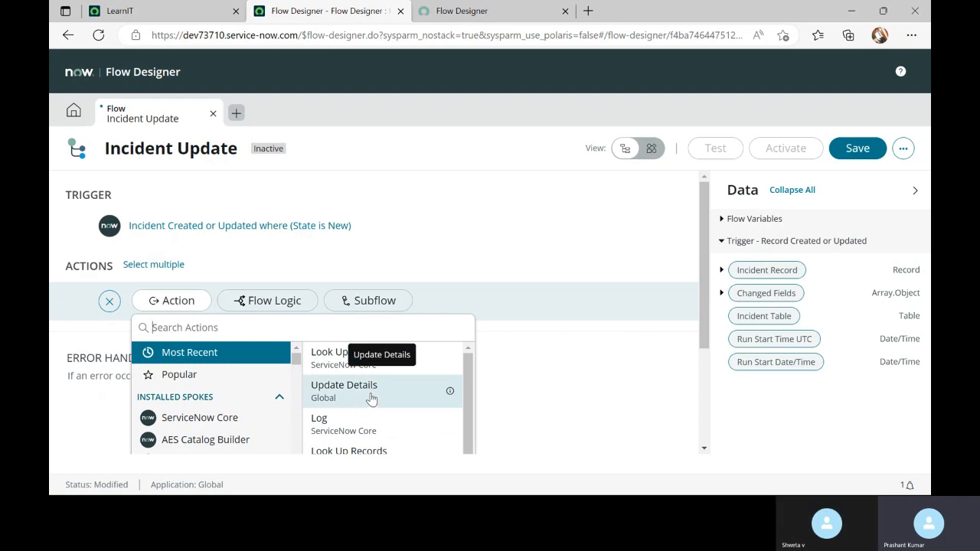
{"action": "scroll", "coordinate": [381, 398], "scroll_direction": "down", "scroll_amount": 2}
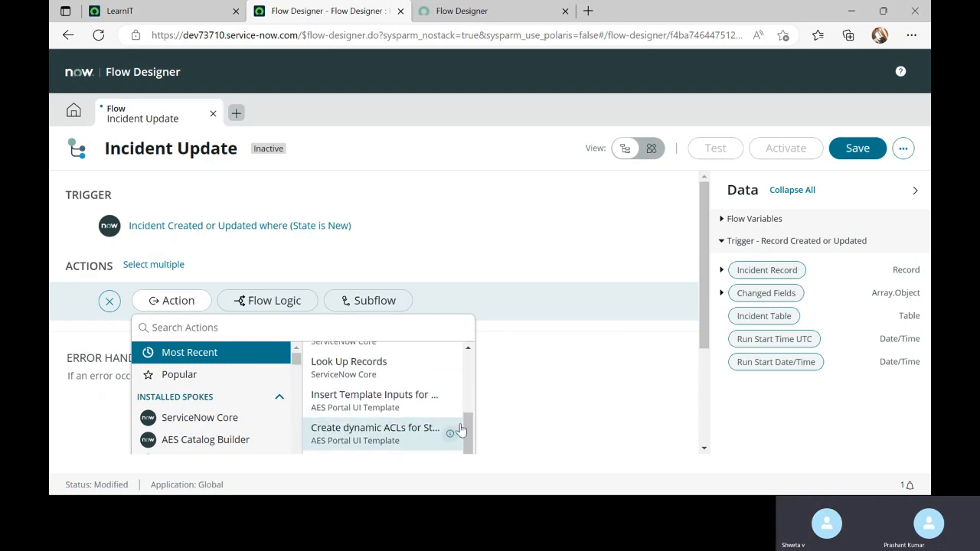
{"action": "scroll", "coordinate": [375, 406], "scroll_direction": "up", "scroll_amount": 2}
{"action": "left_click", "coordinate": [359, 392]}
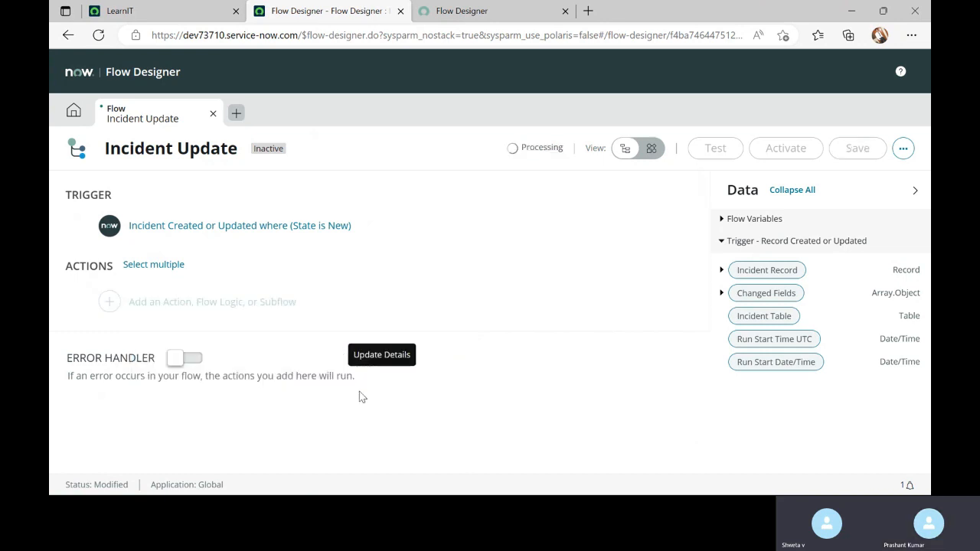
Step: Fill the Test variables input of Update Details with a data pill from the trigger's Incident Record
{"action": "scroll", "coordinate": [196, 403], "scroll_direction": "down", "scroll_amount": 1}
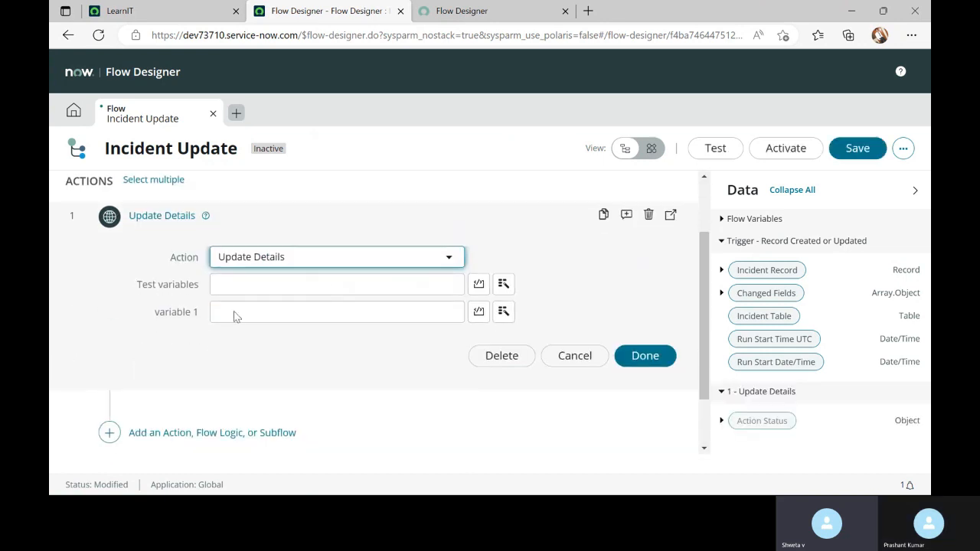
{"action": "left_click", "coordinate": [383, 280]}
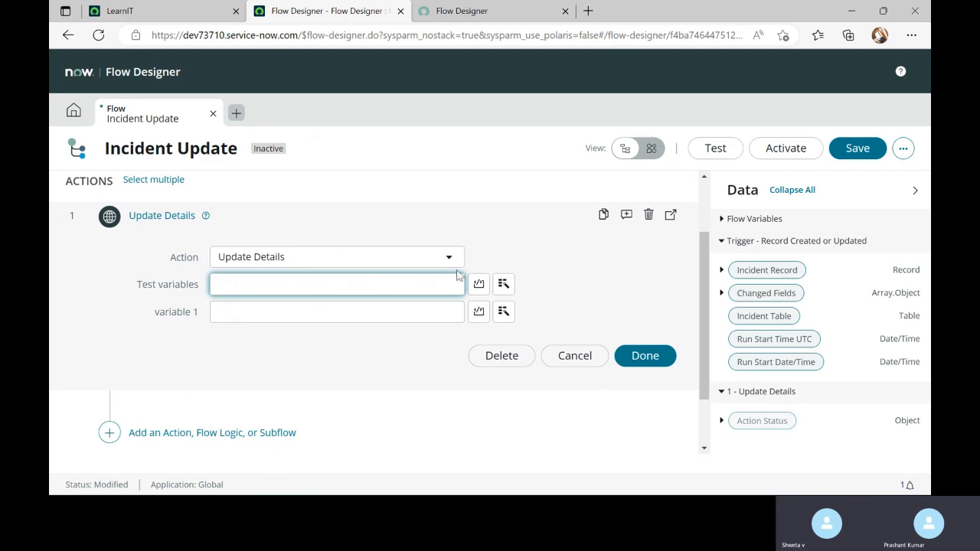
{"action": "left_click", "coordinate": [503, 285]}
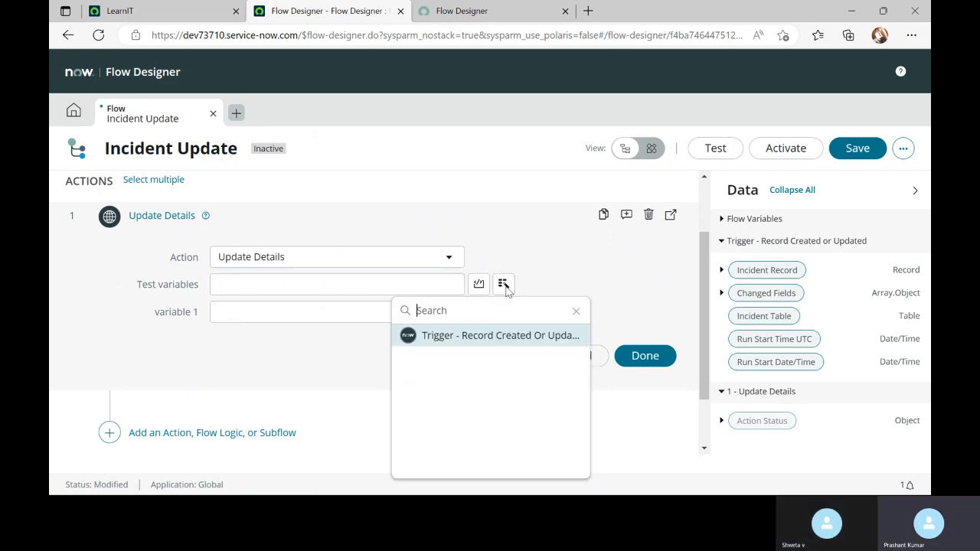
{"action": "left_click", "coordinate": [536, 335]}
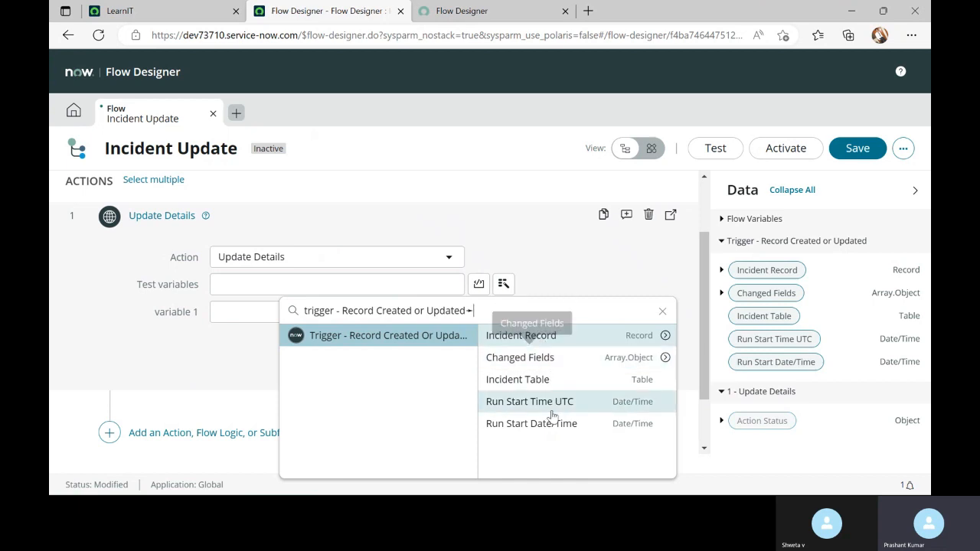
{"action": "left_click_drag", "start_coordinate": [663, 357], "coordinate": [668, 323]}
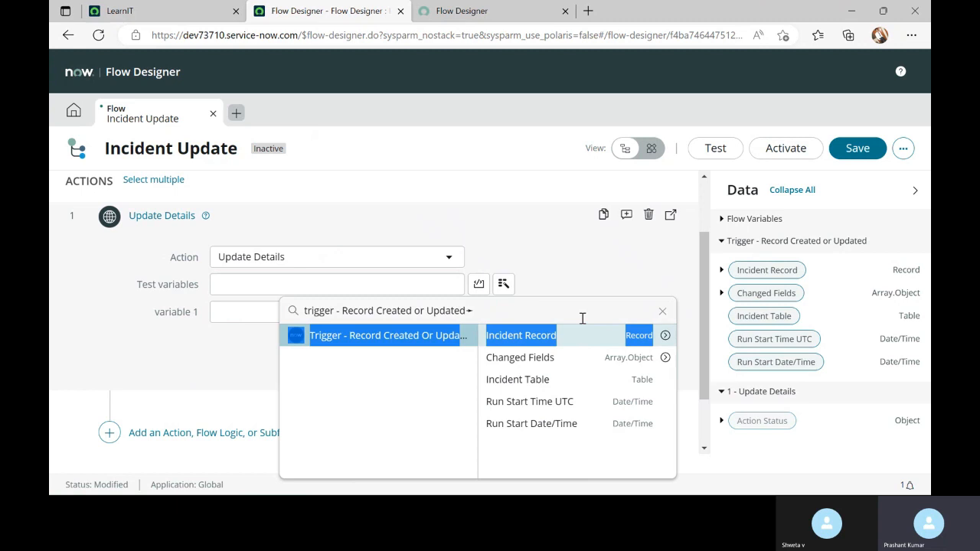
{"action": "left_click", "coordinate": [665, 343]}
{"action": "left_click", "coordinate": [667, 342]}
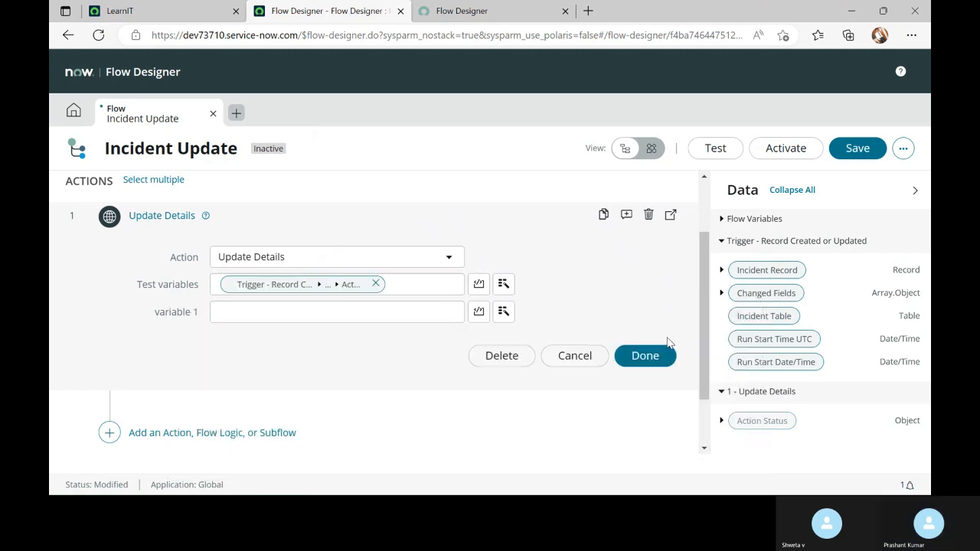
Step: Replace the data pill in the Test variables input of Update Details with the trigger's Incident Record Short description
{"action": "left_click", "coordinate": [504, 287]}
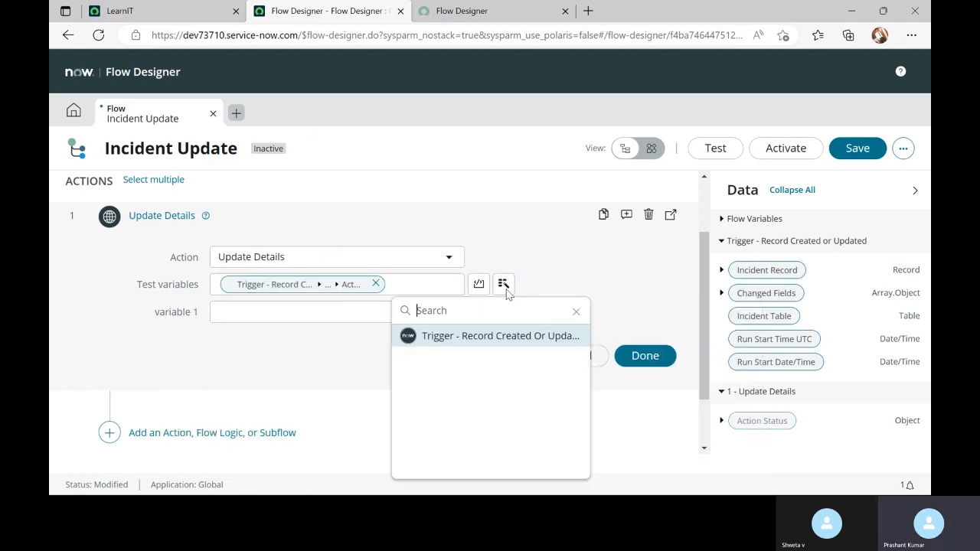
{"action": "left_click", "coordinate": [549, 337]}
{"action": "left_click", "coordinate": [666, 338]}
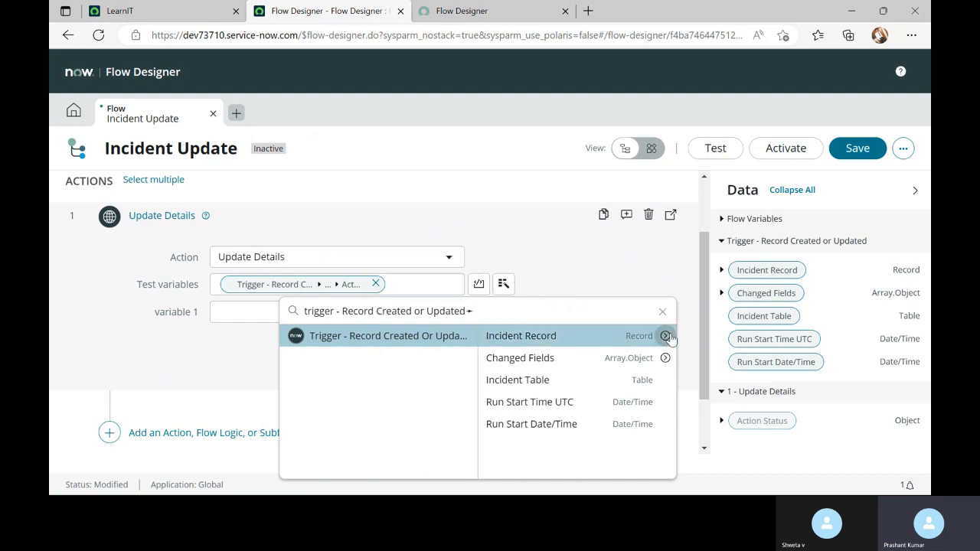
{"action": "scroll", "coordinate": [687, 396], "scroll_direction": "down", "scroll_amount": 1}
{"action": "scroll", "coordinate": [688, 396], "scroll_direction": "down", "scroll_amount": 10}
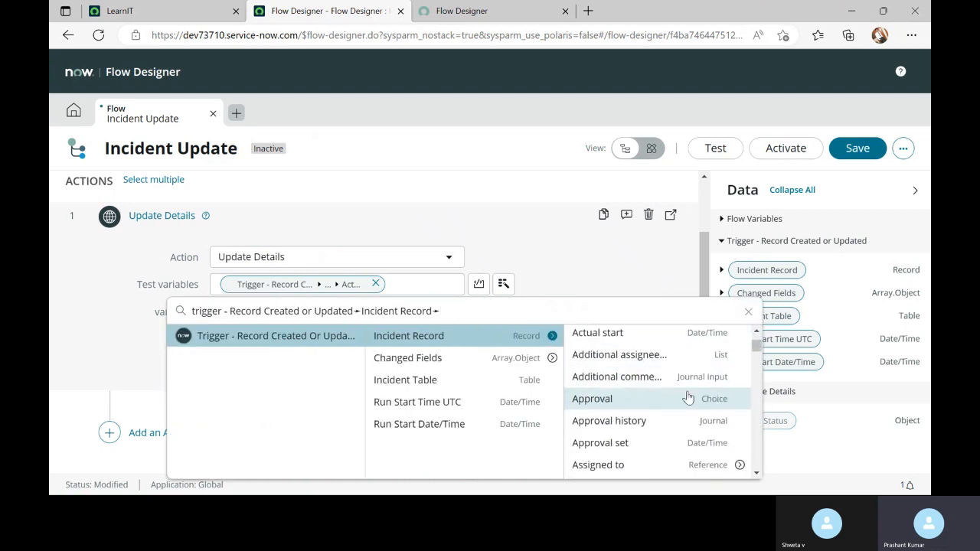
{"action": "scroll", "coordinate": [675, 405], "scroll_direction": "down", "scroll_amount": 20}
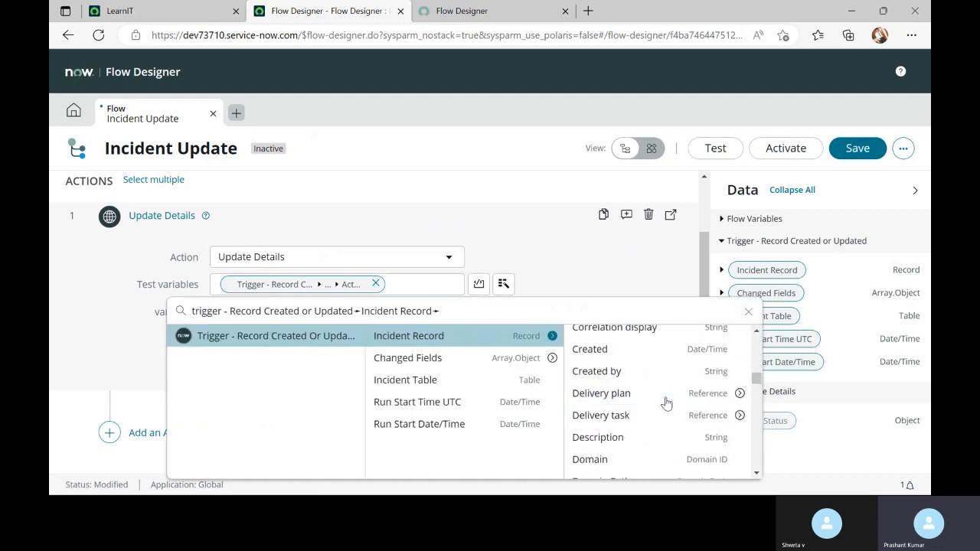
{"action": "scroll", "coordinate": [665, 409], "scroll_direction": "up", "scroll_amount": 5}
{"action": "scroll", "coordinate": [665, 409], "scroll_direction": "up", "scroll_amount": 1}
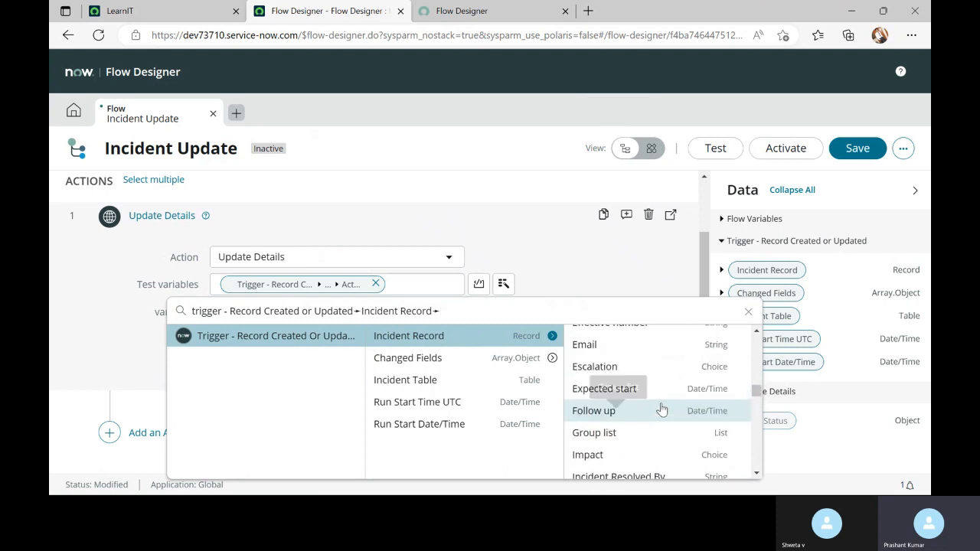
{"action": "scroll", "coordinate": [663, 409], "scroll_direction": "down", "scroll_amount": 7}
{"action": "scroll", "coordinate": [662, 409], "scroll_direction": "down", "scroll_amount": 8}
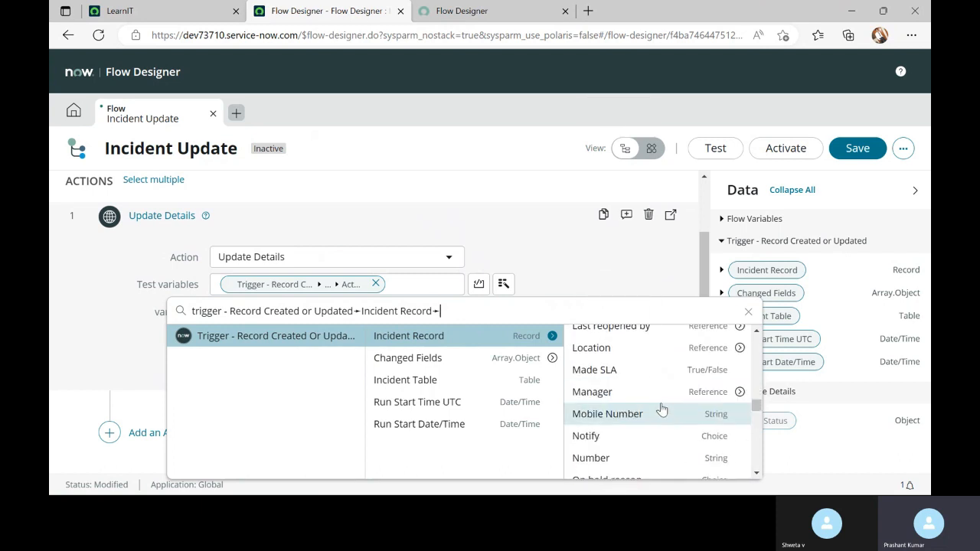
{"action": "scroll", "coordinate": [663, 409], "scroll_direction": "down", "scroll_amount": 10}
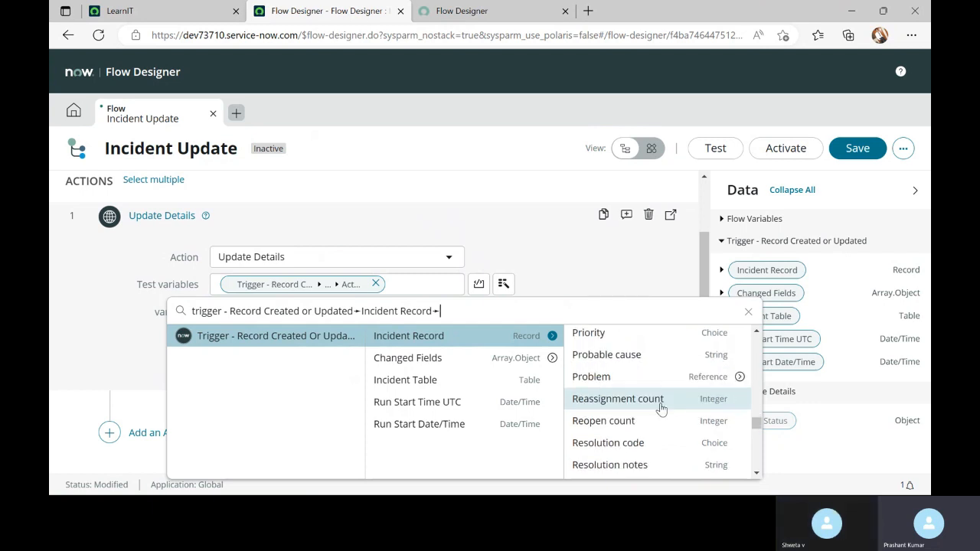
{"action": "scroll", "coordinate": [662, 410], "scroll_direction": "down", "scroll_amount": 3}
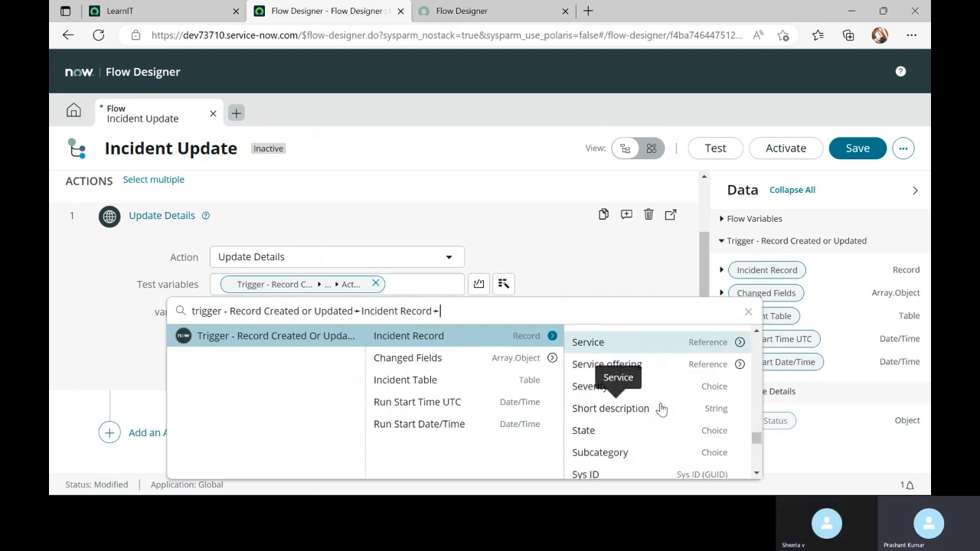
{"action": "left_click", "coordinate": [634, 346]}
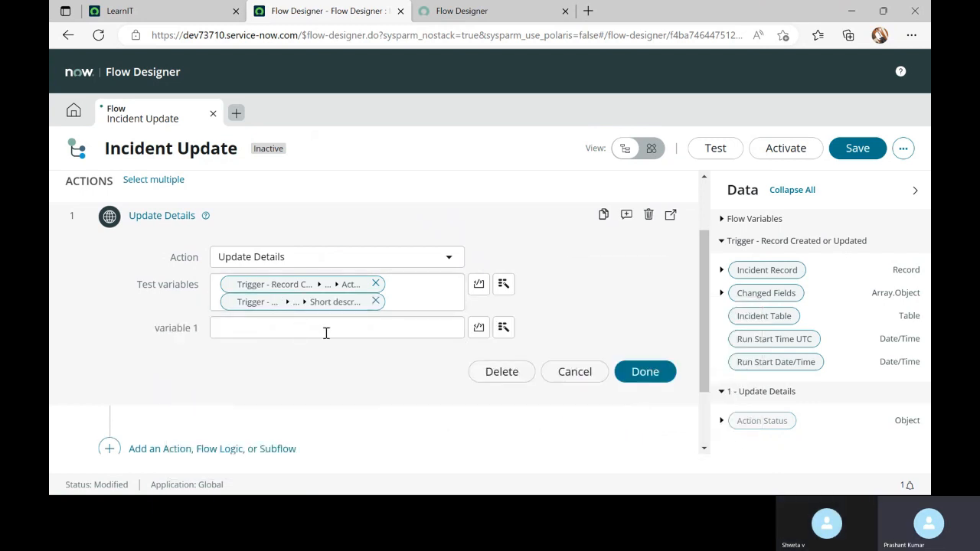
{"action": "left_click", "coordinate": [376, 285]}
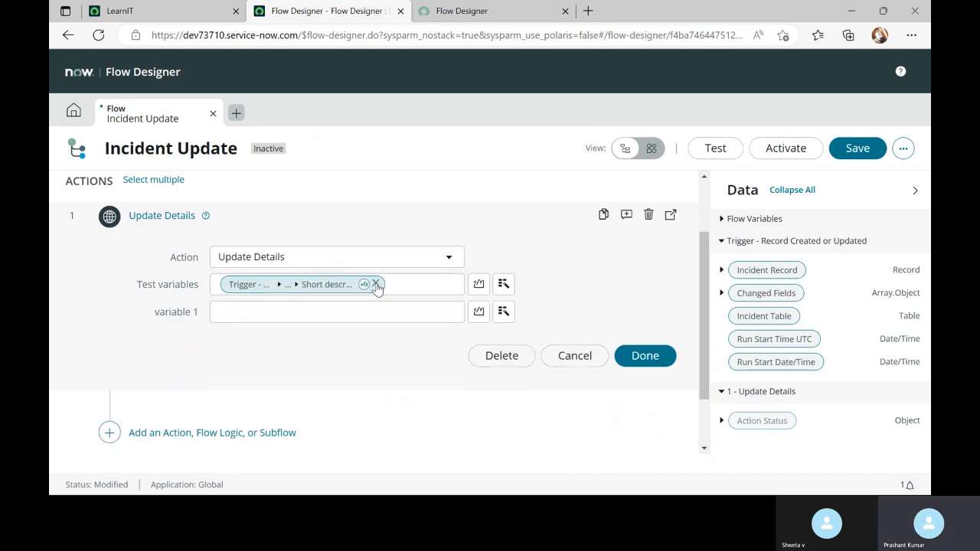
{"action": "left_click", "coordinate": [503, 313]}
{"action": "left_click", "coordinate": [530, 148]}
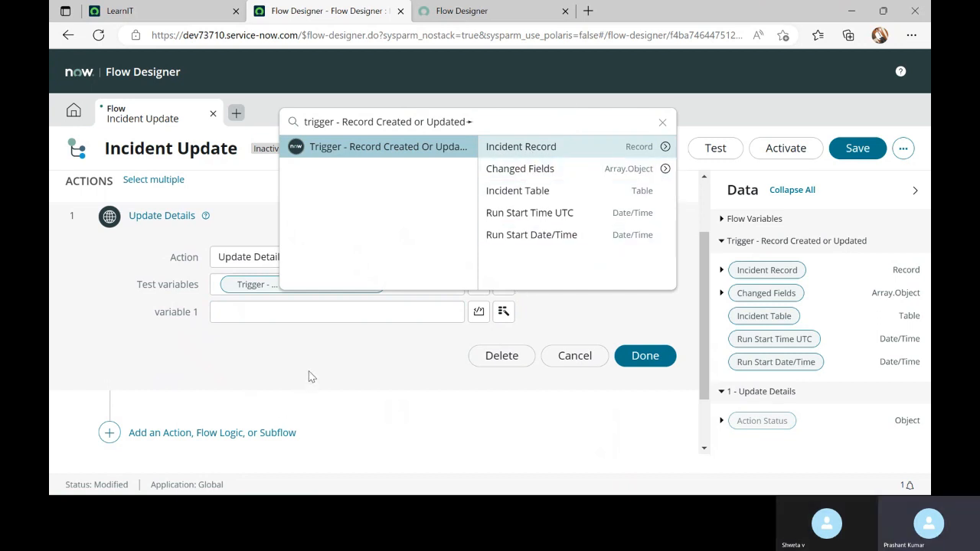
{"action": "left_click", "coordinate": [625, 318]}
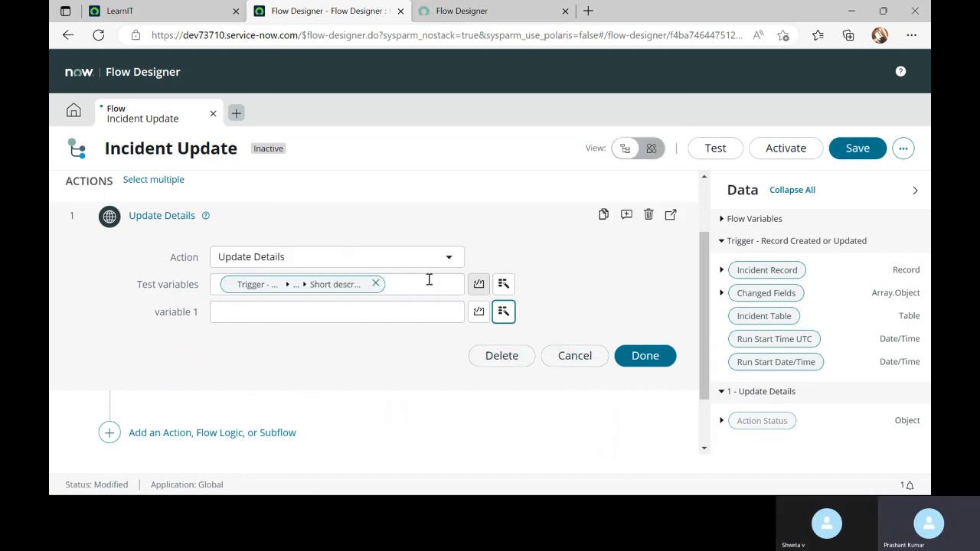
Step: Delete the Update Details action from the flow
{"action": "left_click", "coordinate": [502, 357]}
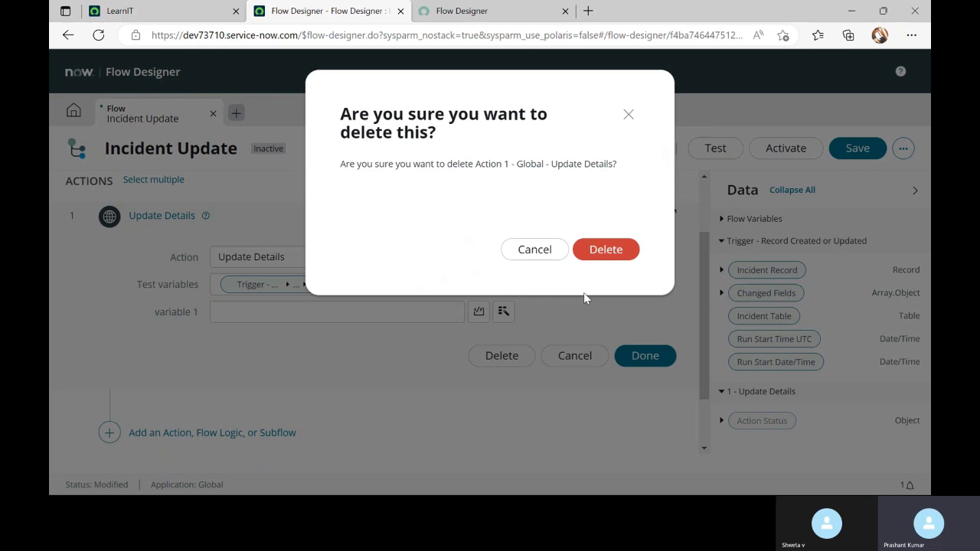
{"action": "left_click", "coordinate": [605, 250]}
Step: Review the most recently used actions available for the flow's first action
{"action": "left_click", "coordinate": [167, 305]}
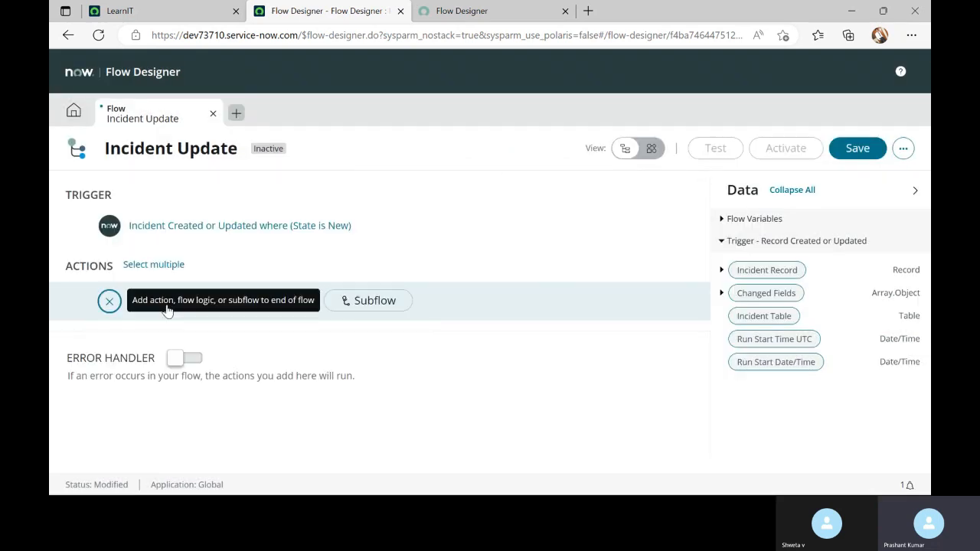
{"action": "left_click", "coordinate": [167, 306]}
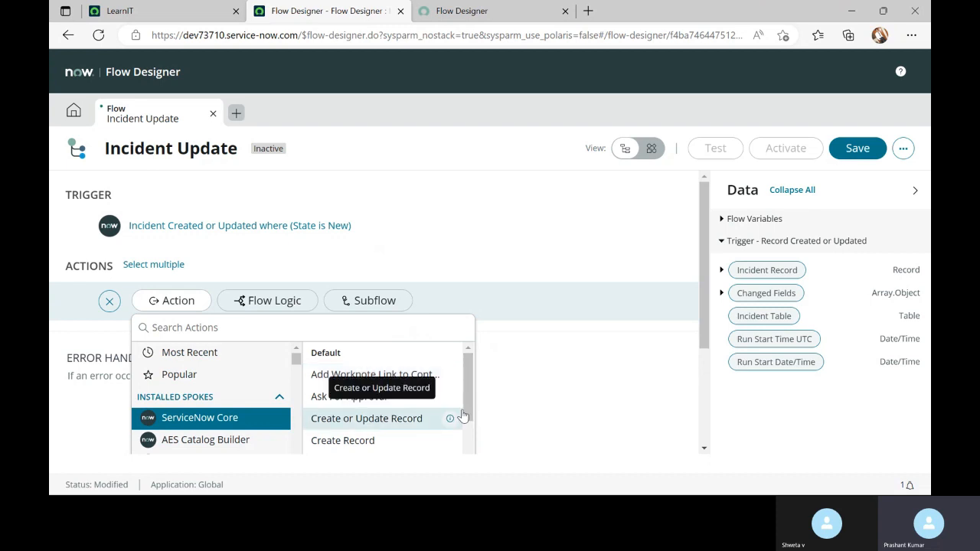
{"action": "left_click", "coordinate": [583, 435]}
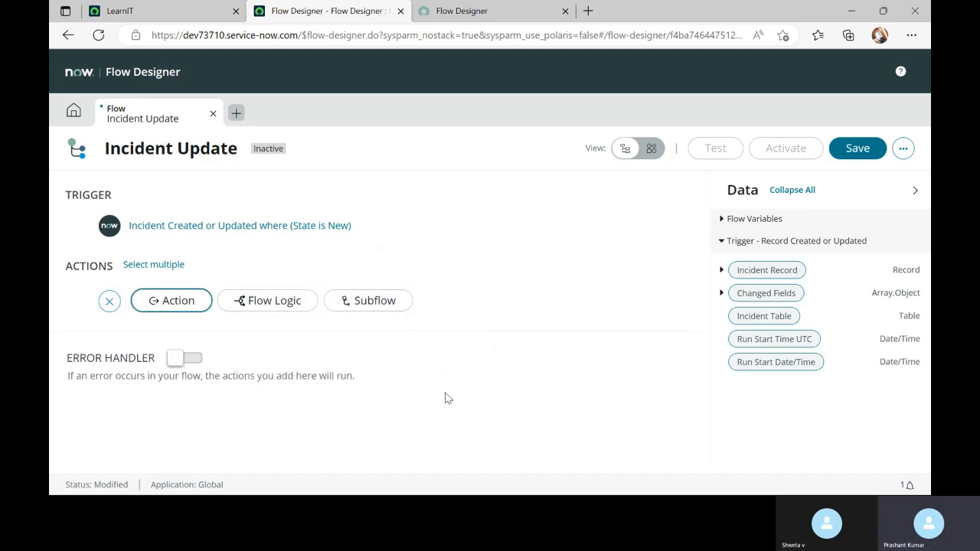
{"action": "left_click", "coordinate": [178, 301]}
{"action": "scroll", "coordinate": [701, 329], "scroll_direction": "down", "scroll_amount": 3}
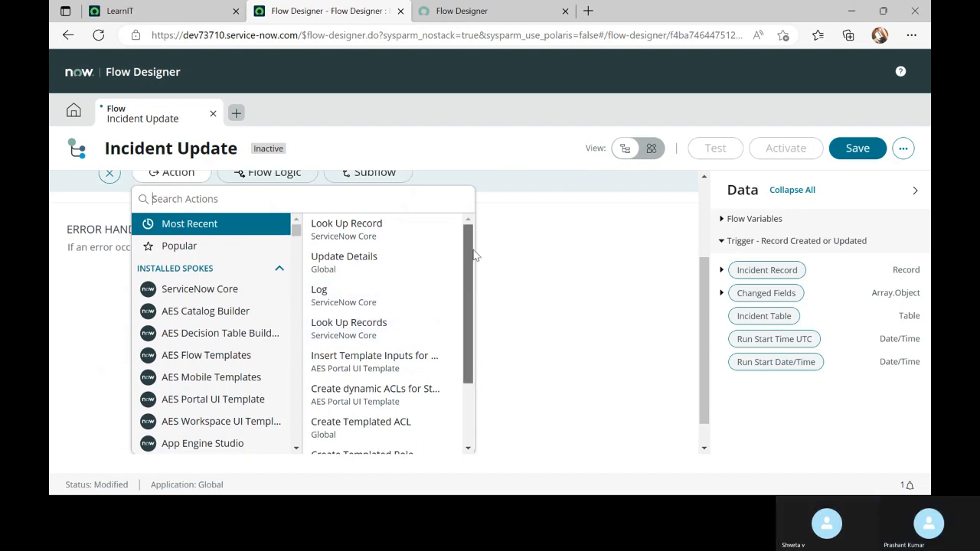
{"action": "scroll", "coordinate": [463, 344], "scroll_direction": "down", "scroll_amount": 3}
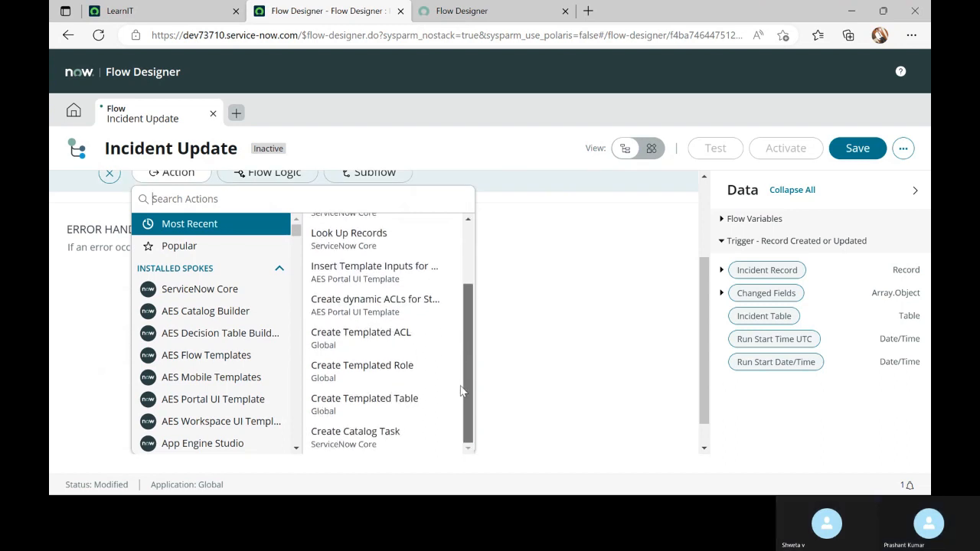
{"action": "scroll", "coordinate": [278, 243], "scroll_direction": "up", "scroll_amount": 1}
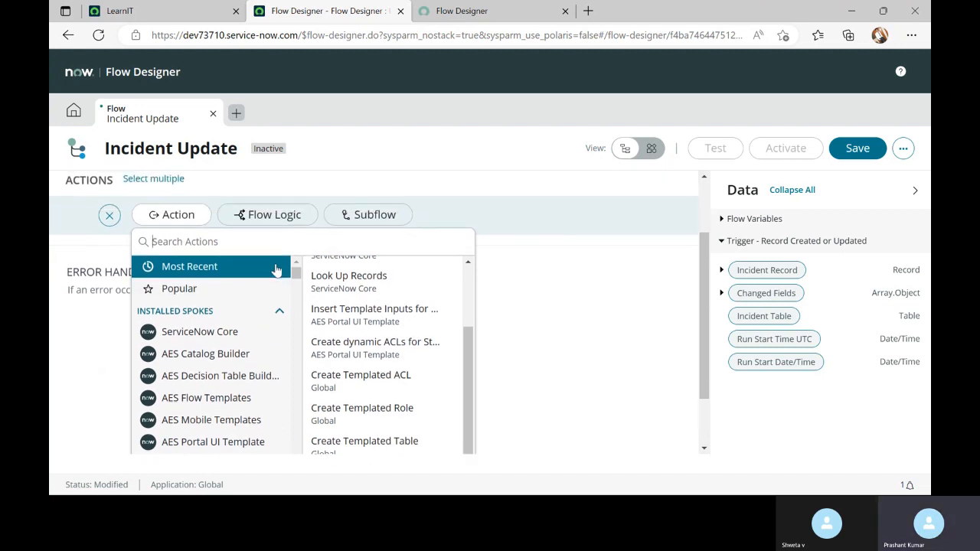
Step: Search the actions for "noti" and add the ServiceNow Core action Send Notification as the flow's first action
{"action": "type", "text": "updat"}
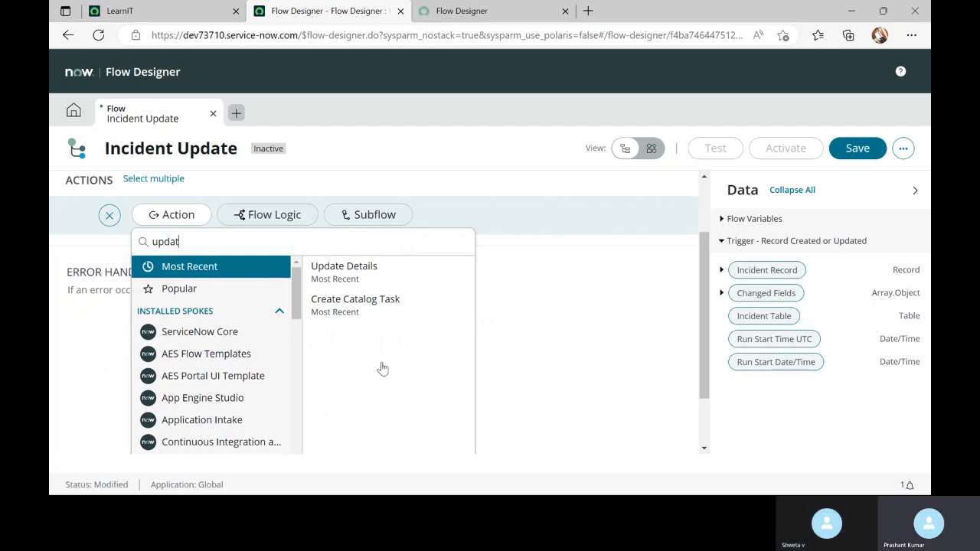
{"action": "key", "text": "BackSpace"}
{"action": "key", "text": "BackSpace"}
{"action": "key", "text": "BackSpace"}
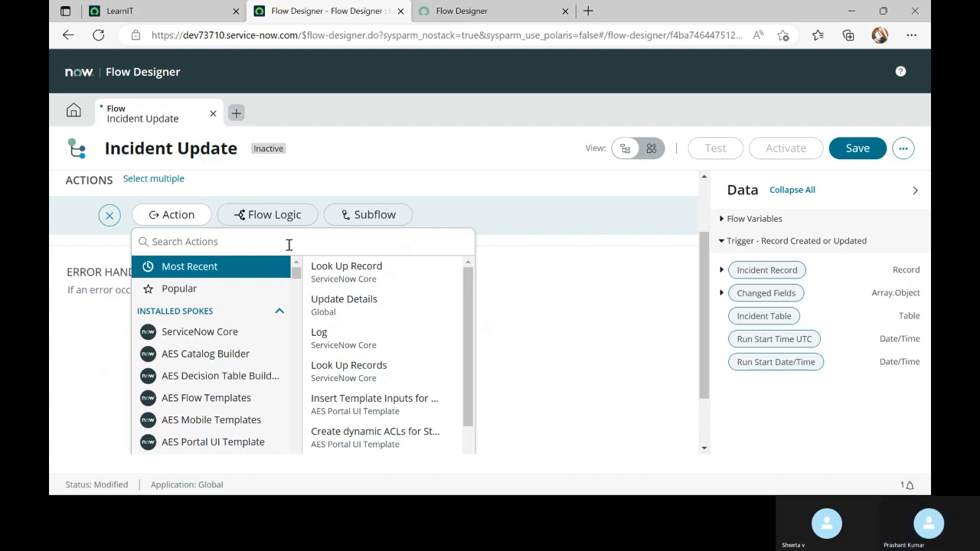
{"action": "type", "text": "noti"}
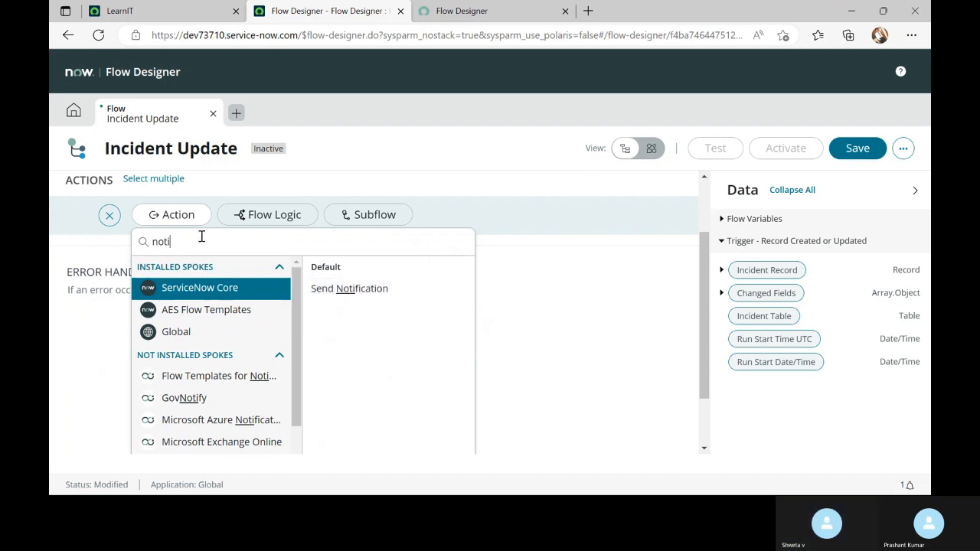
{"action": "left_click", "coordinate": [353, 292]}
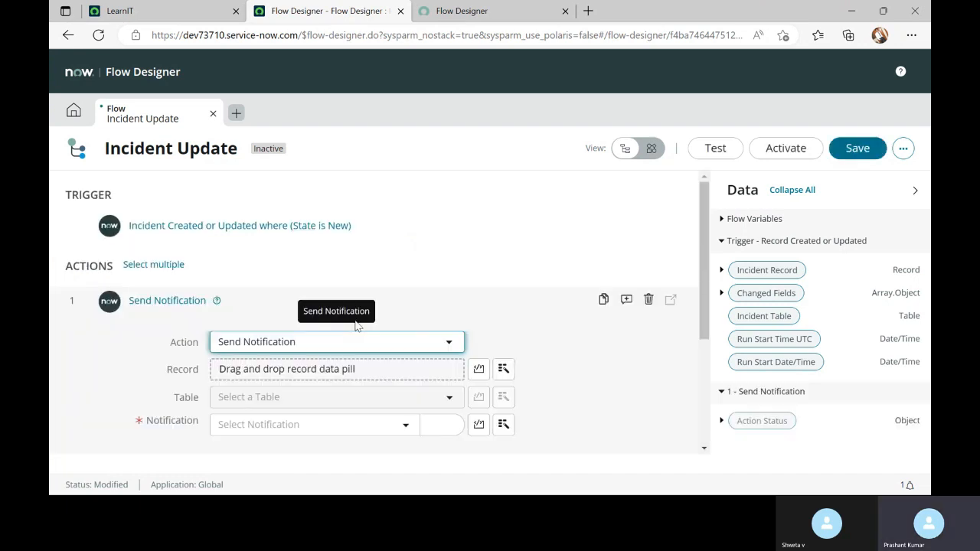
Step: Check which notifications can be chosen for the Notification input of Send Notification
{"action": "scroll", "coordinate": [93, 389], "scroll_direction": "down", "scroll_amount": 4}
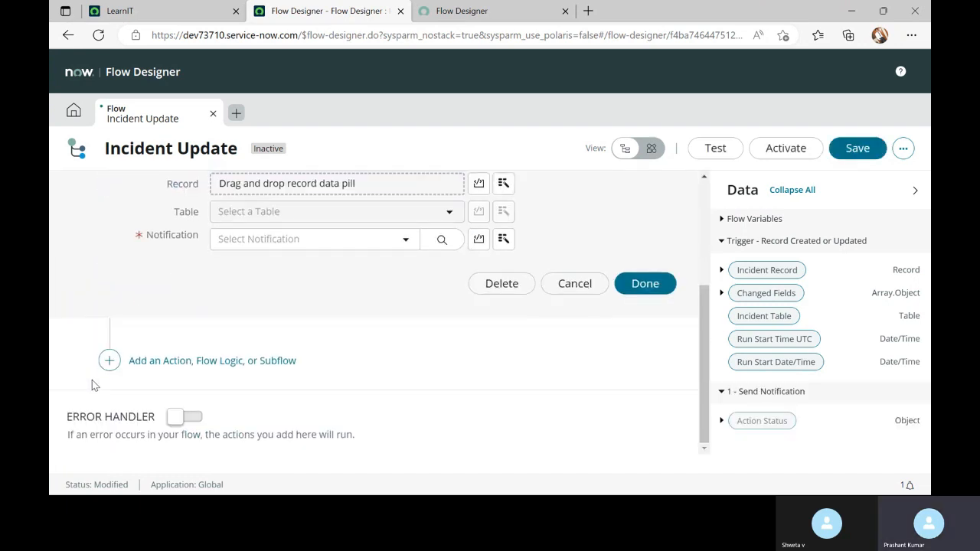
{"action": "scroll", "coordinate": [94, 386], "scroll_direction": "up", "scroll_amount": 2}
{"action": "scroll", "coordinate": [92, 385], "scroll_direction": "down", "scroll_amount": 2}
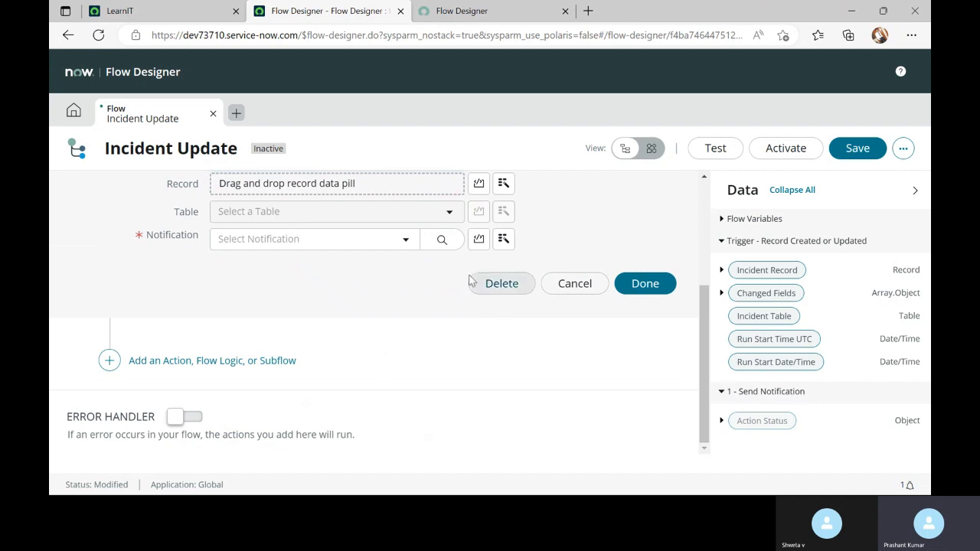
{"action": "left_click", "coordinate": [368, 239]}
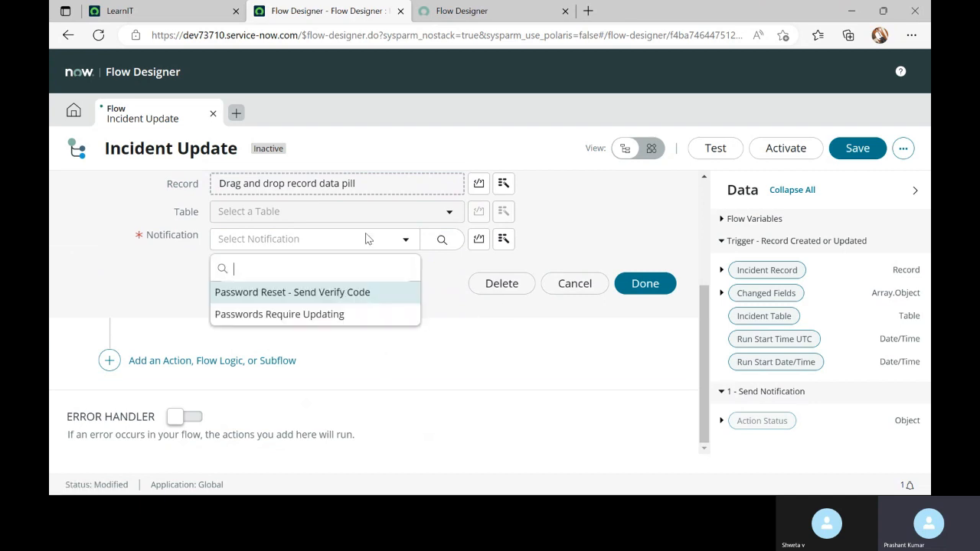
{"action": "left_click", "coordinate": [440, 296]}
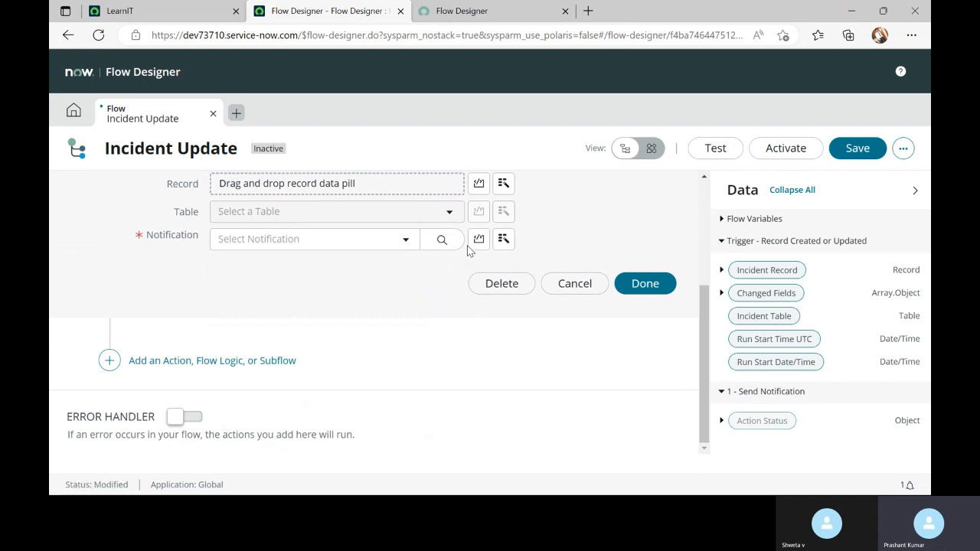
Step: Look up the Notifications record list for the Notification input, discarding the flow's unsaved changes, and close the list
{"action": "left_click", "coordinate": [442, 242]}
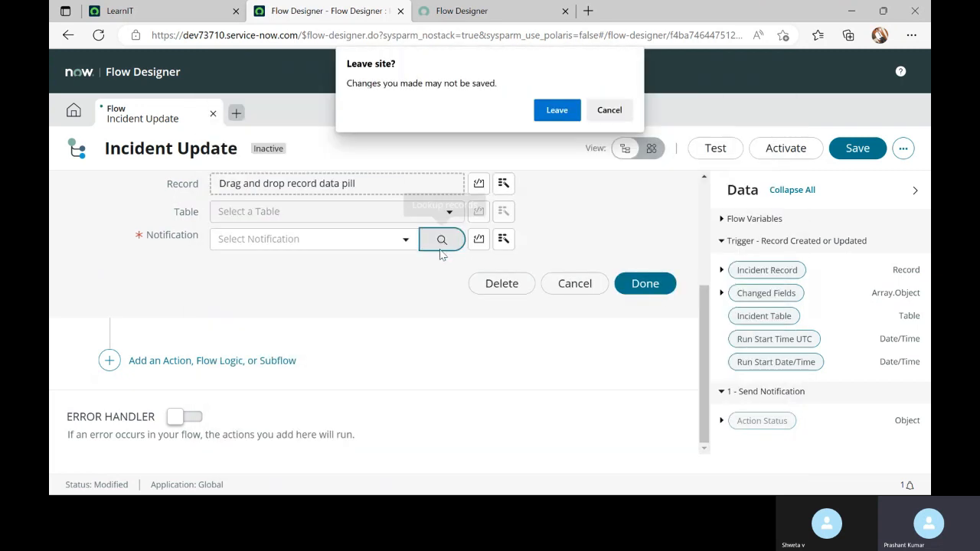
{"action": "left_click", "coordinate": [557, 110]}
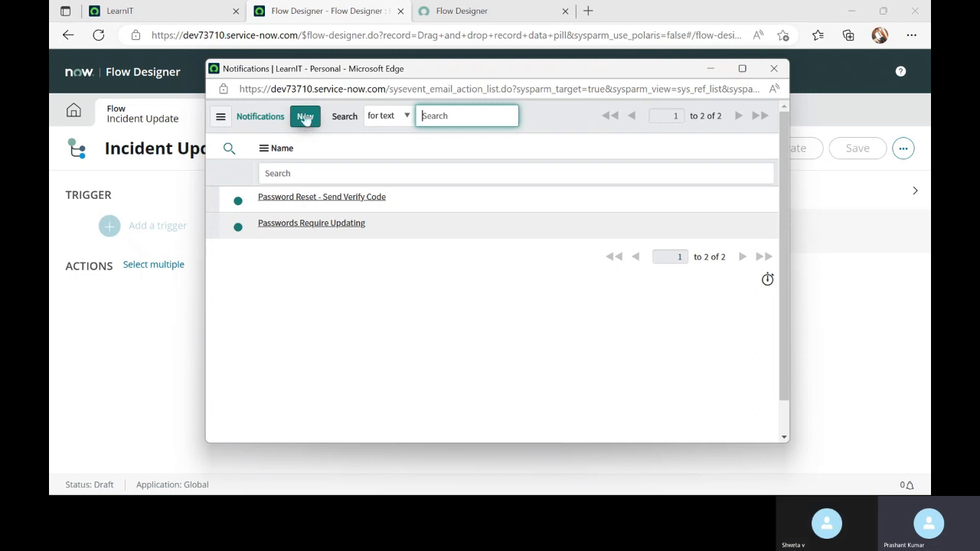
{"action": "left_click", "coordinate": [772, 73]}
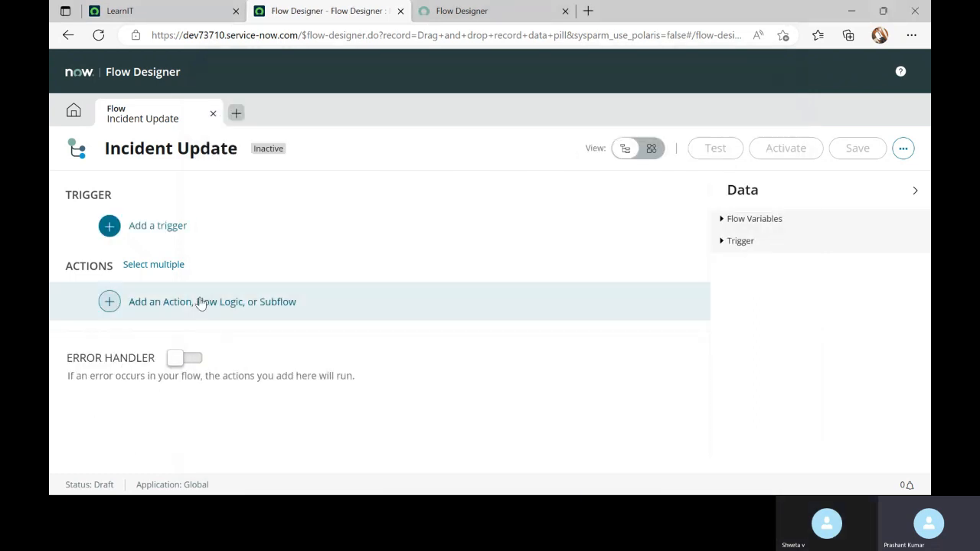
Step: Start adding the flow's first action and search the actions for "serviceno" to list the ServiceNow Core actions
{"action": "left_click", "coordinate": [123, 306]}
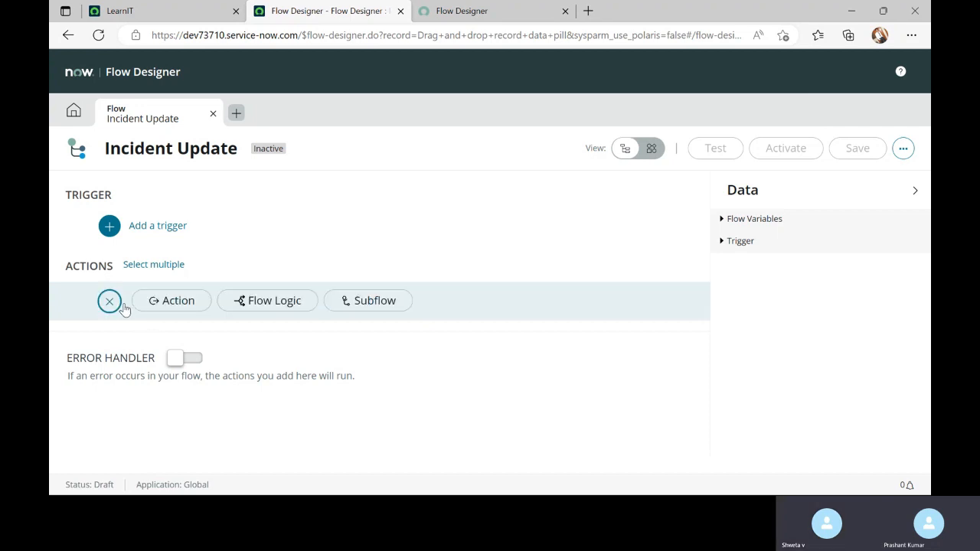
{"action": "left_click", "coordinate": [189, 306]}
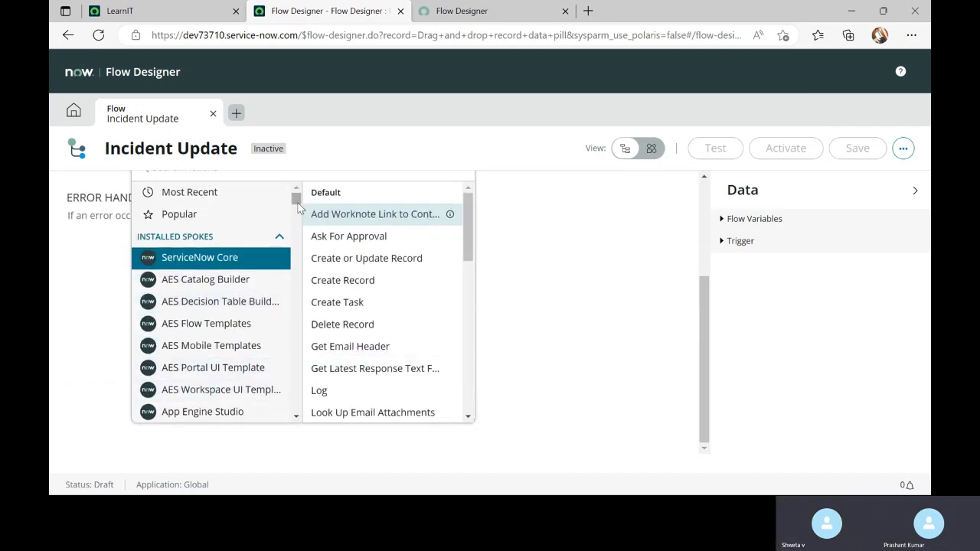
{"action": "scroll", "coordinate": [212, 300], "scroll_direction": "up", "scroll_amount": 2}
{"action": "left_click", "coordinate": [211, 300]}
{"action": "type", "text": "se"}
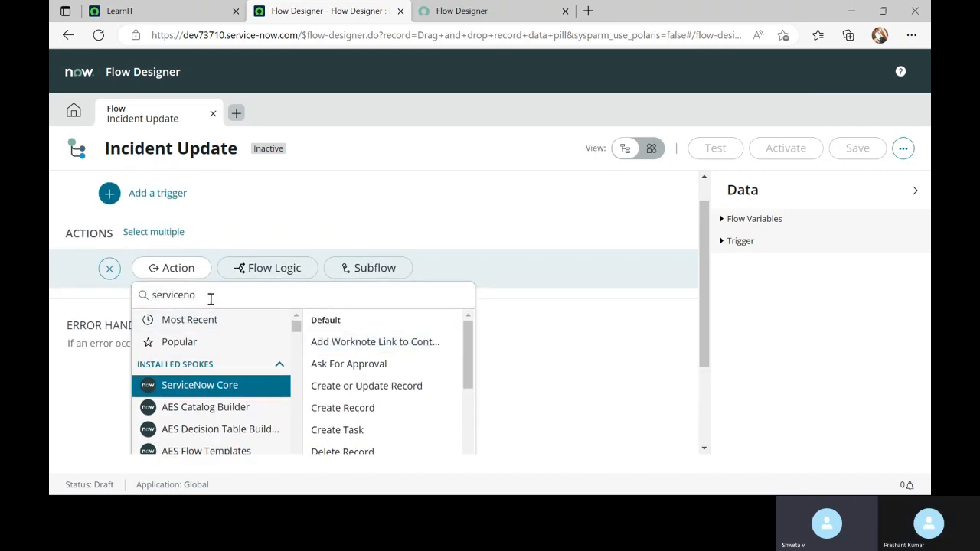
{"action": "type", "text": "rviceno"}
{"action": "left_click", "coordinate": [183, 387]}
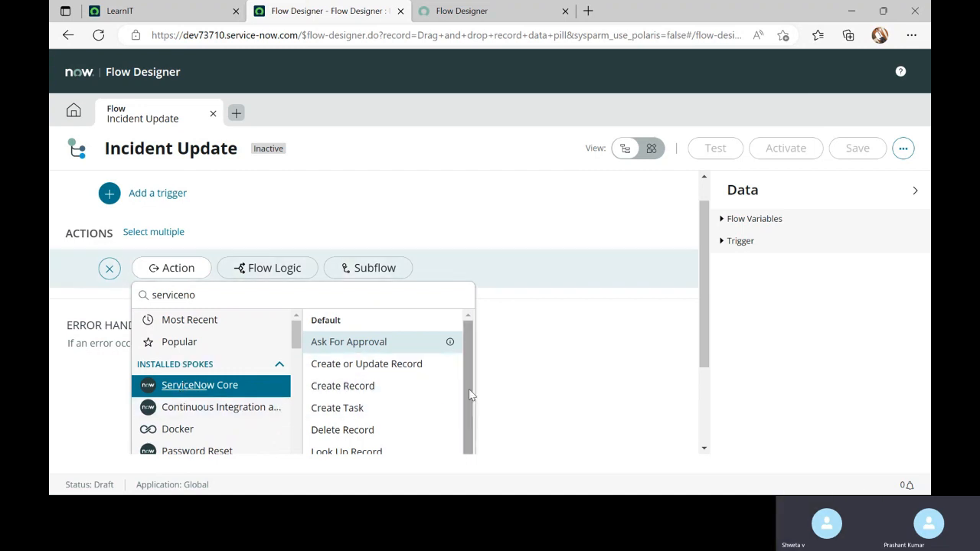
Step: Look through the ServiceNow Core actions and add Update Record as the flow's first action
{"action": "left_click_drag", "start_coordinate": [700, 351], "coordinate": [708, 433]}
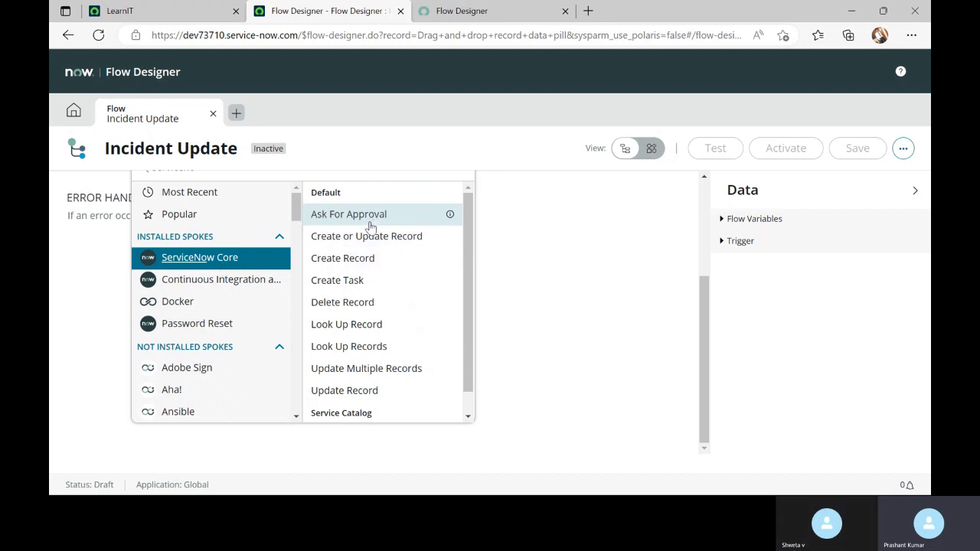
{"action": "scroll", "coordinate": [372, 230], "scroll_direction": "up", "scroll_amount": 1}
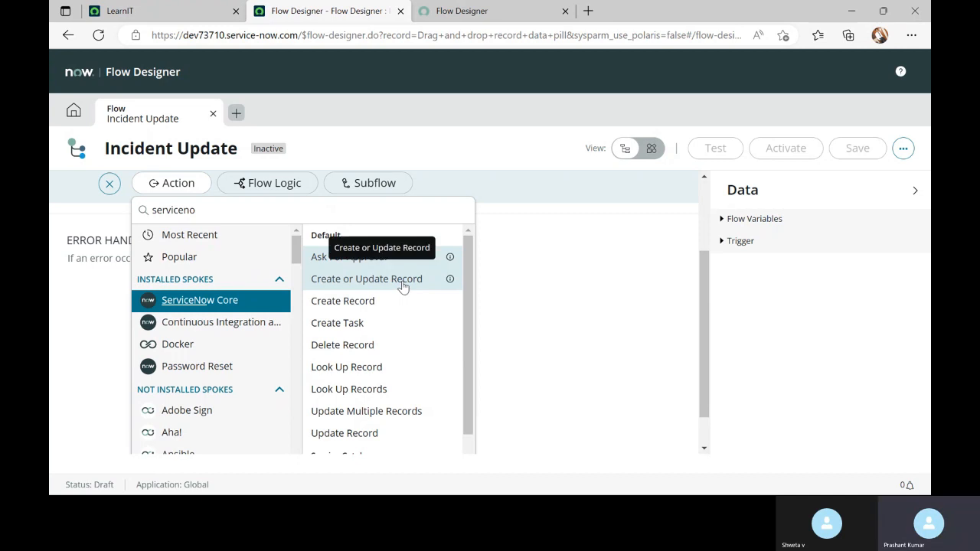
{"action": "scroll", "coordinate": [468, 430], "scroll_direction": "down", "scroll_amount": 1}
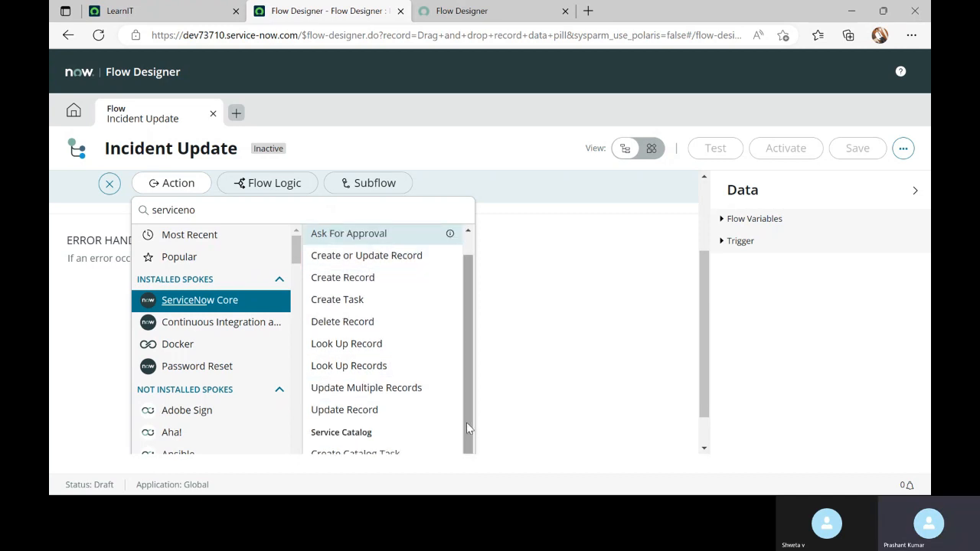
{"action": "scroll", "coordinate": [467, 422], "scroll_direction": "down", "scroll_amount": 2}
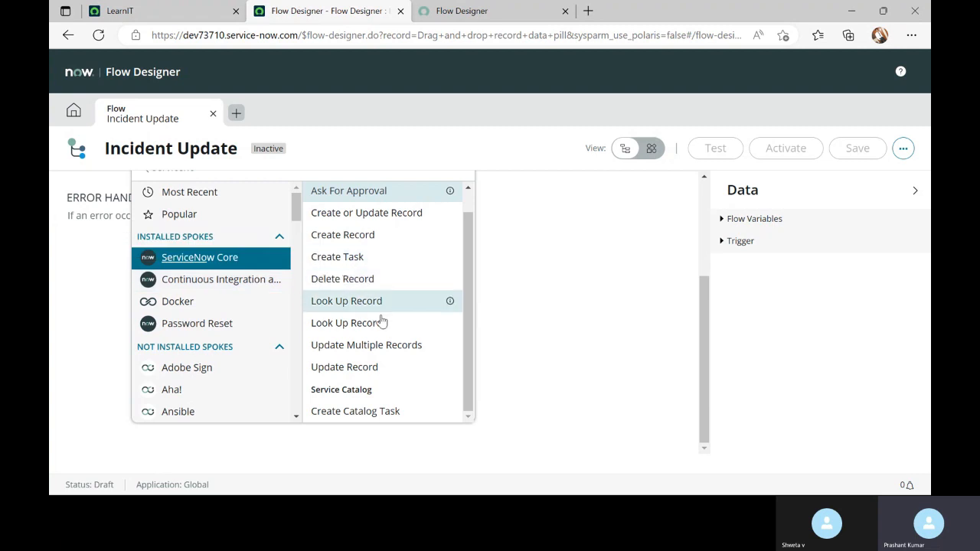
{"action": "scroll", "coordinate": [379, 324], "scroll_direction": "up", "scroll_amount": 1}
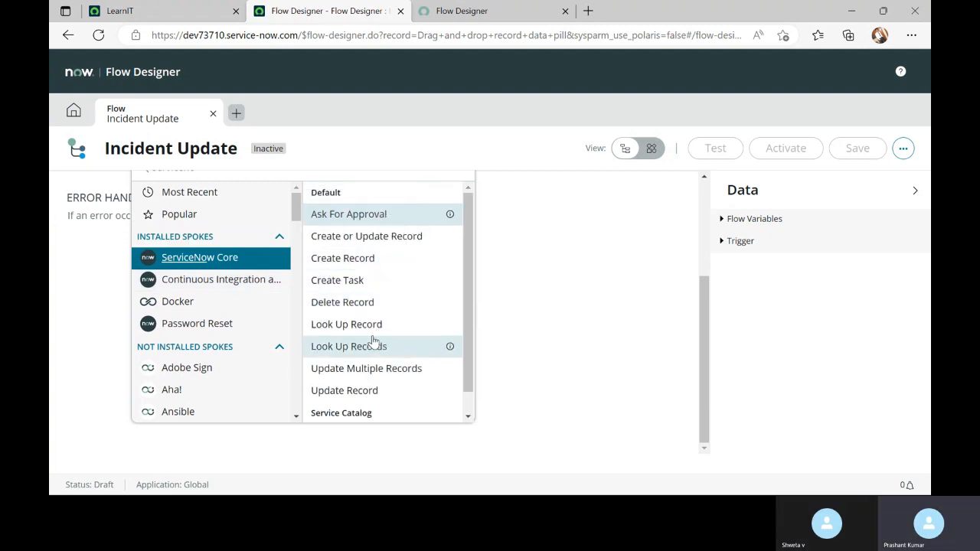
{"action": "scroll", "coordinate": [350, 334], "scroll_direction": "down", "scroll_amount": 1}
{"action": "left_click", "coordinate": [346, 368]}
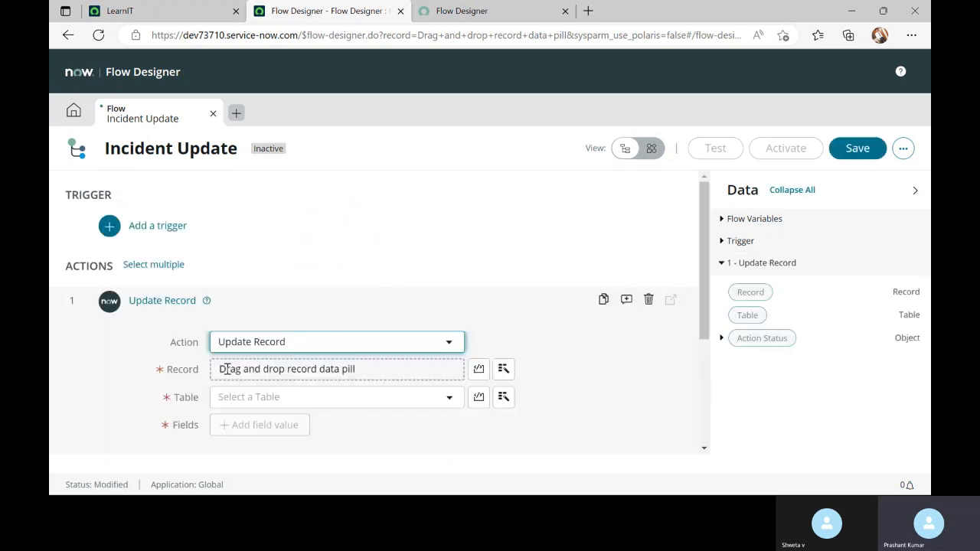
Step: Try to fill the Record input with the Update Record action's own Record data pill, and check the available Trigger data
{"action": "scroll", "coordinate": [414, 306], "scroll_direction": "down", "scroll_amount": 1}
{"action": "scroll", "coordinate": [191, 337], "scroll_direction": "up", "scroll_amount": 1}
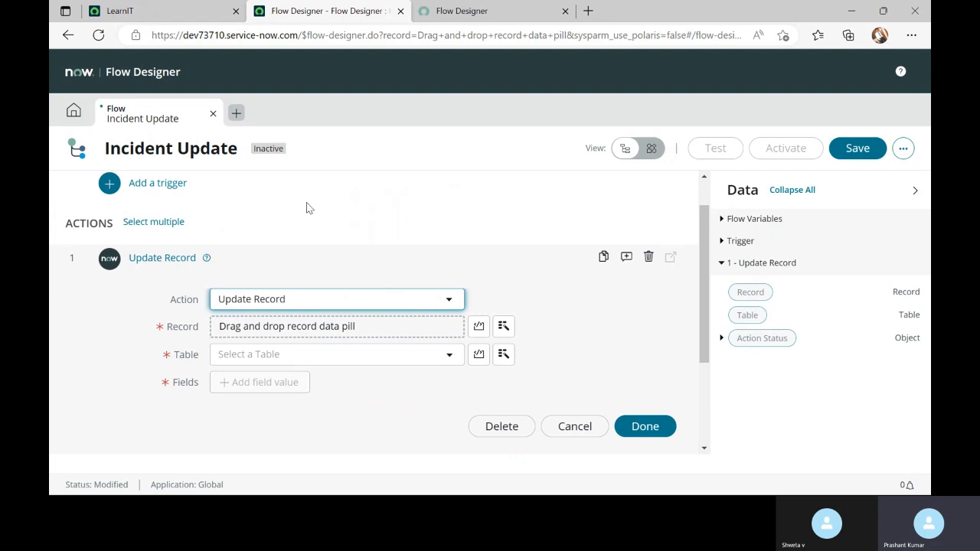
{"action": "left_click", "coordinate": [278, 327]}
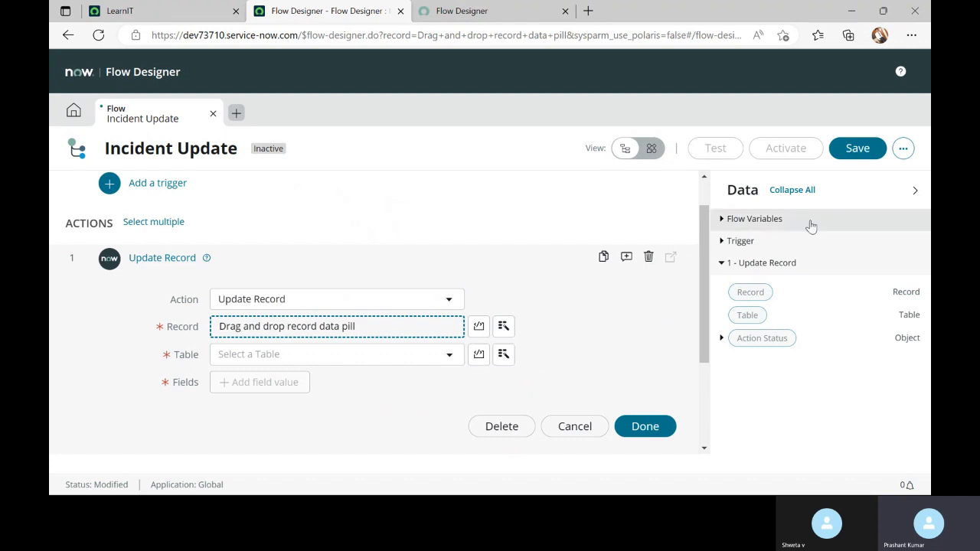
{"action": "left_click_drag", "start_coordinate": [758, 297], "coordinate": [247, 322]}
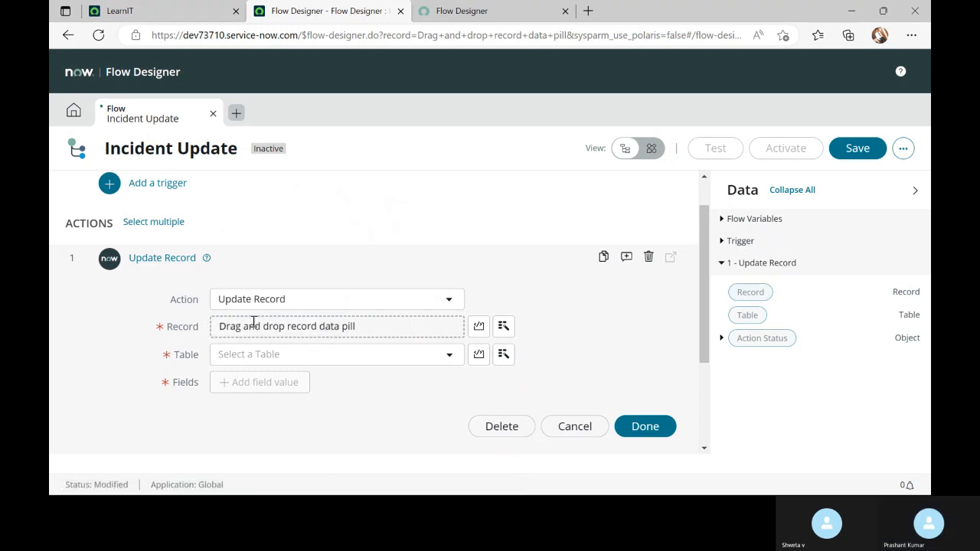
{"action": "left_click_drag", "start_coordinate": [751, 293], "coordinate": [373, 316]}
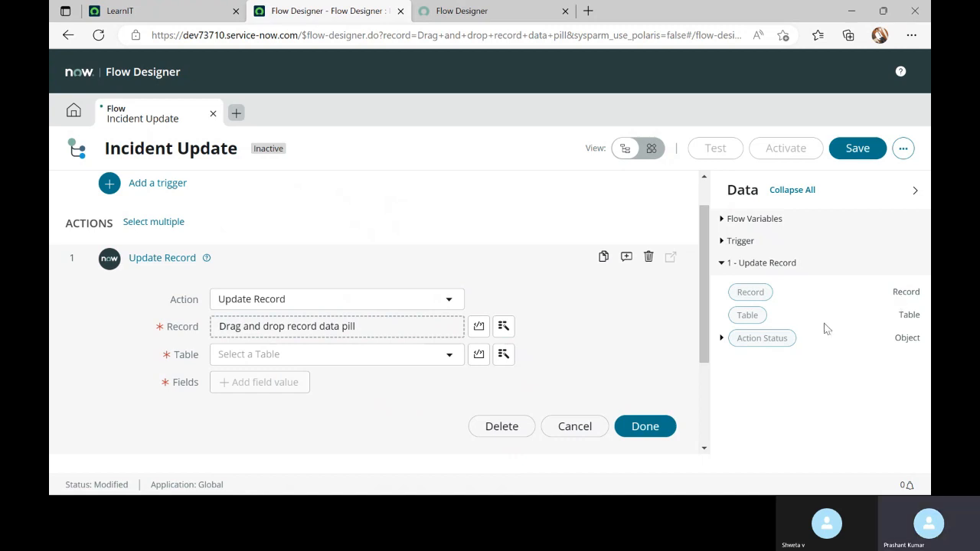
{"action": "left_click", "coordinate": [723, 242]}
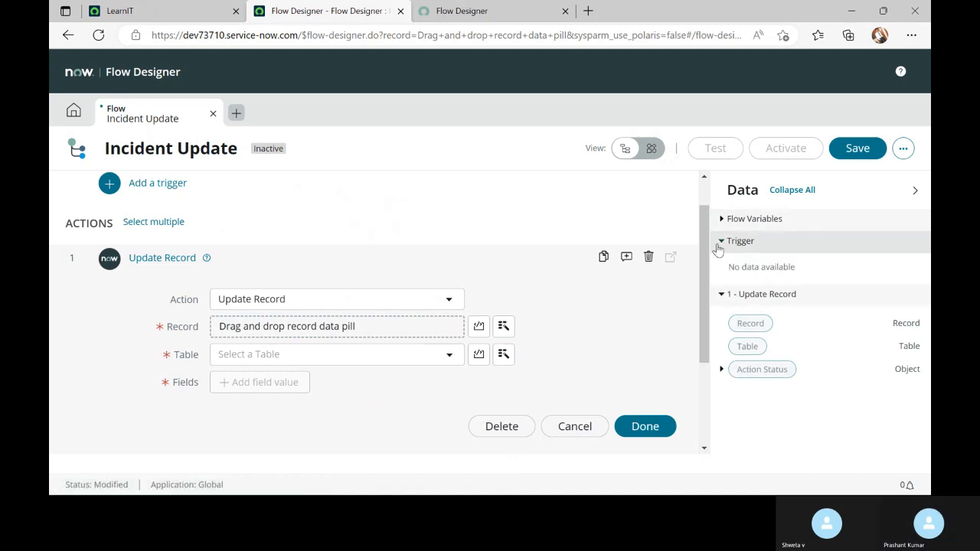
Step: Add a Created or Updated record trigger to the flow on the Incident [incident] table
{"action": "scroll", "coordinate": [212, 267], "scroll_direction": "up", "scroll_amount": 1}
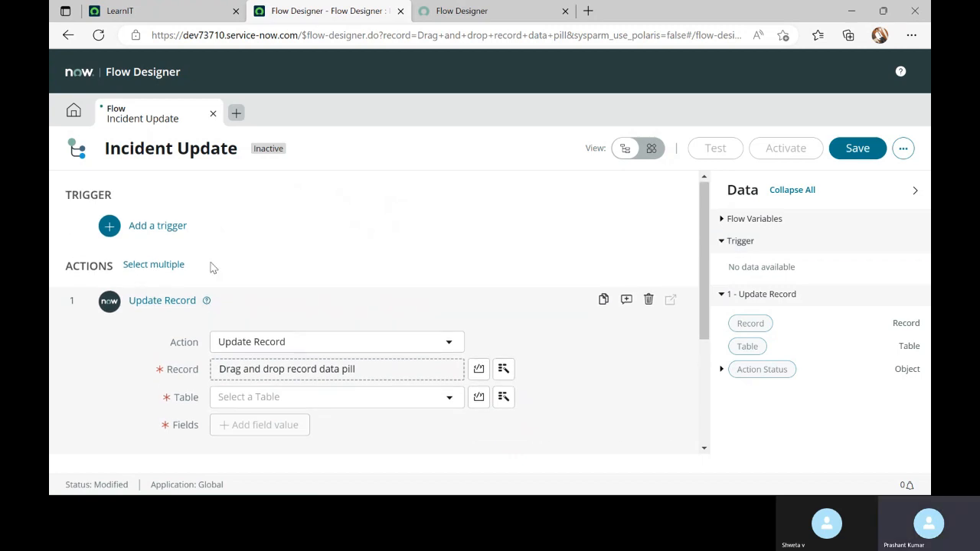
{"action": "left_click", "coordinate": [152, 230]}
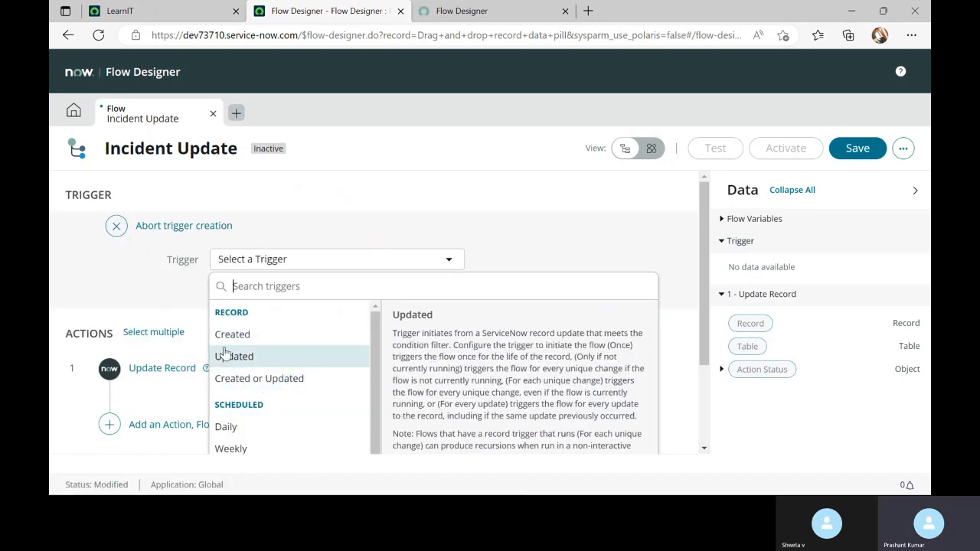
{"action": "left_click", "coordinate": [249, 387]}
{"action": "left_click", "coordinate": [242, 288]}
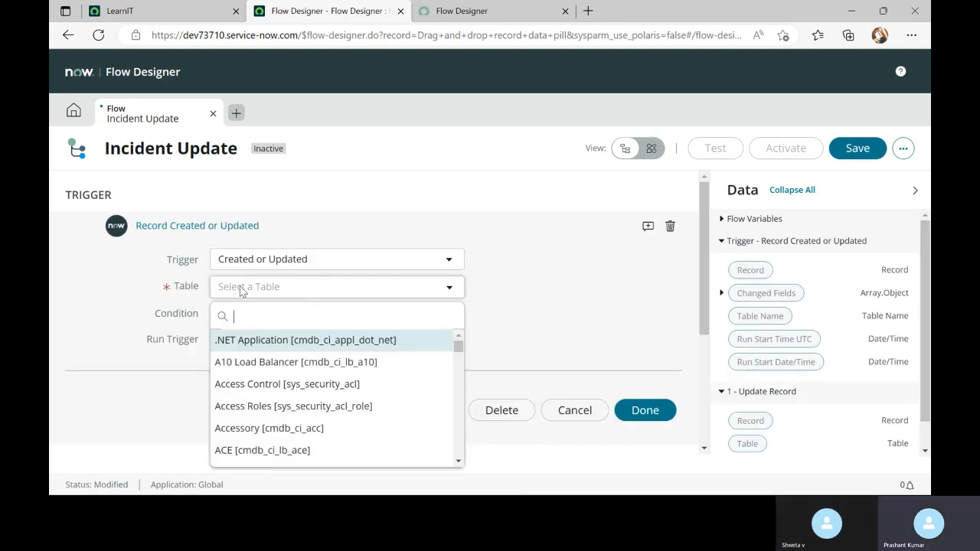
{"action": "type", "text": "incident"}
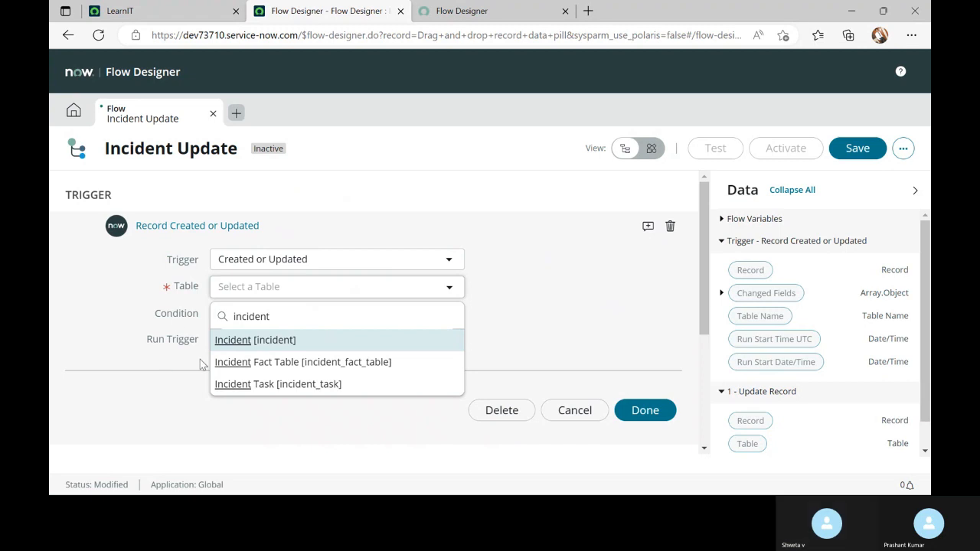
{"action": "left_click", "coordinate": [260, 340]}
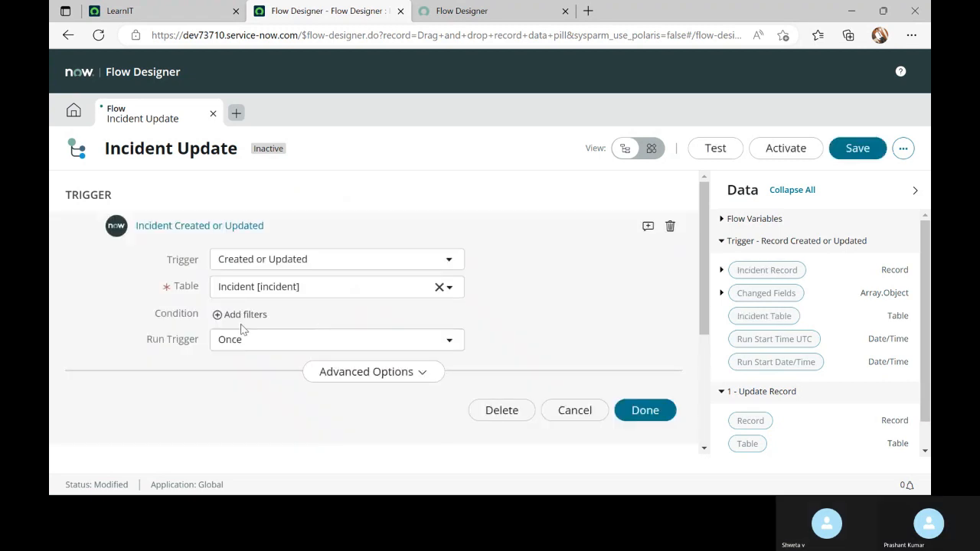
Step: Add the condition State is New to the Incident trigger and finish the trigger
{"action": "left_click", "coordinate": [242, 320]}
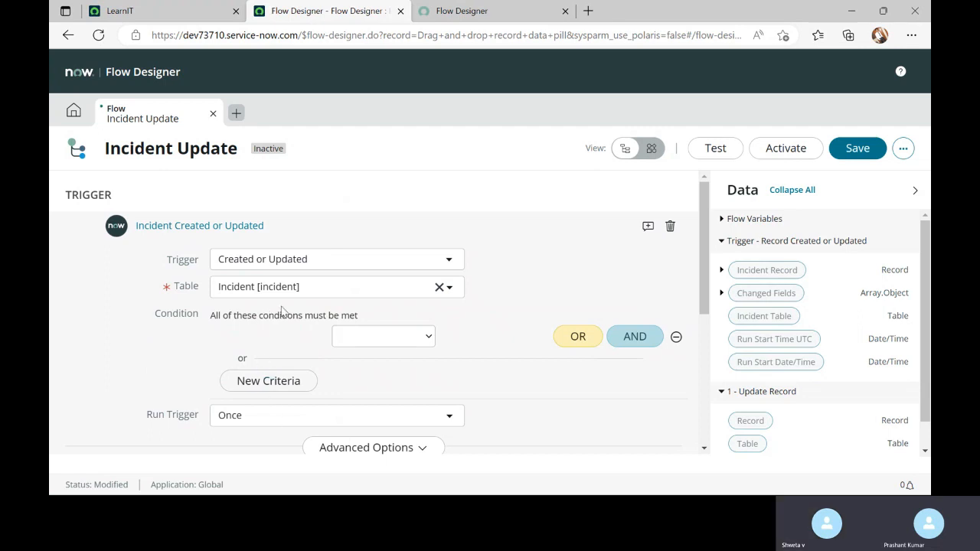
{"action": "left_click", "coordinate": [249, 342]}
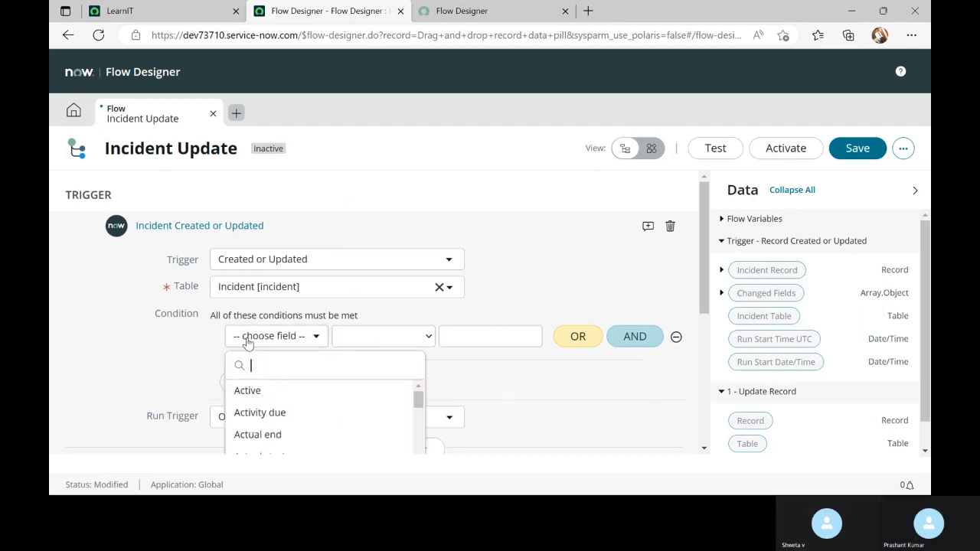
{"action": "type", "text": "stat"}
{"action": "key", "text": "Down"}
{"action": "key", "text": "Down"}
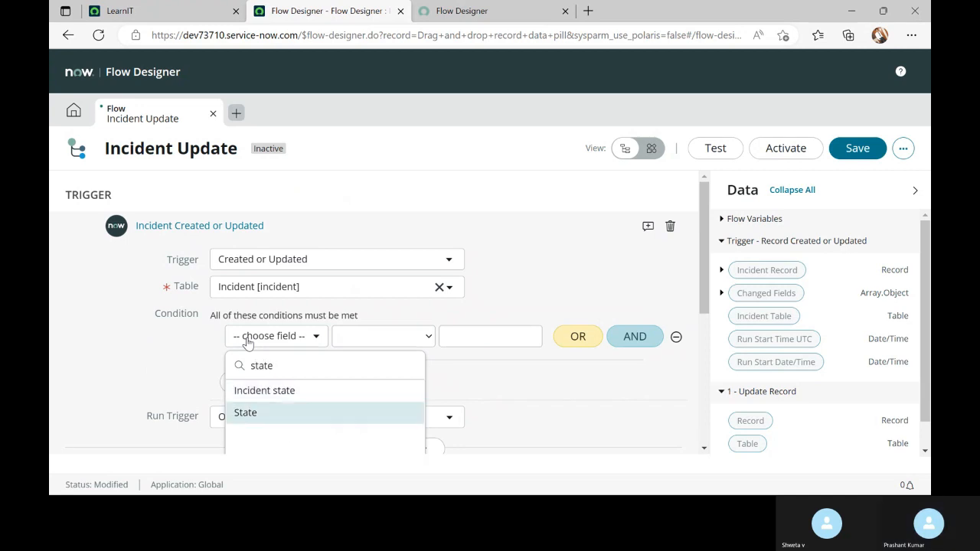
{"action": "key", "text": "Return"}
{"action": "scroll", "coordinate": [520, 372], "scroll_direction": "down", "scroll_amount": 2}
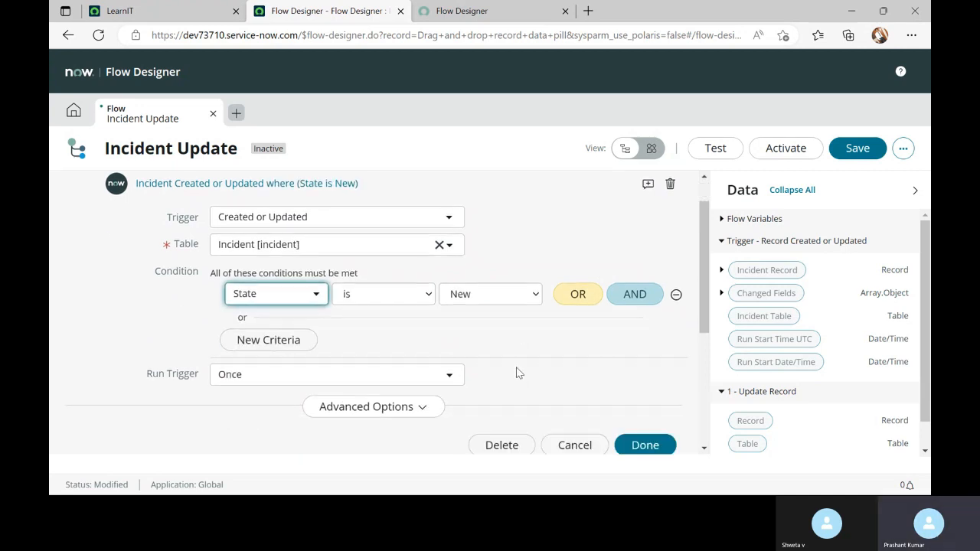
{"action": "left_click", "coordinate": [643, 403]}
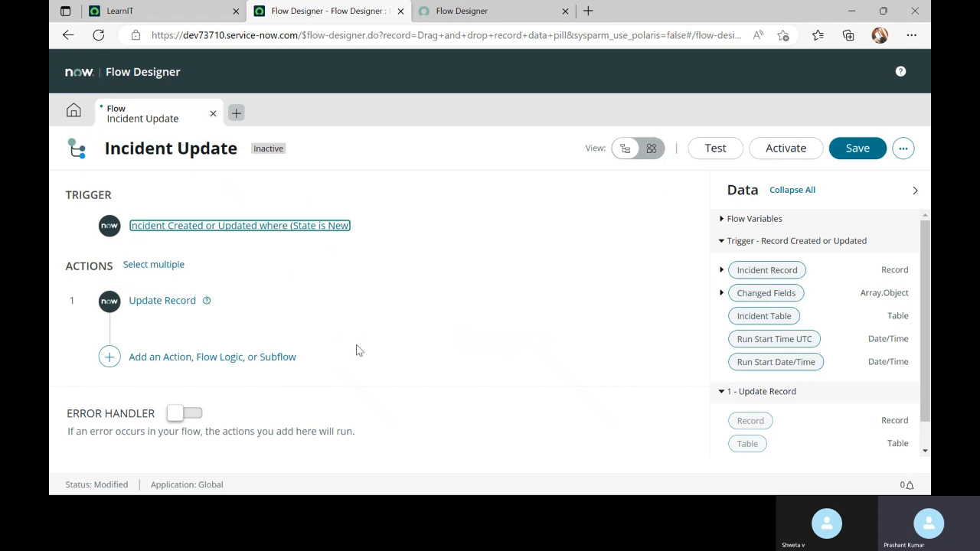
Step: Fill the Record input of the Update Record action with the trigger's Incident Record data pill
{"action": "left_click", "coordinate": [130, 308]}
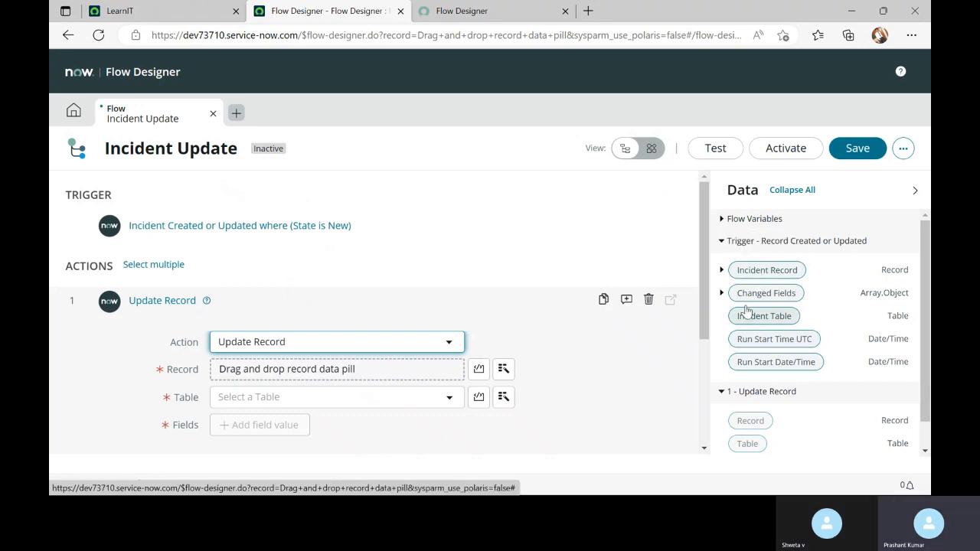
{"action": "left_click_drag", "start_coordinate": [768, 276], "coordinate": [289, 369]}
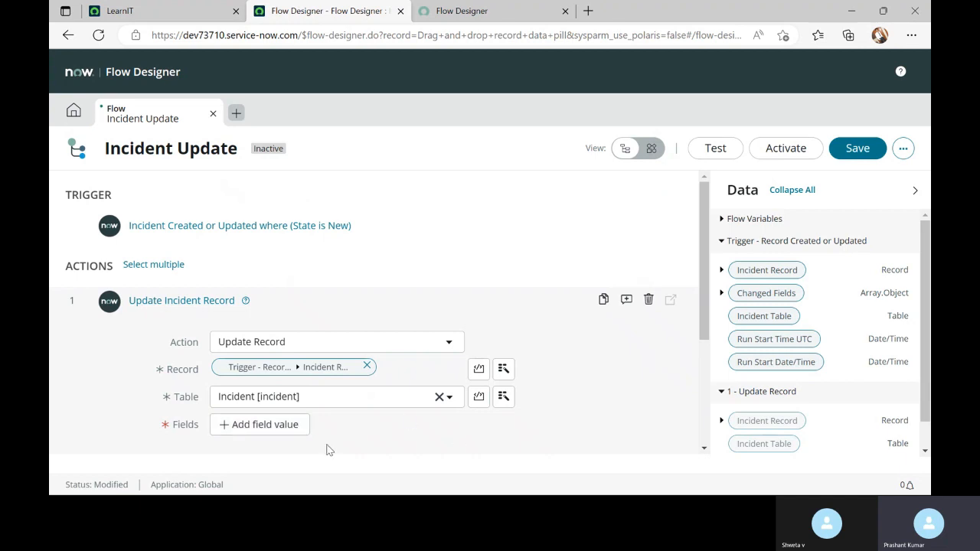
{"action": "scroll", "coordinate": [406, 436], "scroll_direction": "down", "scroll_amount": 1}
Step: Add the Short description field to the Update Record action with the value "This is a Flow Test"
{"action": "left_click", "coordinate": [282, 381]}
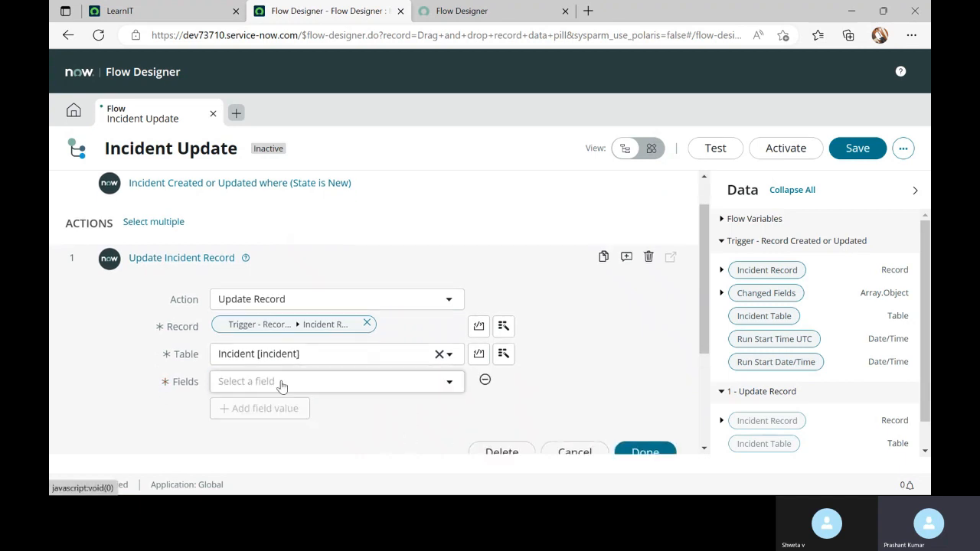
{"action": "left_click", "coordinate": [282, 386]}
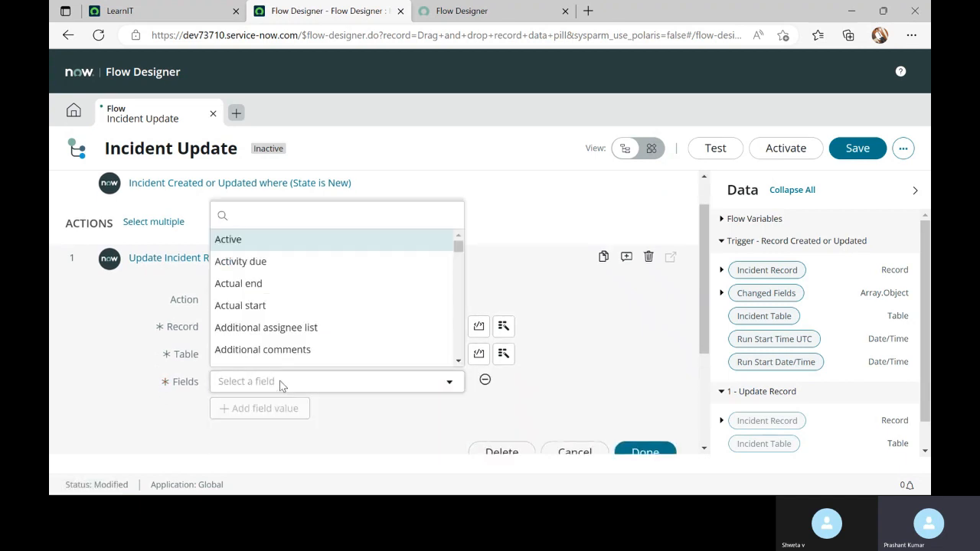
{"action": "type", "text": "short"}
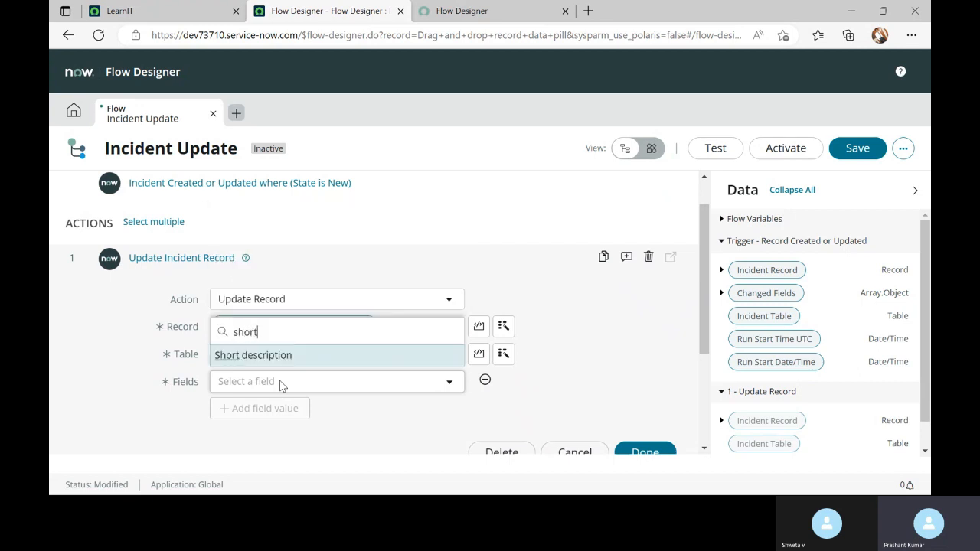
{"action": "key", "text": "Return"}
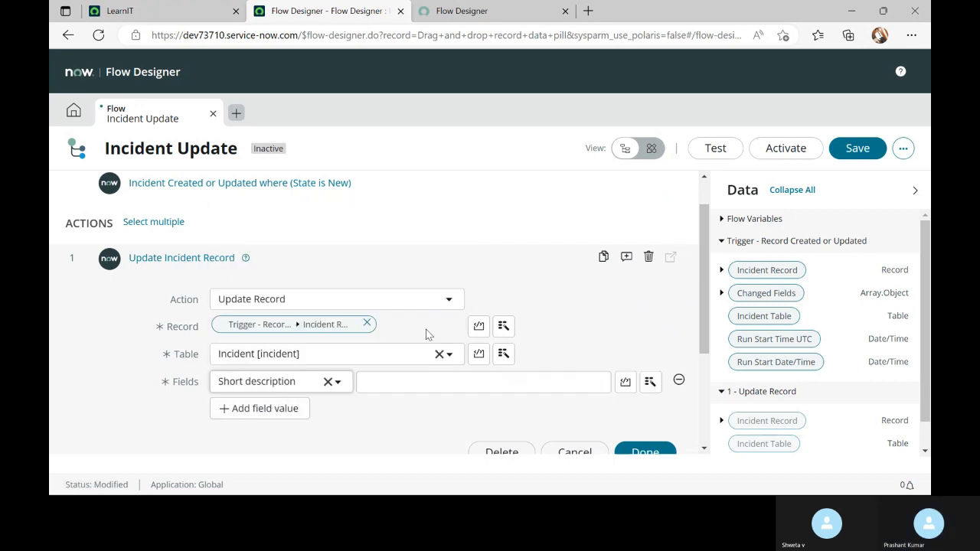
{"action": "left_click", "coordinate": [419, 384]}
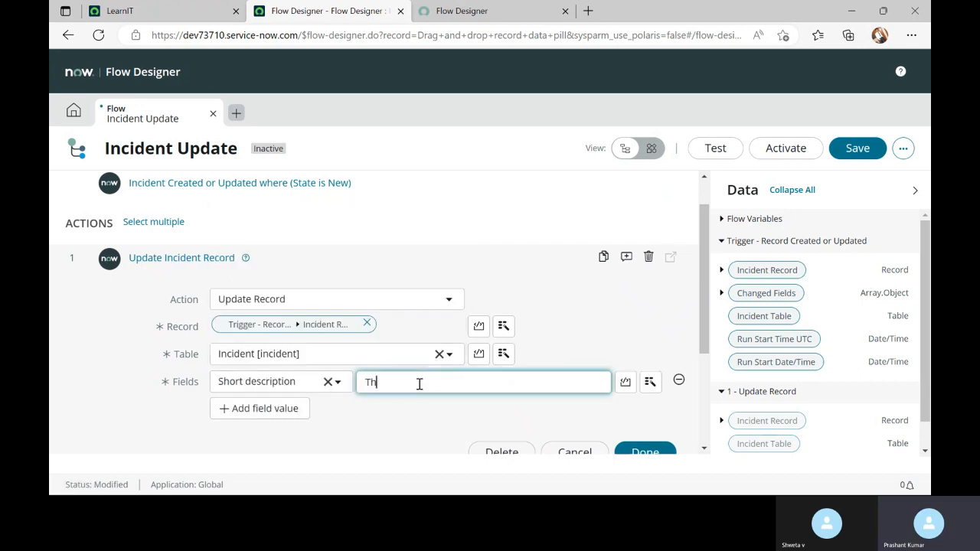
{"action": "type", "text": "This is a Flow Test"}
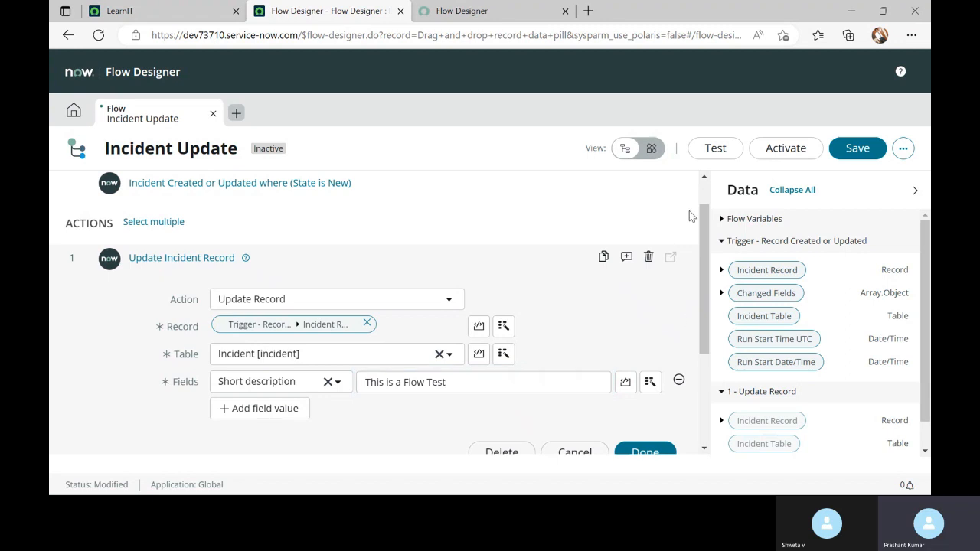
Step: Finish the Update Incident Record action and save the flow
{"action": "scroll", "coordinate": [674, 257], "scroll_direction": "down", "scroll_amount": 3}
{"action": "left_click", "coordinate": [661, 327]}
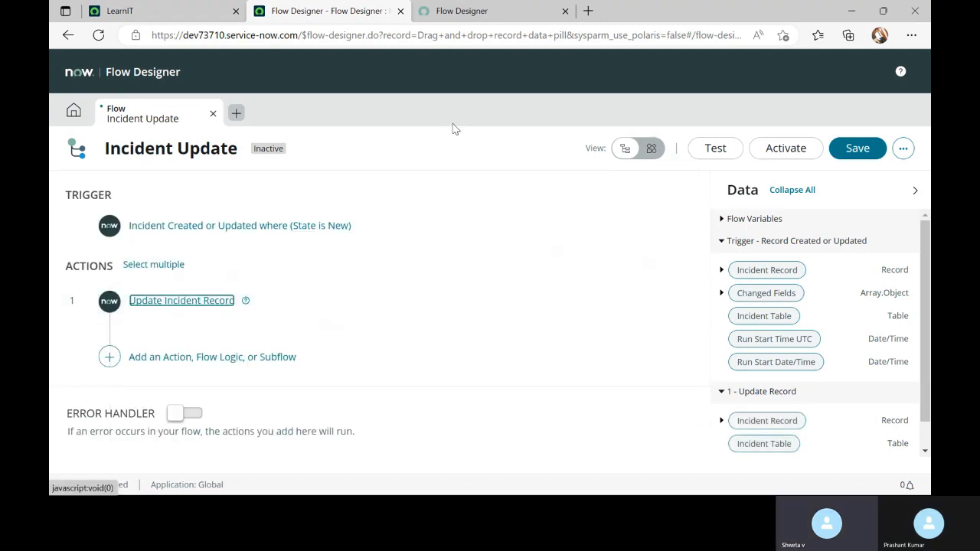
{"action": "left_click", "coordinate": [852, 147]}
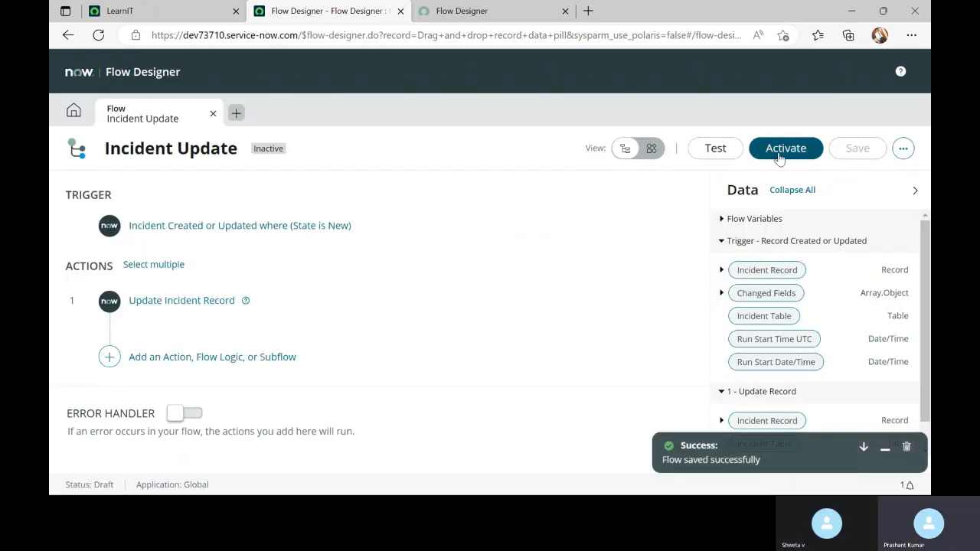
Step: View the Incident Update flow as a diagram and check the options of its trigger and Update Record nodes
{"action": "left_click", "coordinate": [651, 150]}
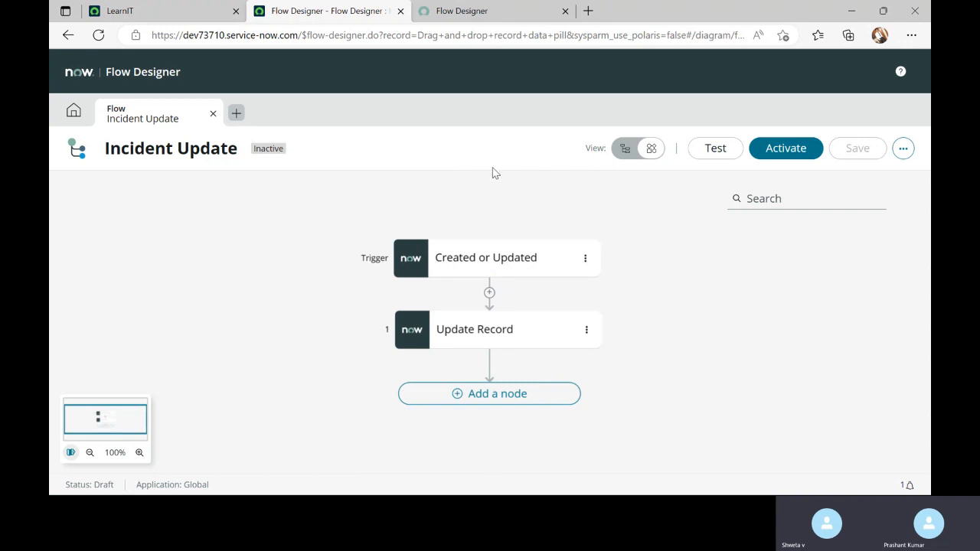
{"action": "left_click", "coordinate": [626, 153]}
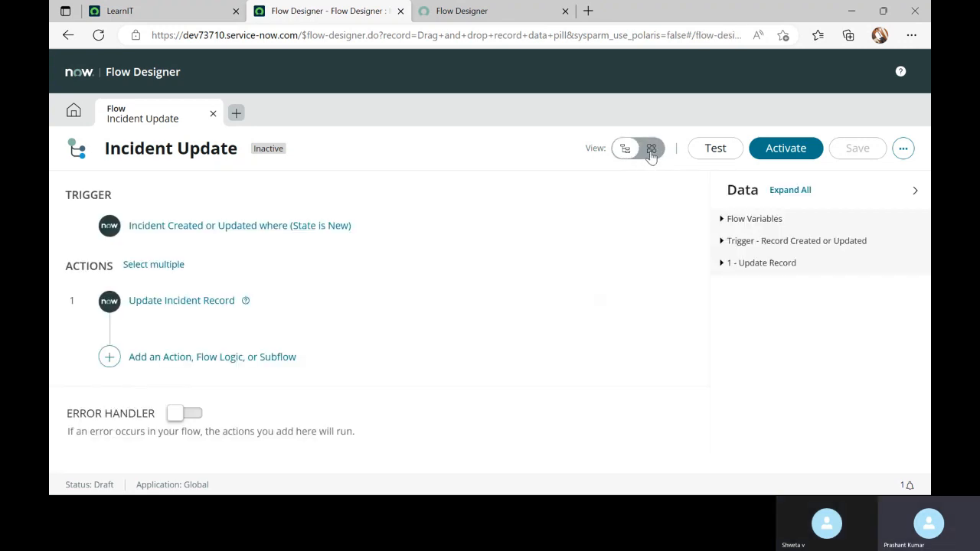
{"action": "left_click", "coordinate": [651, 153]}
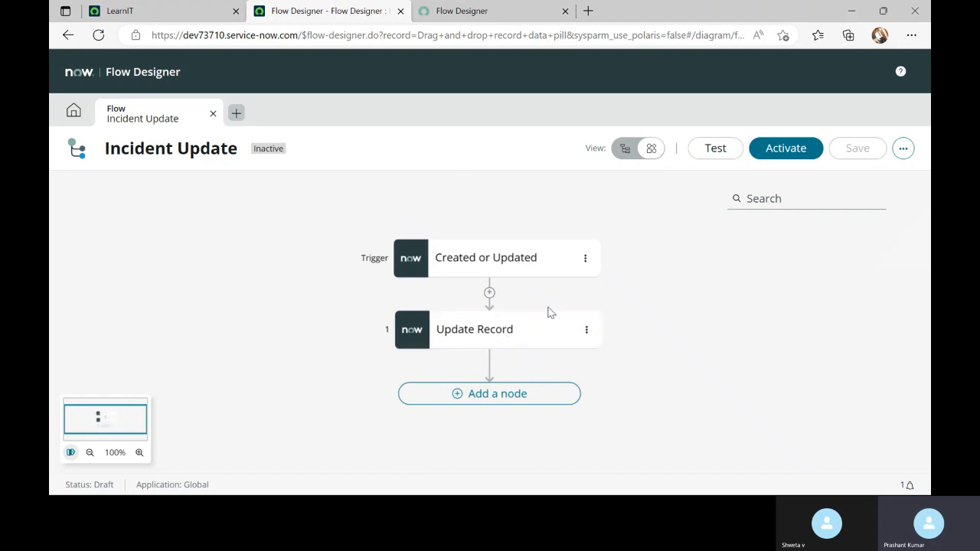
{"action": "left_click", "coordinate": [585, 260]}
{"action": "left_click", "coordinate": [672, 287]}
{"action": "left_click", "coordinate": [586, 329]}
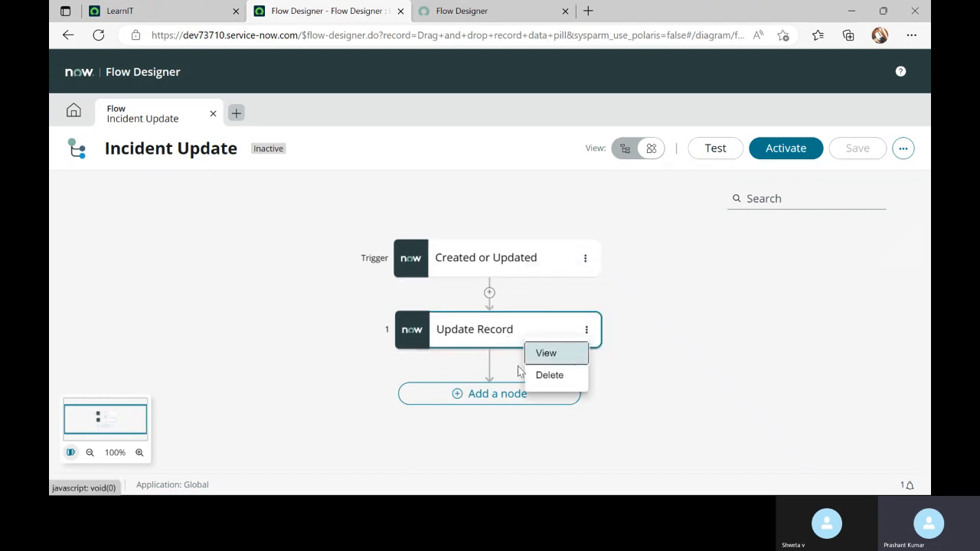
{"action": "left_click", "coordinate": [688, 342]}
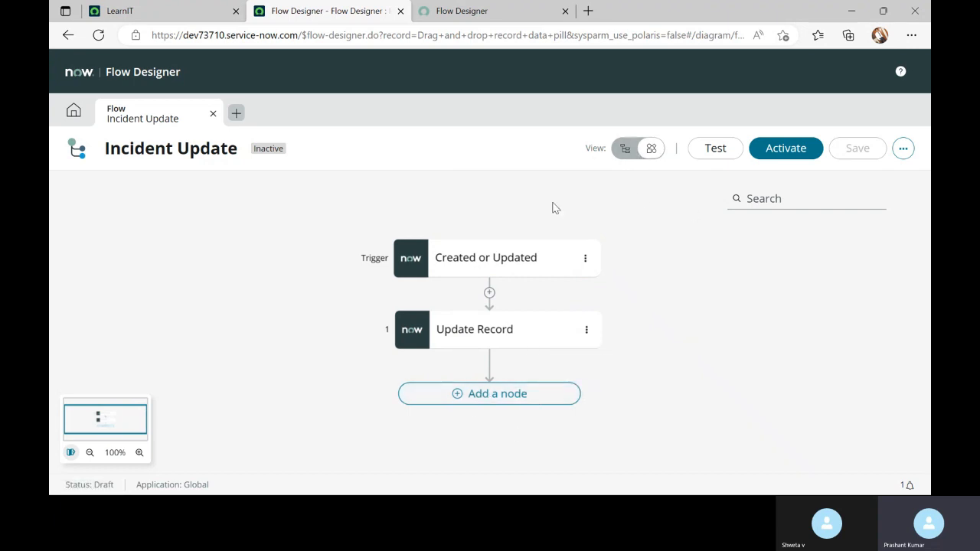
{"action": "left_click", "coordinate": [625, 151]}
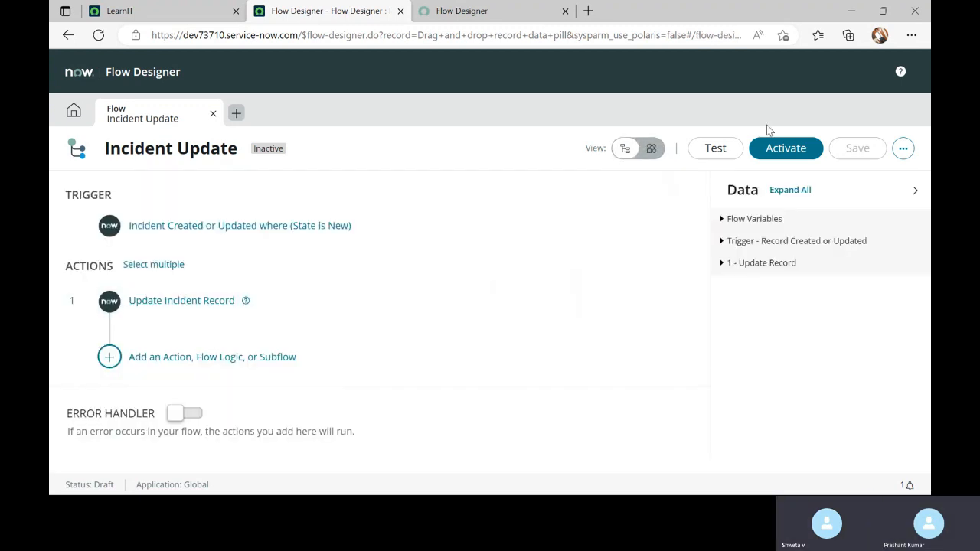
Step: Activate the Incident Update flow and suppress the activation confirmation for future use
{"action": "left_click", "coordinate": [784, 149]}
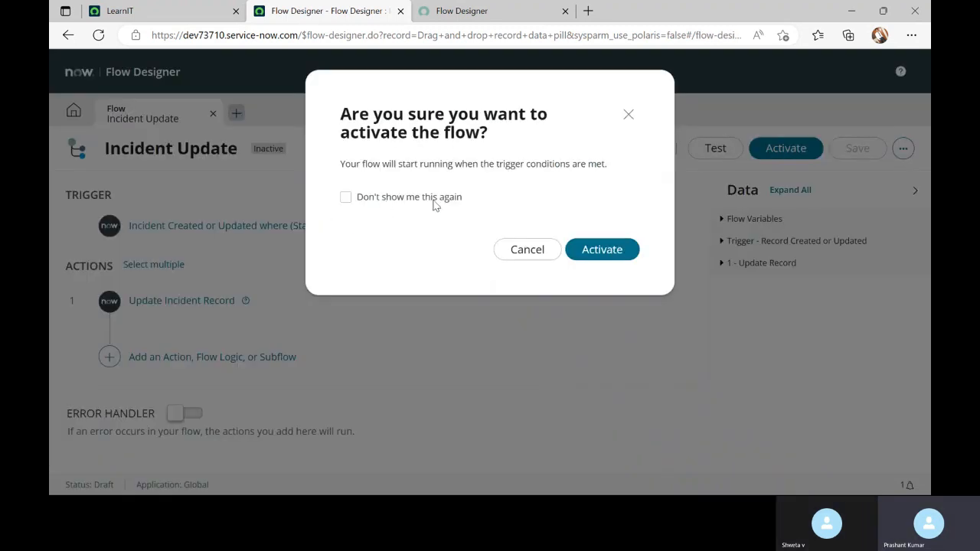
{"action": "left_click", "coordinate": [385, 201]}
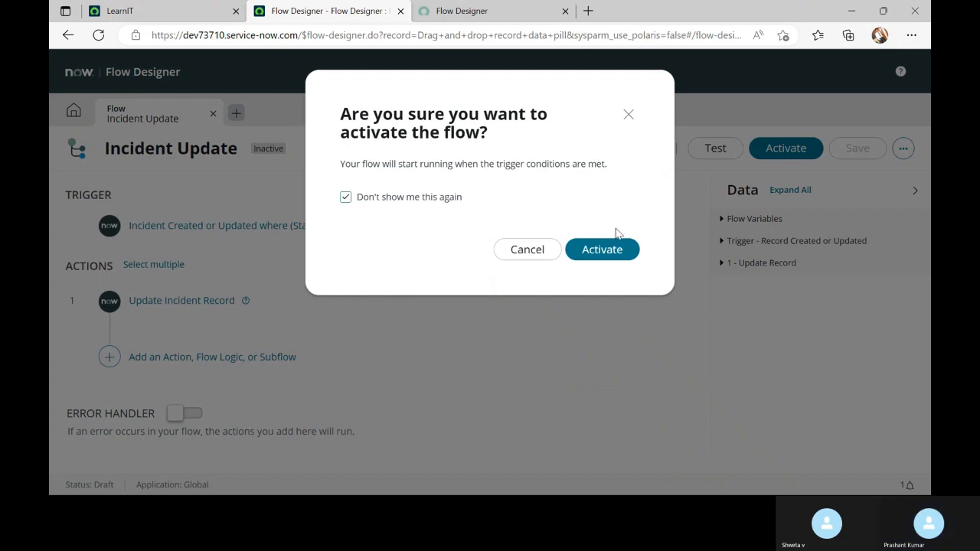
{"action": "left_click", "coordinate": [611, 251]}
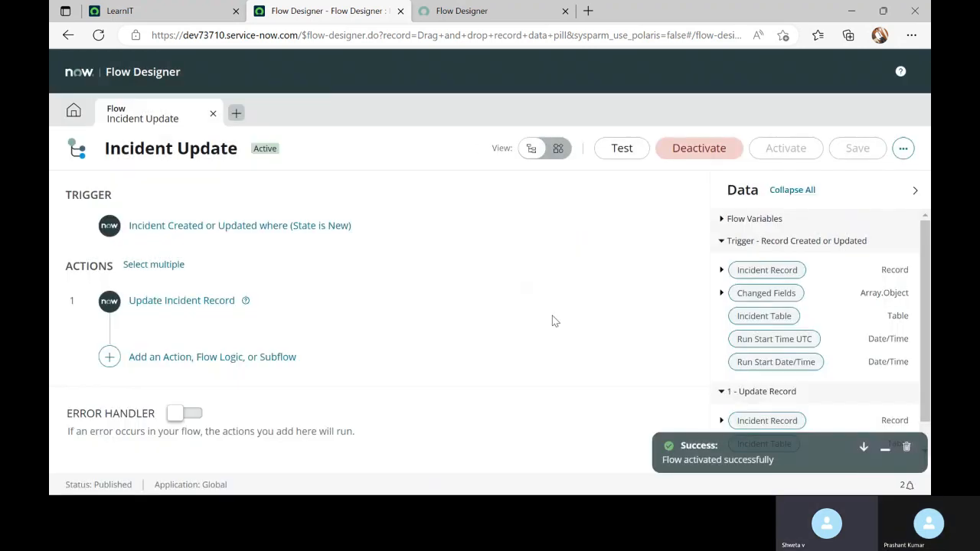
{"action": "left_click", "coordinate": [885, 449]}
Step: Check the activated flow's diagram view and its list of additional flow options
{"action": "left_click", "coordinate": [530, 149]}
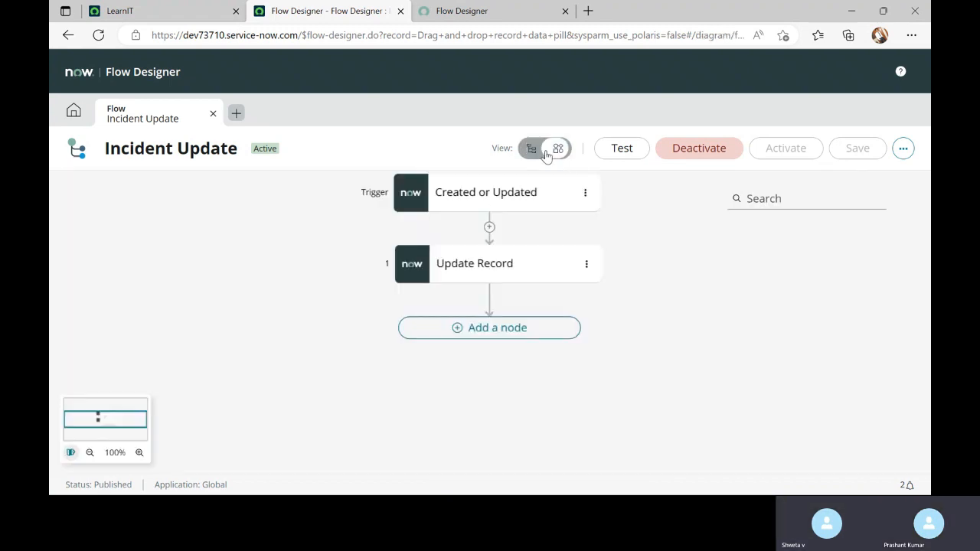
{"action": "left_click", "coordinate": [528, 150]}
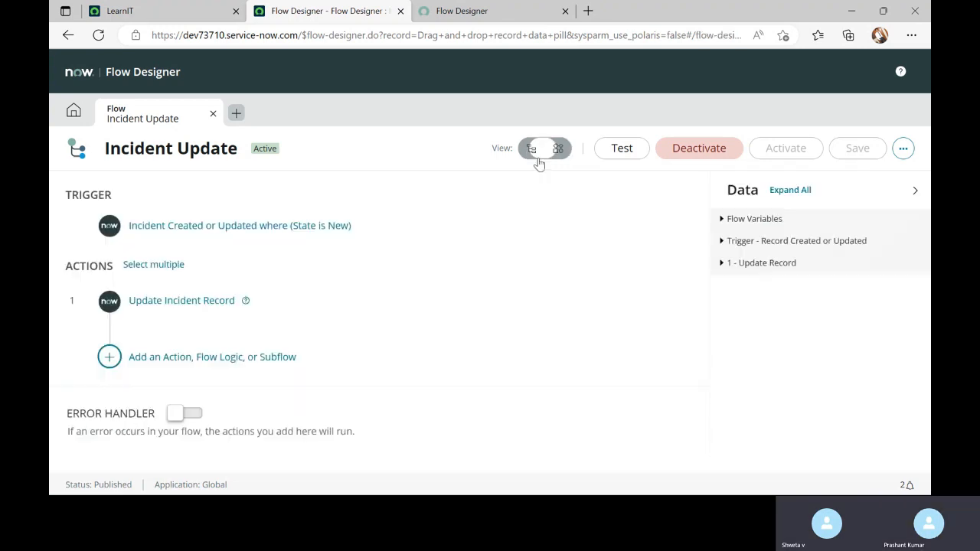
{"action": "left_click", "coordinate": [904, 150]}
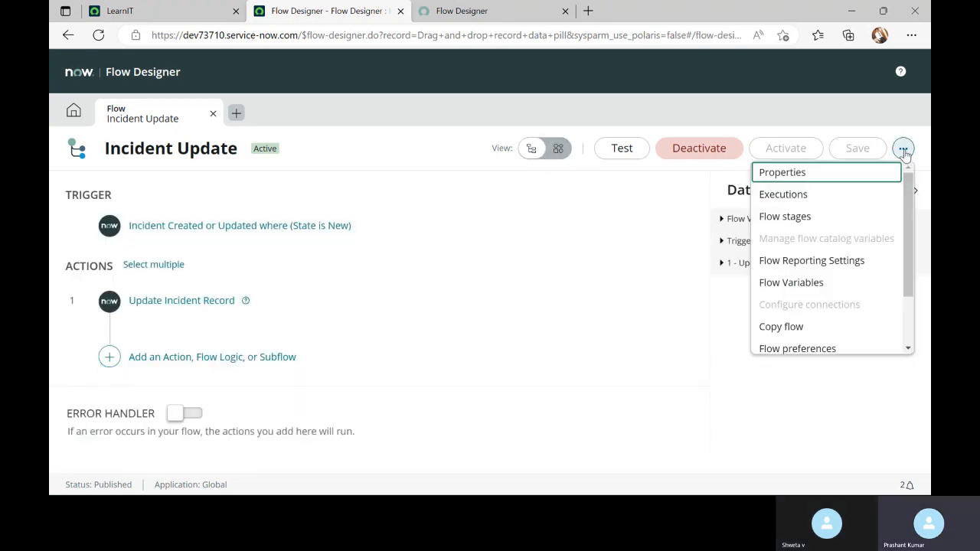
{"action": "scroll", "coordinate": [840, 271], "scroll_direction": "down", "scroll_amount": 2}
{"action": "scroll", "coordinate": [839, 291], "scroll_direction": "up", "scroll_amount": 2}
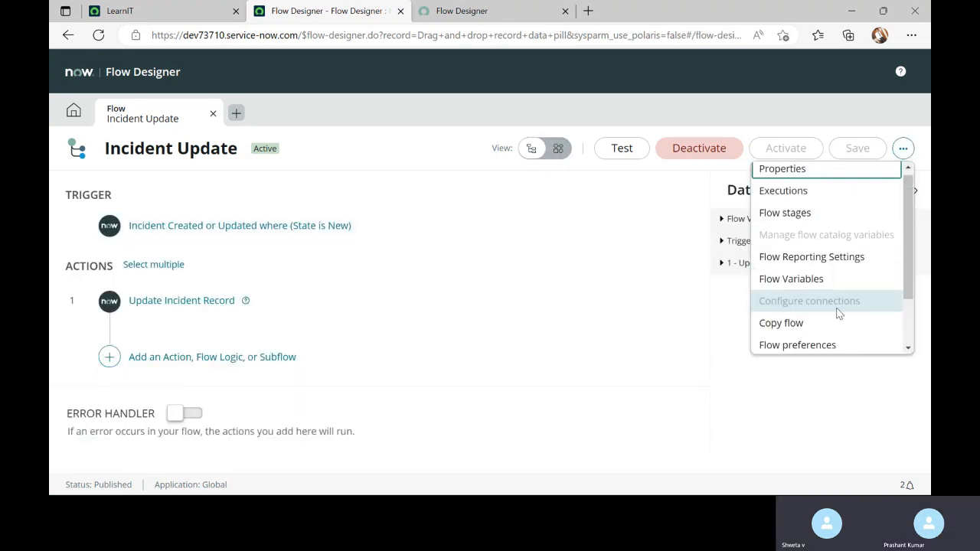
Step: Review the settings of the Incident Created or Updated trigger and collapse it again
{"action": "left_click", "coordinate": [626, 236]}
{"action": "left_click", "coordinate": [625, 231]}
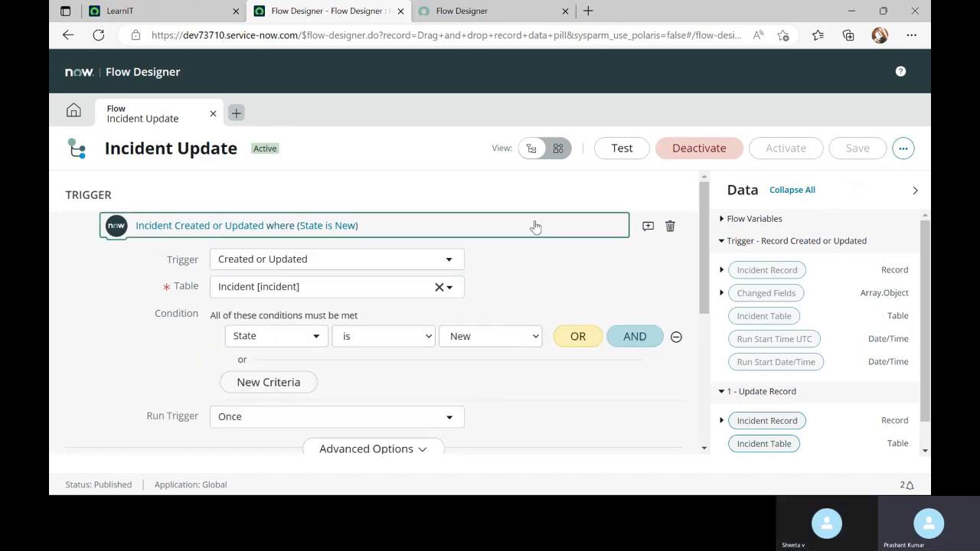
{"action": "left_click", "coordinate": [531, 225]}
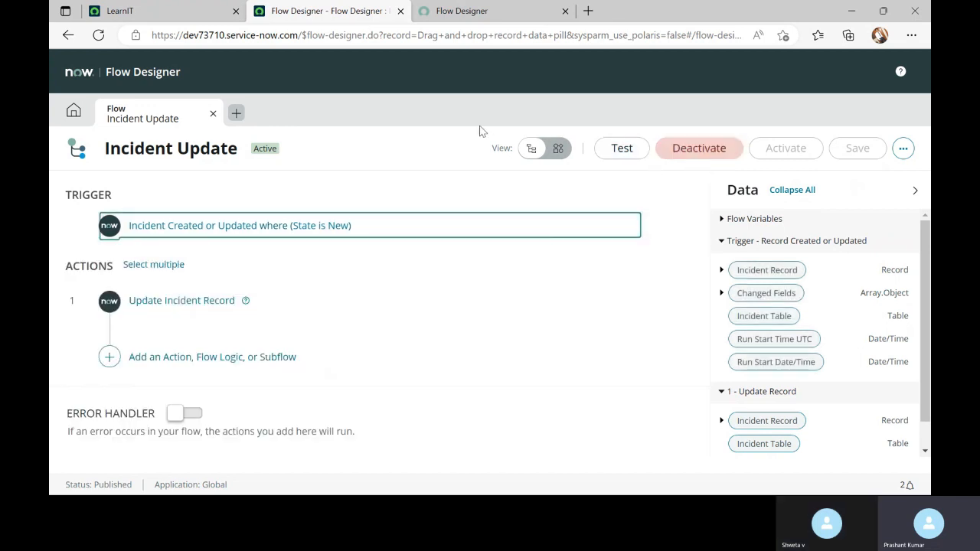
{"action": "left_click", "coordinate": [458, 119]}
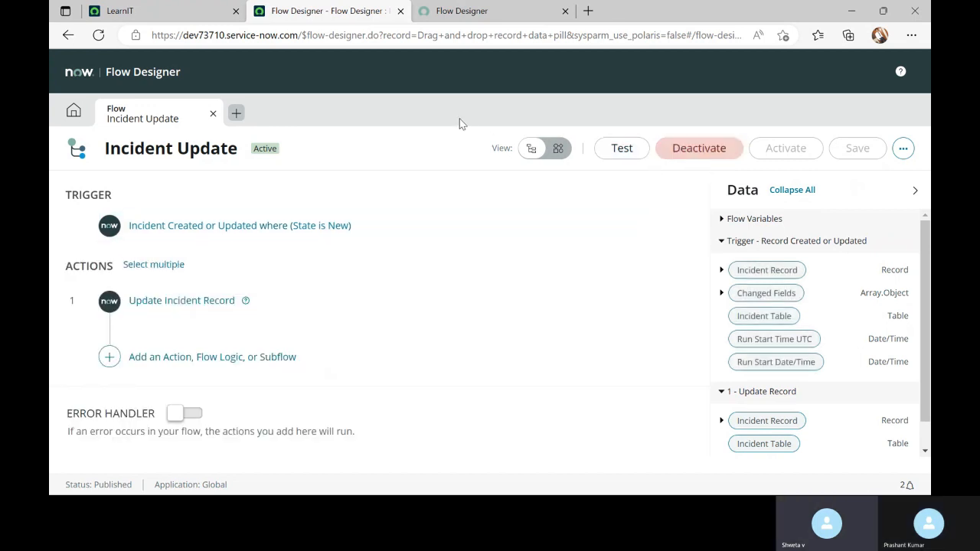
Step: Open the flow test and start a new incident for its Incident Record input
{"action": "left_click", "coordinate": [620, 148]}
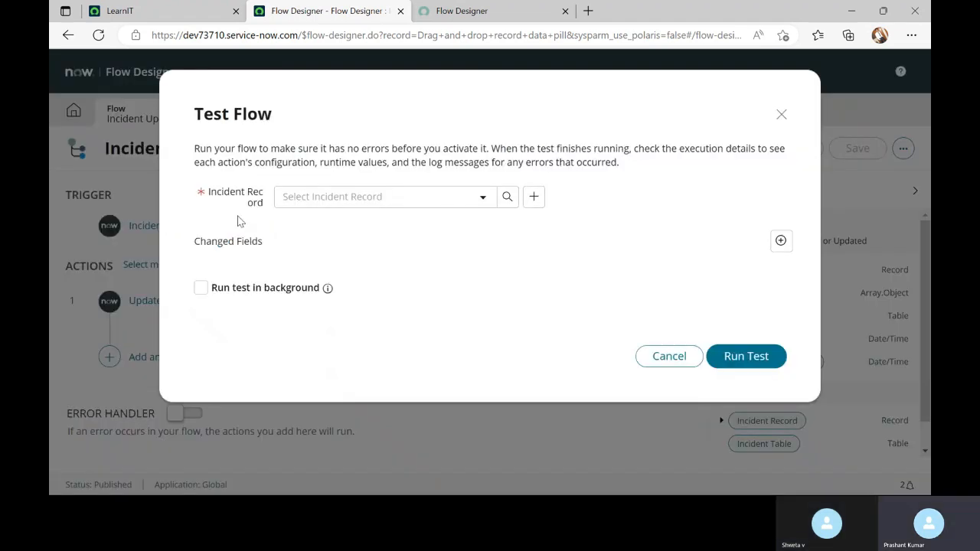
{"action": "left_click", "coordinate": [661, 365]}
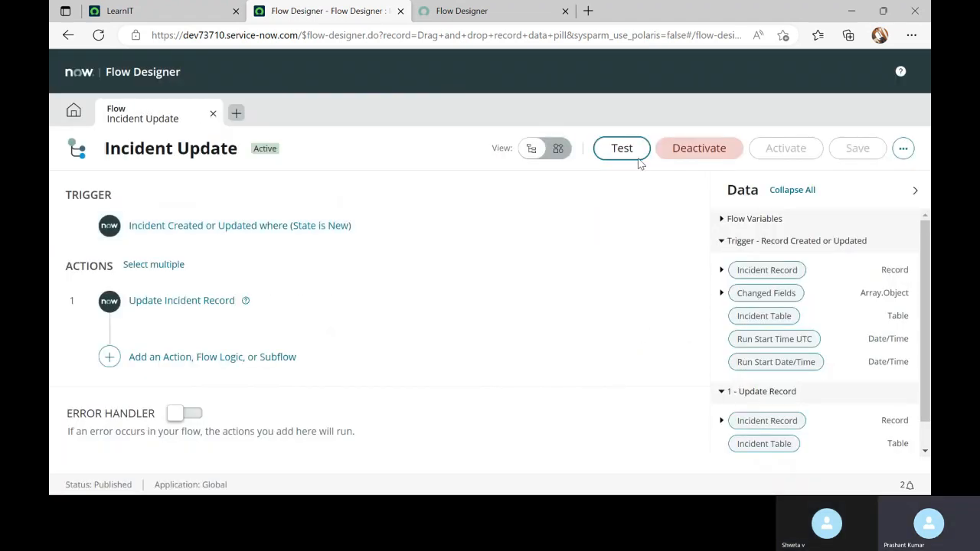
{"action": "left_click", "coordinate": [641, 162]}
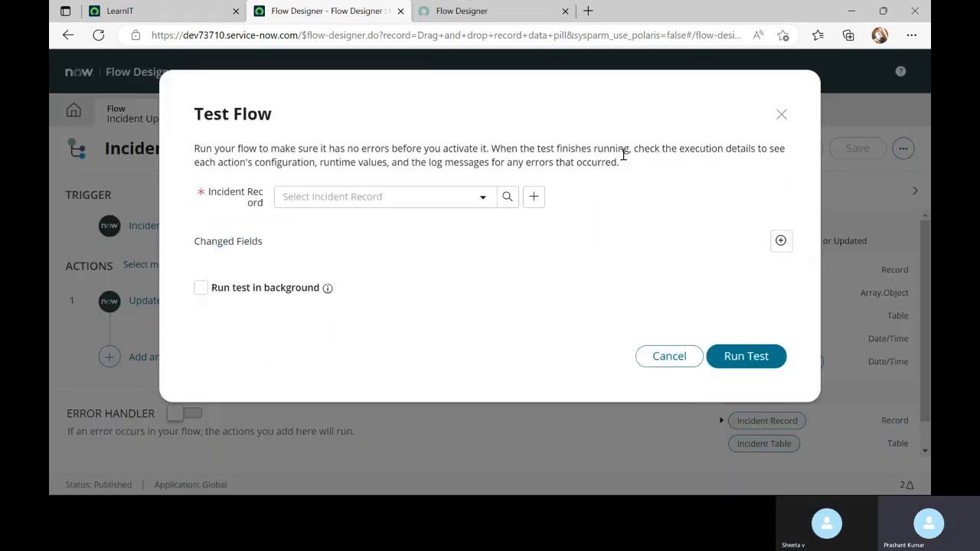
{"action": "left_click", "coordinate": [420, 205]}
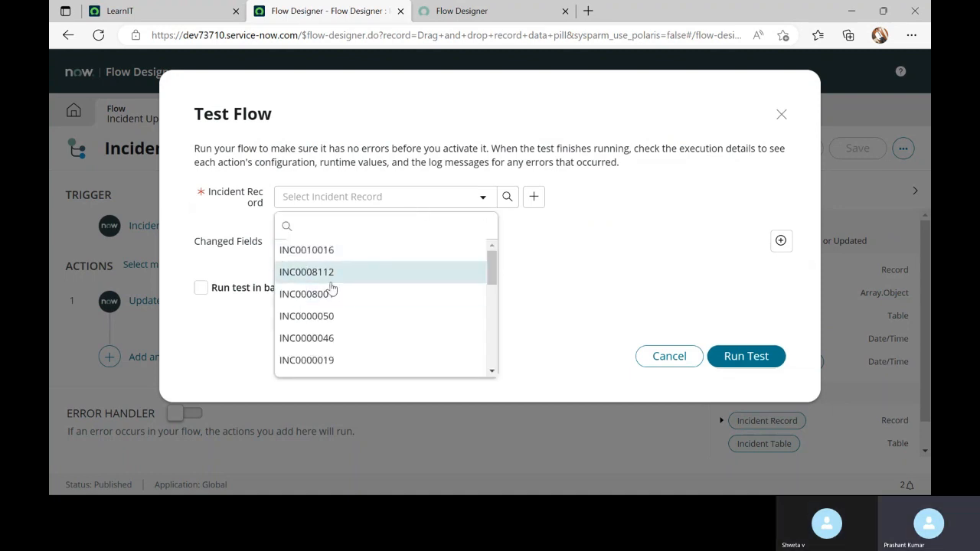
{"action": "left_click", "coordinate": [563, 250]}
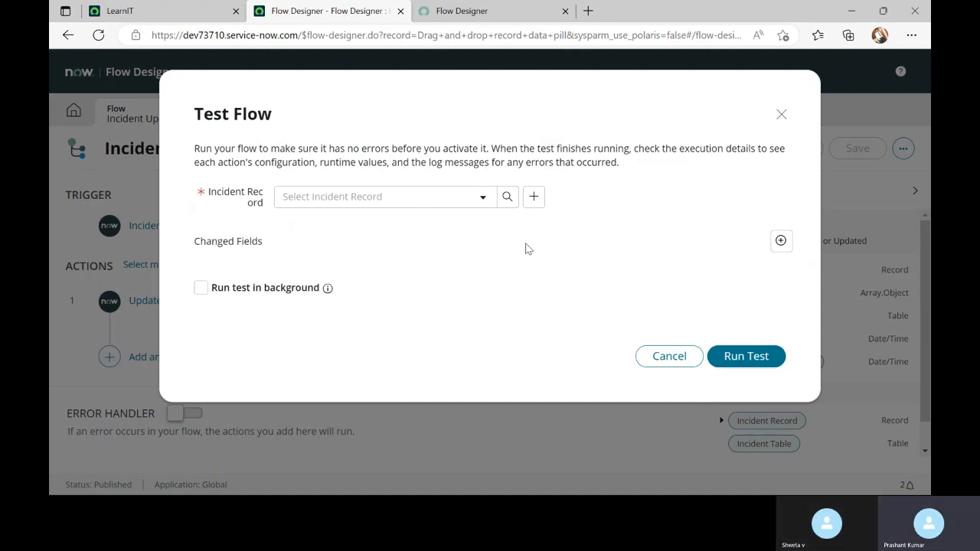
{"action": "left_click", "coordinate": [396, 204]}
{"action": "left_click", "coordinate": [396, 206]}
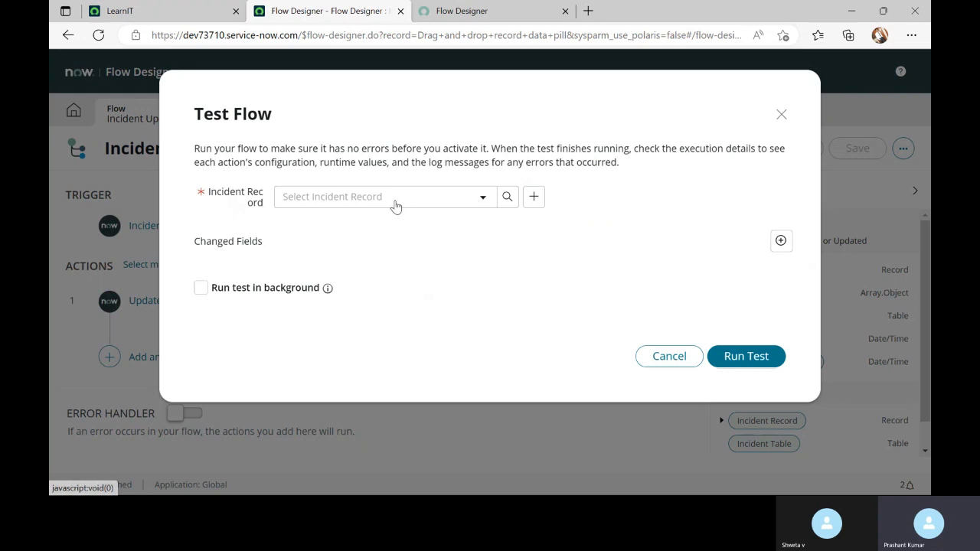
{"action": "left_click", "coordinate": [538, 198]}
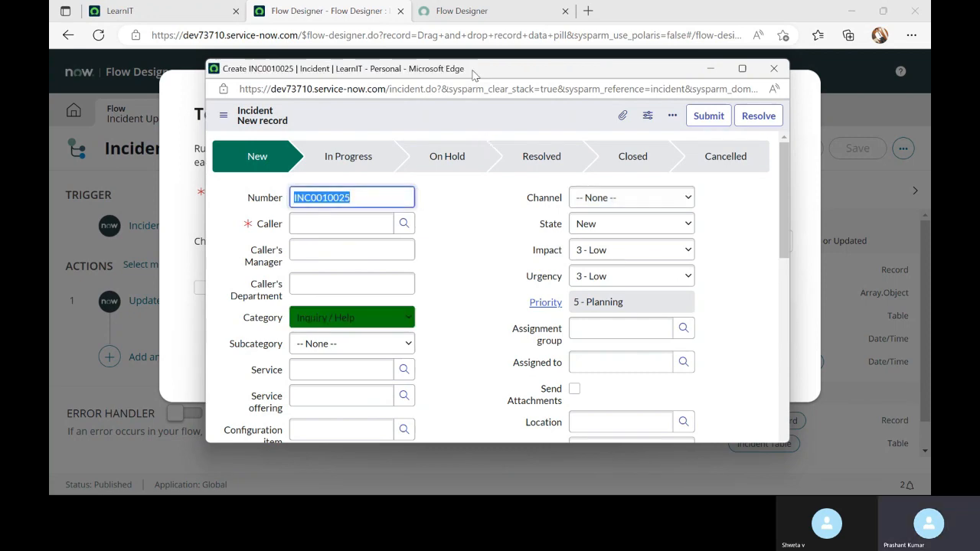
{"action": "left_click_drag", "start_coordinate": [475, 70], "coordinate": [502, 80]}
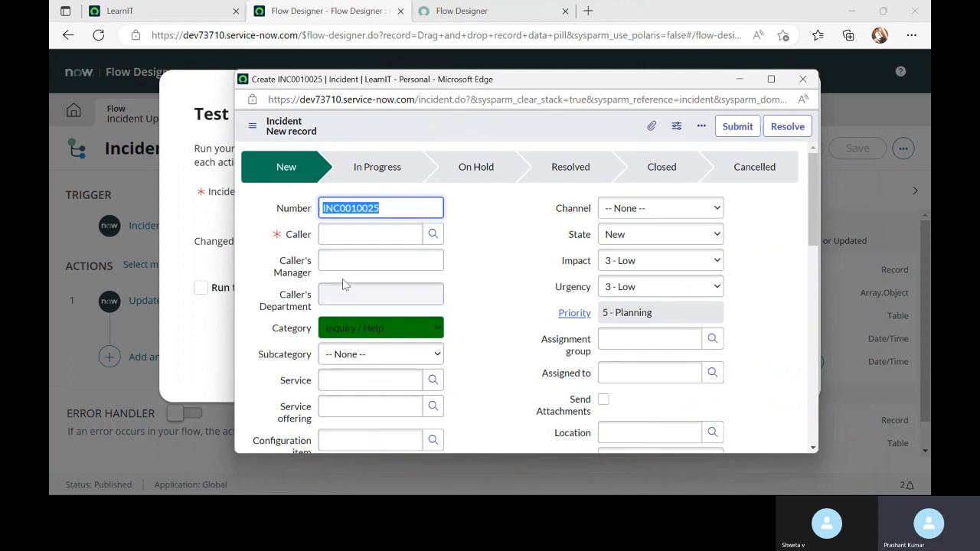
Step: Set the new incident's Caller to Creator User from the user list
{"action": "left_click", "coordinate": [346, 237]}
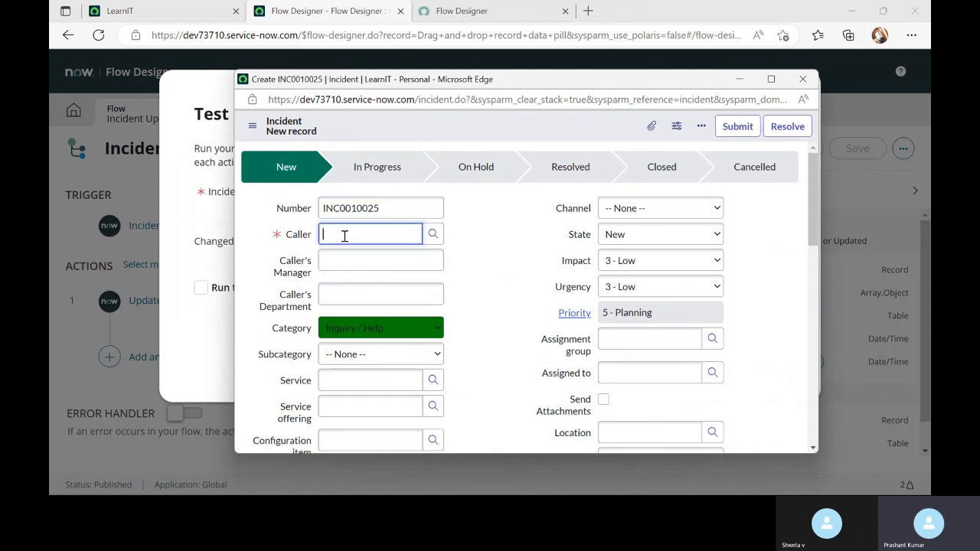
{"action": "left_click", "coordinate": [432, 234]}
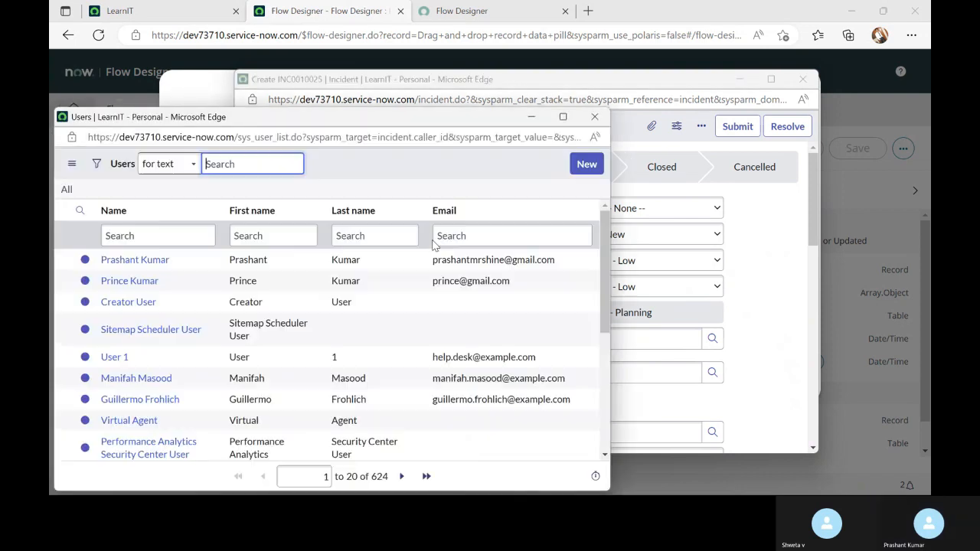
{"action": "scroll", "coordinate": [192, 378], "scroll_direction": "down", "scroll_amount": 1}
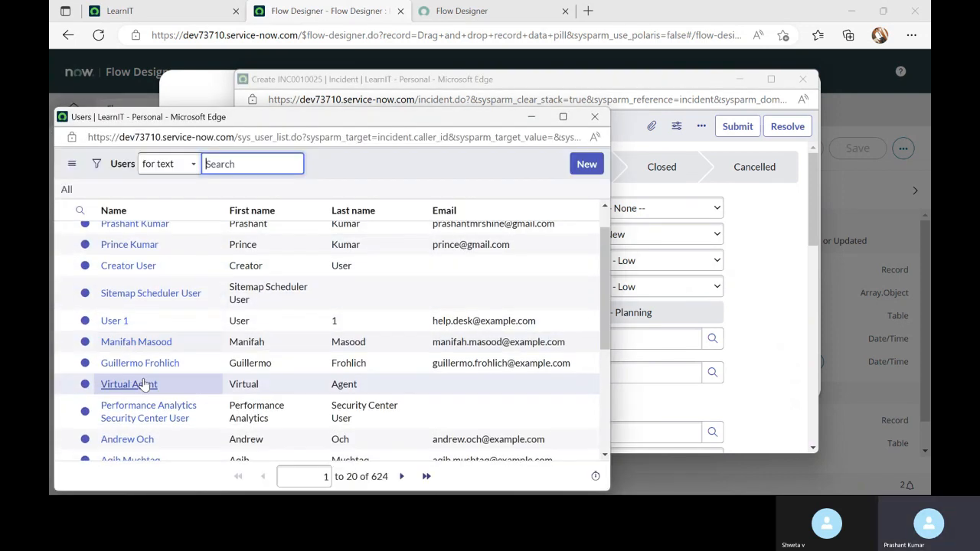
{"action": "scroll", "coordinate": [208, 383], "scroll_direction": "up", "scroll_amount": 1}
{"action": "left_click", "coordinate": [135, 303]}
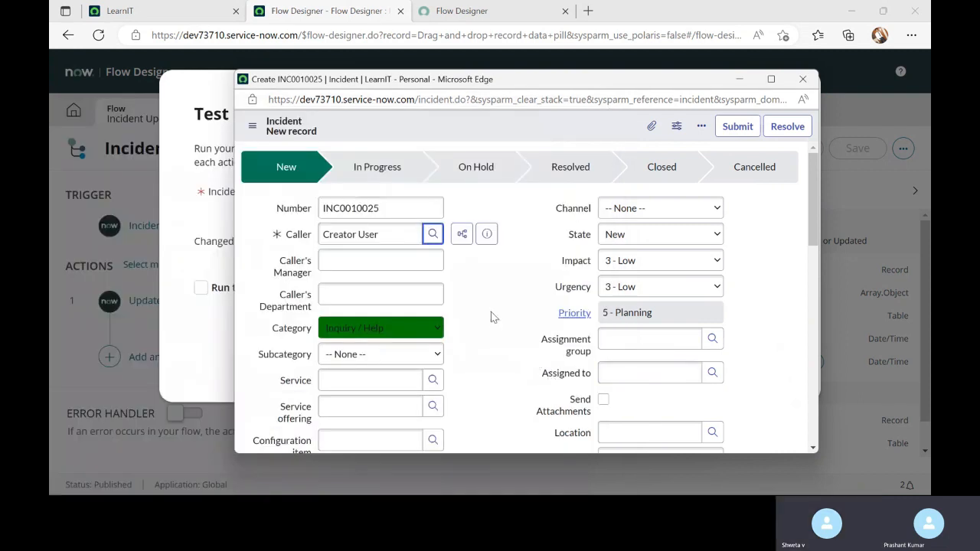
Step: Set the new incident's short description to "Test" and try to submit the record
{"action": "scroll", "coordinate": [491, 311], "scroll_direction": "down", "scroll_amount": 3}
{"action": "left_click", "coordinate": [367, 219]}
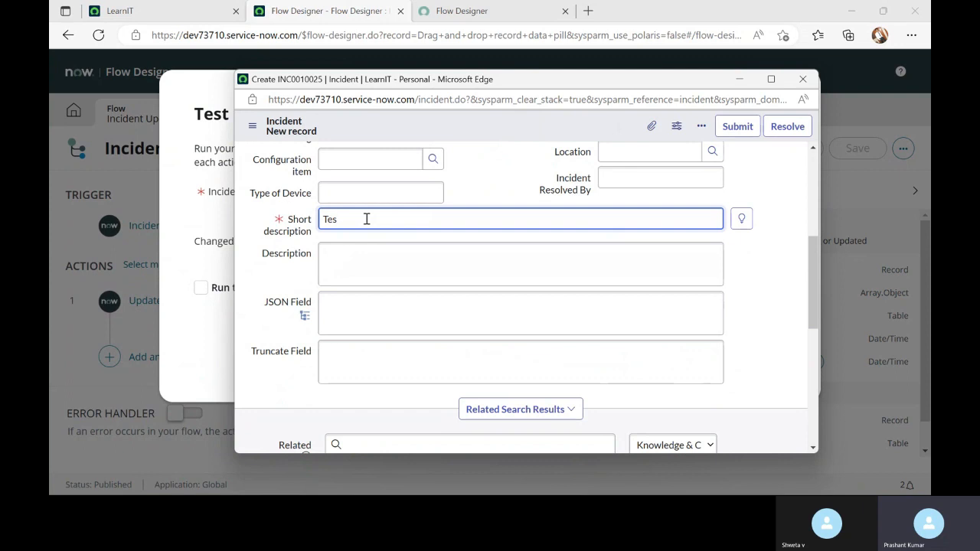
{"action": "key", "text": "BackSpace"}
{"action": "key", "text": "BackSpace"}
{"action": "type", "text": "Tes"}
{"action": "scroll", "coordinate": [523, 275], "scroll_direction": "up", "scroll_amount": 3}
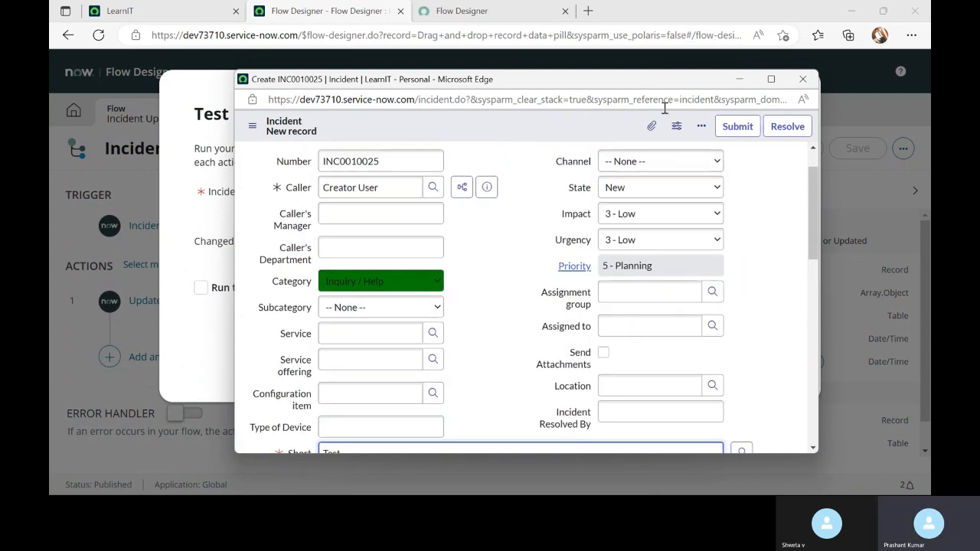
{"action": "left_click", "coordinate": [737, 127]}
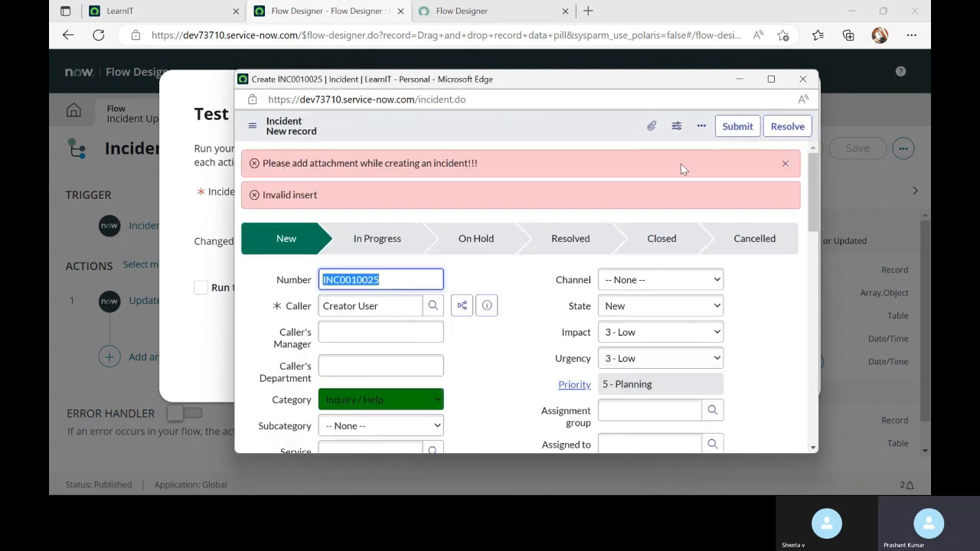
Step: Attach "Black Pink Purple Team Planning Brainstorm 3D Whiteboard Presentation.pdf" from Downloads to the new incident and close the attachments window
{"action": "left_click", "coordinate": [653, 127]}
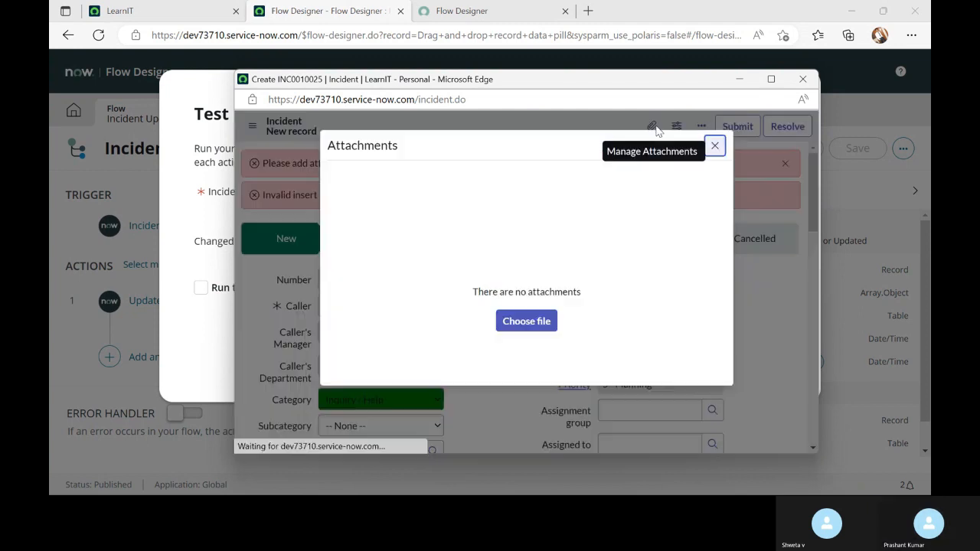
{"action": "left_click", "coordinate": [526, 322]}
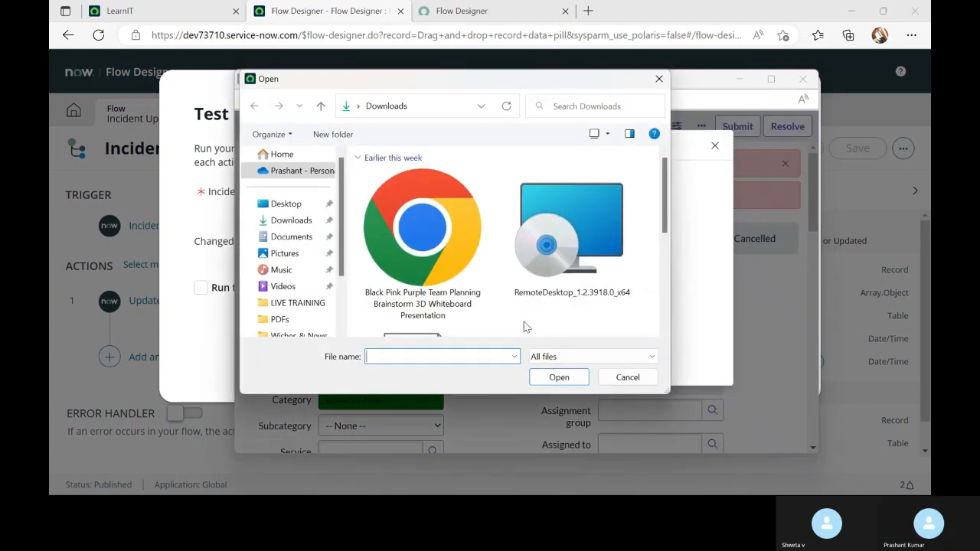
{"action": "scroll", "coordinate": [459, 279], "scroll_direction": "down", "scroll_amount": 2}
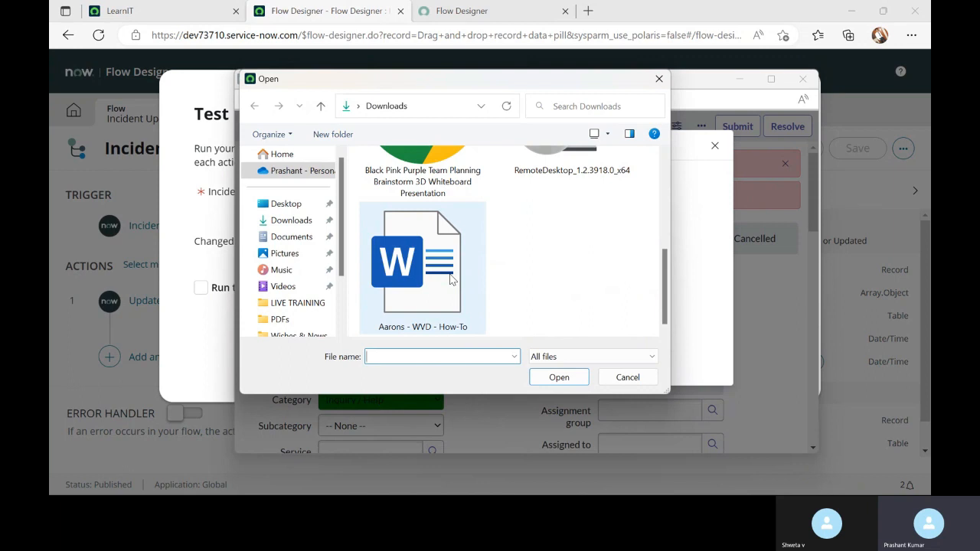
{"action": "scroll", "coordinate": [451, 280], "scroll_direction": "up", "scroll_amount": 2}
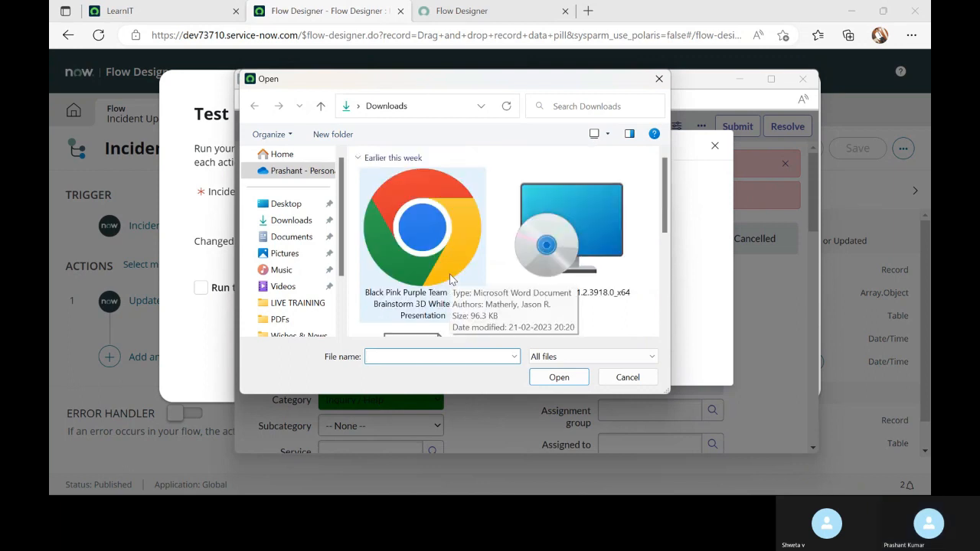
{"action": "double_click", "coordinate": [450, 279]}
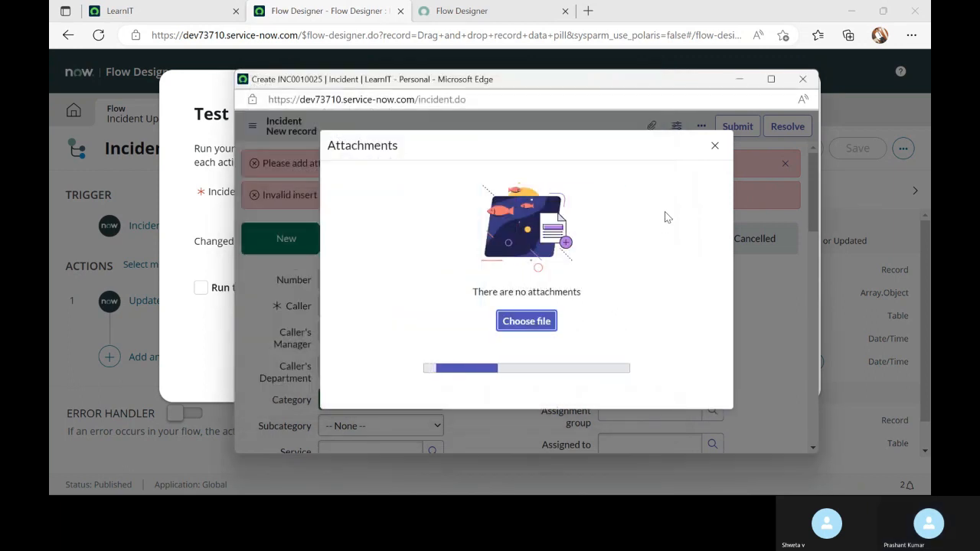
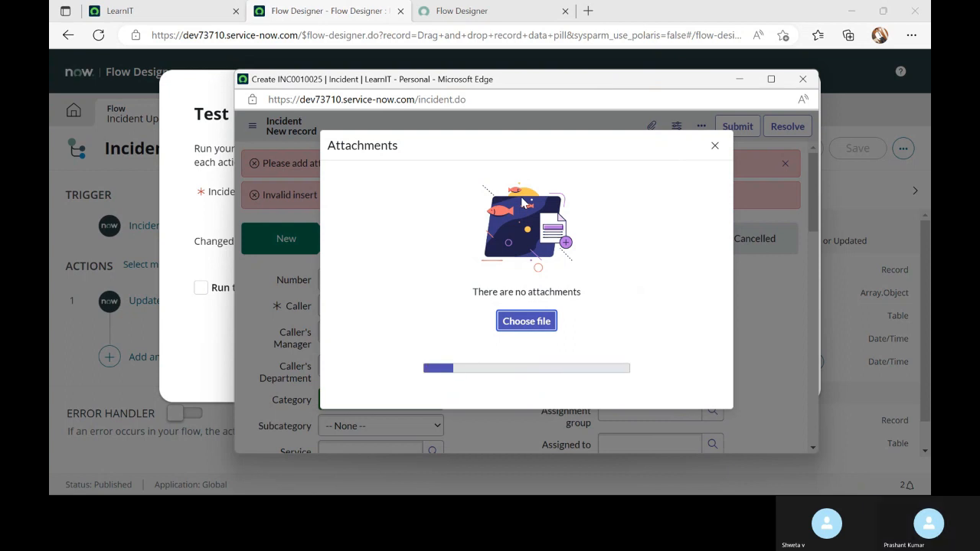
{"action": "left_click", "coordinate": [716, 150]}
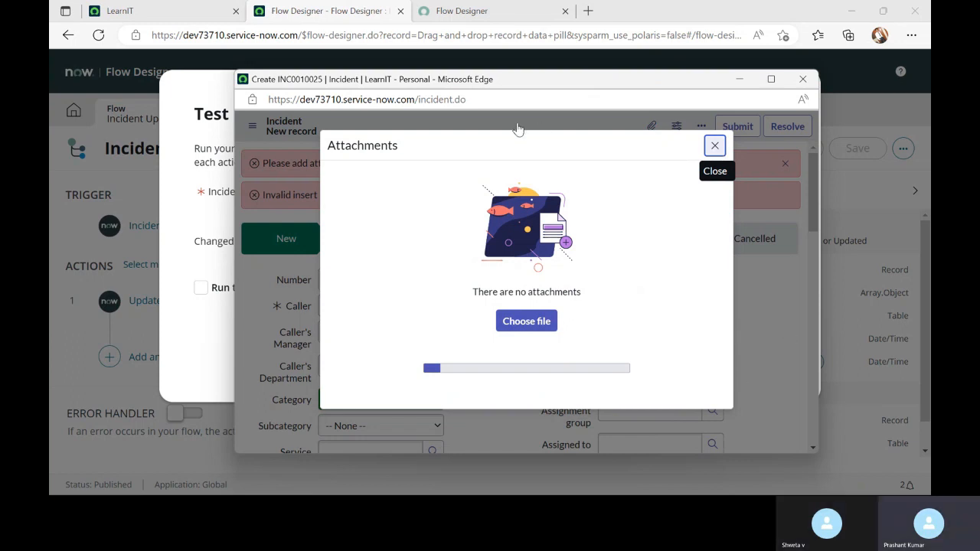
{"action": "left_click", "coordinate": [715, 146]}
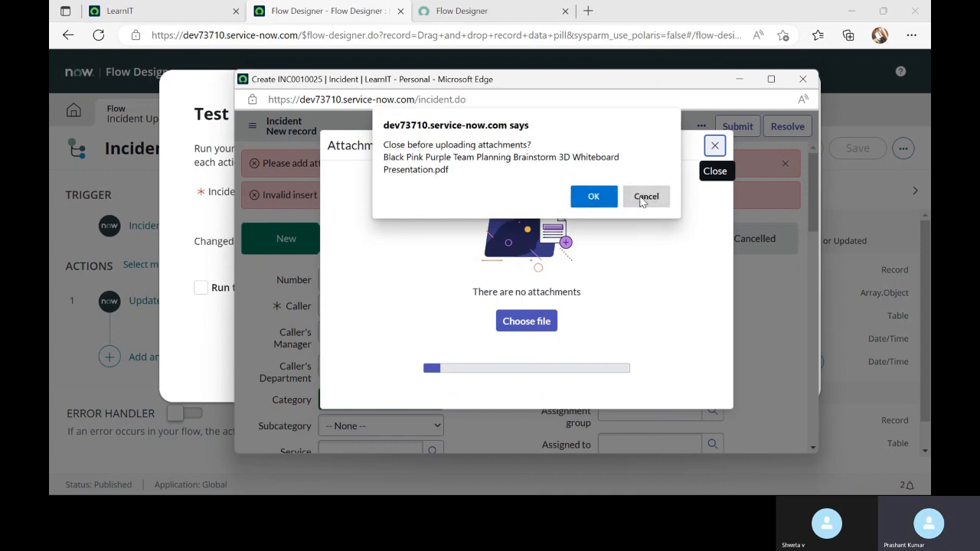
{"action": "left_click", "coordinate": [603, 198]}
Step: Check the new incident's attachment list for the uploaded PDF and close the list again
{"action": "scroll", "coordinate": [486, 332], "scroll_direction": "down", "scroll_amount": 2}
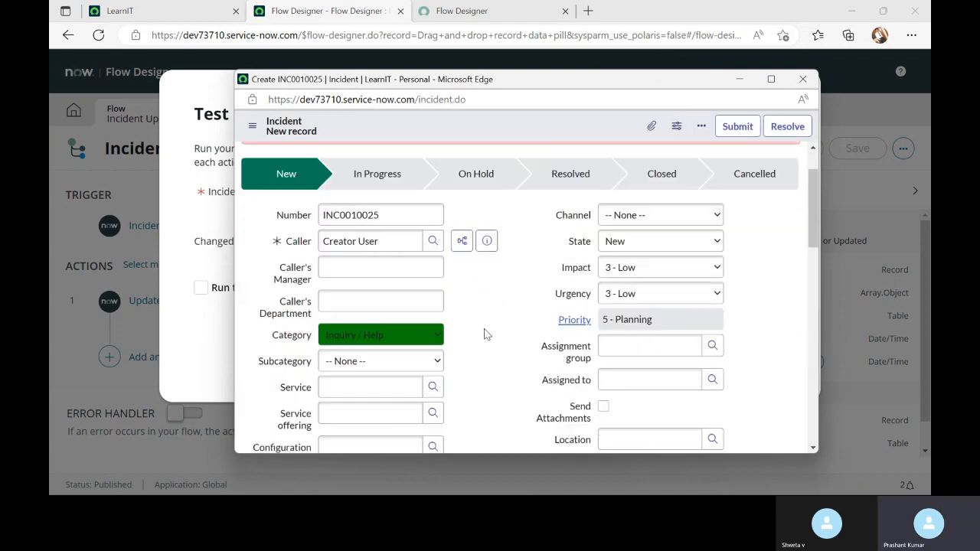
{"action": "scroll", "coordinate": [488, 331], "scroll_direction": "up", "scroll_amount": 2}
{"action": "left_click", "coordinate": [657, 130]}
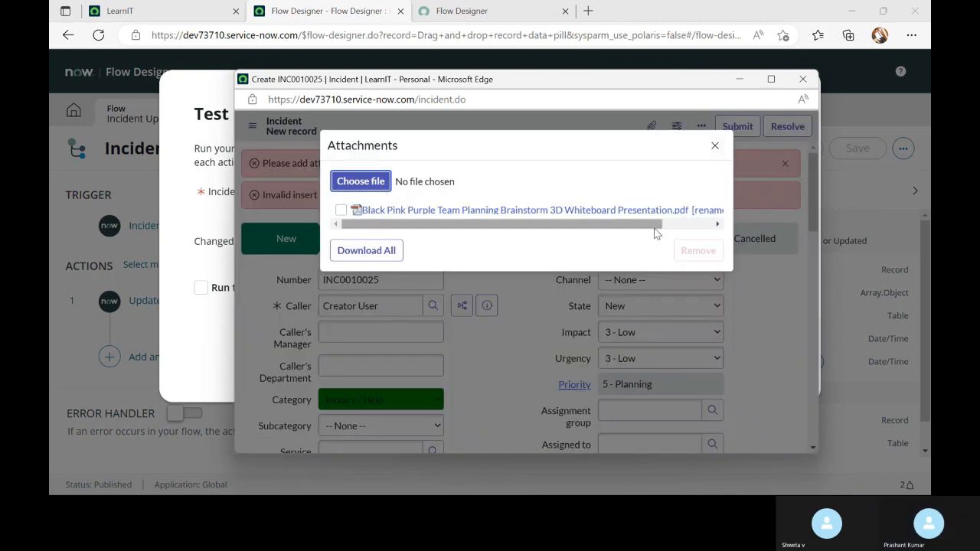
{"action": "left_click_drag", "start_coordinate": [658, 224], "coordinate": [696, 224]}
{"action": "left_click", "coordinate": [715, 146]}
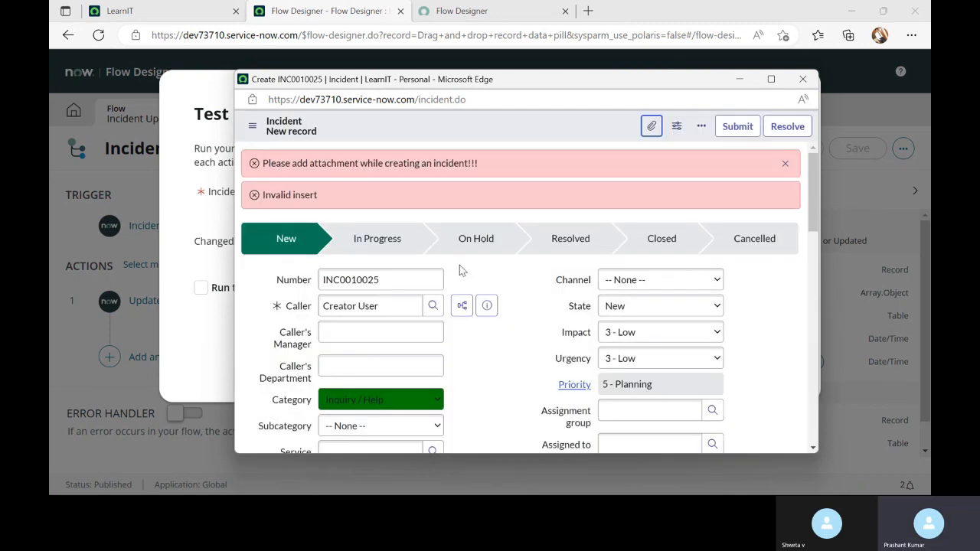
Step: Open the form options of the new incident record
{"action": "right_click", "coordinate": [498, 126]}
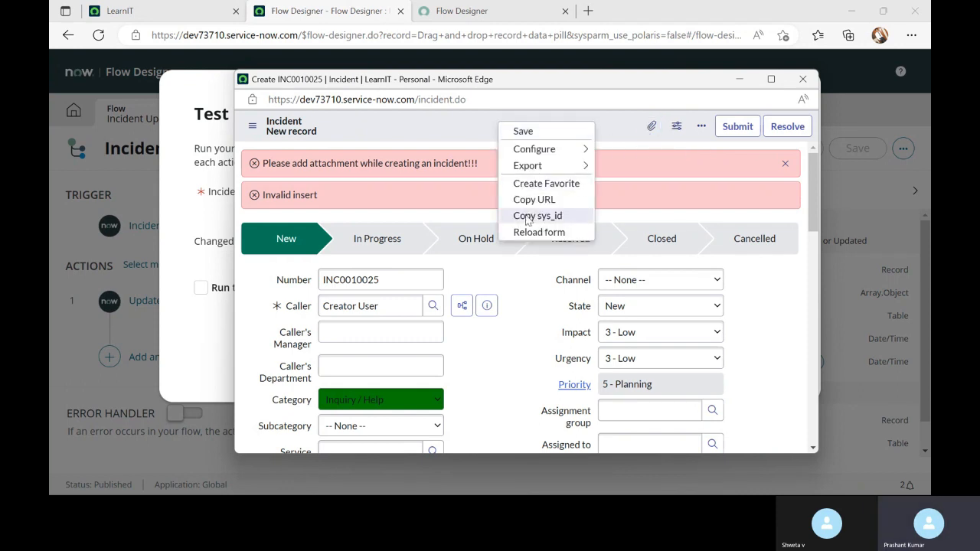
Step: Reload the new incident form and try to attach a file to the record
{"action": "left_click", "coordinate": [533, 239]}
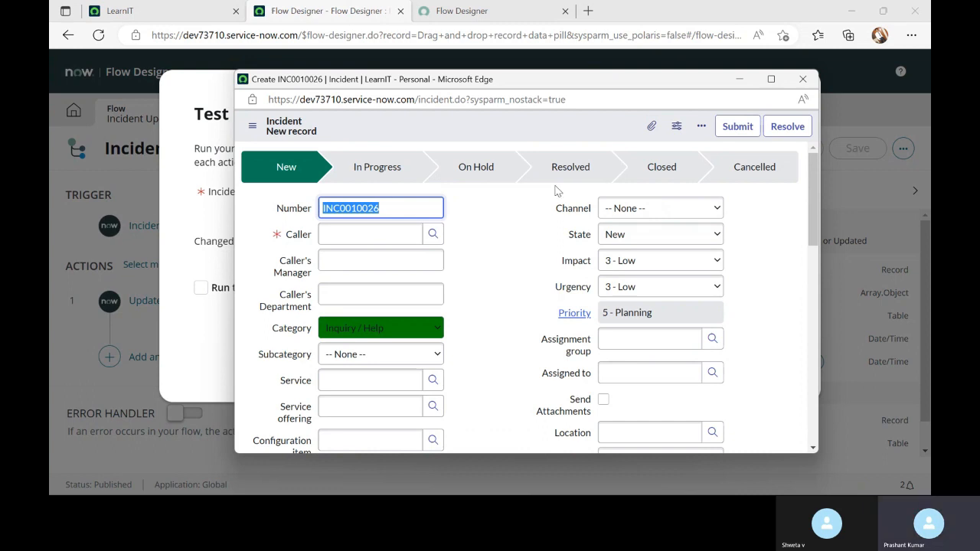
{"action": "left_click", "coordinate": [652, 125]}
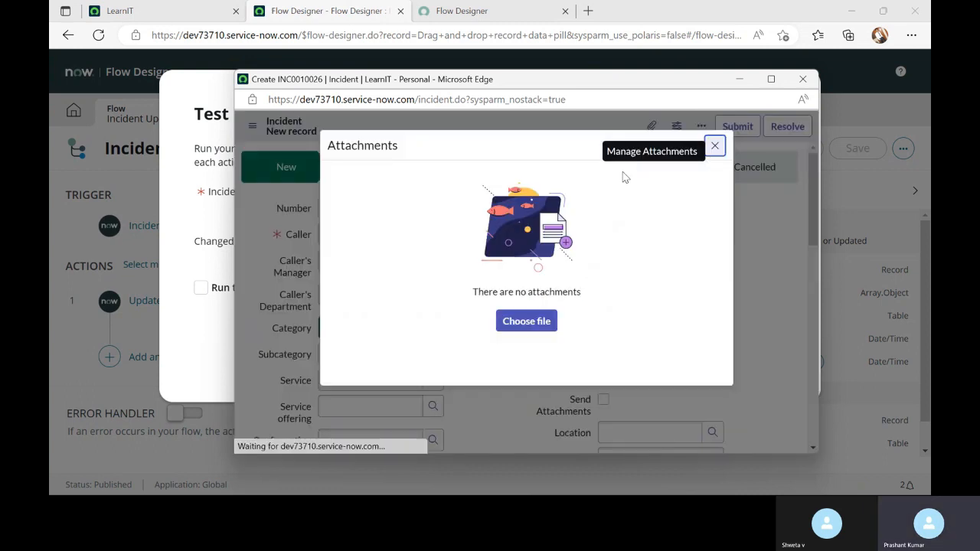
{"action": "left_click", "coordinate": [527, 322]}
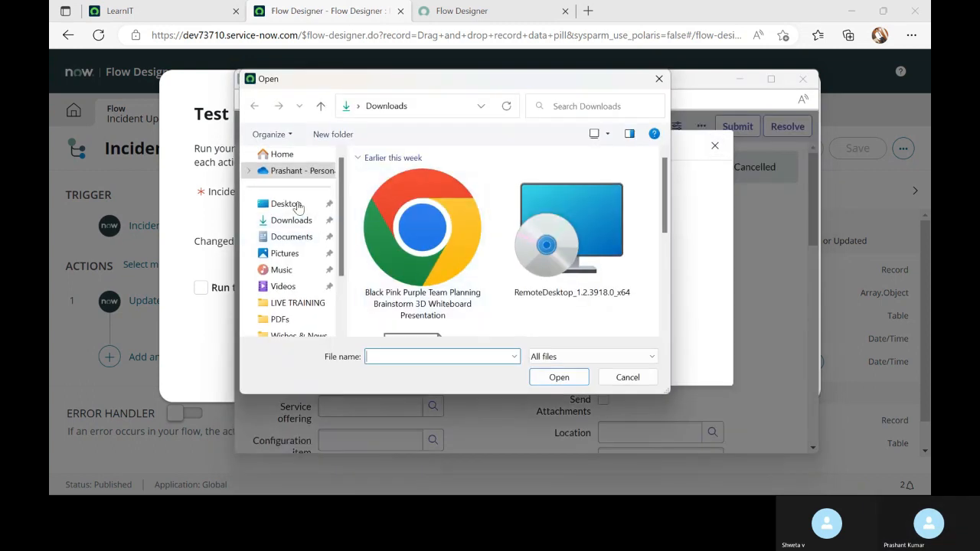
{"action": "double_click", "coordinate": [550, 233]}
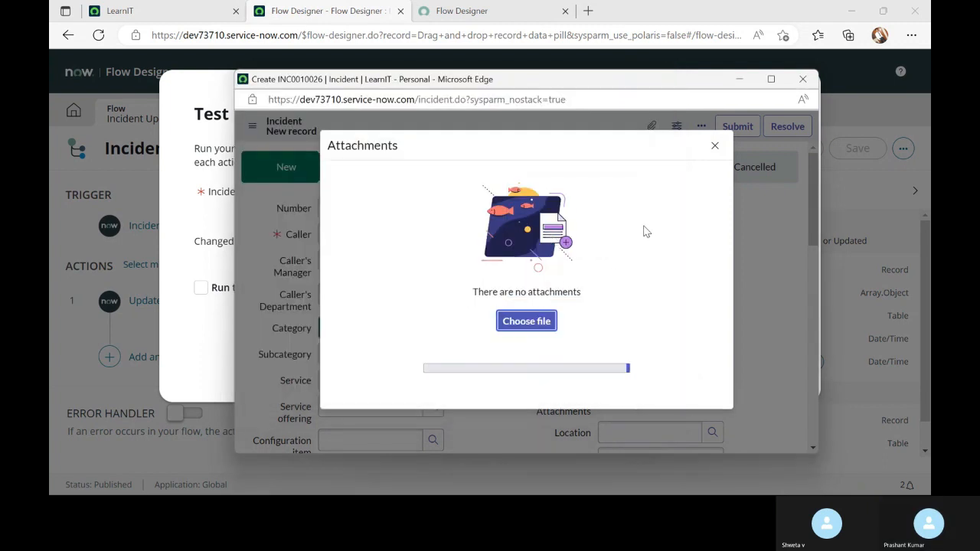
{"action": "left_click", "coordinate": [715, 145]}
{"action": "left_click", "coordinate": [595, 188]}
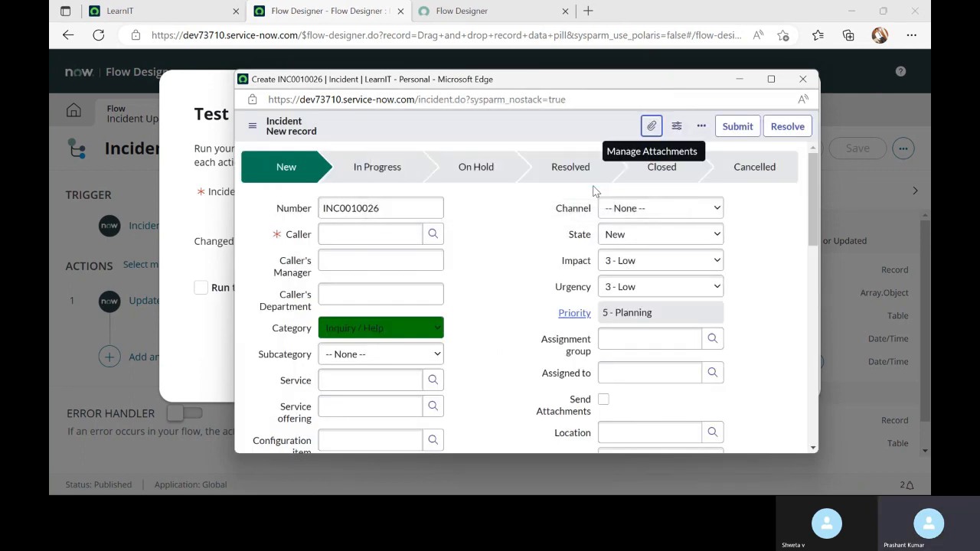
{"action": "left_click", "coordinate": [653, 129]}
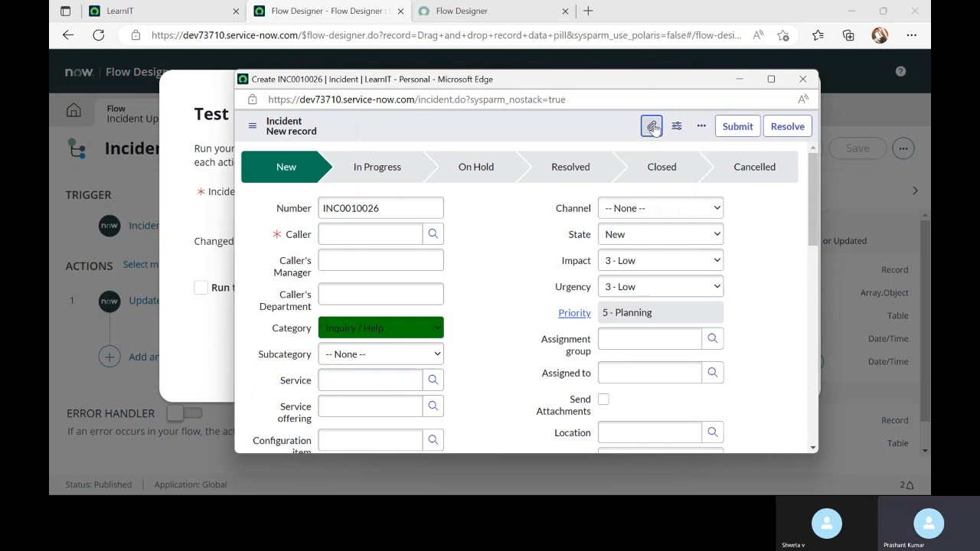
{"action": "left_click", "coordinate": [802, 79]}
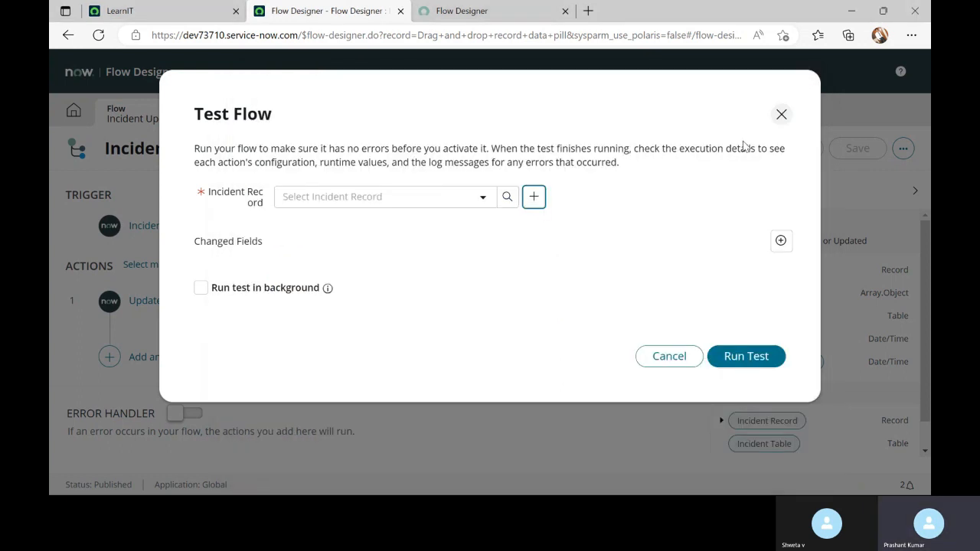
Step: Try to create a new incident record for the flow test, and close the extra Flow Designer browser tab
{"action": "left_click", "coordinate": [536, 197]}
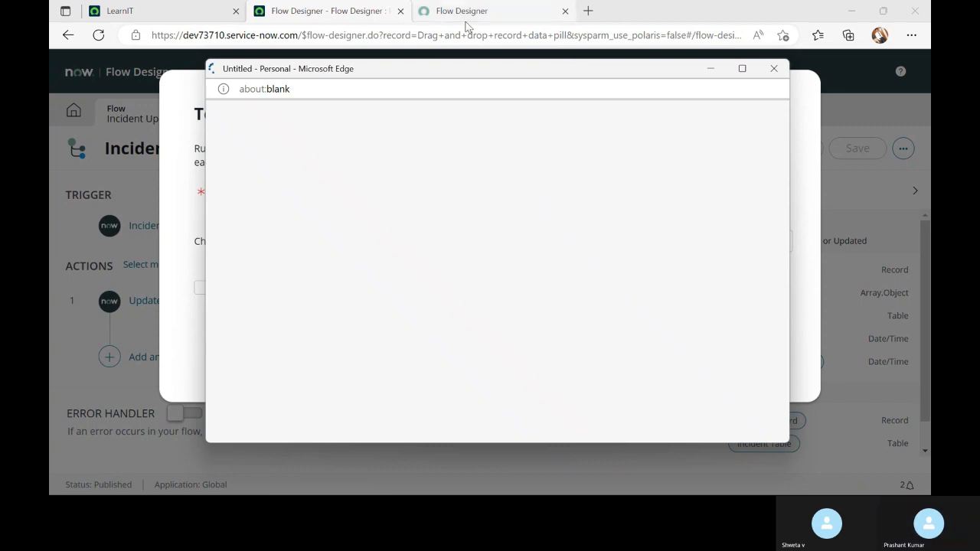
{"action": "left_click", "coordinate": [567, 11]}
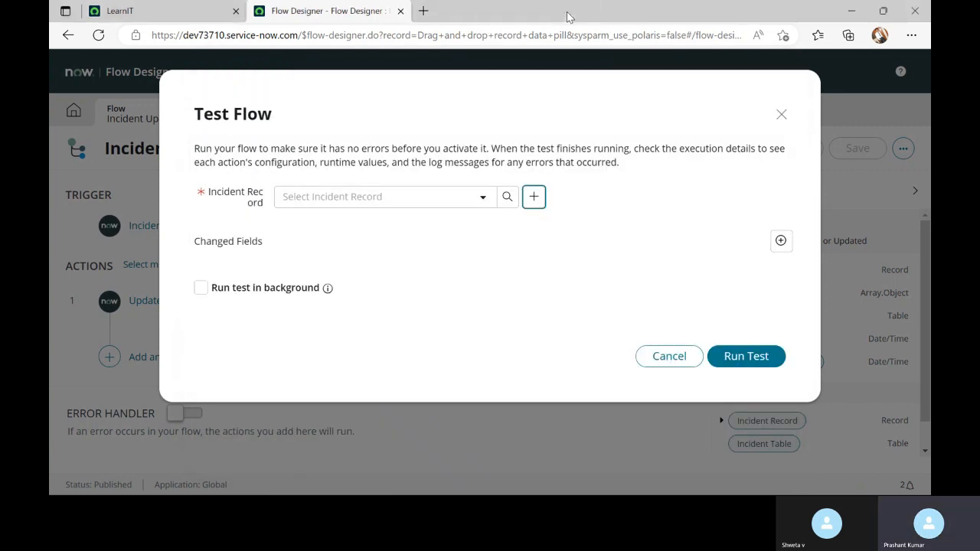
{"action": "left_click", "coordinate": [533, 197]}
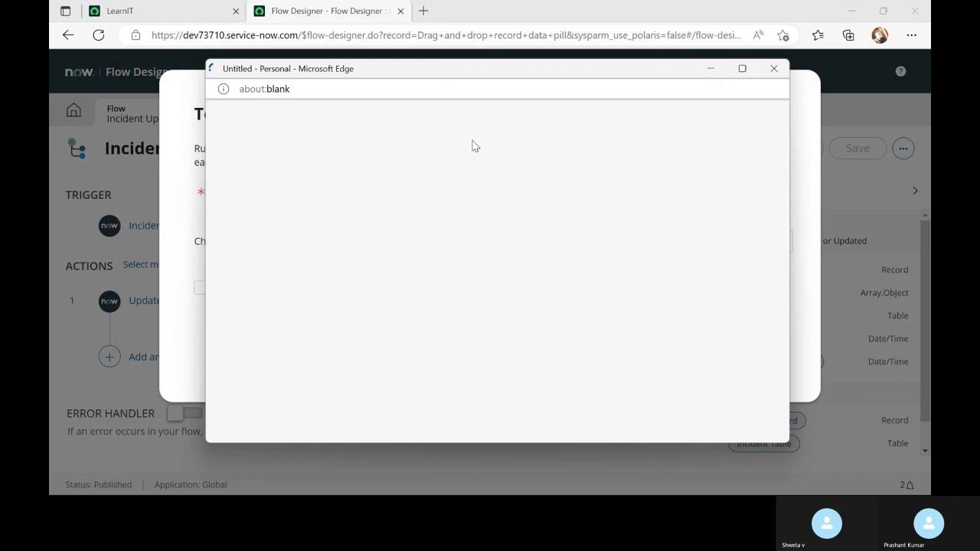
{"action": "left_click", "coordinate": [773, 69]}
Step: Cancel and restart the Incident Update flow test, and retry creating a new incident record for it
{"action": "left_click", "coordinate": [664, 357]}
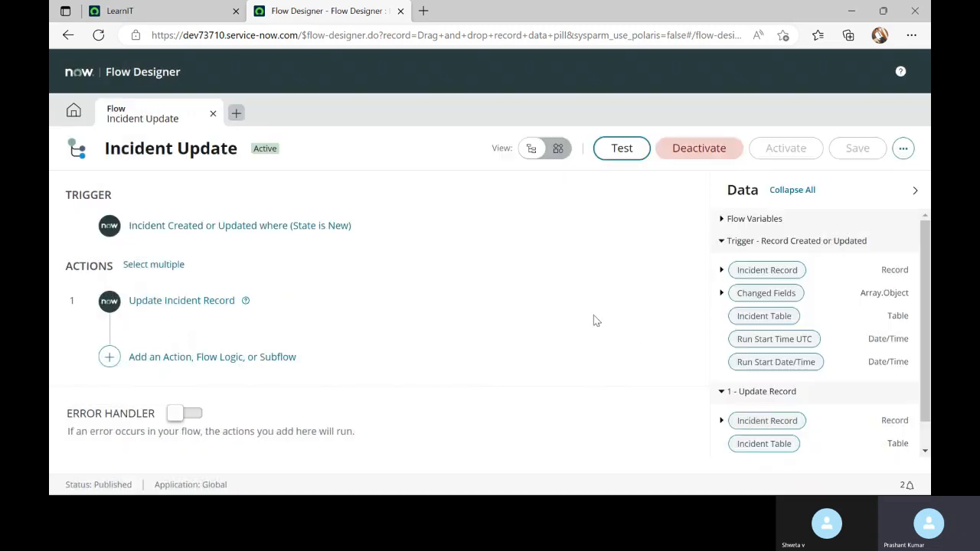
{"action": "left_click", "coordinate": [633, 153]}
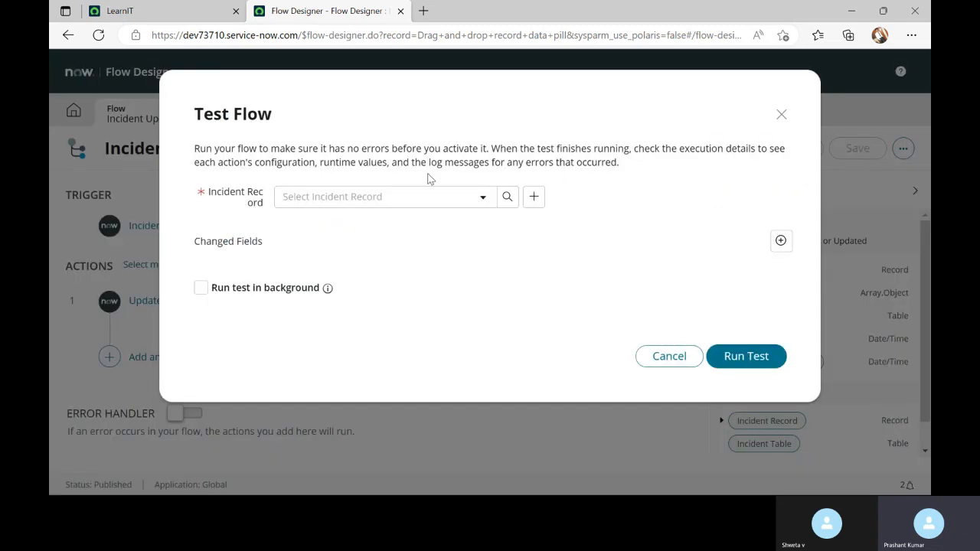
{"action": "left_click", "coordinate": [534, 196]}
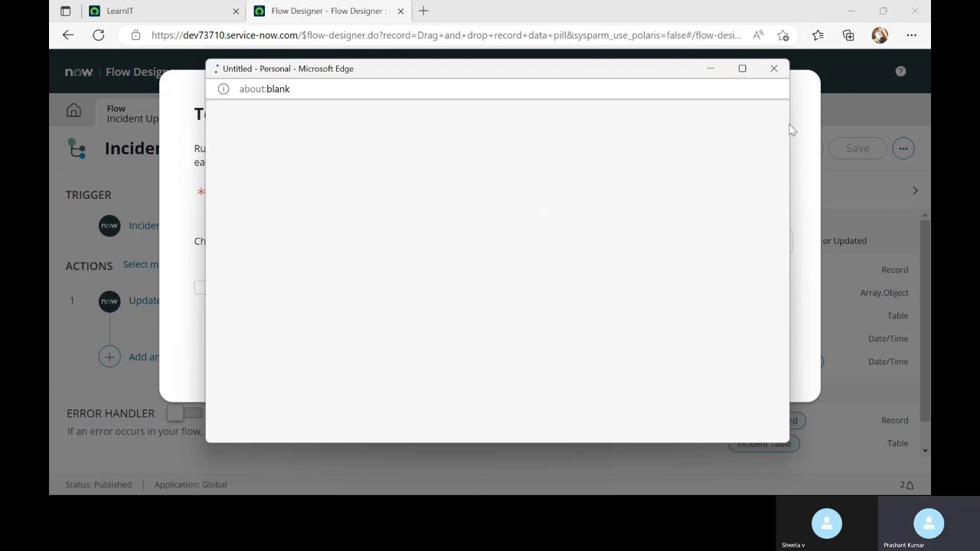
{"action": "left_click", "coordinate": [775, 70]}
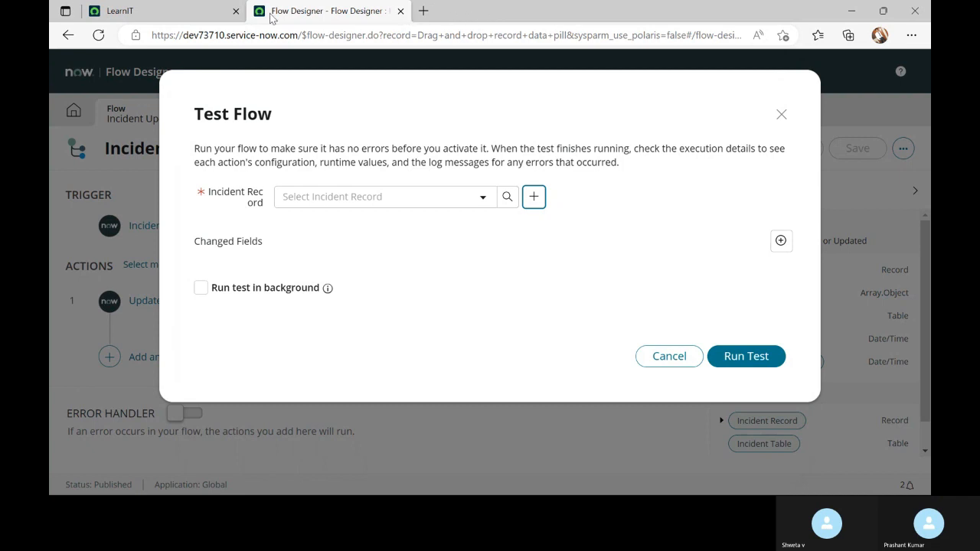
Step: Check the loading of the LearnIT page and the computer's Wi-Fi connection status
{"action": "left_click", "coordinate": [169, 19]}
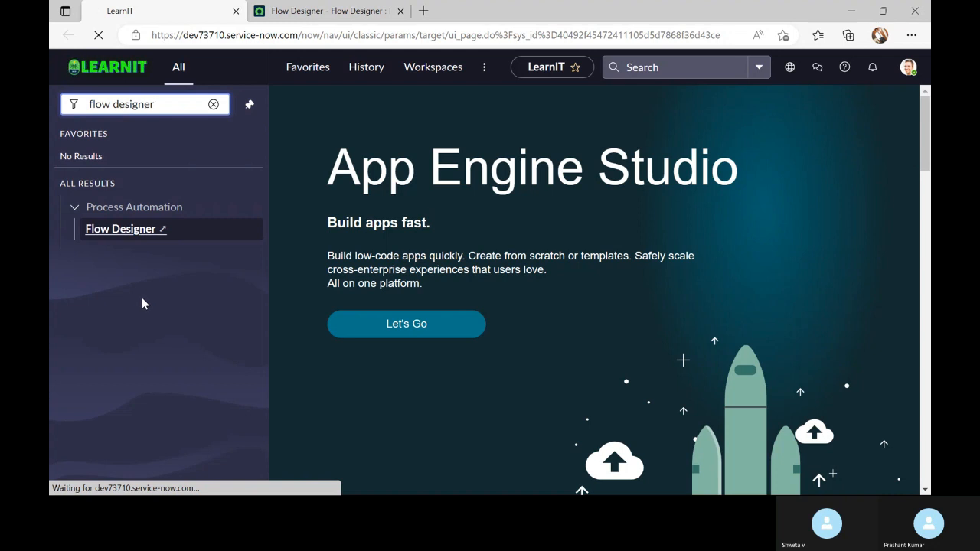
{"action": "key", "text": "super"}
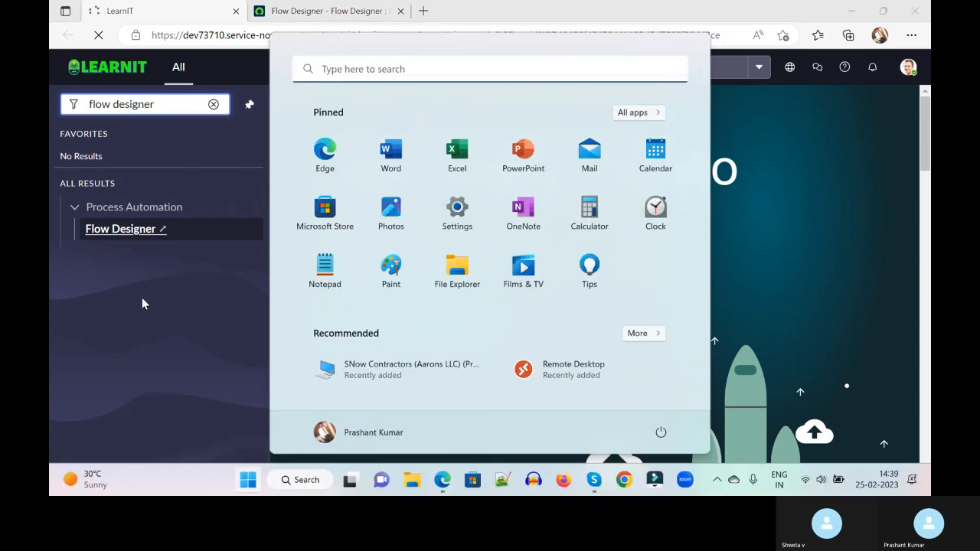
{"action": "key", "text": "super"}
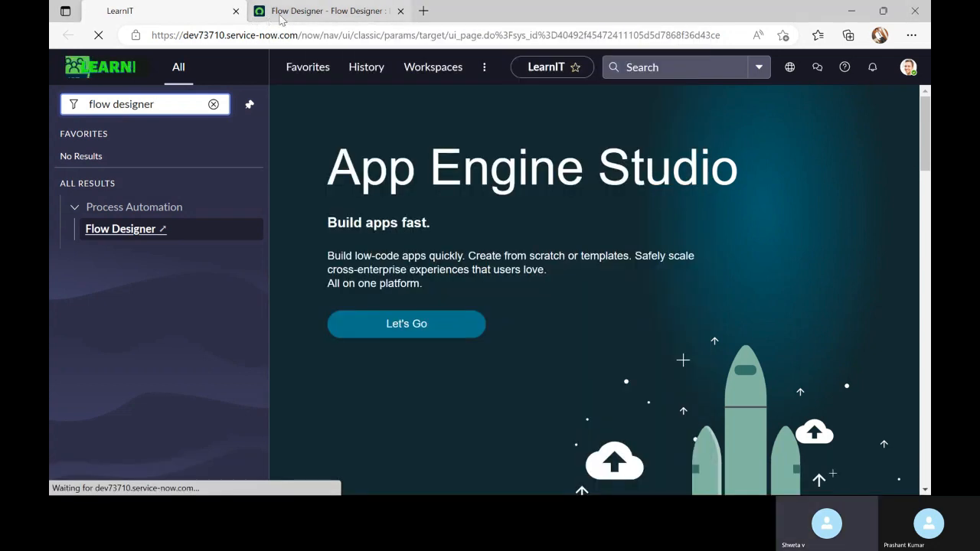
{"action": "key", "text": "super"}
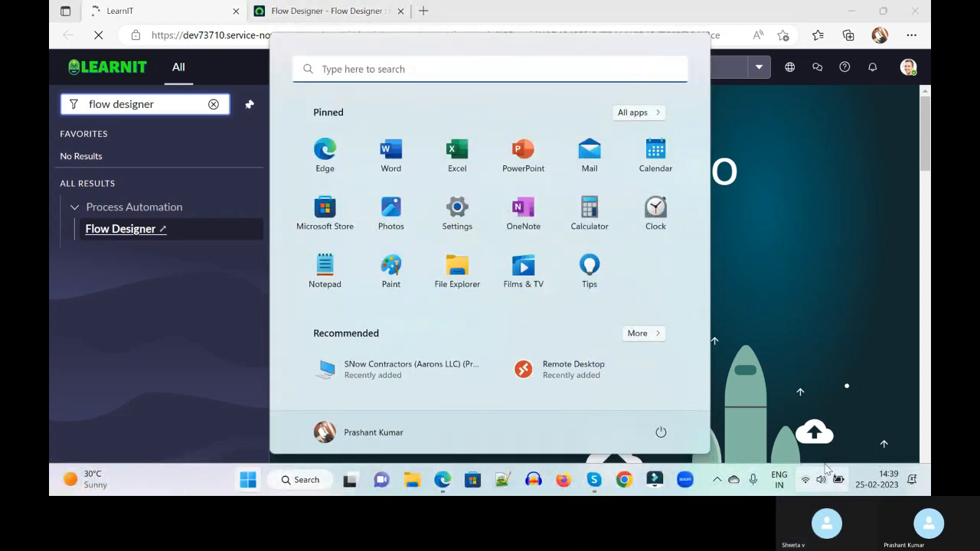
{"action": "left_click", "coordinate": [807, 481]}
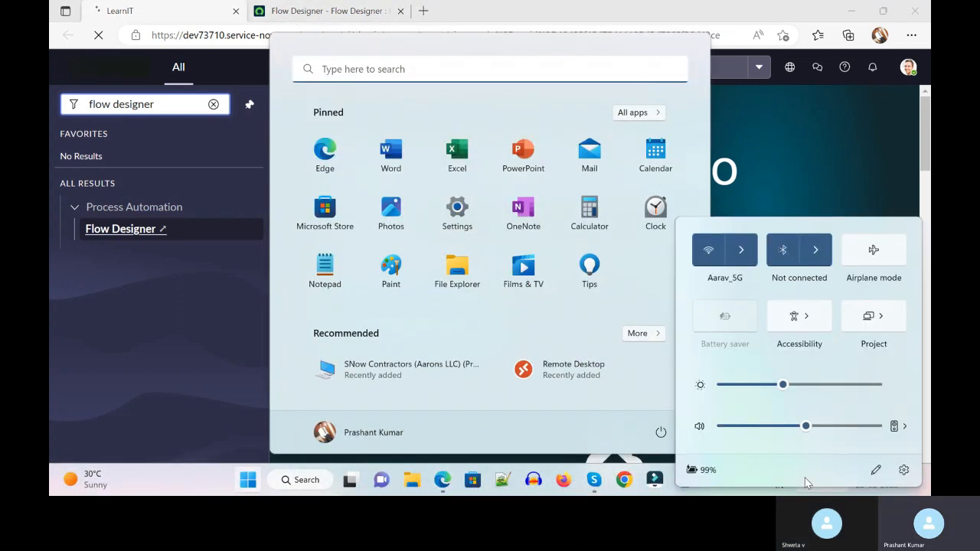
{"action": "left_click", "coordinate": [749, 259]}
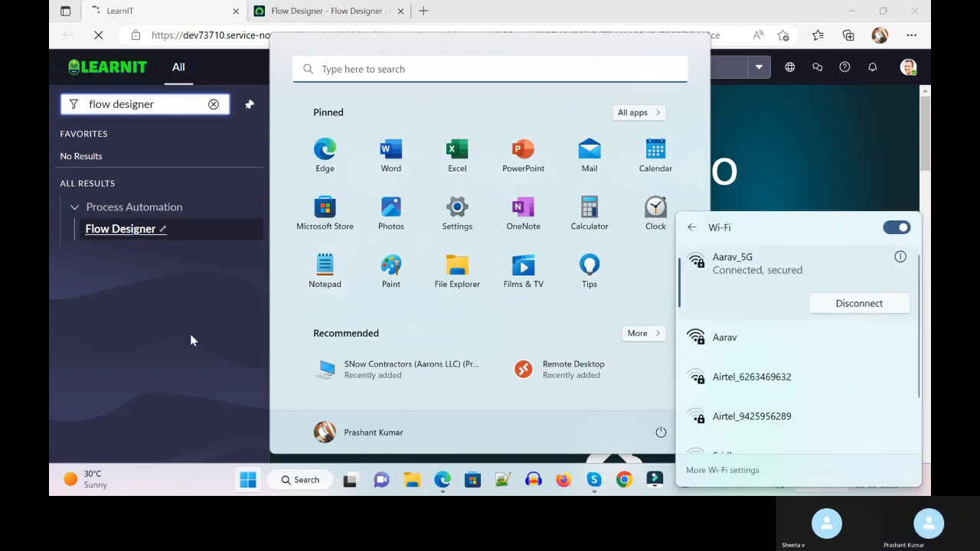
{"action": "left_click", "coordinate": [187, 340]}
Step: Open YouTube in a new browser tab to check whether the internet connection works
{"action": "left_click", "coordinate": [299, 12]}
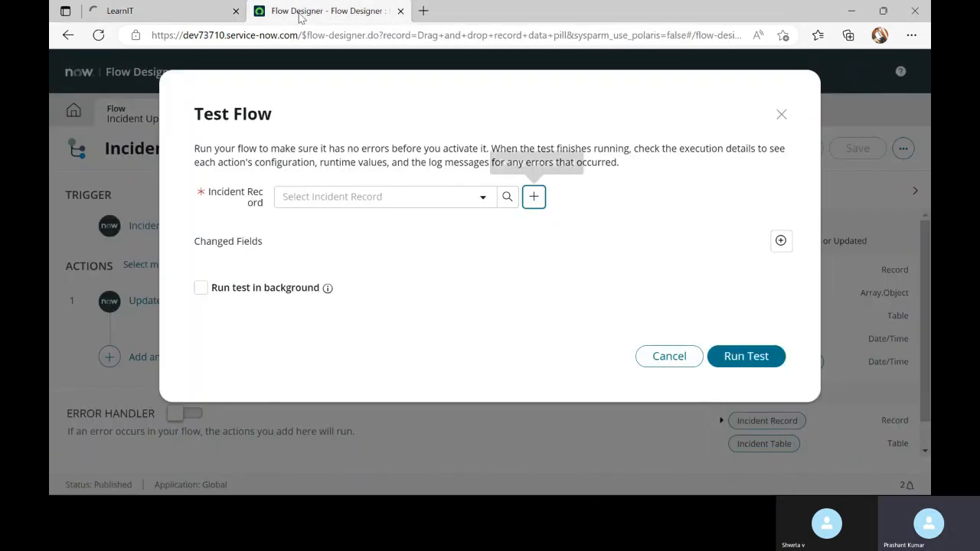
{"action": "left_click", "coordinate": [122, 8]}
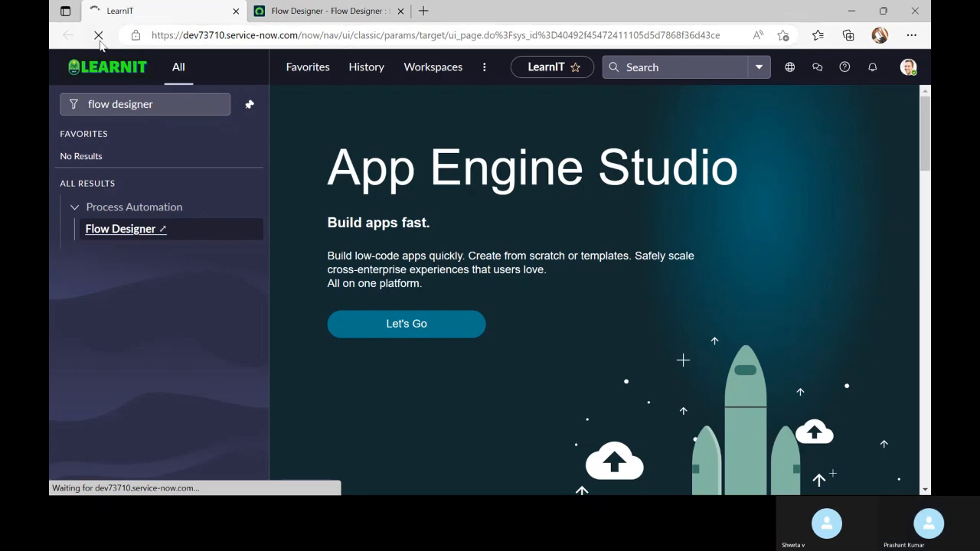
{"action": "left_click", "coordinate": [424, 10]}
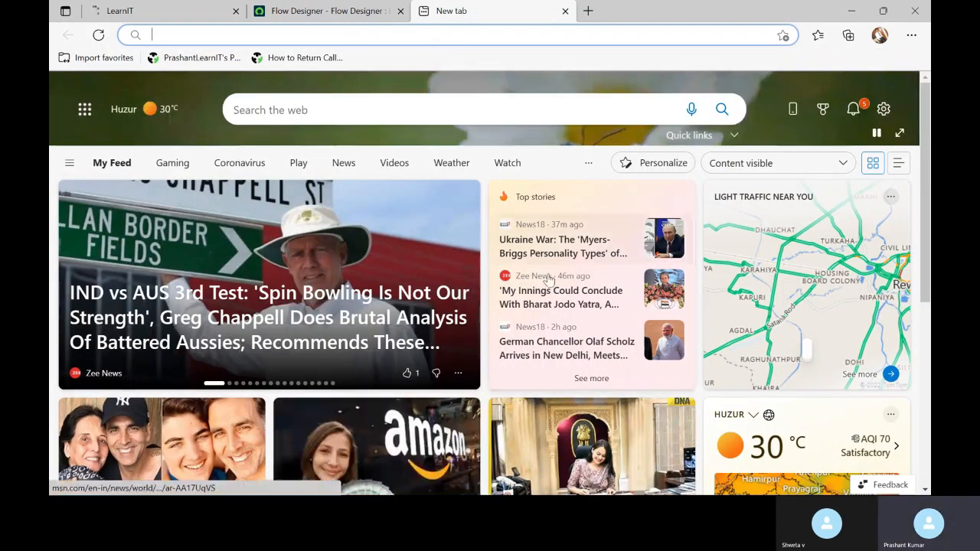
{"action": "type", "text": "you"}
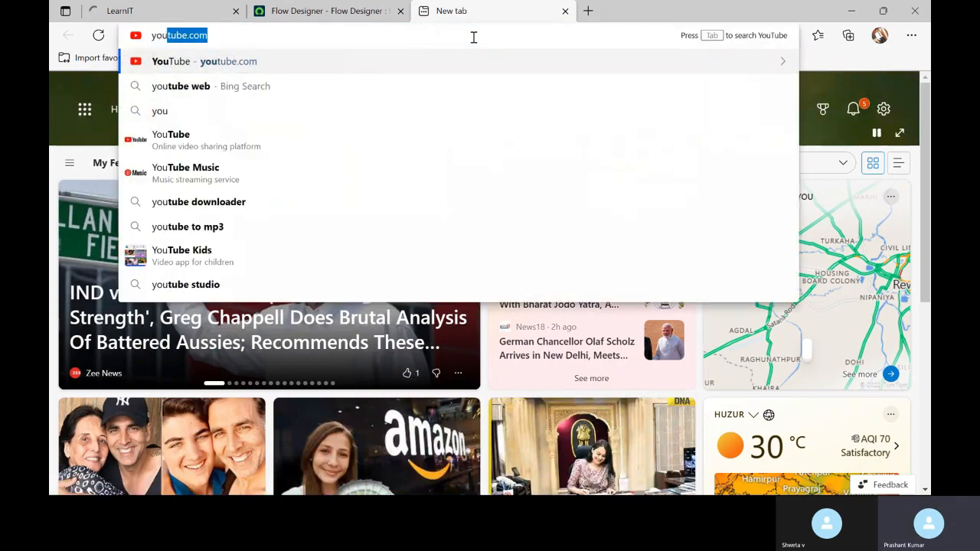
{"action": "key", "text": "Return"}
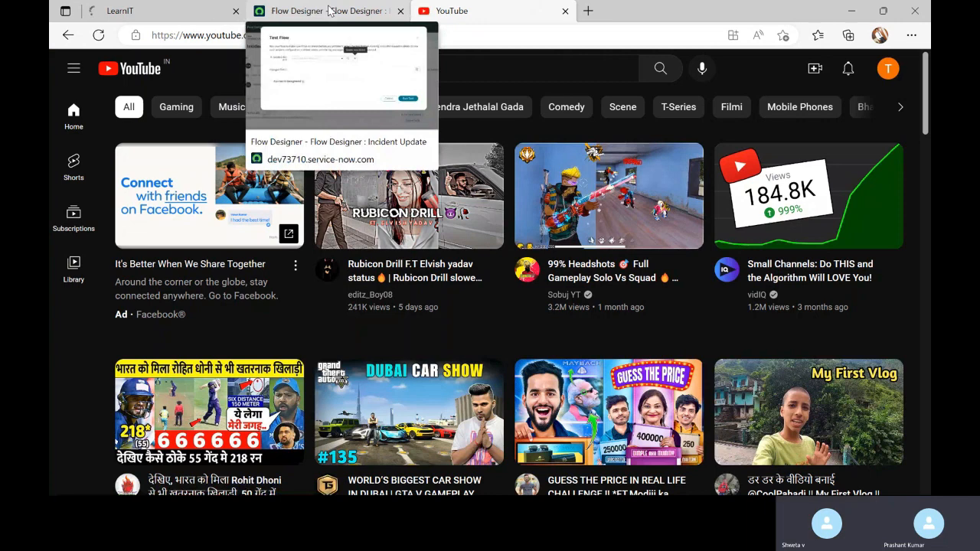
Step: Check the loading of the LearnIT page and return to the flow test in Flow Designer
{"action": "left_click", "coordinate": [329, 10]}
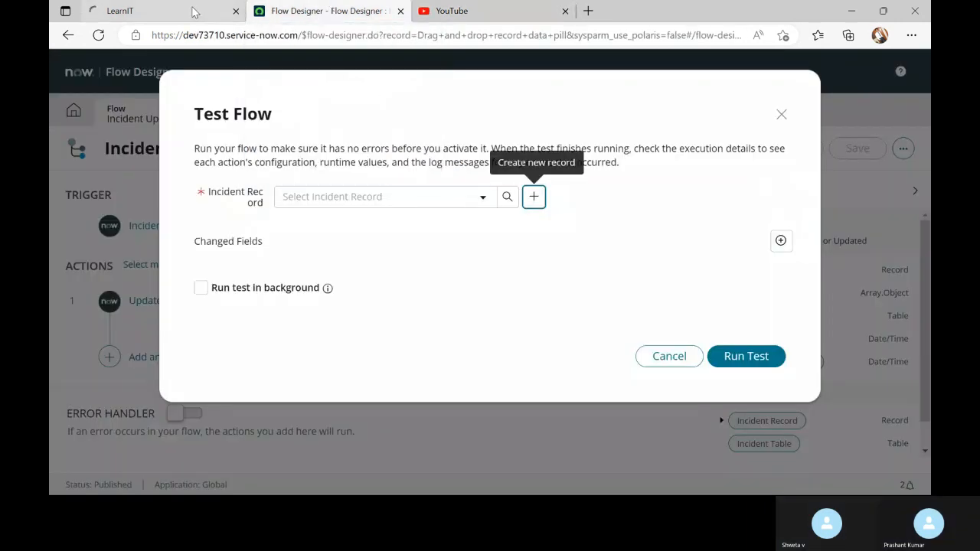
{"action": "left_click", "coordinate": [193, 11]}
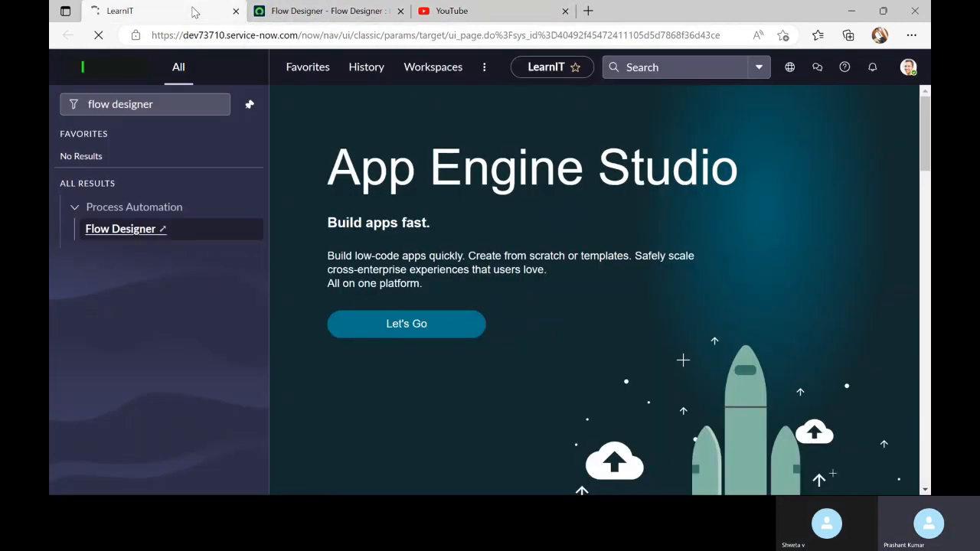
{"action": "left_click", "coordinate": [326, 10]}
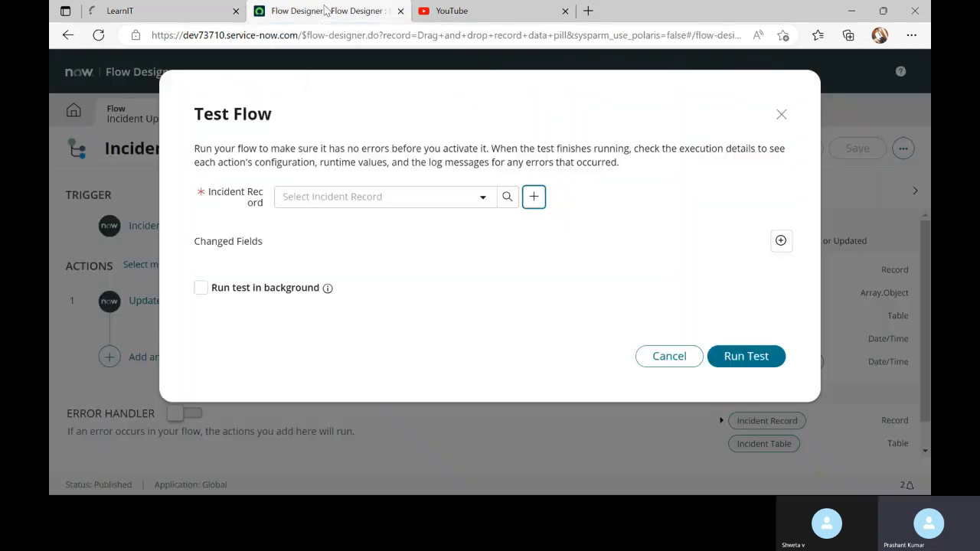
{"action": "left_click", "coordinate": [188, 17]}
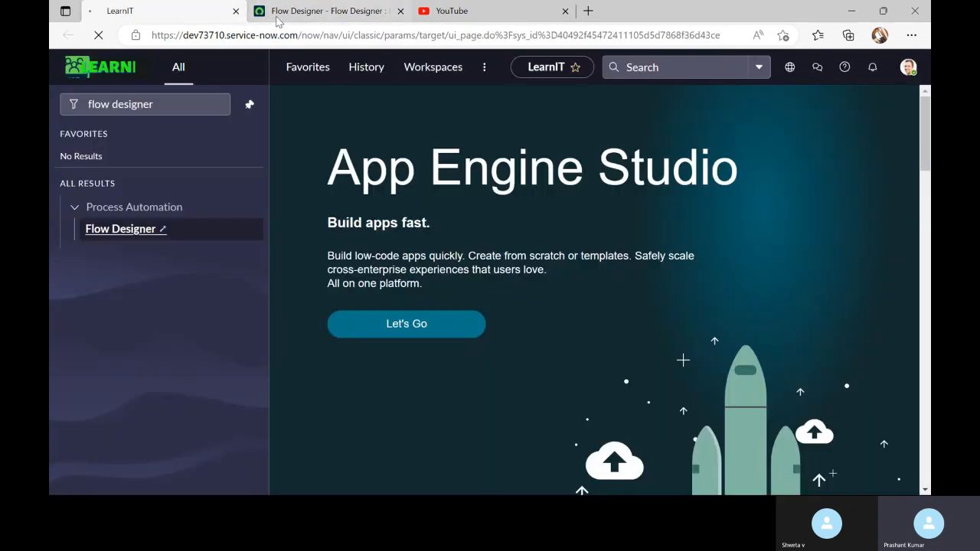
{"action": "left_click", "coordinate": [326, 10]}
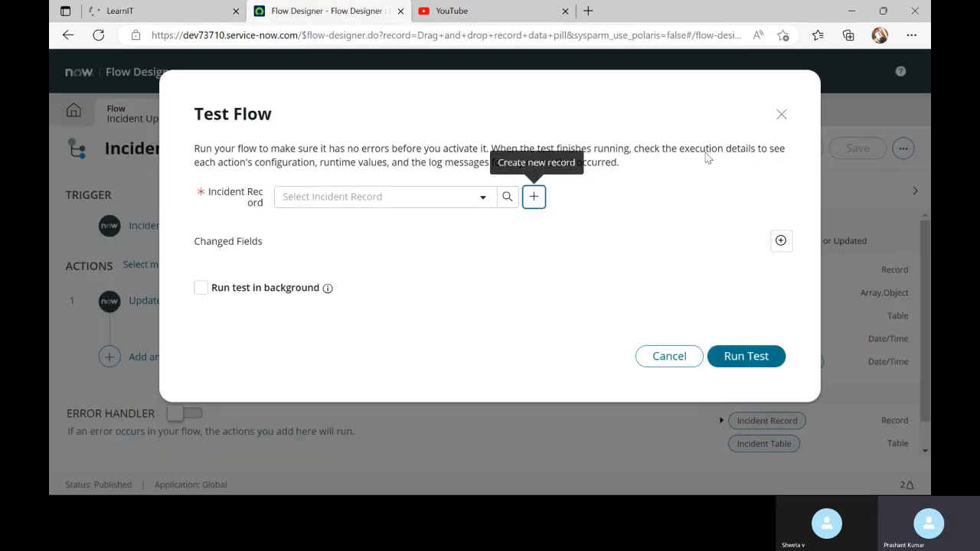
Step: Close YouTube and try once more to open a new incident record form from the flow test
{"action": "left_click", "coordinate": [534, 197]}
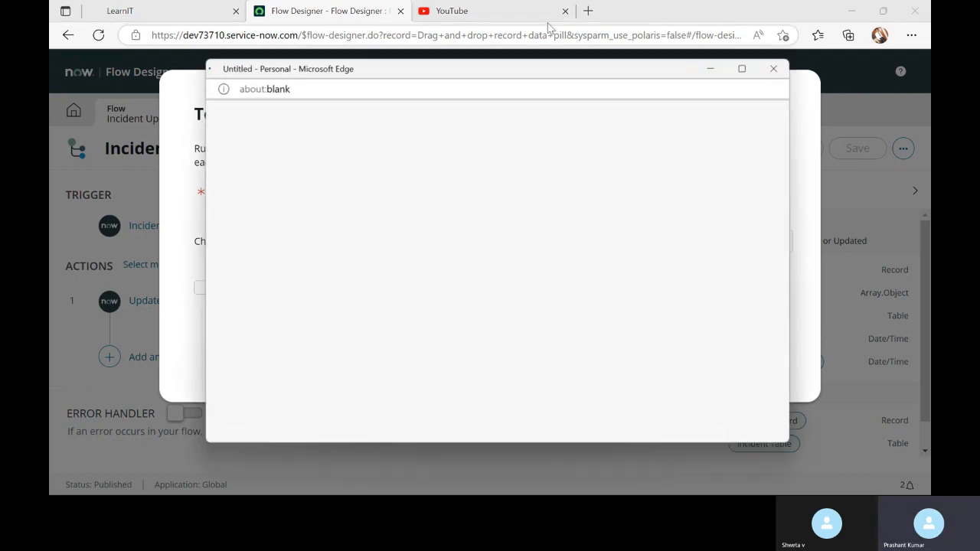
{"action": "left_click", "coordinate": [566, 11]}
{"action": "left_click", "coordinate": [534, 197]}
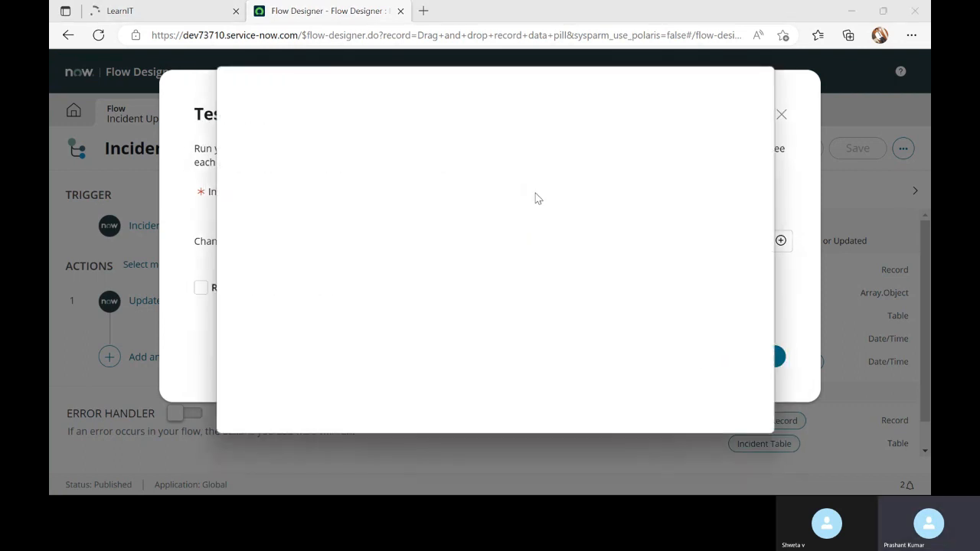
{"action": "key", "text": "super"}
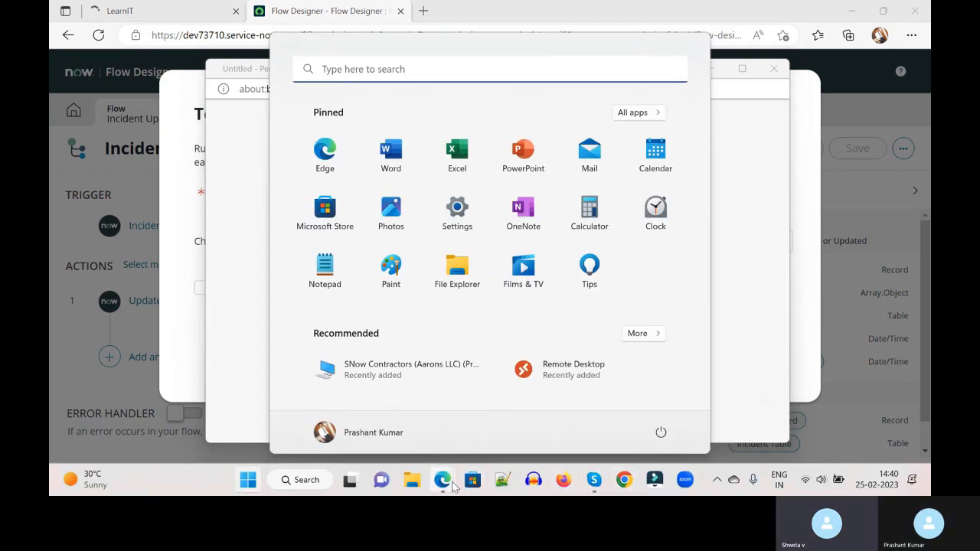
{"action": "mouse_move", "coordinate": [443, 481]}
{"action": "left_click", "coordinate": [494, 408]}
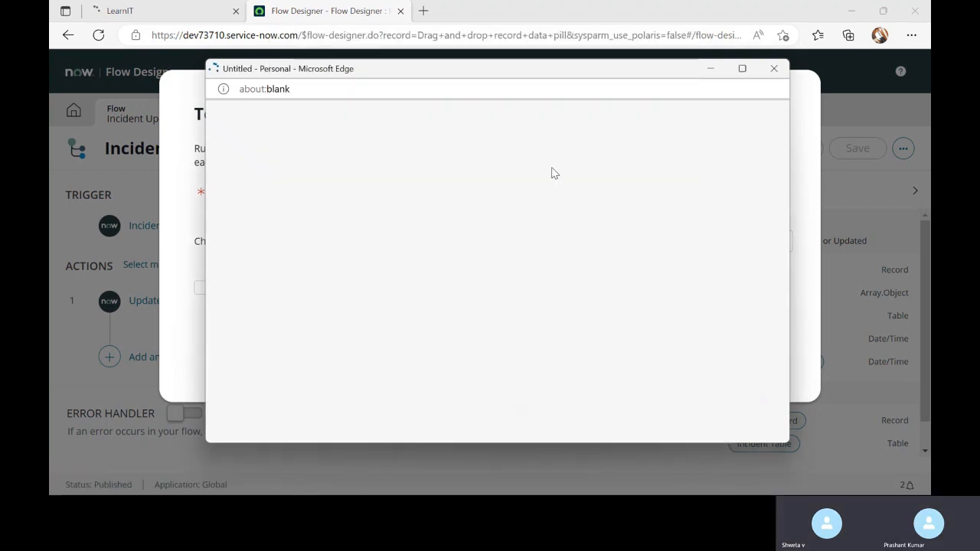
{"action": "left_click", "coordinate": [773, 69]}
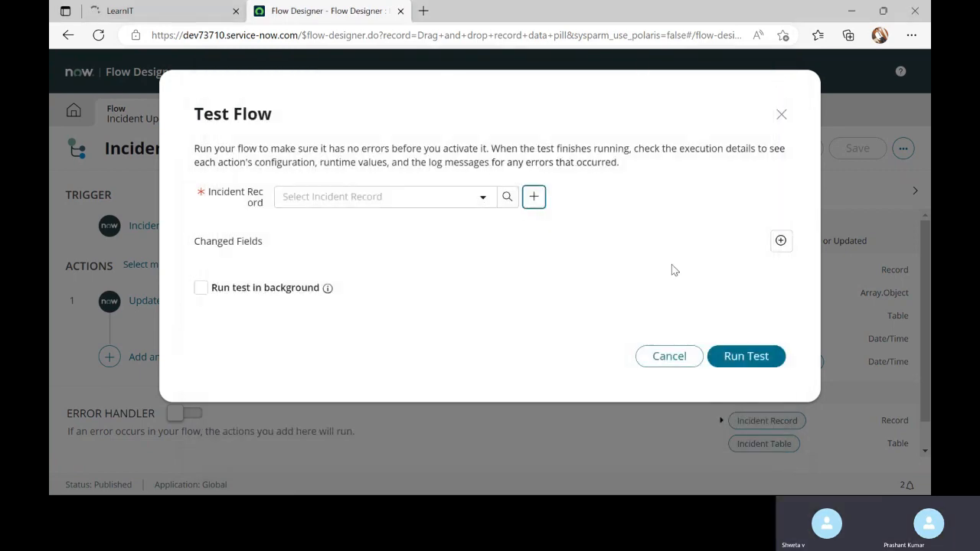
Step: Try to select an existing incident record for the flow test, then close the Test Flow dialog
{"action": "left_click", "coordinate": [154, 10]}
{"action": "left_click", "coordinate": [297, 10]}
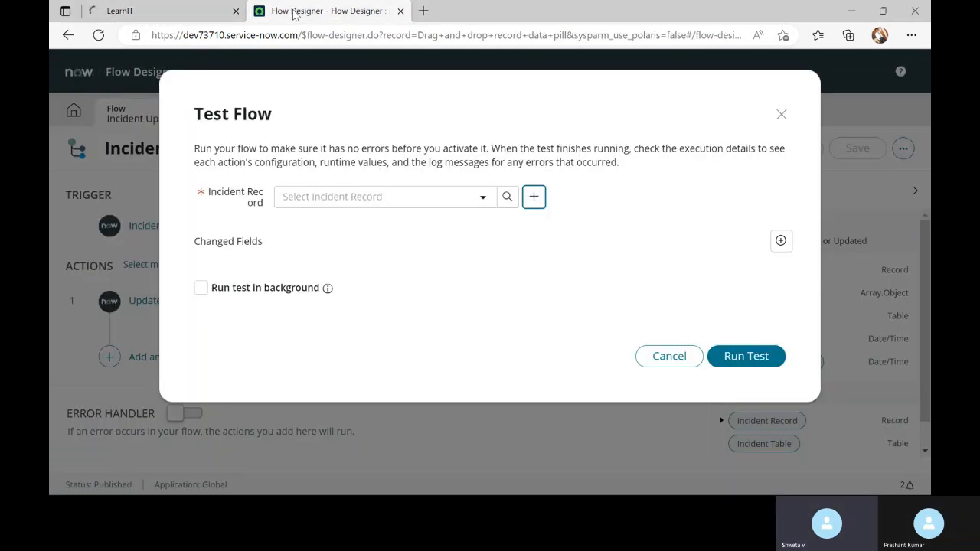
{"action": "left_click", "coordinate": [476, 197]}
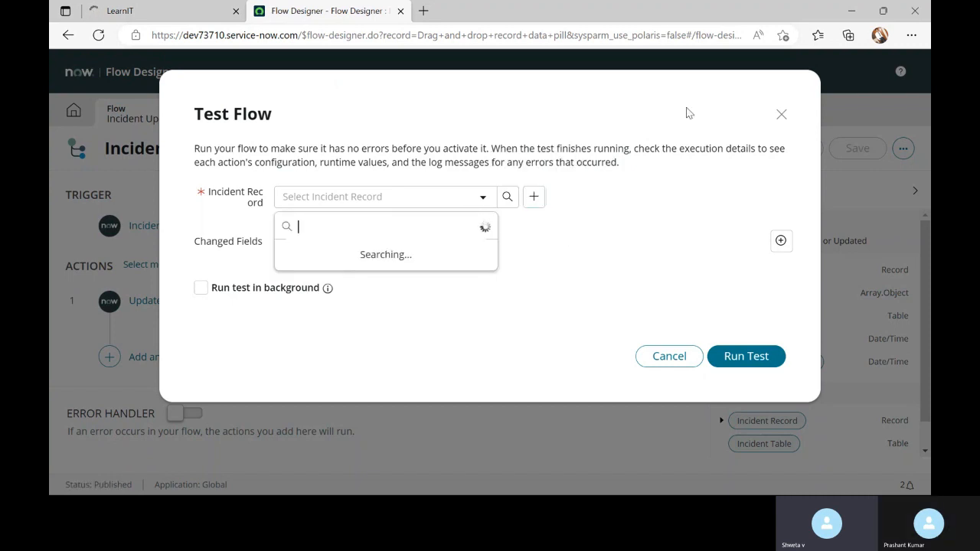
{"action": "left_click", "coordinate": [782, 114]}
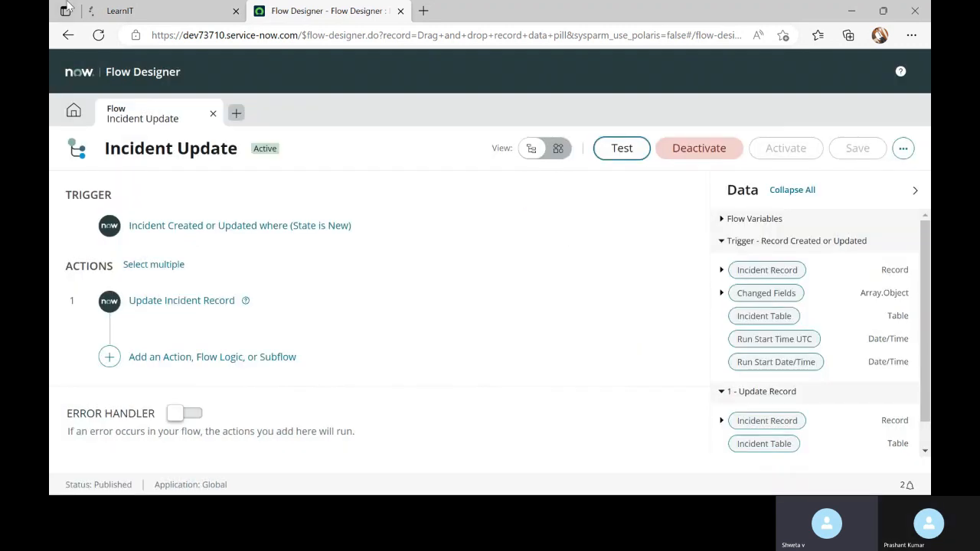
Step: Cancel the pending transactions by loading cancel_my_transaction.do on the instance, then return to the LearnIT home page
{"action": "left_click", "coordinate": [128, 13]}
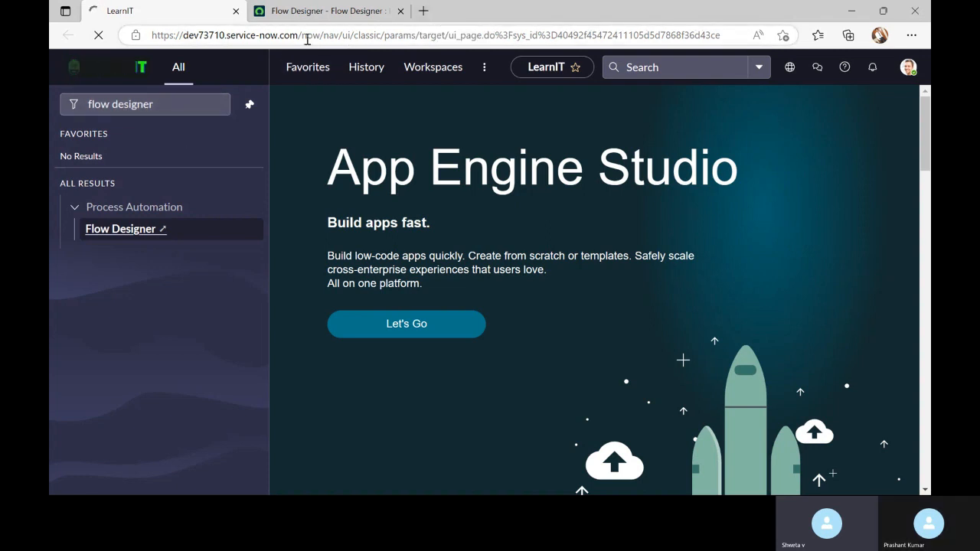
{"action": "left_click_drag", "start_coordinate": [302, 35], "coordinate": [930, 9]}
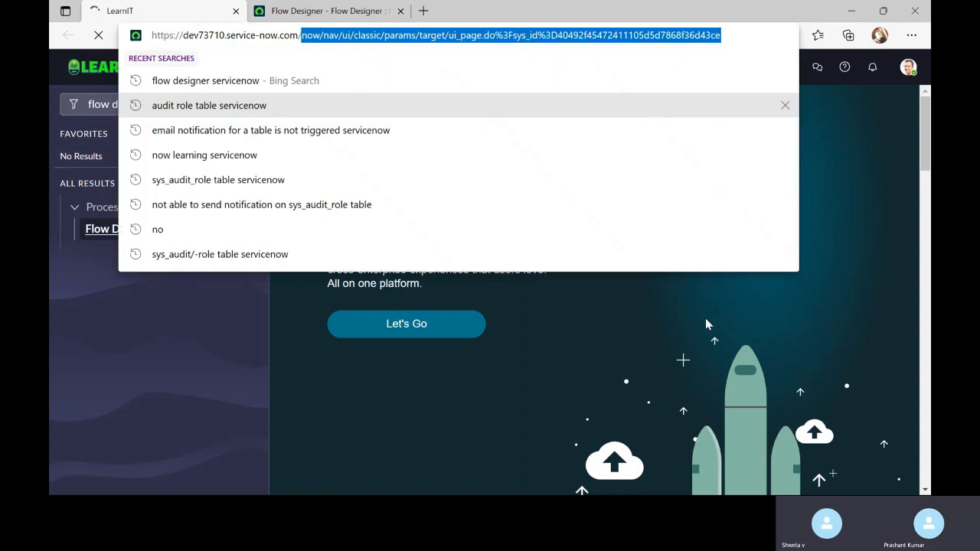
{"action": "type", "text": "cancel_my"}
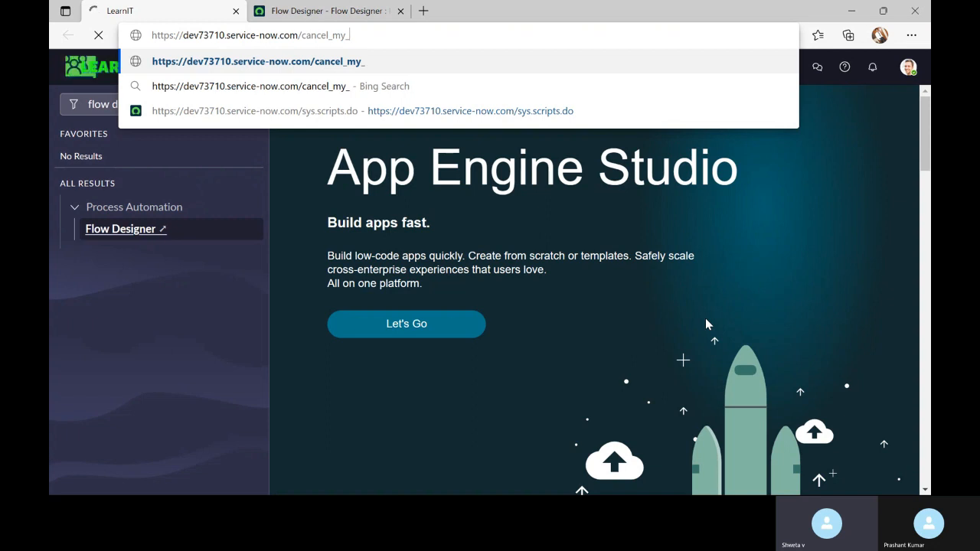
{"action": "type", "text": "_transaction"}
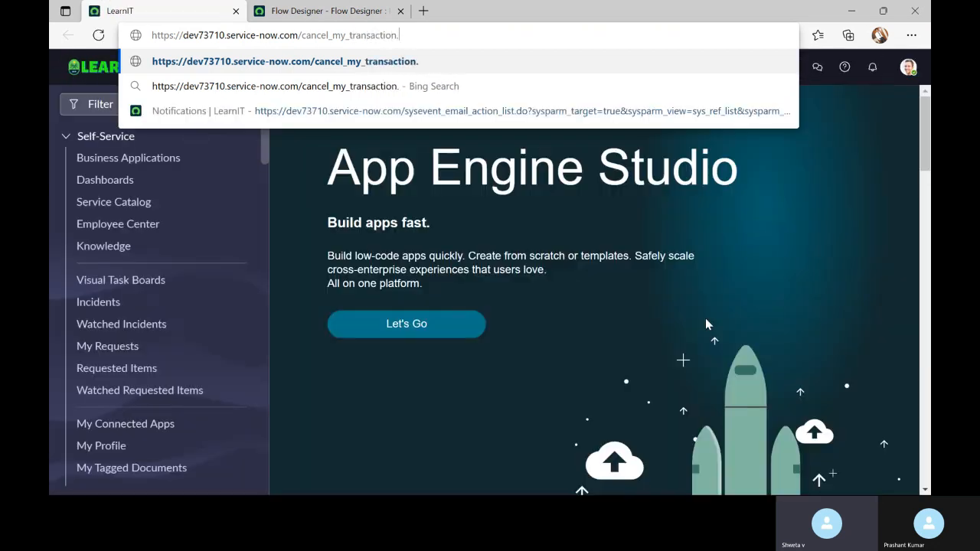
{"action": "type", "text": ".do"}
{"action": "key", "text": "Return"}
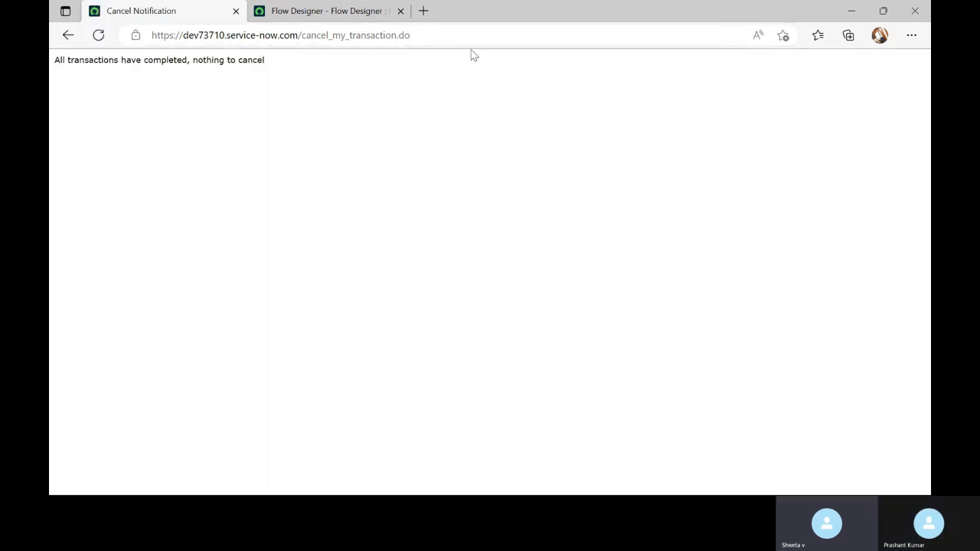
{"action": "left_click", "coordinate": [68, 37]}
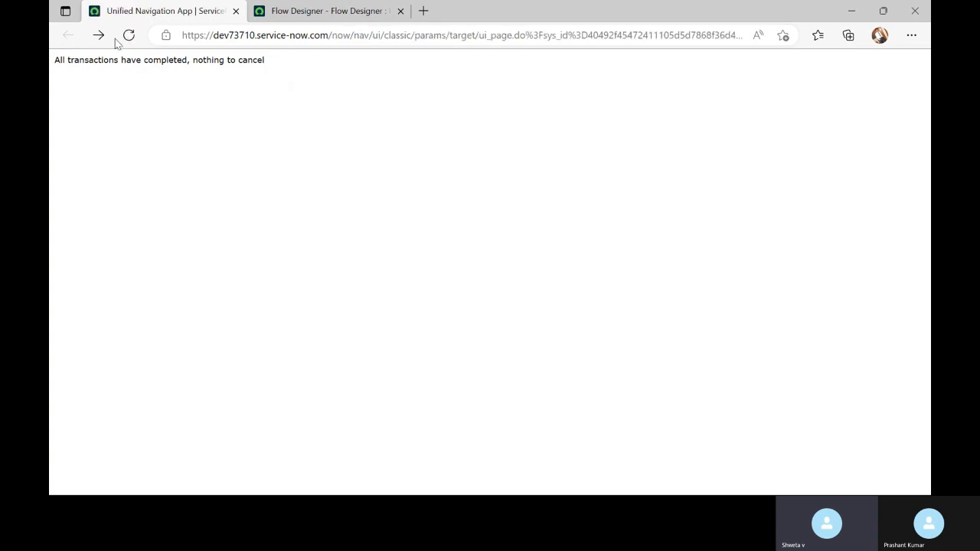
Step: Reopen the test of the Incident Update flow and start a new incident record from it
{"action": "left_click", "coordinate": [314, 10]}
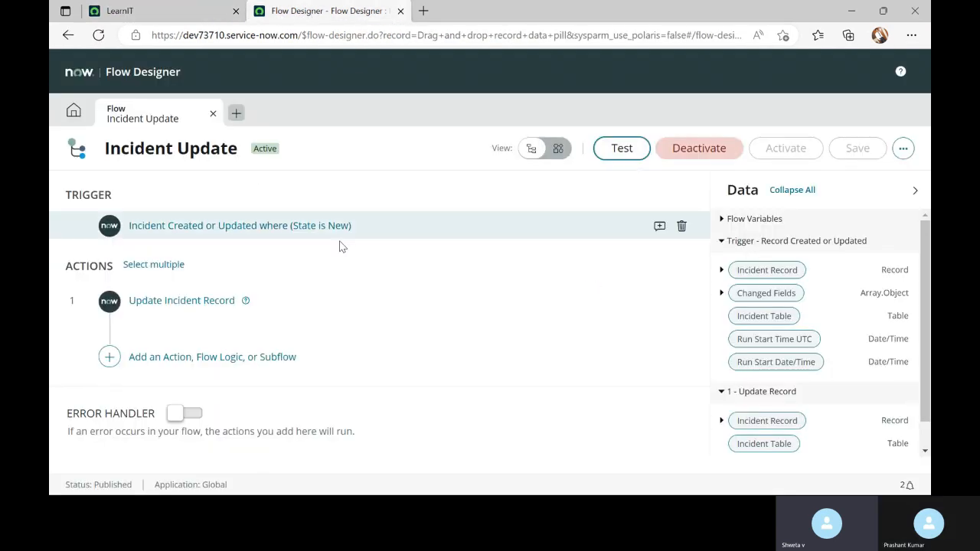
{"action": "left_click", "coordinate": [643, 150]}
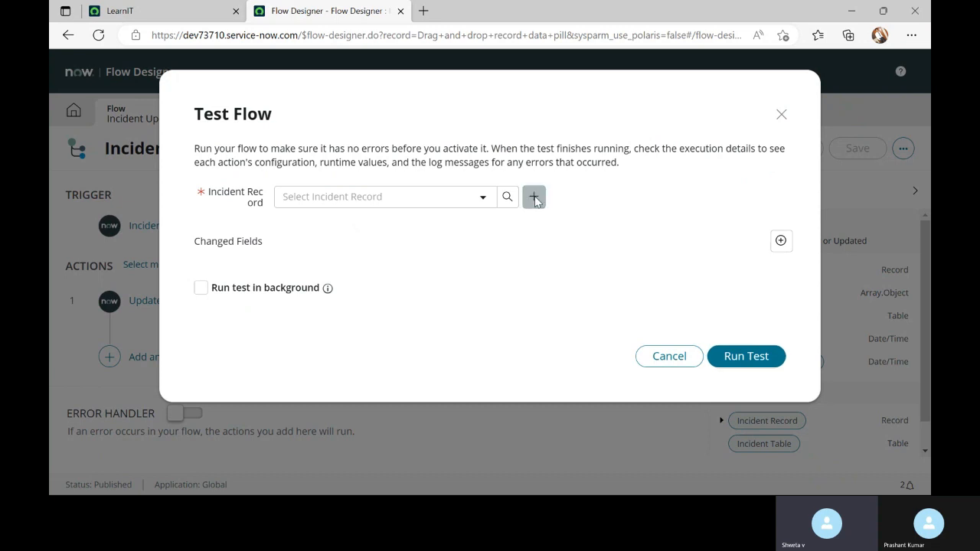
{"action": "left_click", "coordinate": [534, 196]}
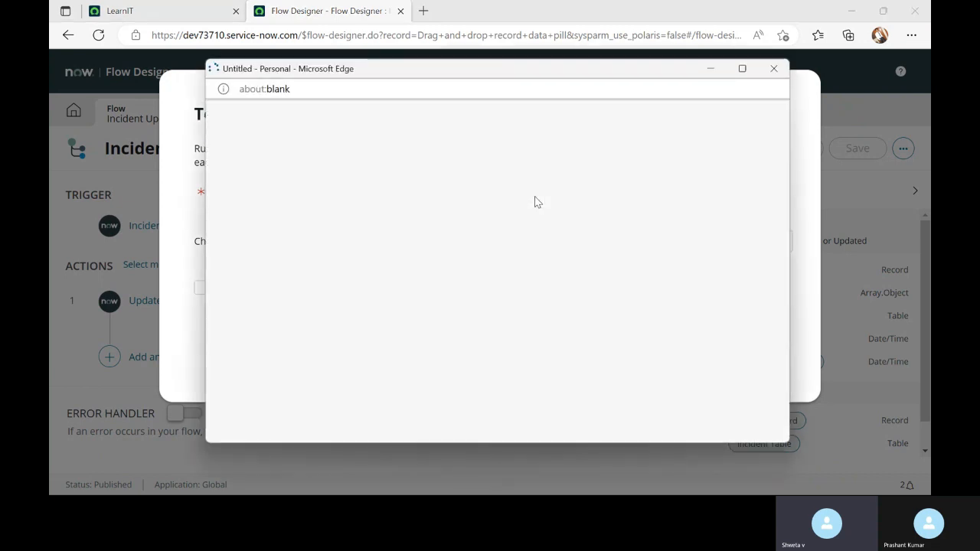
Step: Attach the second SAMAGRA Member Card file from the Desktop folder to the new incident
{"action": "left_click", "coordinate": [623, 116]}
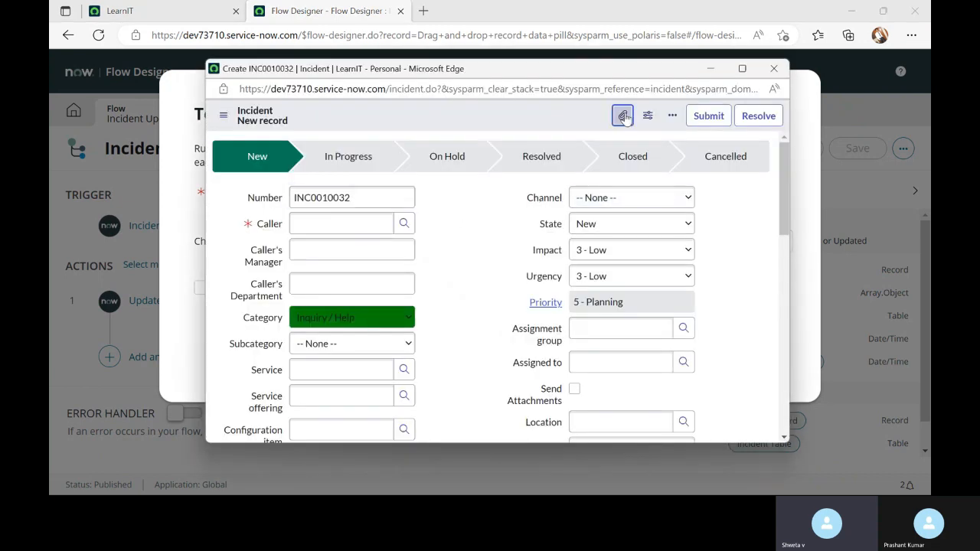
{"action": "left_click", "coordinate": [486, 308]}
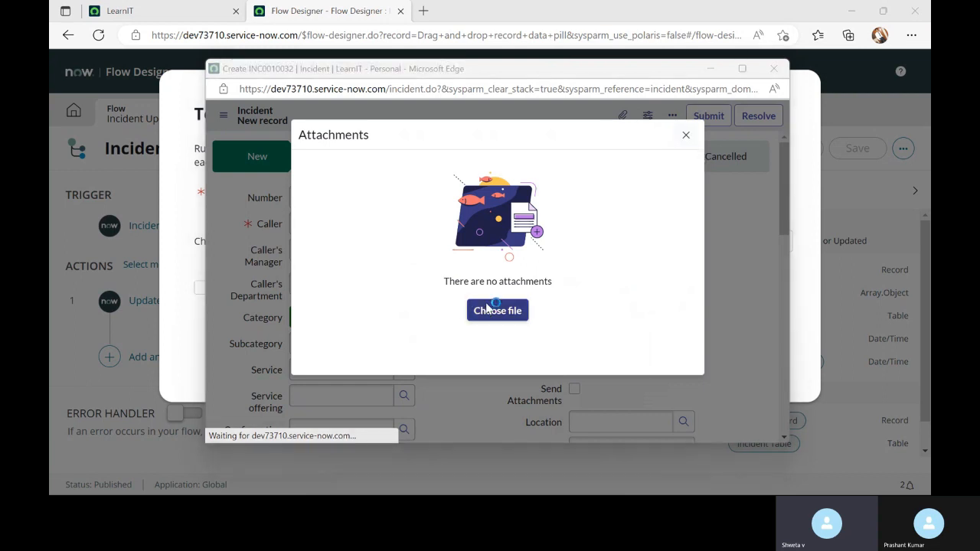
{"action": "left_click", "coordinate": [258, 193]}
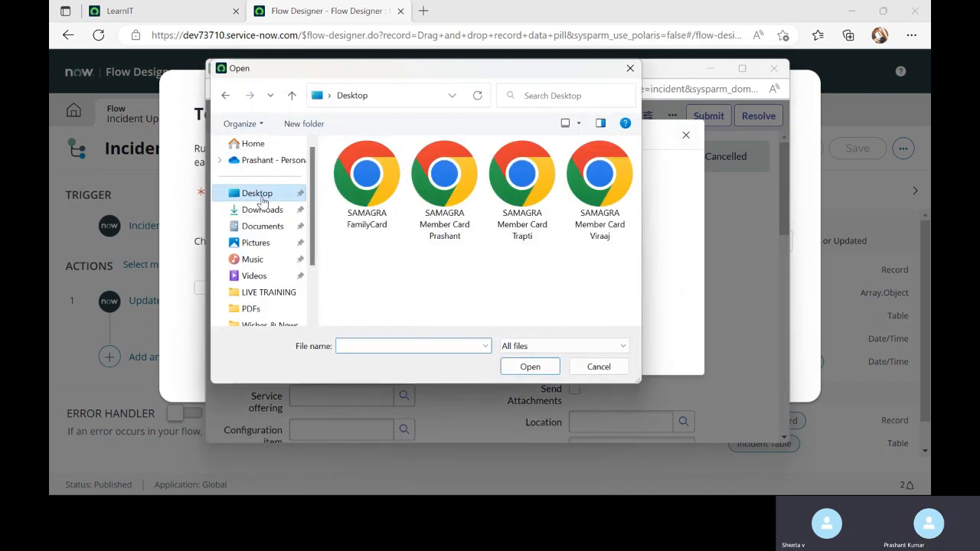
{"action": "left_click", "coordinate": [603, 221]}
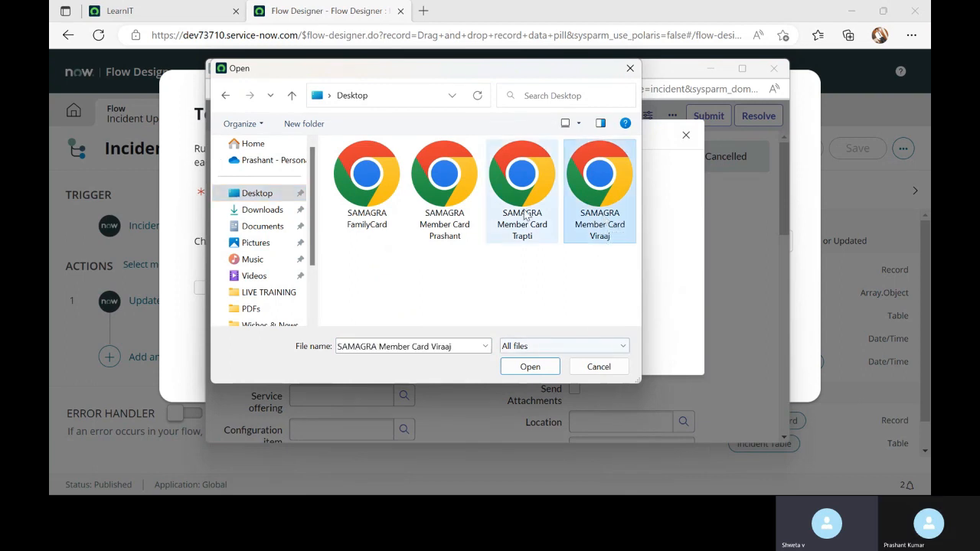
{"action": "left_click", "coordinate": [525, 216]}
{"action": "left_click", "coordinate": [448, 239]}
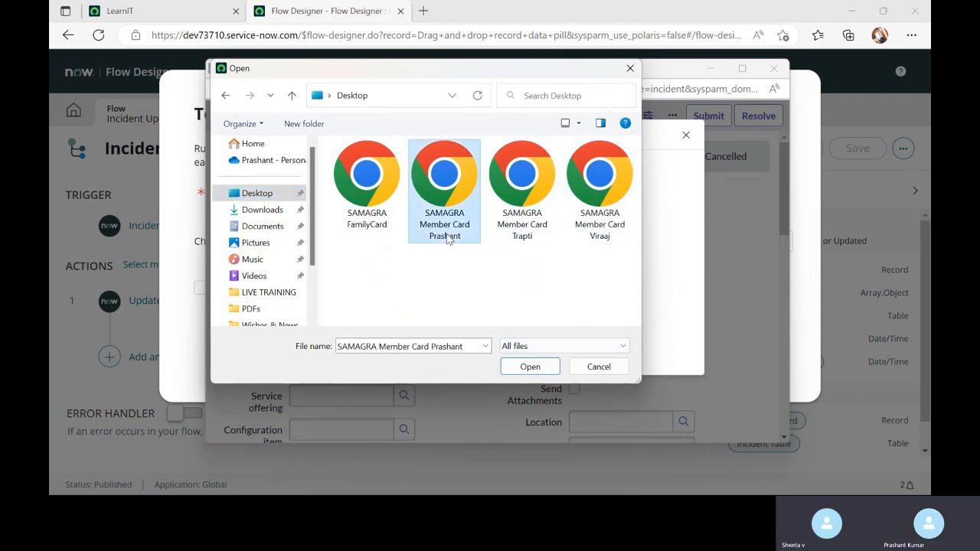
{"action": "left_click", "coordinate": [531, 369]}
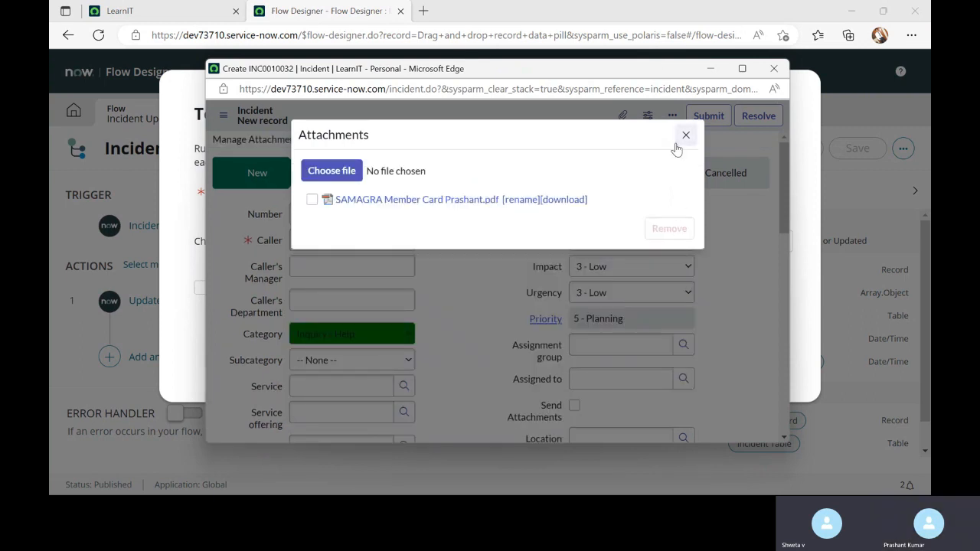
{"action": "left_click", "coordinate": [686, 135]}
Step: Set the incident's caller to Creator User, leave the short description empty and submit the record
{"action": "left_click", "coordinate": [324, 242]}
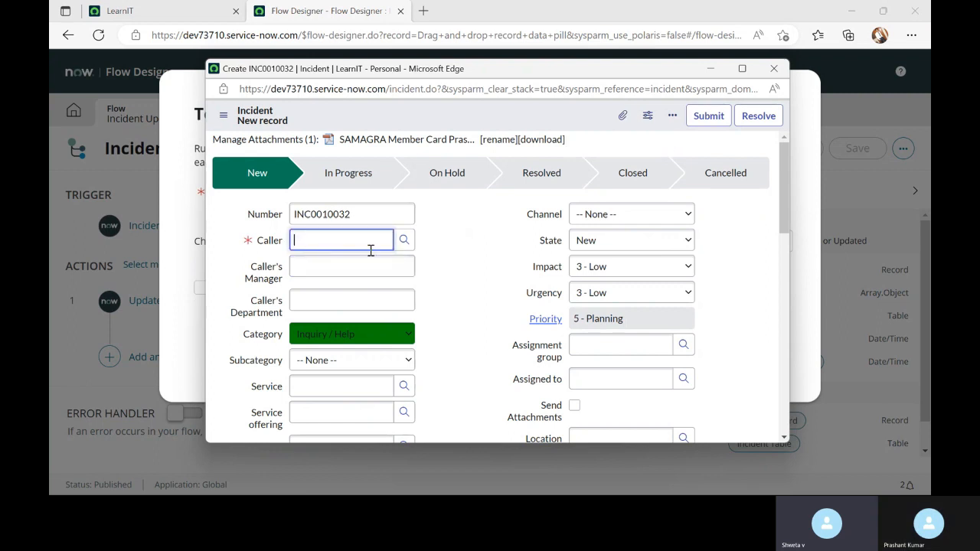
{"action": "left_click", "coordinate": [399, 243]}
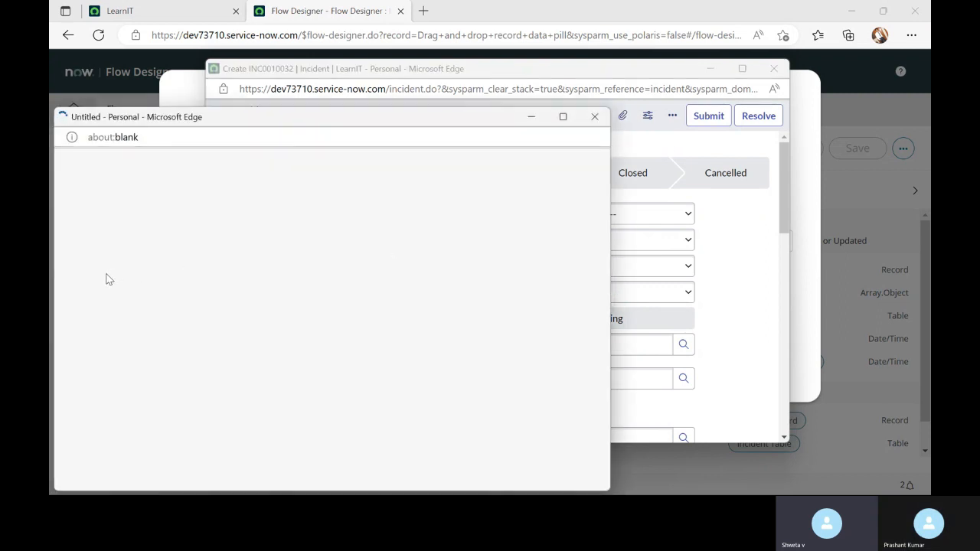
{"action": "left_click", "coordinate": [69, 302]}
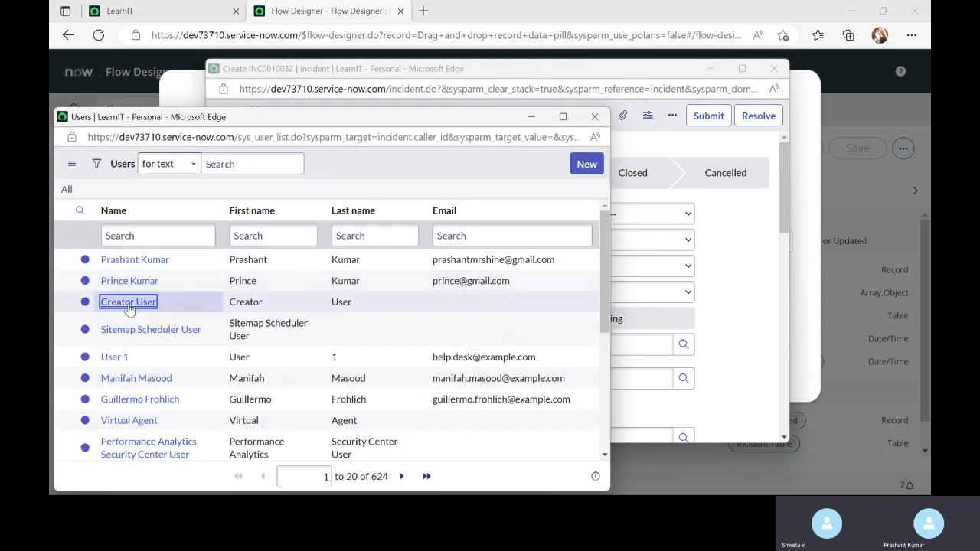
{"action": "scroll", "coordinate": [463, 337], "scroll_direction": "down", "scroll_amount": 3}
{"action": "left_click", "coordinate": [360, 276]}
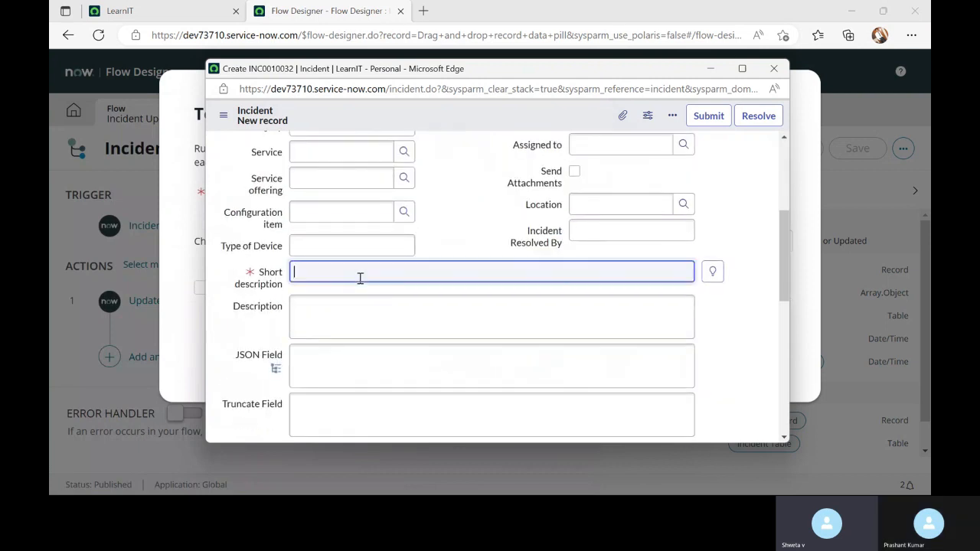
{"action": "scroll", "coordinate": [360, 278], "scroll_direction": "up", "scroll_amount": 4}
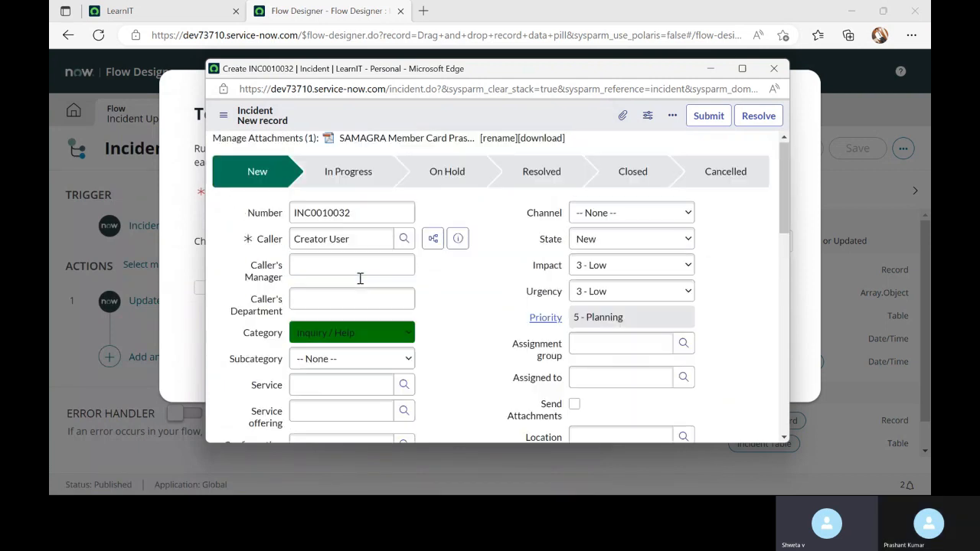
{"action": "left_click", "coordinate": [699, 119]}
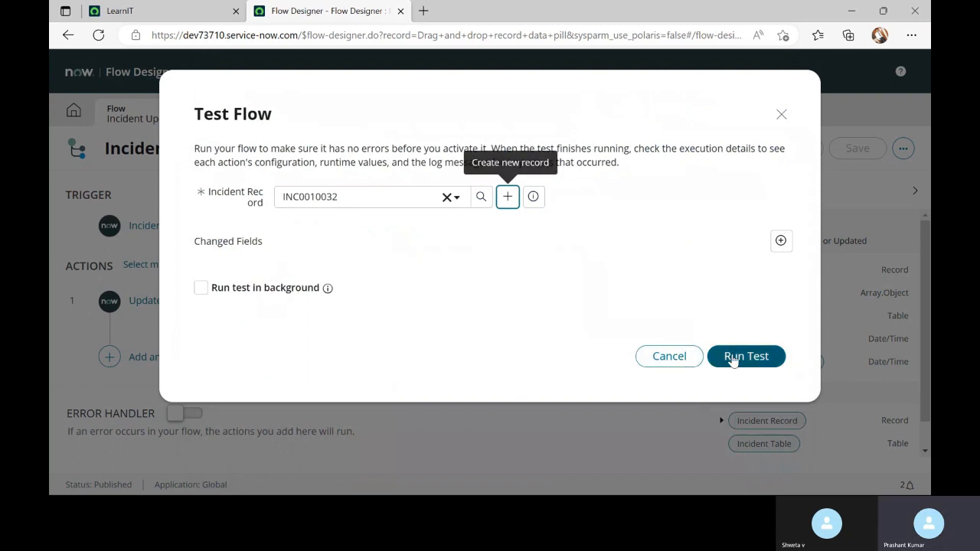
Step: Run the flow test with the new incident and open the Update Record action in its execution details
{"action": "left_click", "coordinate": [732, 358]}
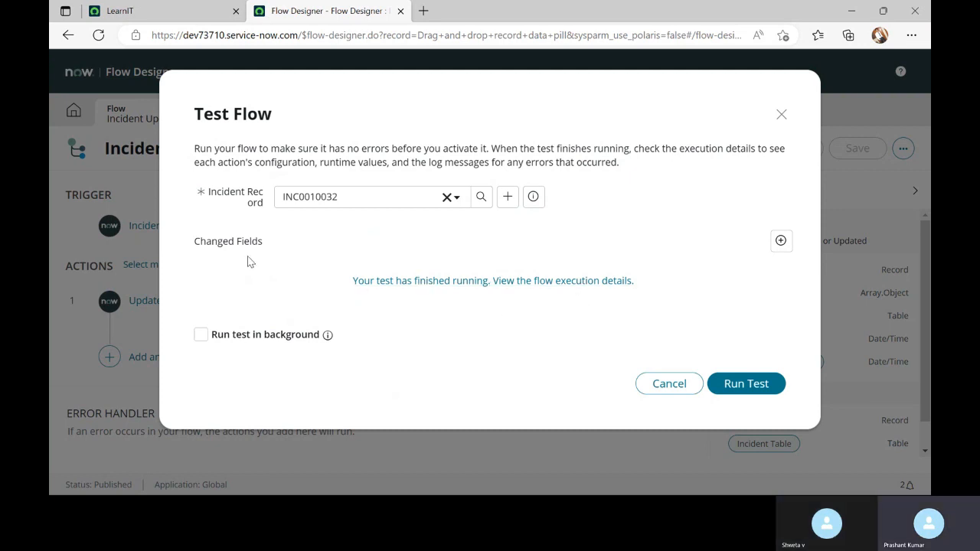
{"action": "left_click", "coordinate": [476, 284]}
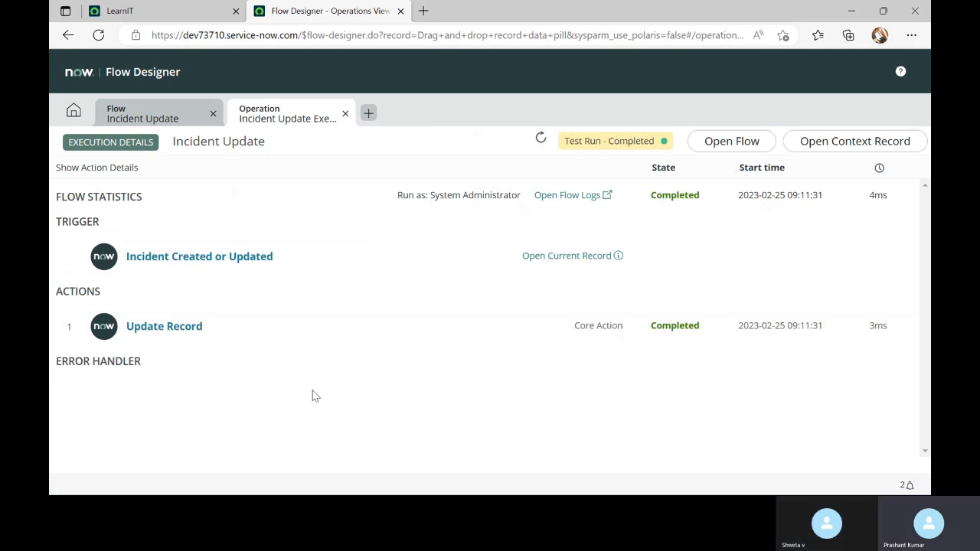
{"action": "left_click", "coordinate": [152, 337]}
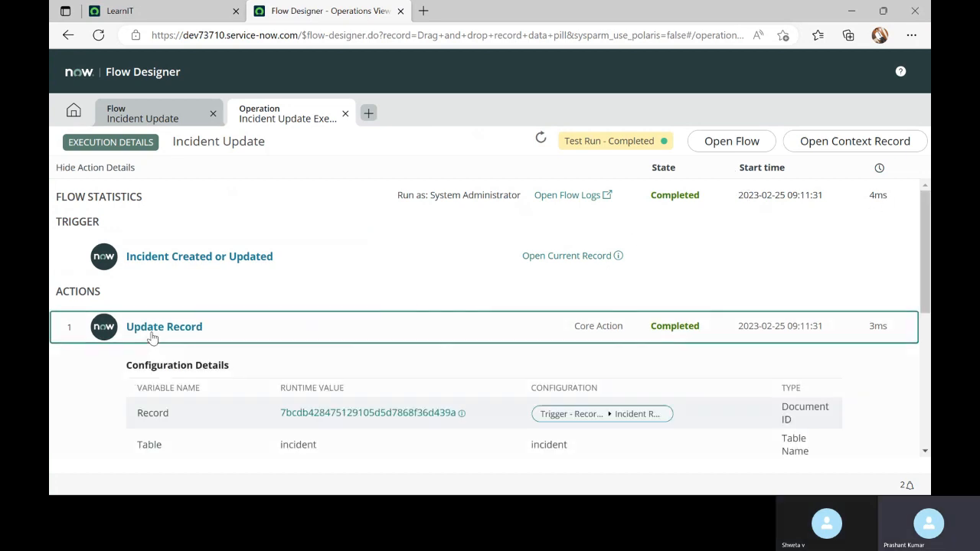
Step: Examine the configuration details and output data of the Update Record action in the flow execution
{"action": "scroll", "coordinate": [153, 337], "scroll_direction": "down", "scroll_amount": 1}
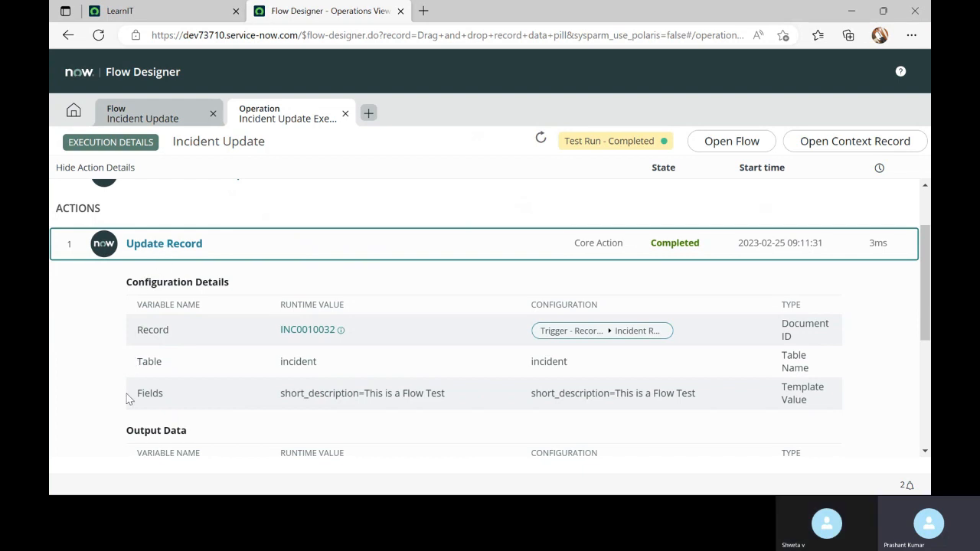
{"action": "scroll", "coordinate": [129, 398], "scroll_direction": "down", "scroll_amount": 1}
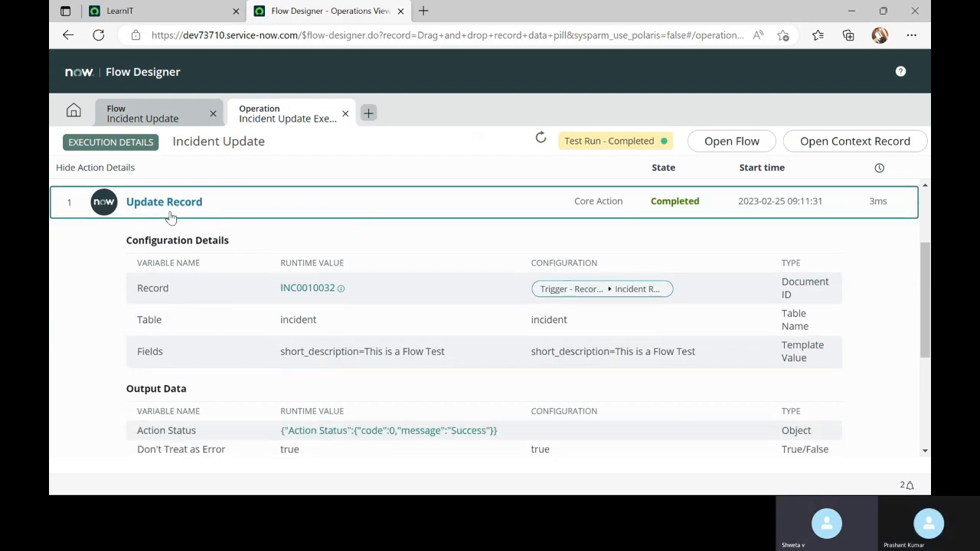
{"action": "scroll", "coordinate": [214, 282], "scroll_direction": "down", "scroll_amount": 3}
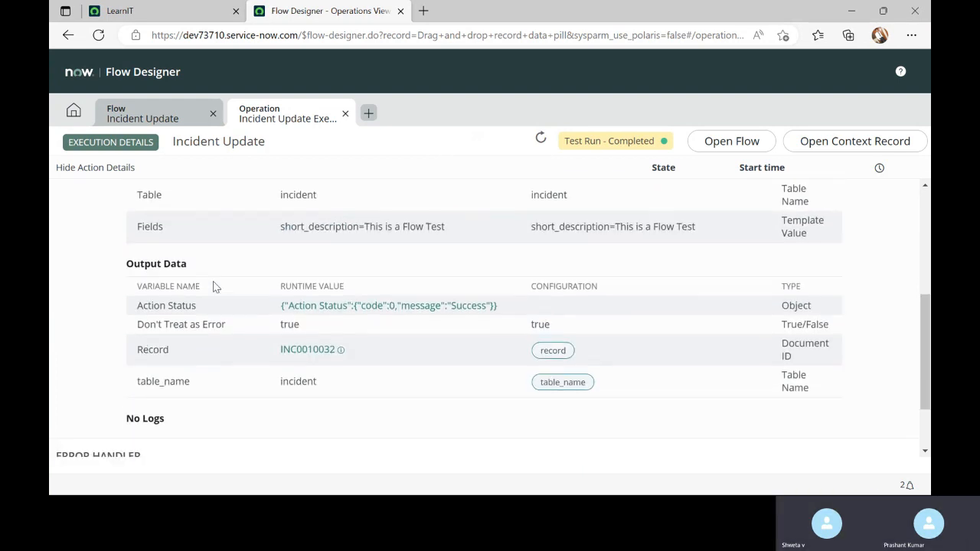
{"action": "scroll", "coordinate": [213, 281], "scroll_direction": "down", "scroll_amount": 2}
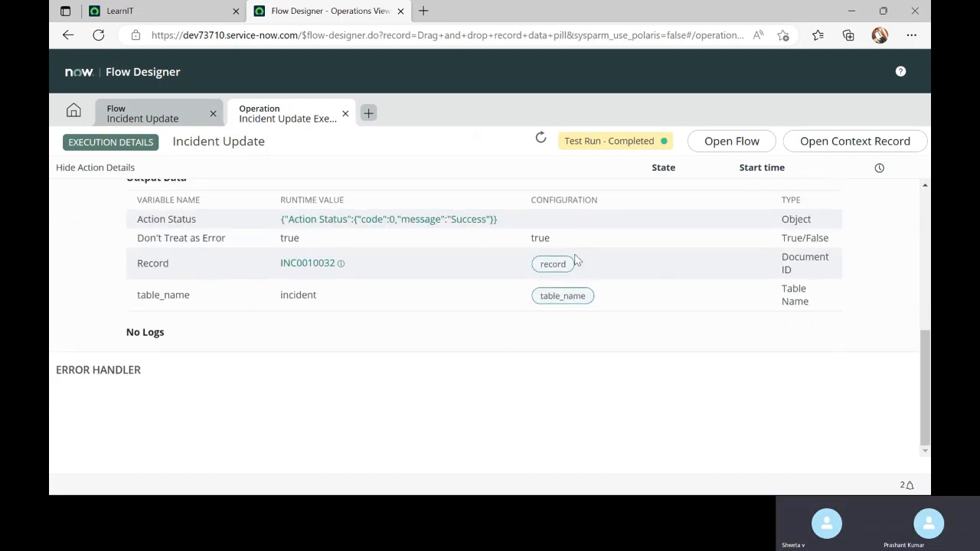
{"action": "scroll", "coordinate": [722, 339], "scroll_direction": "up", "scroll_amount": 3}
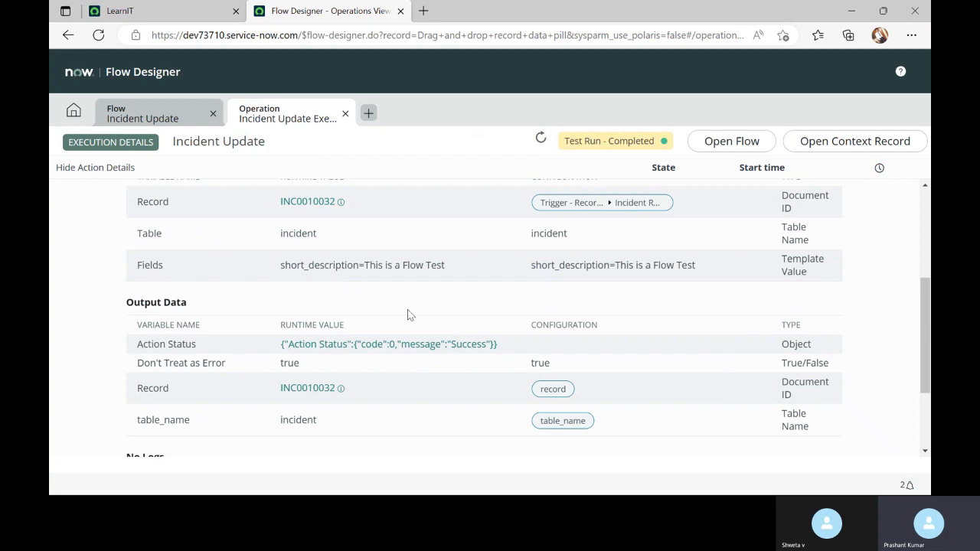
{"action": "scroll", "coordinate": [408, 311], "scroll_direction": "up", "scroll_amount": 4}
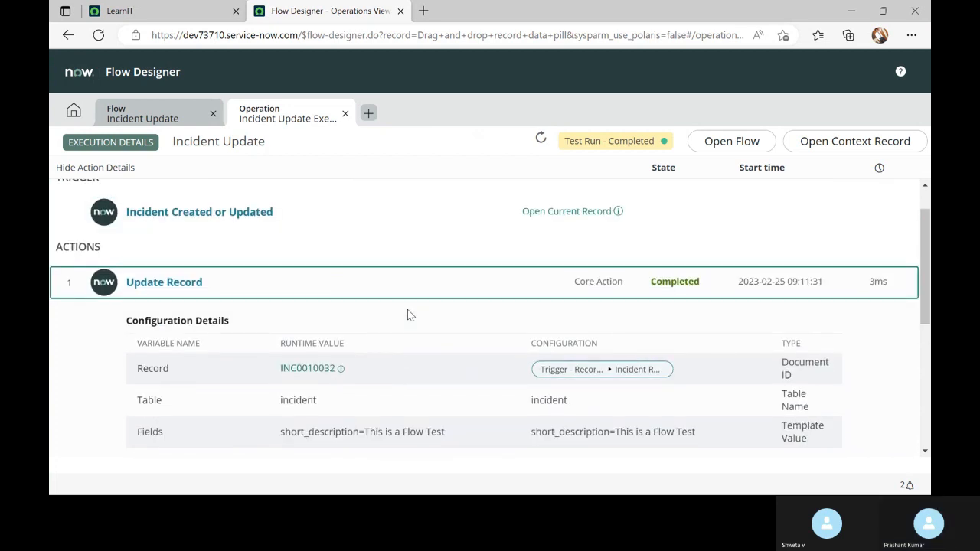
{"action": "scroll", "coordinate": [408, 314], "scroll_direction": "down", "scroll_amount": 4}
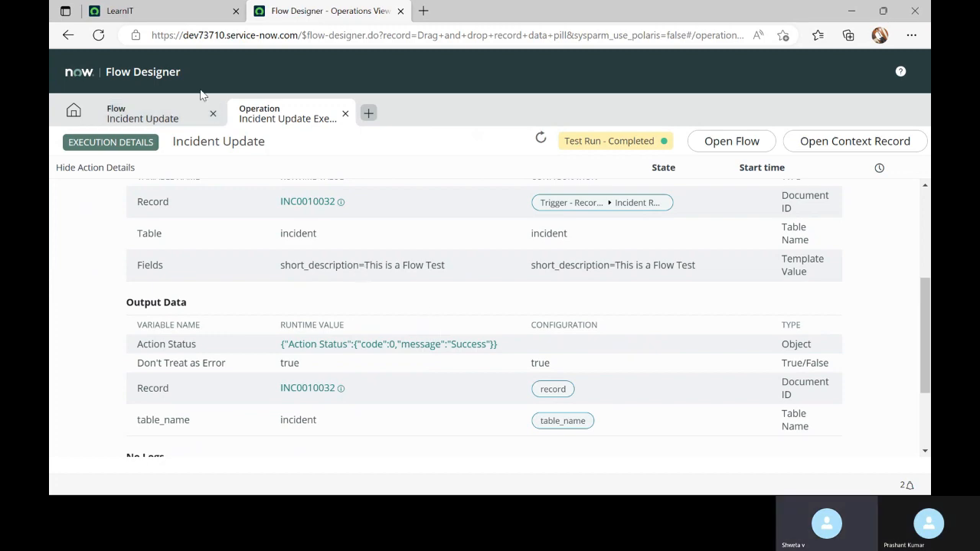
{"action": "left_click", "coordinate": [173, 19]}
{"action": "left_click", "coordinate": [322, 11]}
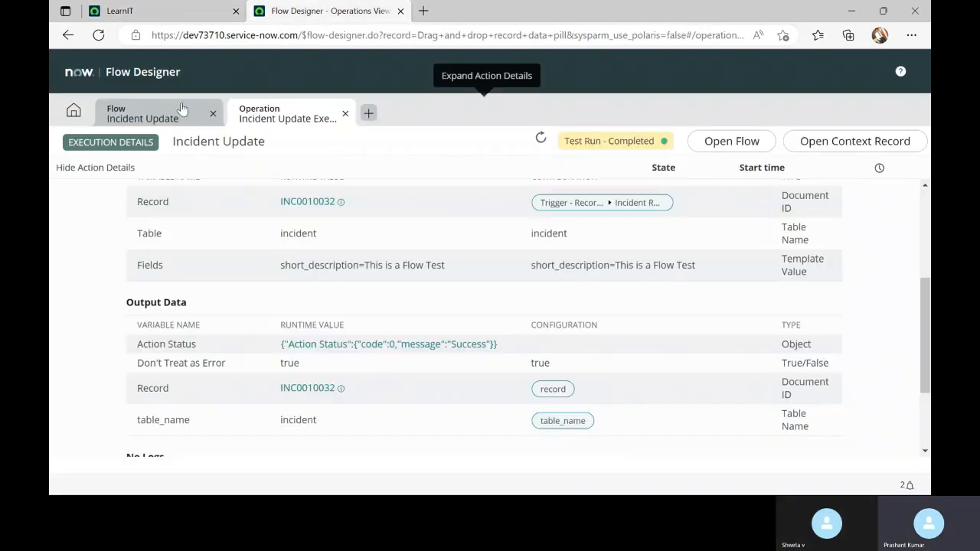
Step: Close the flow's test dialog and return to the configuration details in the Incident Update execution
{"action": "left_click", "coordinate": [157, 112]}
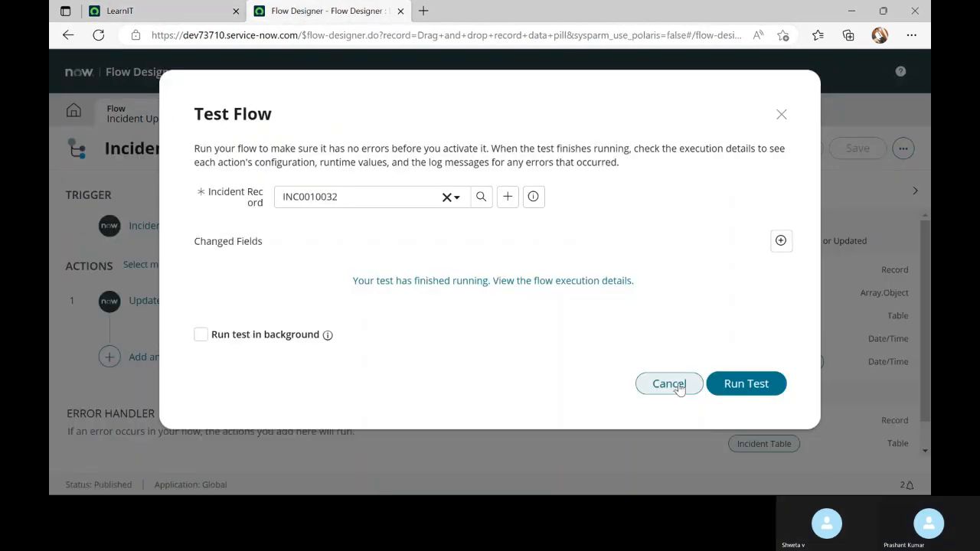
{"action": "left_click", "coordinate": [781, 115]}
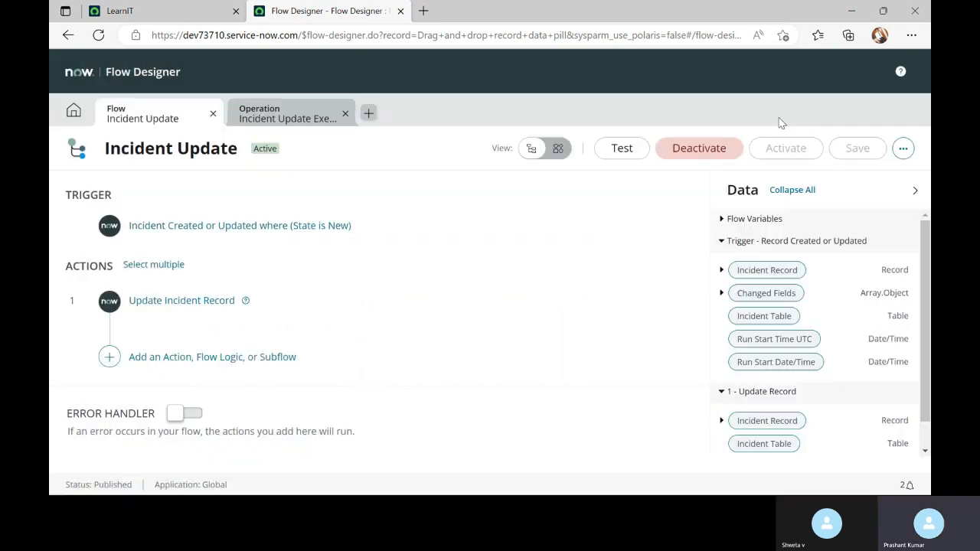
{"action": "left_click", "coordinate": [158, 297]}
{"action": "left_click_drag", "start_coordinate": [469, 340], "coordinate": [379, 313]}
{"action": "left_click", "coordinate": [286, 116]}
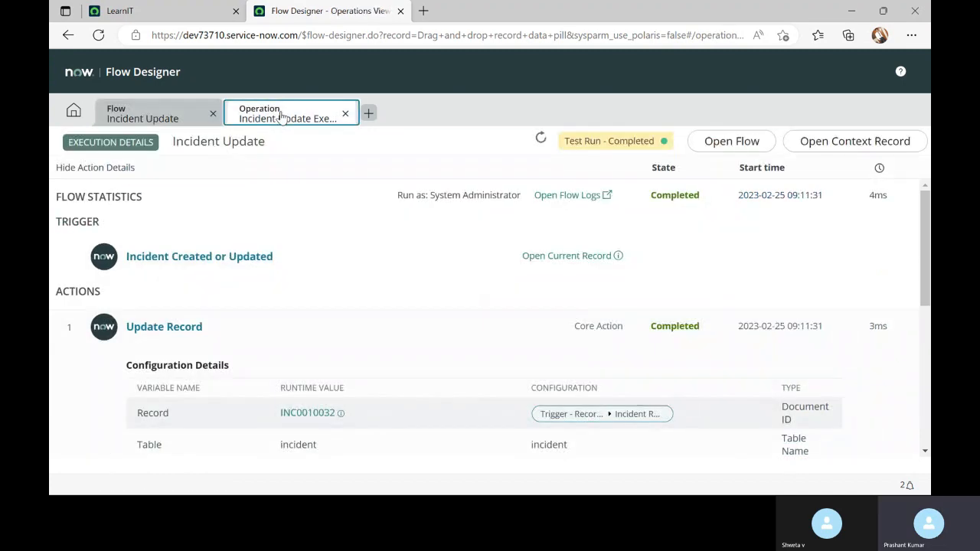
{"action": "scroll", "coordinate": [392, 323], "scroll_direction": "down", "scroll_amount": 2}
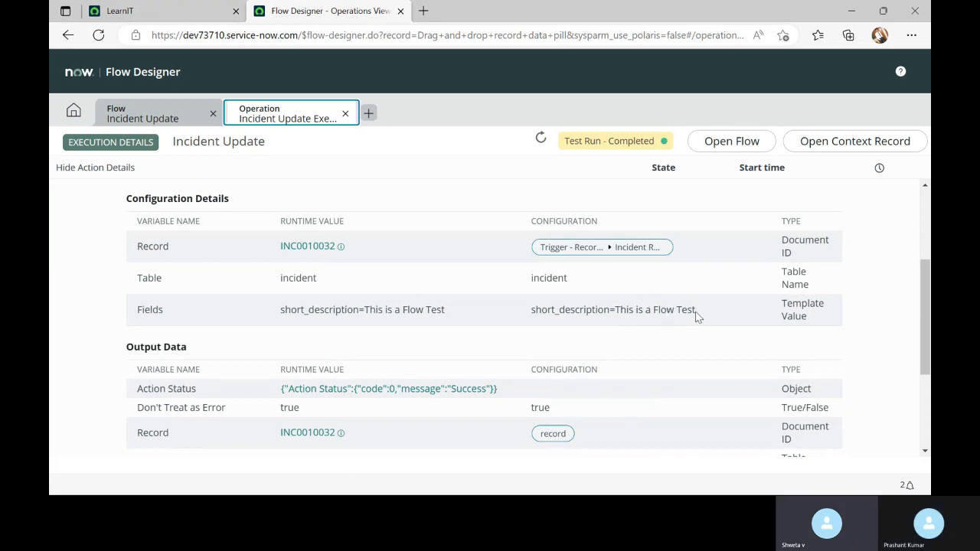
Step: Preview the incident processed by the Update Record action and check its short description
{"action": "left_click", "coordinate": [324, 253]}
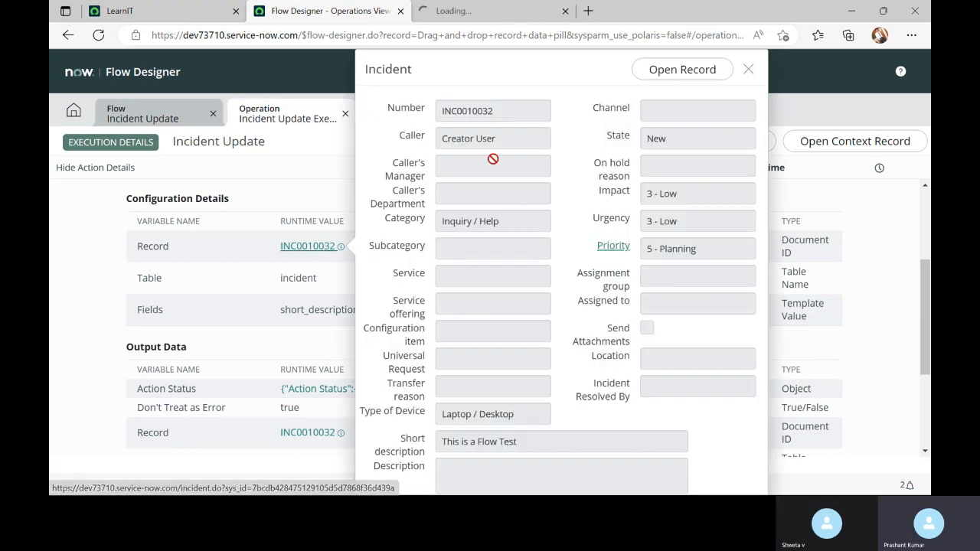
{"action": "left_click_drag", "start_coordinate": [535, 442], "coordinate": [390, 433]}
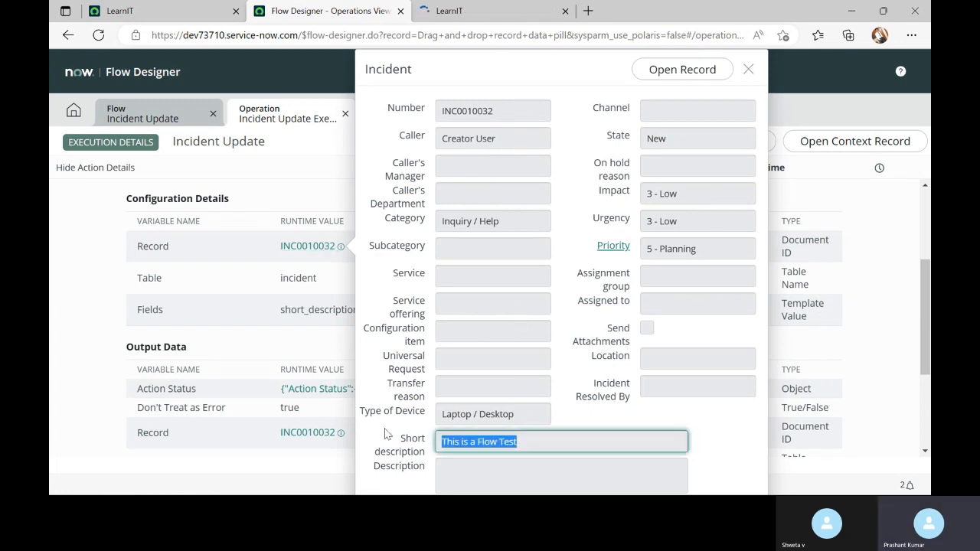
{"action": "left_click", "coordinate": [95, 267]}
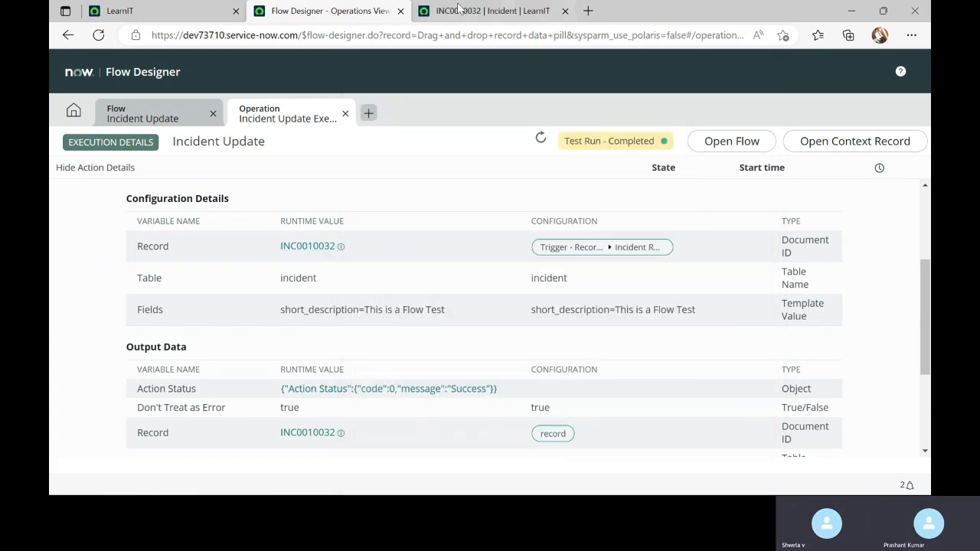
Step: Review the full incident record, including its activities, and close it to return to the execution details
{"action": "left_click", "coordinate": [485, 10]}
{"action": "scroll", "coordinate": [384, 269], "scroll_direction": "down", "scroll_amount": 1}
{"action": "scroll", "coordinate": [396, 279], "scroll_direction": "down", "scroll_amount": 10}
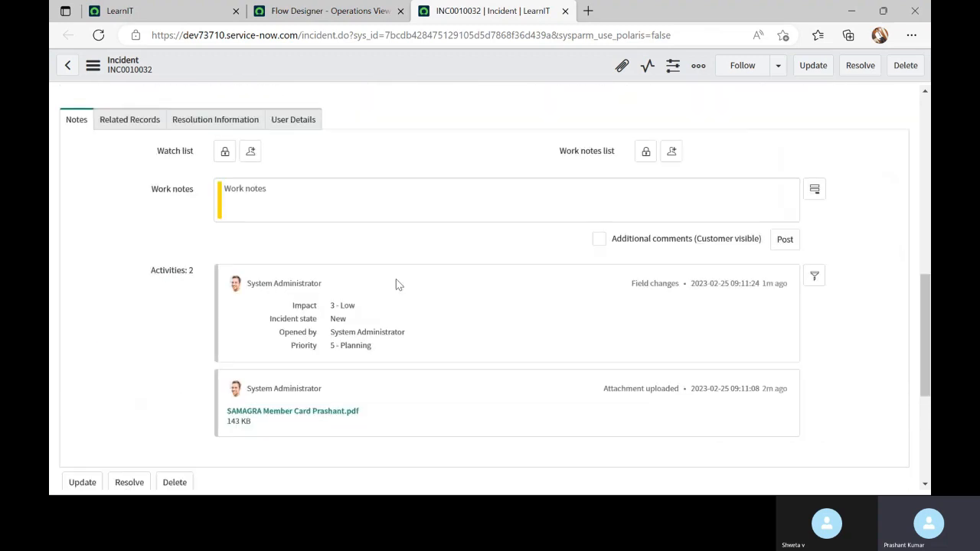
{"action": "scroll", "coordinate": [396, 278], "scroll_direction": "up", "scroll_amount": 12}
{"action": "scroll", "coordinate": [396, 278], "scroll_direction": "up", "scroll_amount": 1}
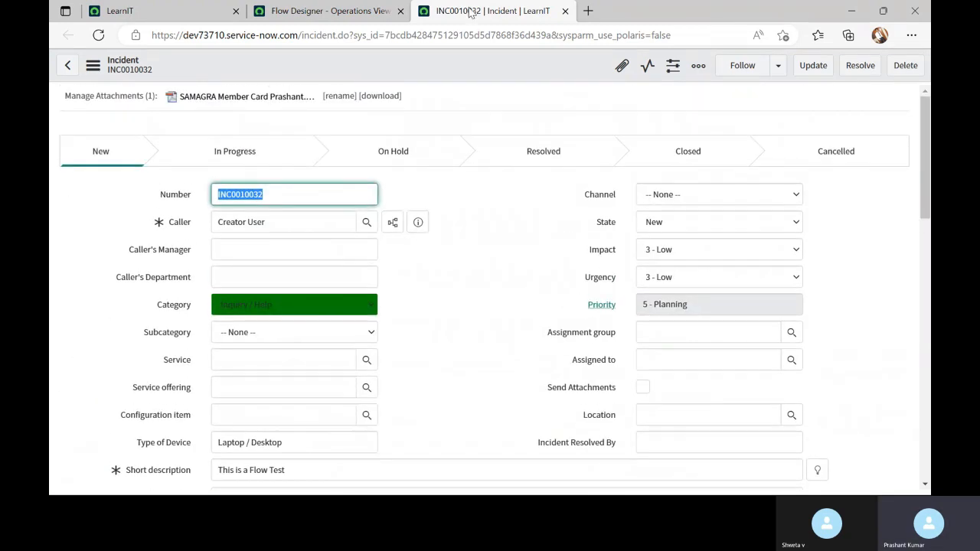
{"action": "left_click", "coordinate": [565, 10]}
Step: Examine the execution's flow statistics, trigger, Update Record runtime values, output data, logs and error handler section
{"action": "scroll", "coordinate": [52, 332], "scroll_direction": "down", "scroll_amount": 1}
{"action": "scroll", "coordinate": [52, 332], "scroll_direction": "down", "scroll_amount": 1}
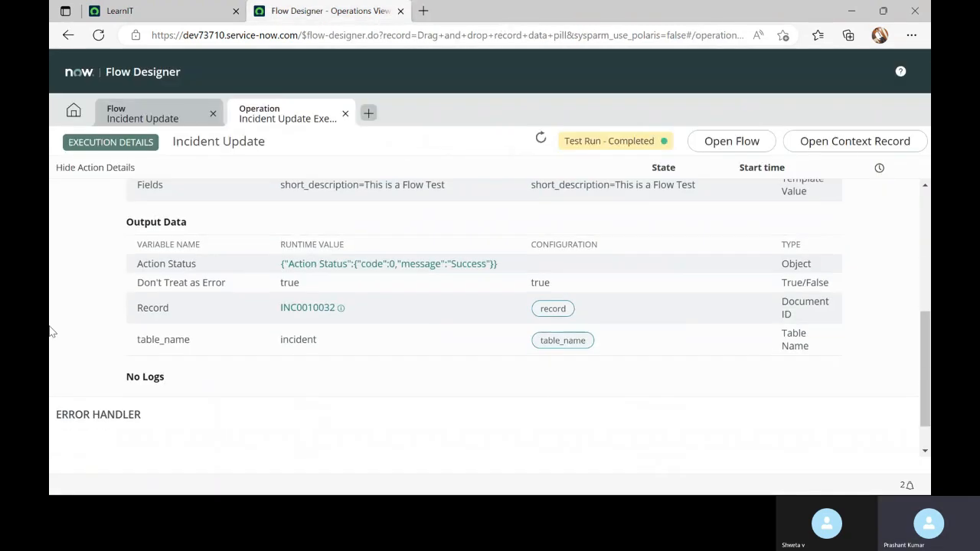
{"action": "scroll", "coordinate": [52, 332], "scroll_direction": "up", "scroll_amount": 3}
{"action": "scroll", "coordinate": [52, 331], "scroll_direction": "down", "scroll_amount": 2}
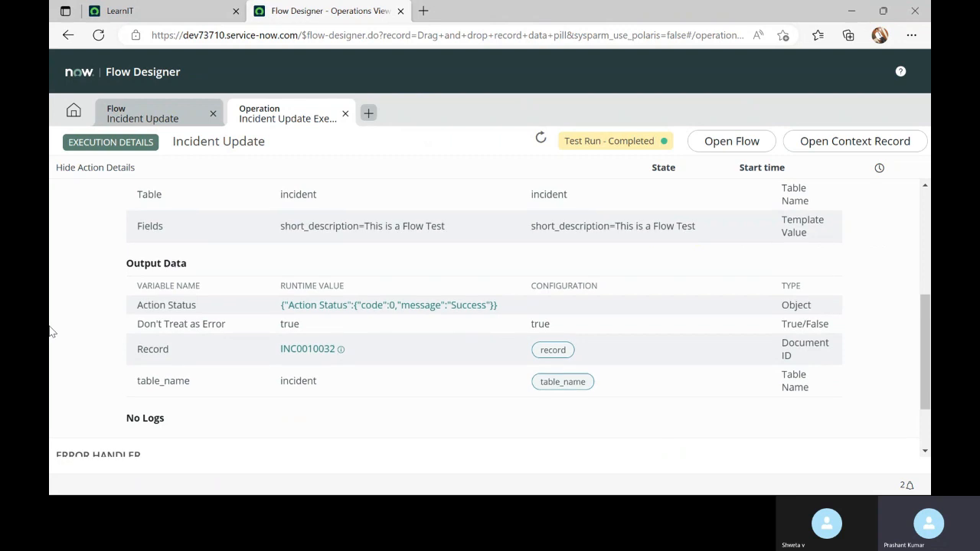
{"action": "scroll", "coordinate": [57, 385], "scroll_direction": "down", "scroll_amount": 1}
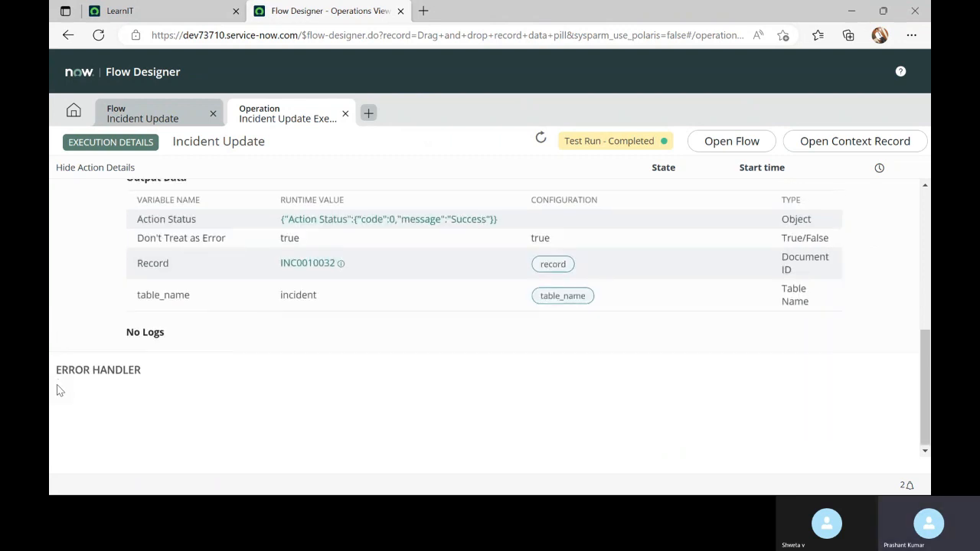
{"action": "scroll", "coordinate": [220, 394], "scroll_direction": "up", "scroll_amount": 3}
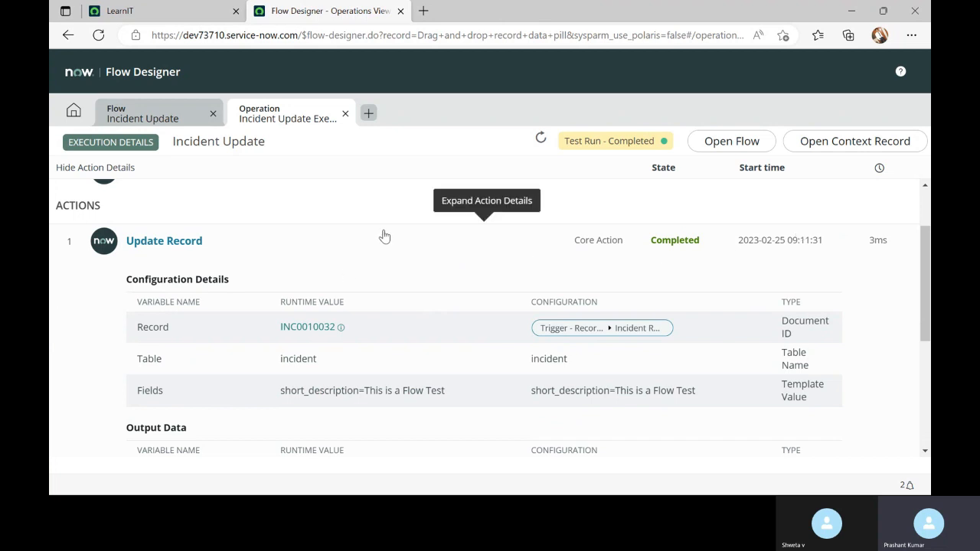
{"action": "scroll", "coordinate": [407, 251], "scroll_direction": "down", "scroll_amount": 1}
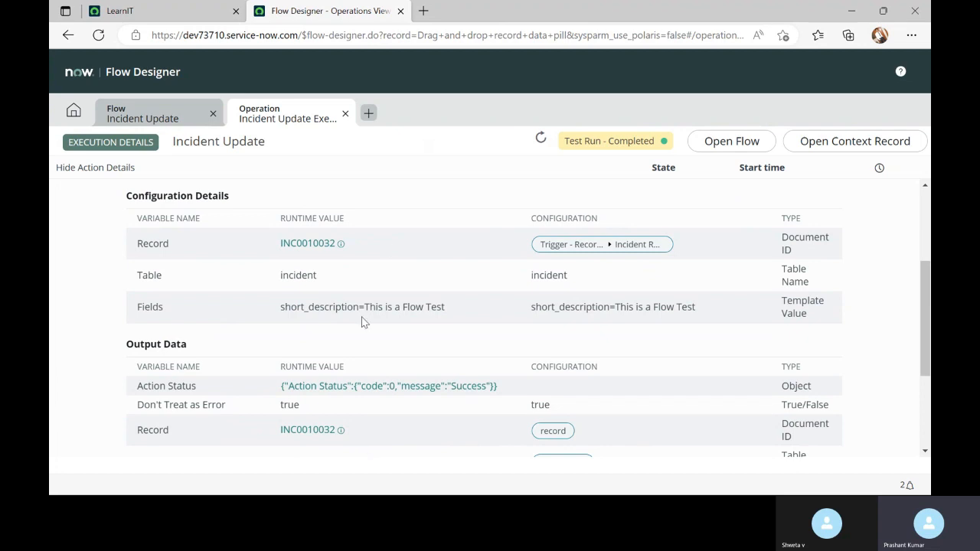
{"action": "scroll", "coordinate": [764, 305], "scroll_direction": "up", "scroll_amount": 2}
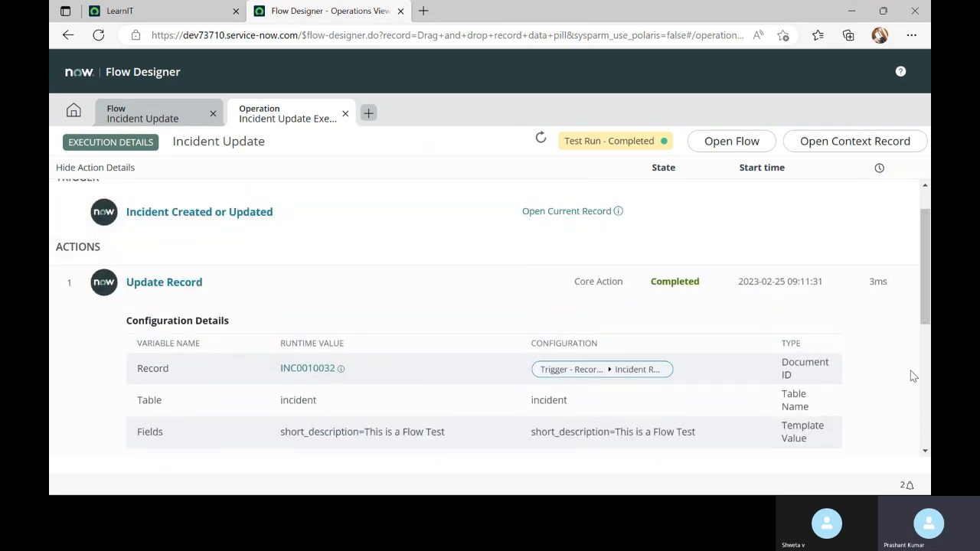
{"action": "scroll", "coordinate": [898, 370], "scroll_direction": "up", "scroll_amount": 1}
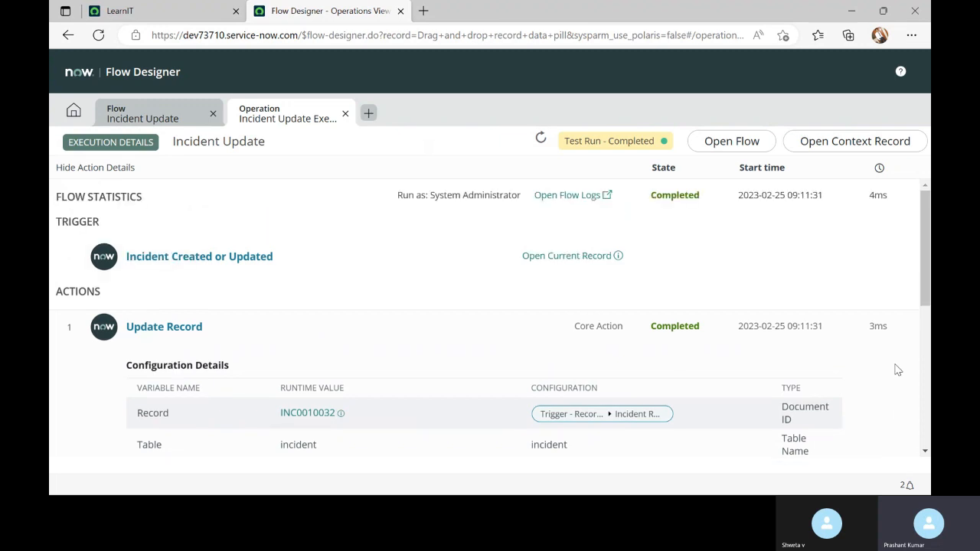
{"action": "scroll", "coordinate": [439, 344], "scroll_direction": "down", "scroll_amount": 3}
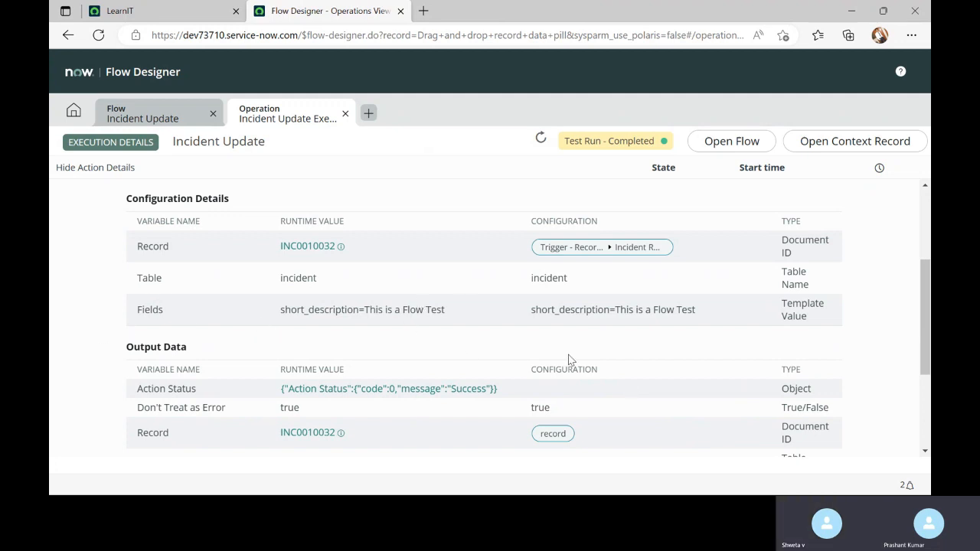
{"action": "scroll", "coordinate": [496, 339], "scroll_direction": "up", "scroll_amount": 1}
{"action": "scroll", "coordinate": [496, 339], "scroll_direction": "up", "scroll_amount": 3}
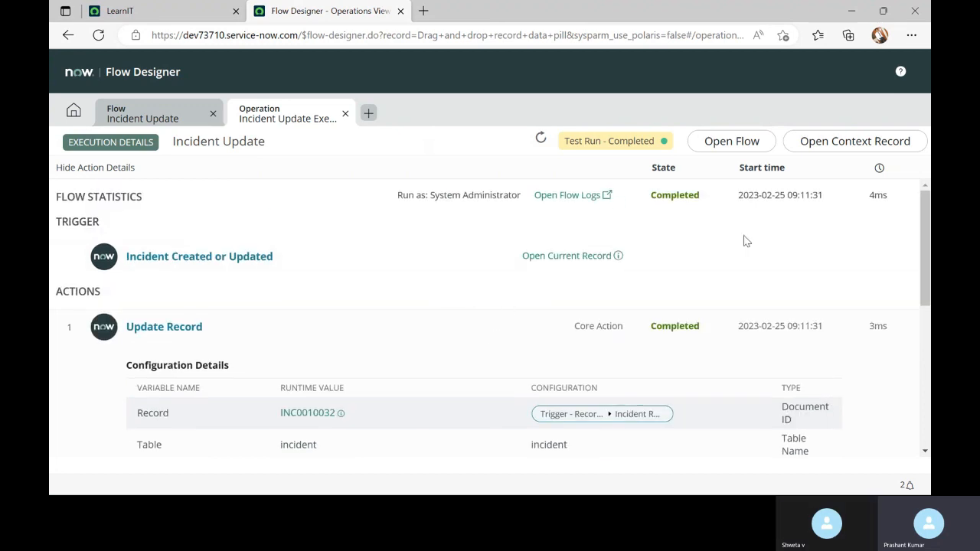
{"action": "scroll", "coordinate": [880, 350], "scroll_direction": "down", "scroll_amount": 4}
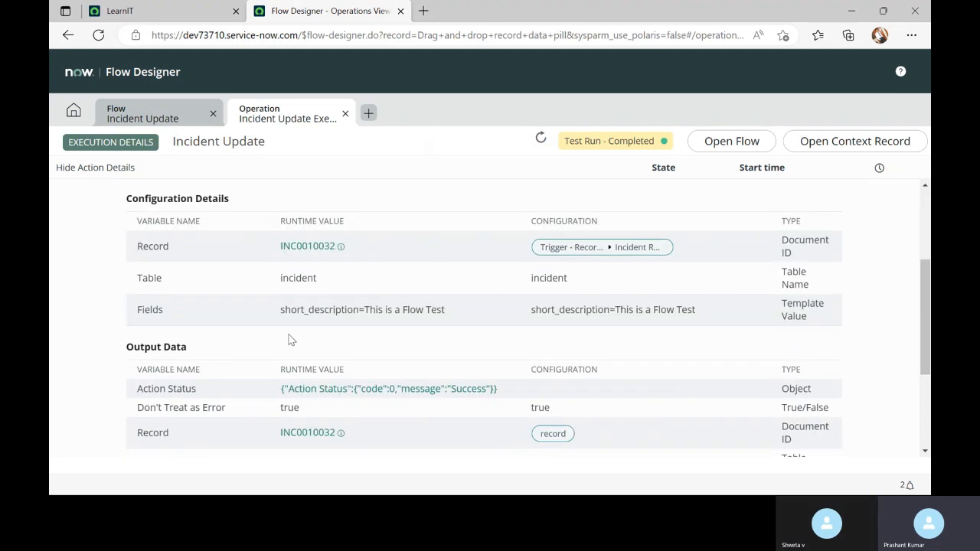
{"action": "left_click_drag", "start_coordinate": [163, 246], "coordinate": [885, 427]}
{"action": "scroll", "coordinate": [874, 398], "scroll_direction": "down", "scroll_amount": 3}
{"action": "left_click", "coordinate": [60, 301]}
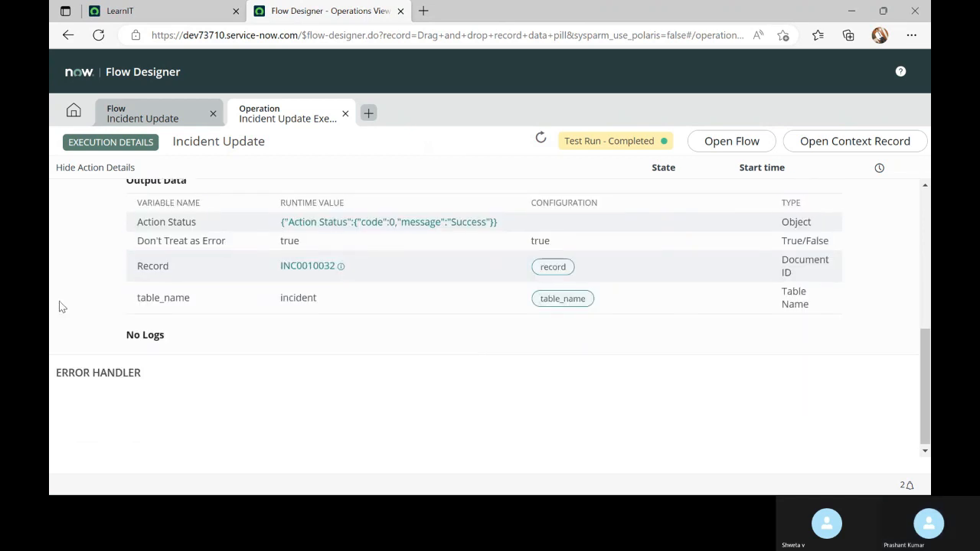
{"action": "scroll", "coordinate": [60, 301], "scroll_direction": "up", "scroll_amount": 2}
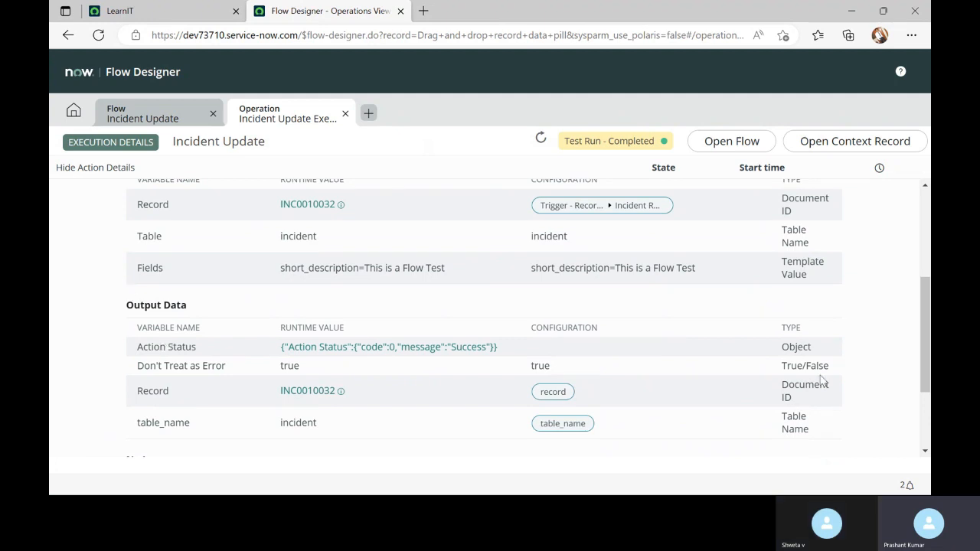
{"action": "scroll", "coordinate": [345, 244], "scroll_direction": "up", "scroll_amount": 1}
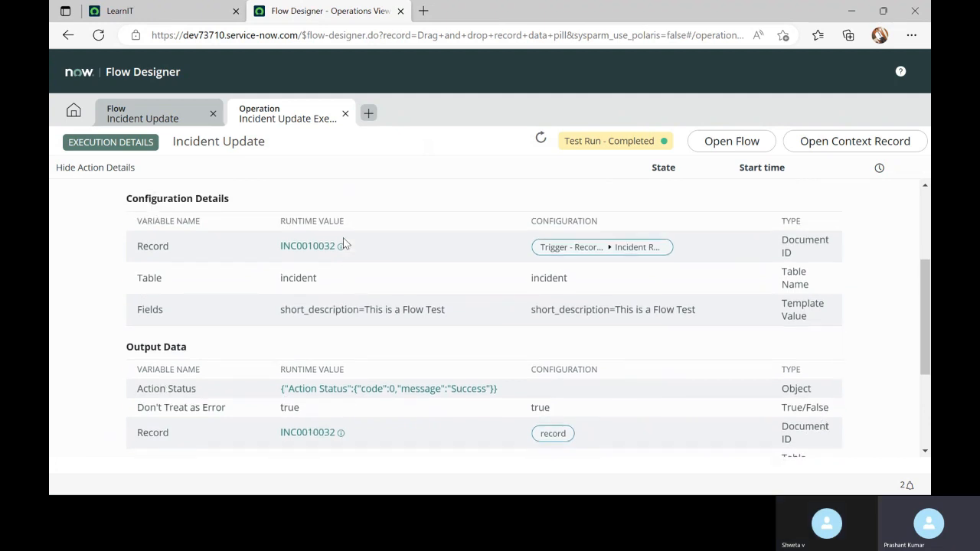
{"action": "scroll", "coordinate": [602, 297], "scroll_direction": "up", "scroll_amount": 1}
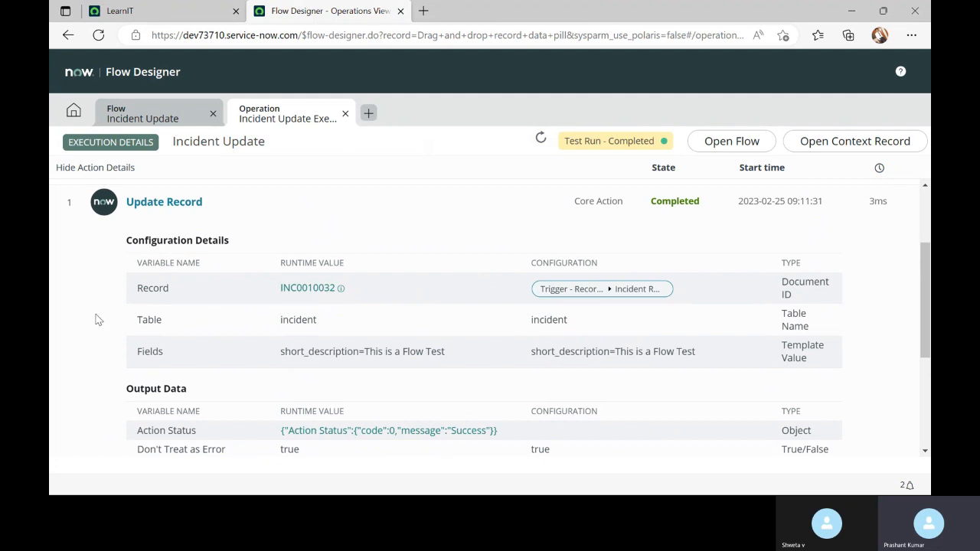
Step: Close the execution details and the Incident Update flow to return to the Flow Designer home page
{"action": "left_click", "coordinate": [153, 122]}
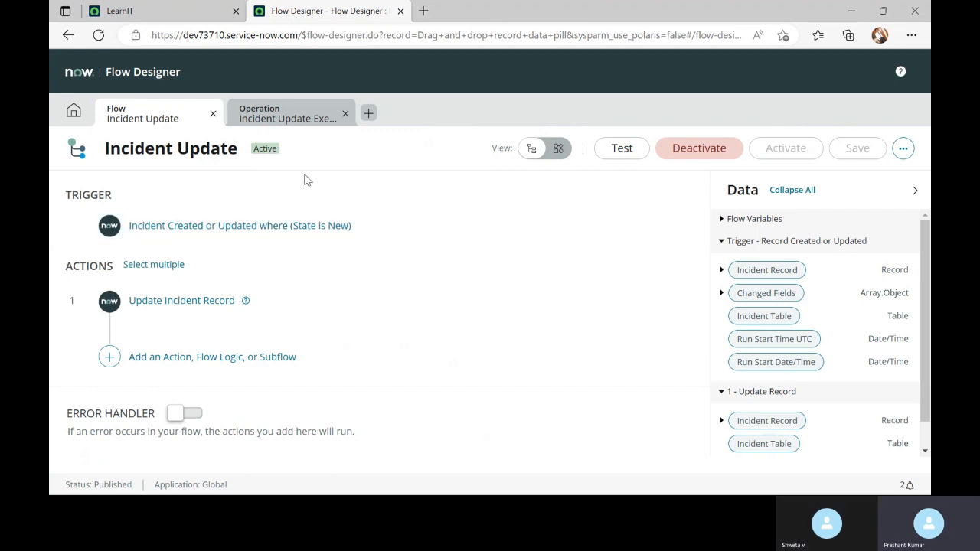
{"action": "left_click", "coordinate": [345, 114]}
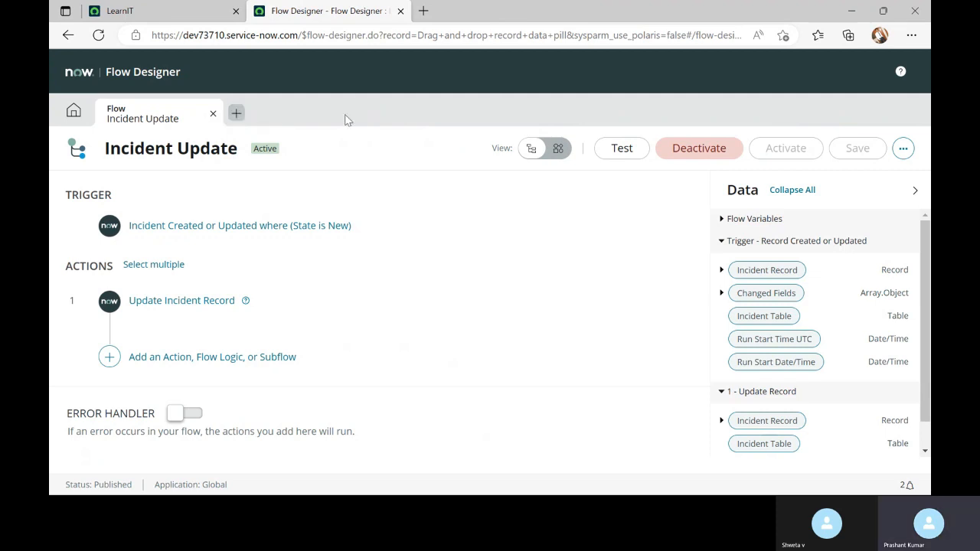
{"action": "left_click", "coordinate": [213, 114]}
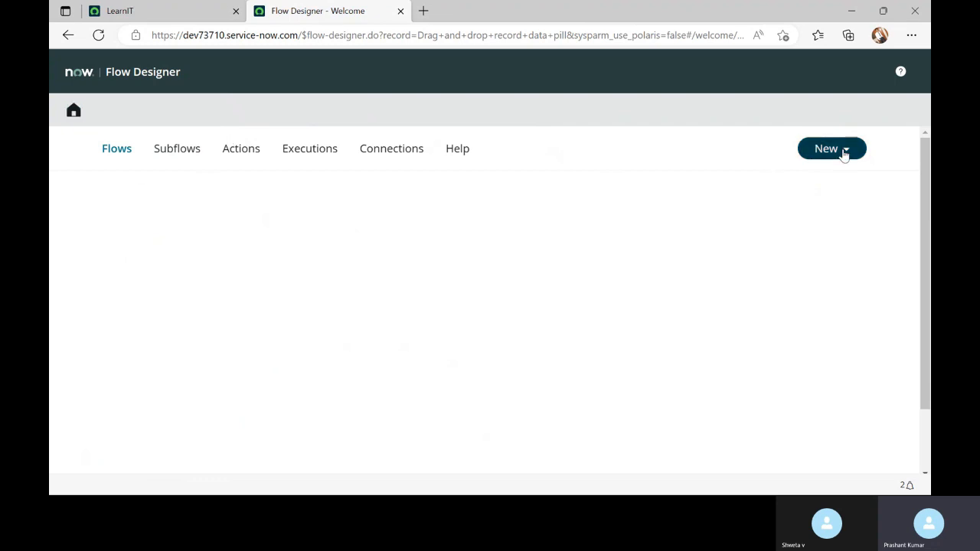
Step: Create a new flow named "Tet Catalog Item" and submit its properties
{"action": "left_click", "coordinate": [843, 151]}
{"action": "left_click", "coordinate": [817, 170]}
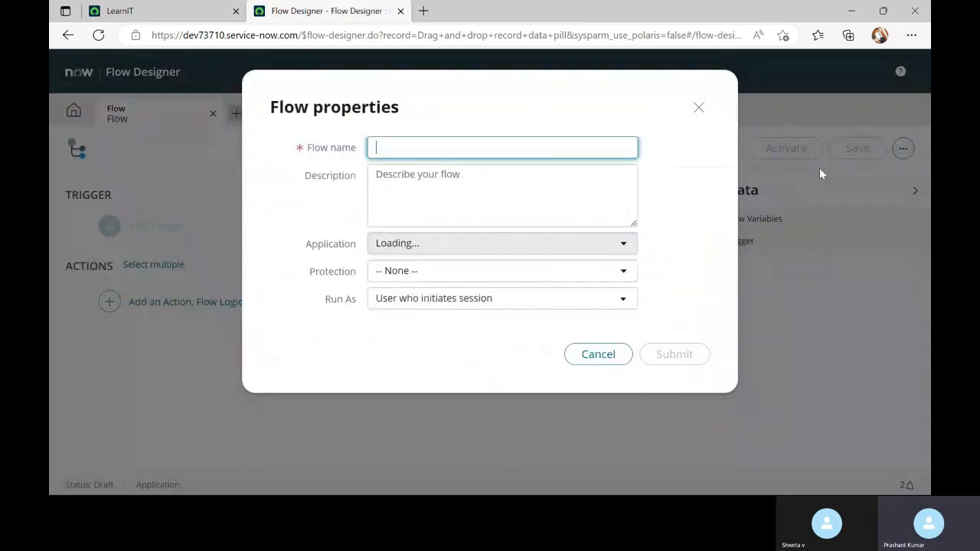
{"action": "type", "text": "T"}
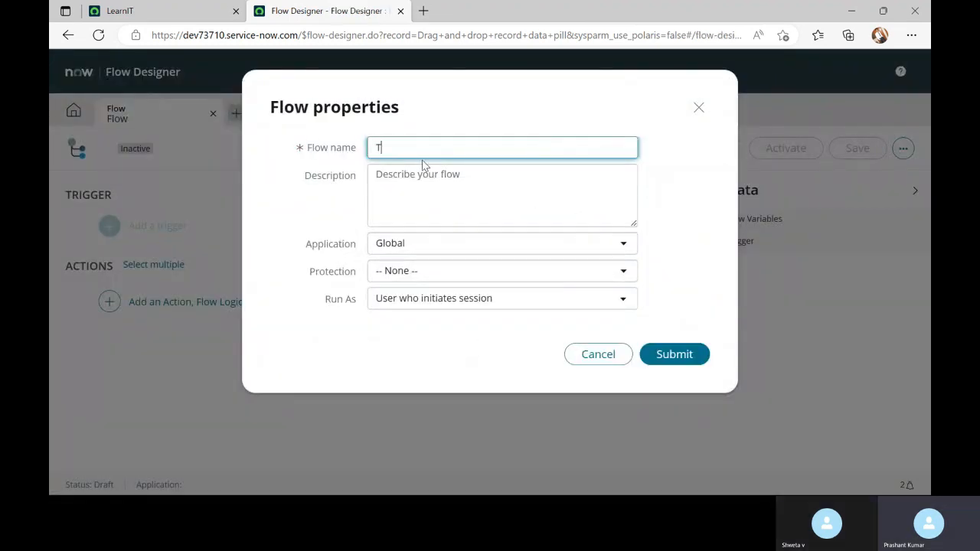
{"action": "type", "text": "et Catalo"}
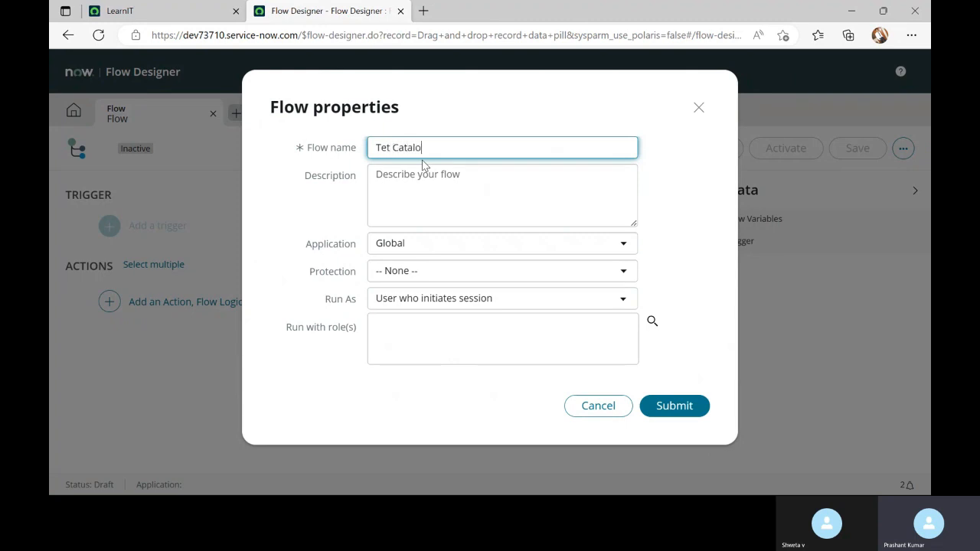
{"action": "type", "text": "g Item"}
{"action": "left_click", "coordinate": [681, 406]}
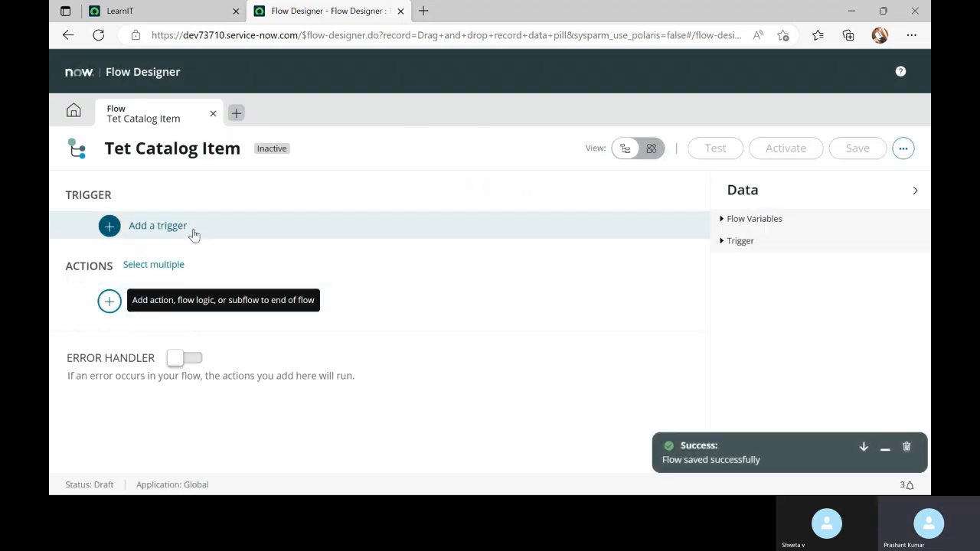
Step: Look through the available record, scheduled and application triggers and set the flow's trigger to Service Catalog
{"action": "left_click", "coordinate": [157, 230]}
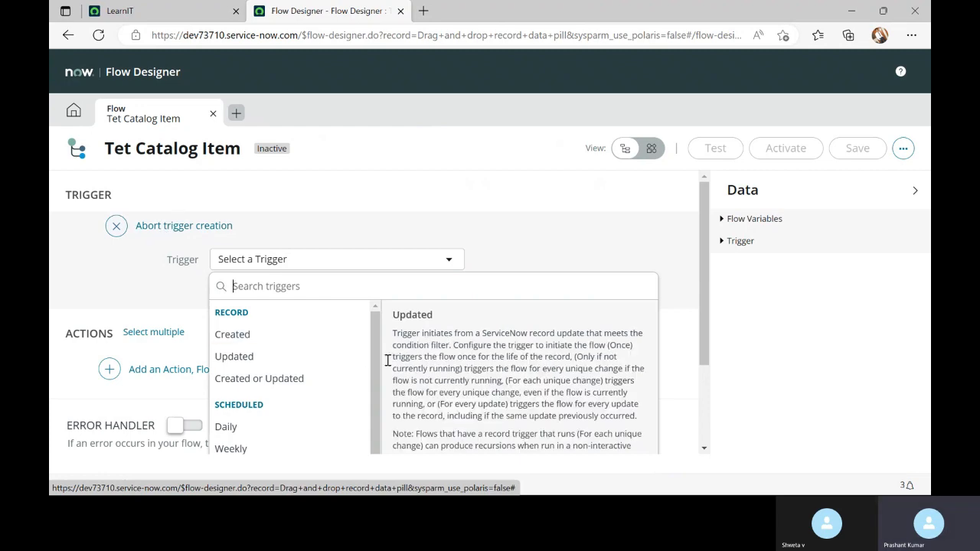
{"action": "scroll", "coordinate": [375, 368], "scroll_direction": "down", "scroll_amount": 2}
{"action": "scroll", "coordinate": [379, 376], "scroll_direction": "down", "scroll_amount": 2}
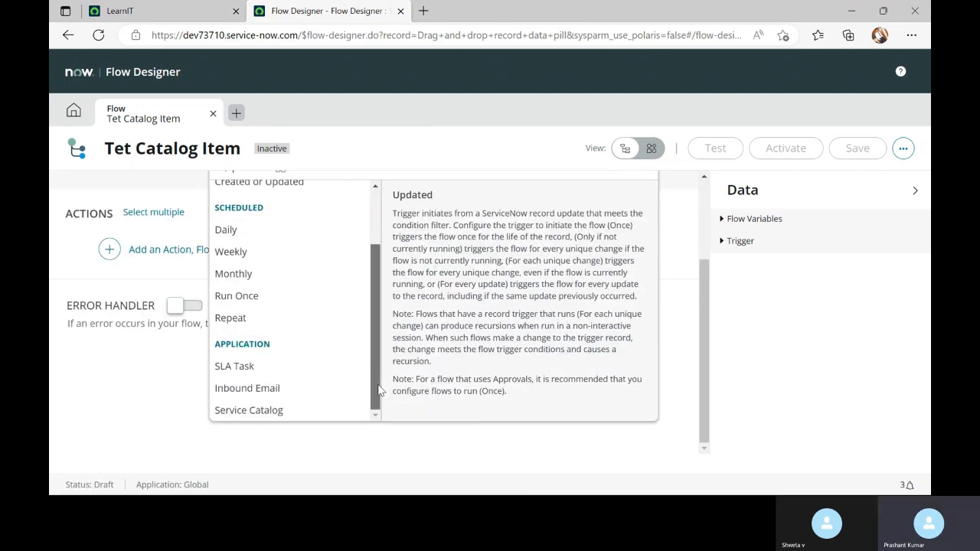
{"action": "scroll", "coordinate": [378, 395], "scroll_direction": "up", "scroll_amount": 2}
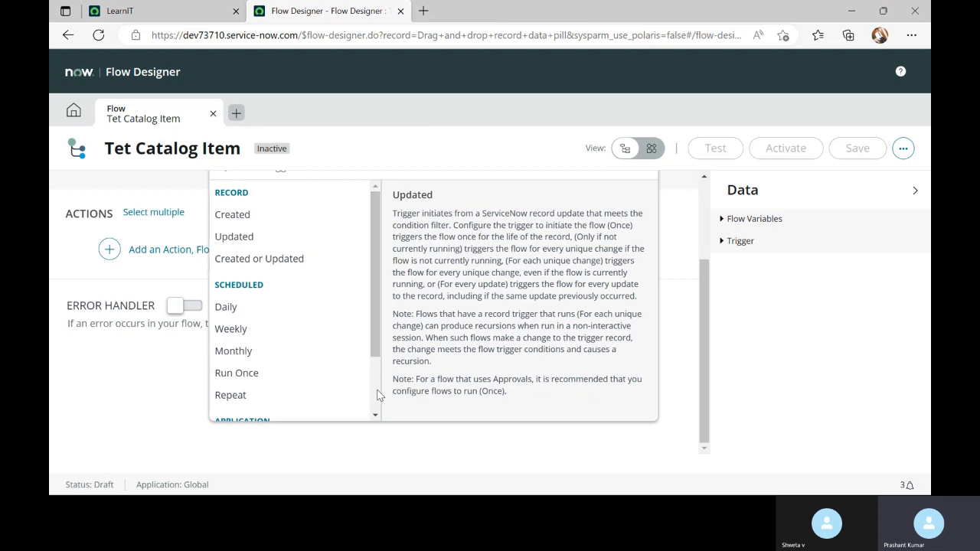
{"action": "scroll", "coordinate": [377, 395], "scroll_direction": "down", "scroll_amount": 2}
{"action": "scroll", "coordinate": [375, 400], "scroll_direction": "up", "scroll_amount": 2}
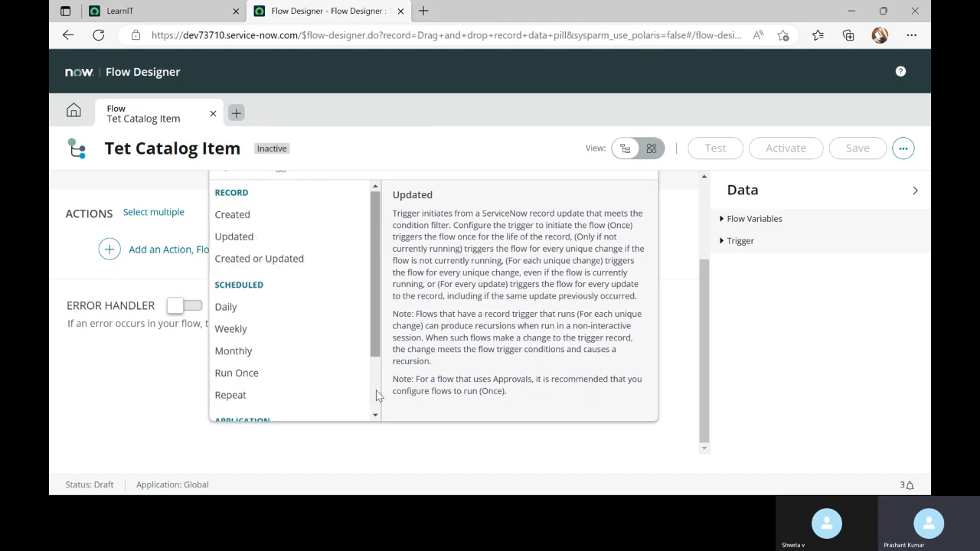
{"action": "scroll", "coordinate": [245, 299], "scroll_direction": "down", "scroll_amount": 2}
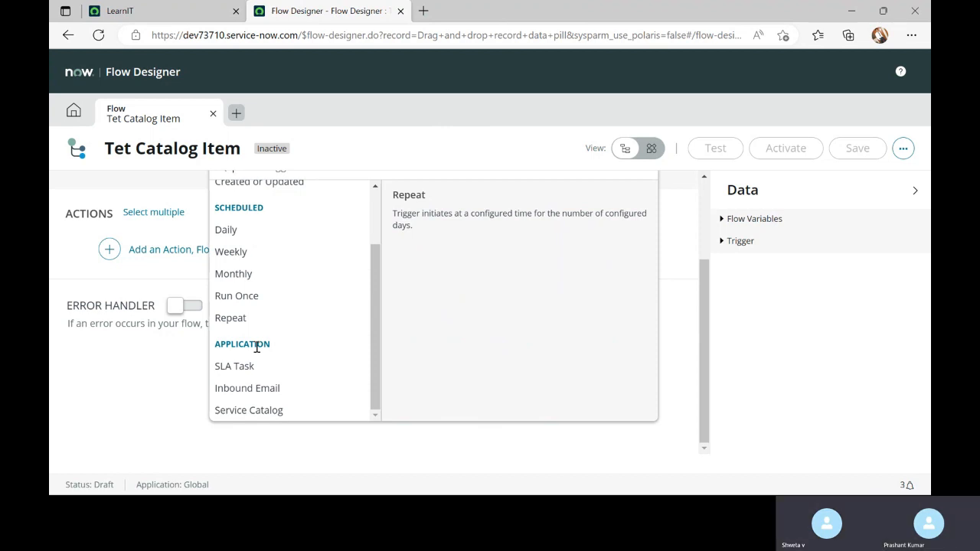
{"action": "scroll", "coordinate": [256, 344], "scroll_direction": "up", "scroll_amount": 2}
{"action": "scroll", "coordinate": [256, 348], "scroll_direction": "down", "scroll_amount": 2}
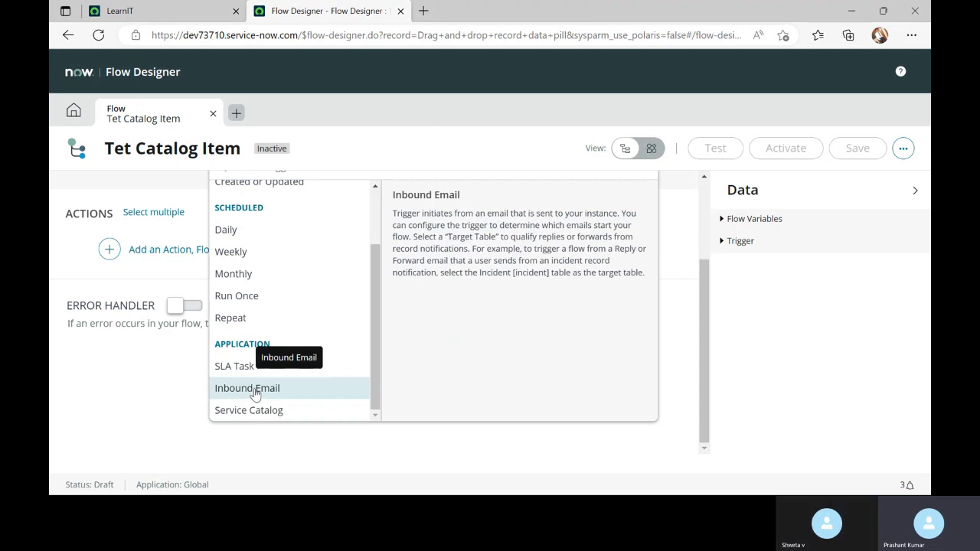
{"action": "scroll", "coordinate": [255, 393], "scroll_direction": "up", "scroll_amount": 1}
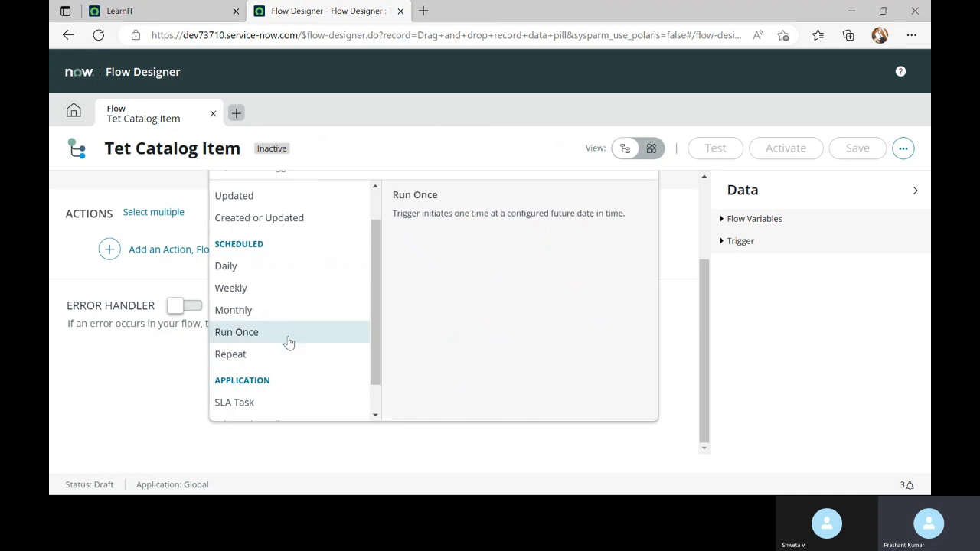
{"action": "scroll", "coordinate": [258, 357], "scroll_direction": "down", "scroll_amount": 1}
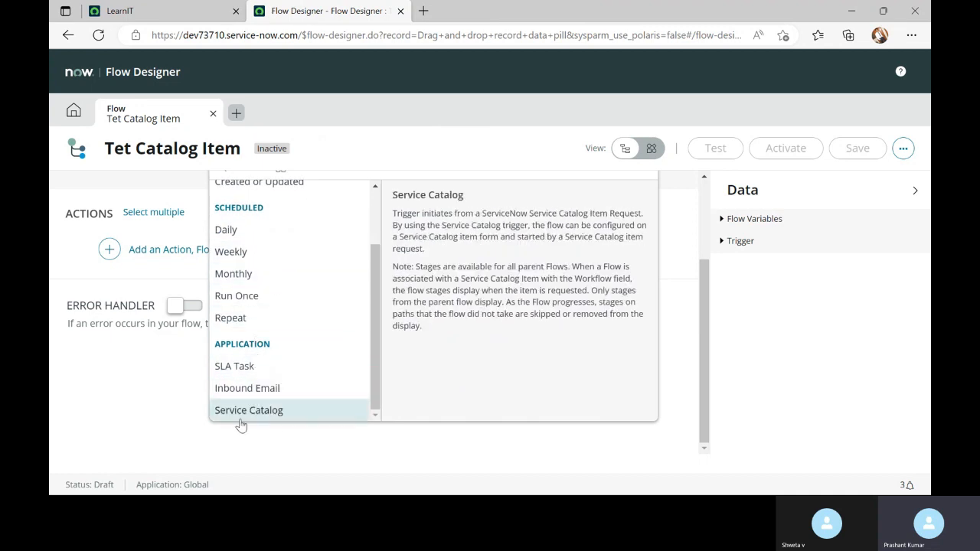
{"action": "left_click", "coordinate": [246, 415]}
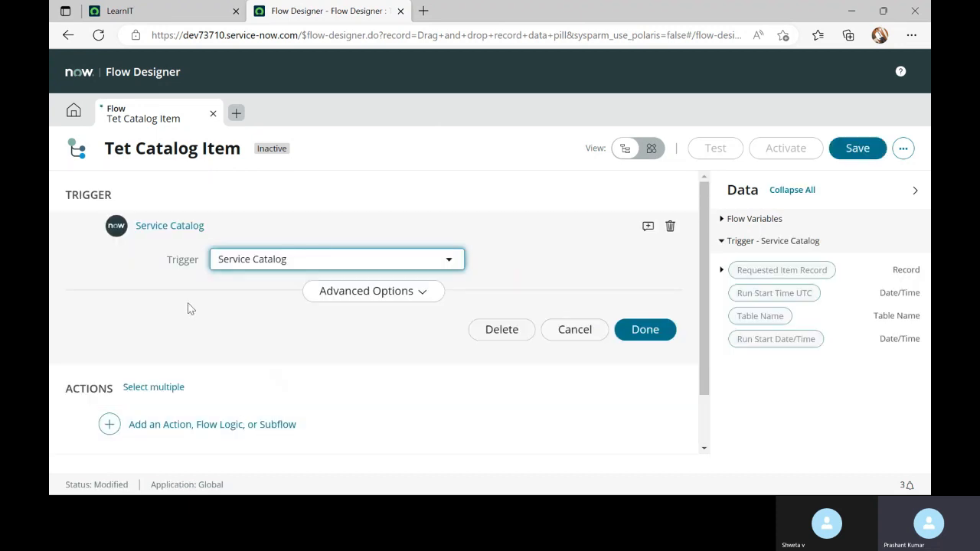
Step: Examine the Service Catalog trigger's advanced options for where to run the flow, and collapse them without changing the selection
{"action": "scroll", "coordinate": [151, 300], "scroll_direction": "down", "scroll_amount": 1}
{"action": "scroll", "coordinate": [215, 284], "scroll_direction": "up", "scroll_amount": 1}
{"action": "left_click", "coordinate": [398, 294]}
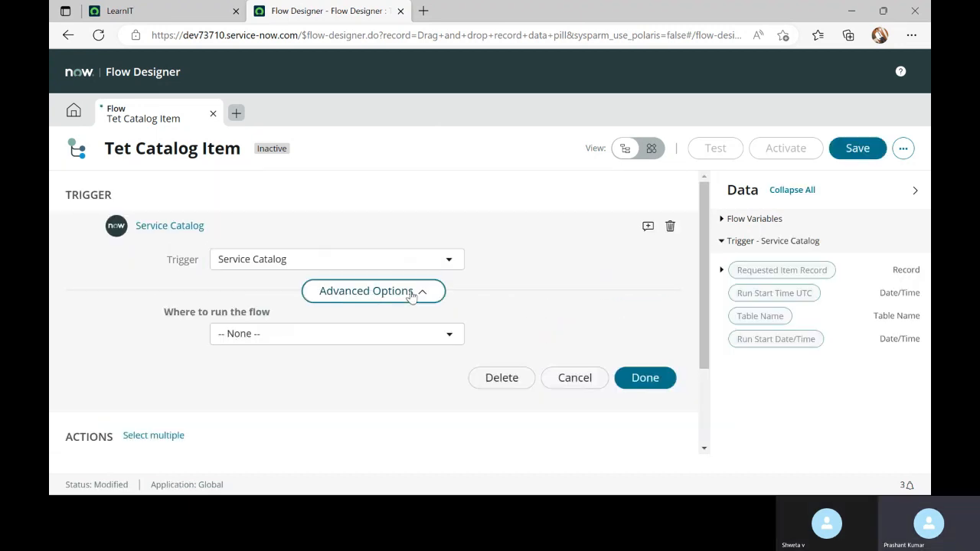
{"action": "left_click", "coordinate": [411, 294]}
{"action": "left_click", "coordinate": [410, 292]}
{"action": "left_click", "coordinate": [302, 336]}
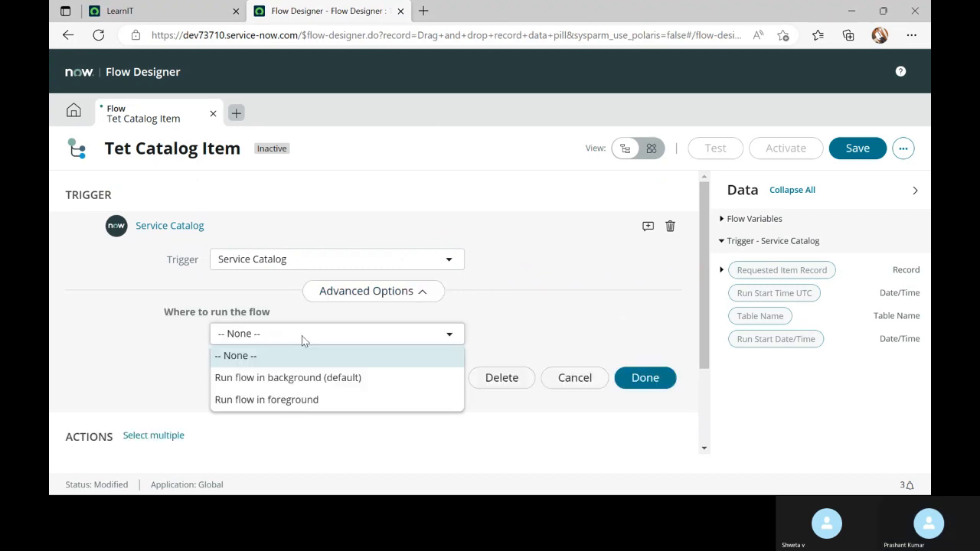
{"action": "left_click", "coordinate": [302, 336]}
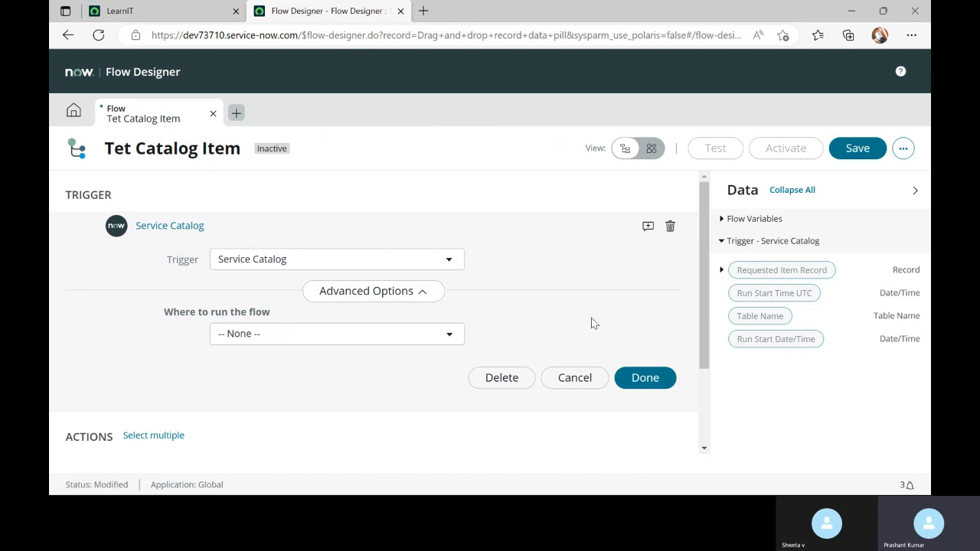
{"action": "left_click", "coordinate": [391, 299]}
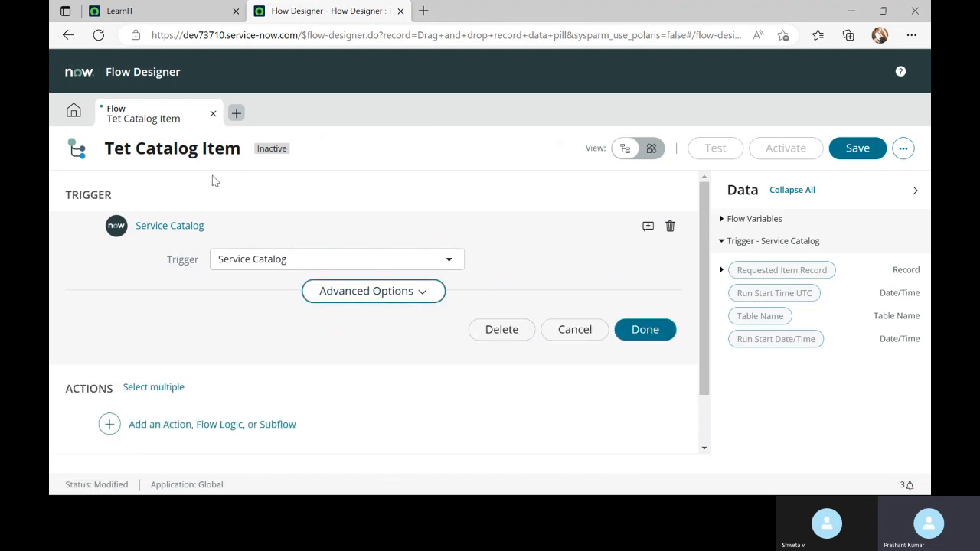
Step: Correct the flow's name to "Test Catalog Item" and confirm the Service Catalog trigger
{"action": "left_click", "coordinate": [124, 147]}
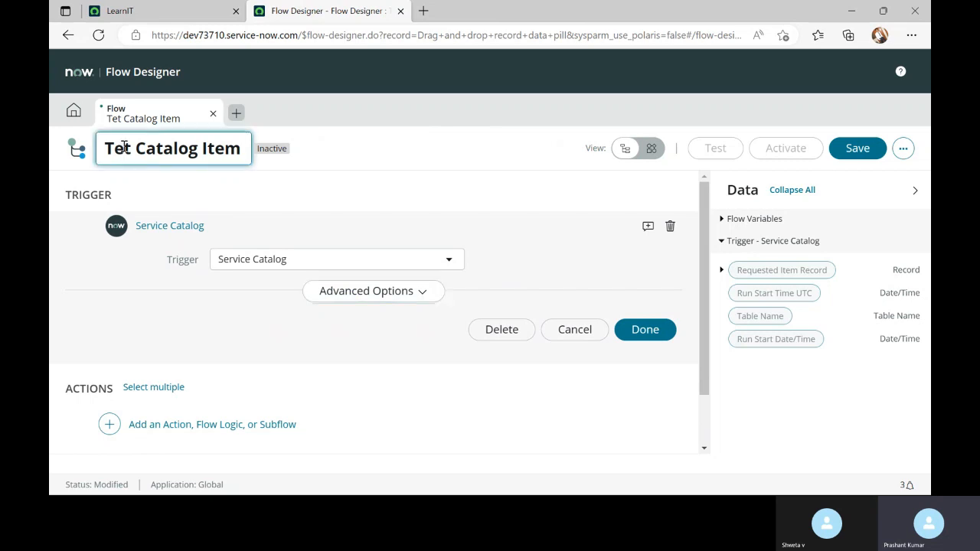
{"action": "type", "text": "s"}
{"action": "left_click", "coordinate": [377, 162]}
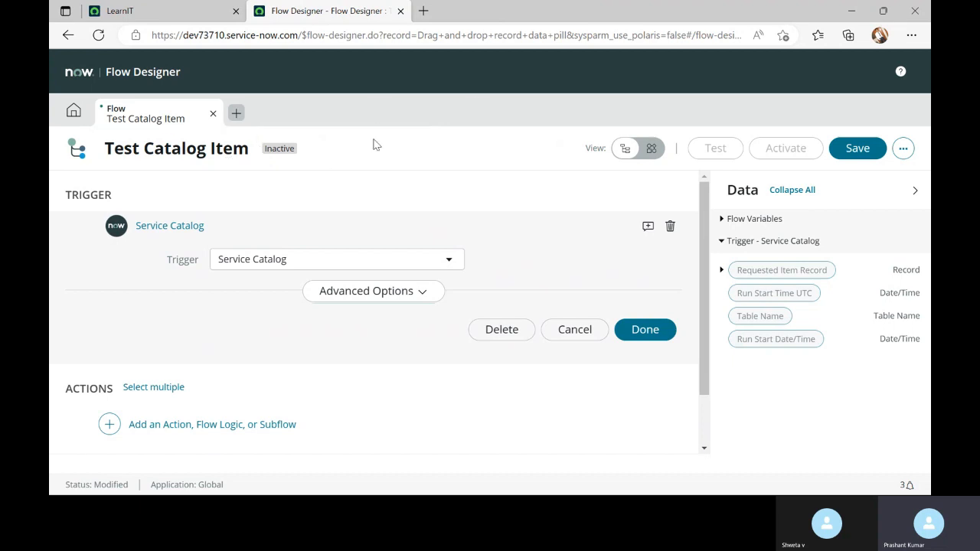
{"action": "left_click", "coordinate": [660, 331]}
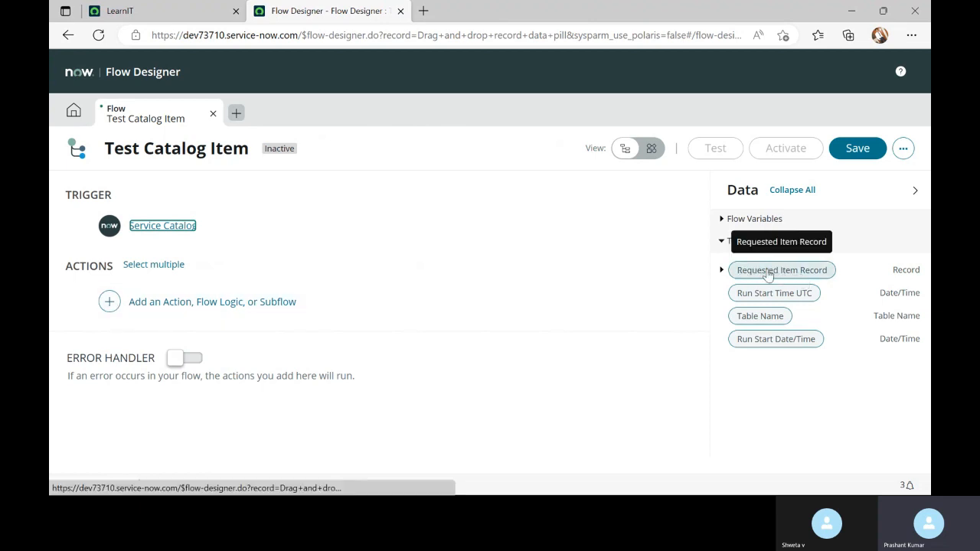
Step: Add the ServiceNow Core action Ask For Approval, using the trigger's Requested Item Record as its record
{"action": "left_click", "coordinate": [141, 314]}
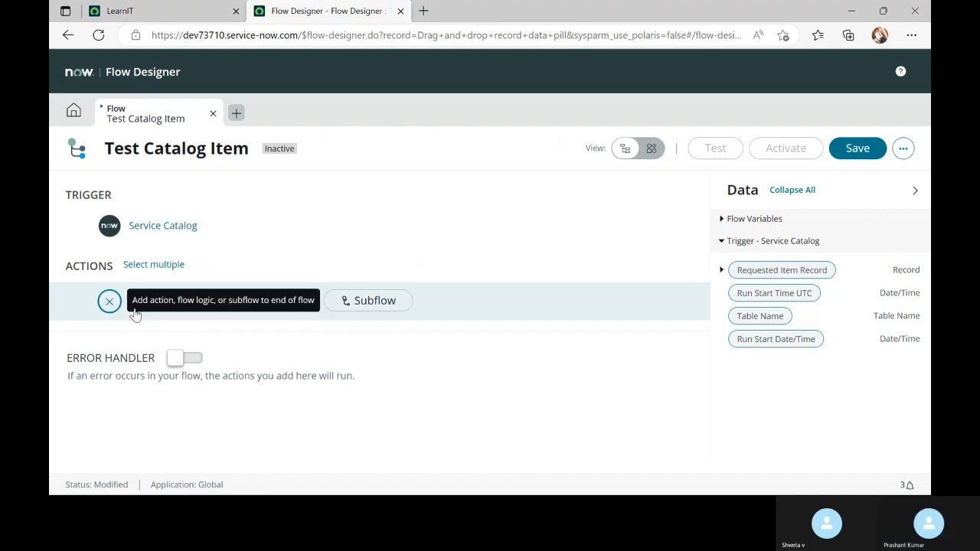
{"action": "left_click", "coordinate": [272, 302]}
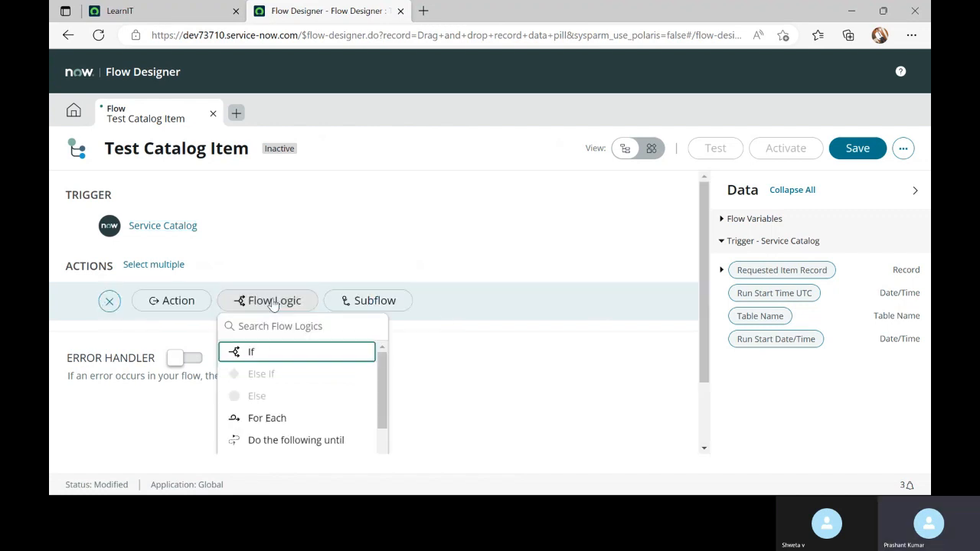
{"action": "left_click", "coordinate": [184, 307]}
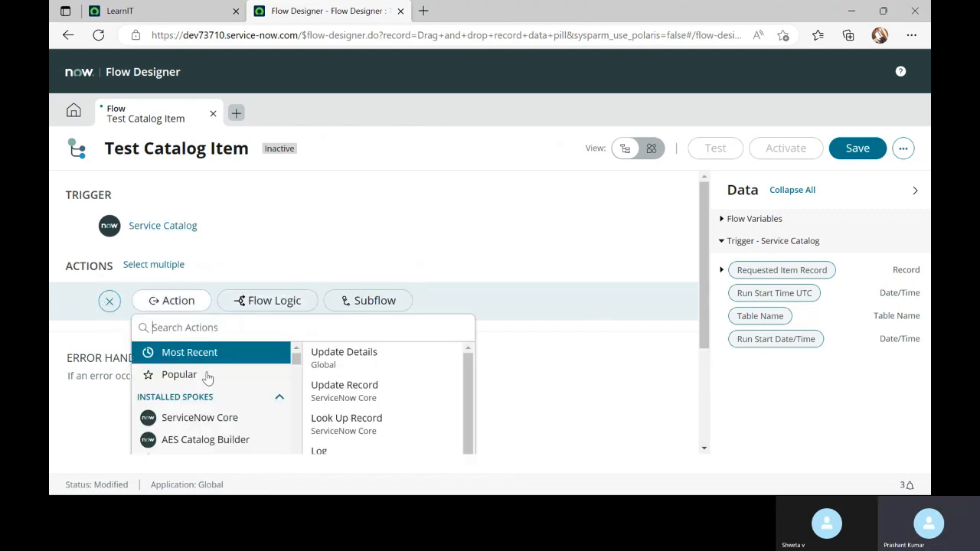
{"action": "left_click", "coordinate": [204, 420]}
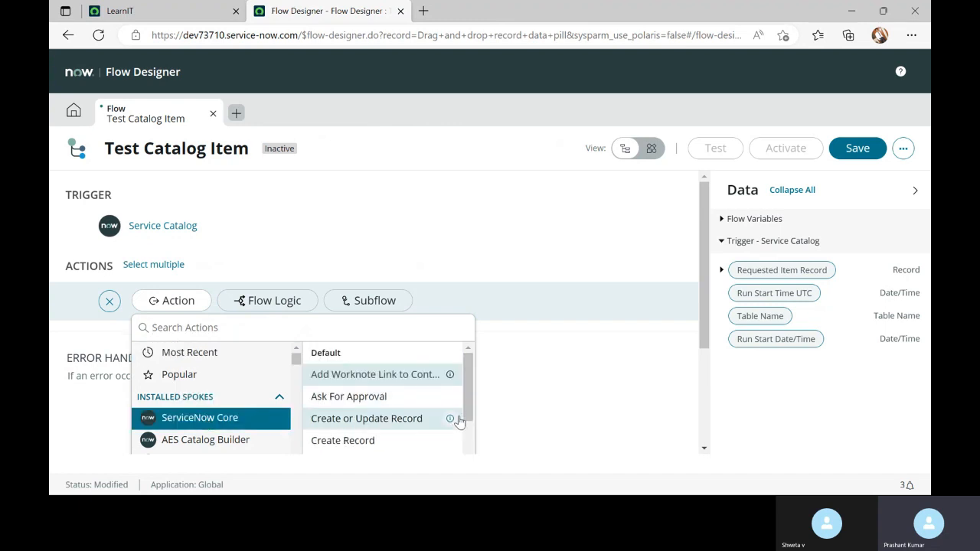
{"action": "left_click", "coordinate": [355, 396]}
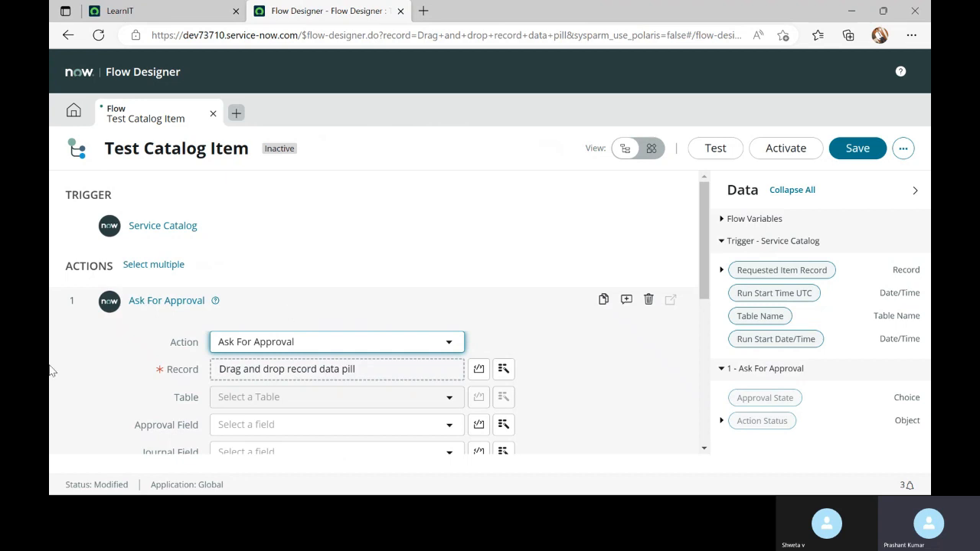
{"action": "scroll", "coordinate": [50, 374], "scroll_direction": "down", "scroll_amount": 1}
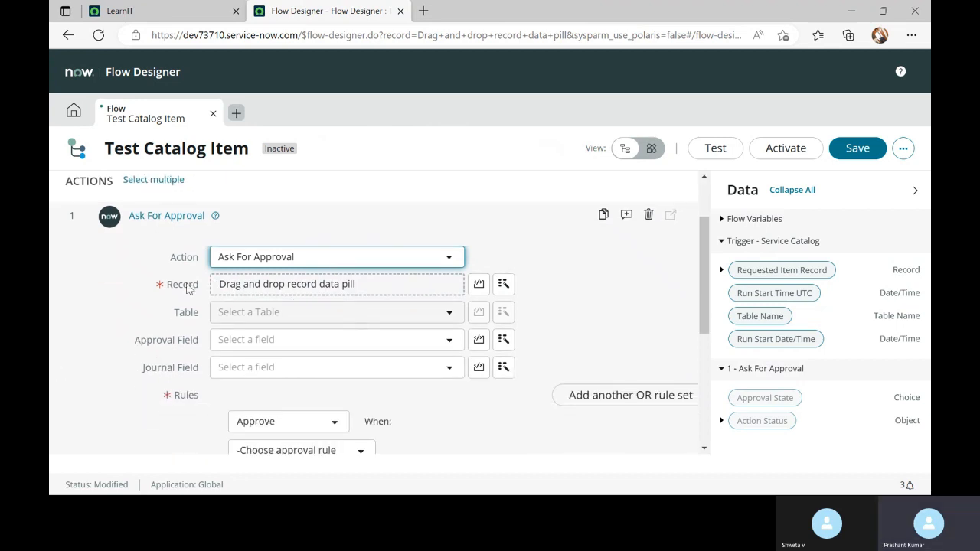
{"action": "left_click_drag", "start_coordinate": [781, 269], "coordinate": [341, 283]}
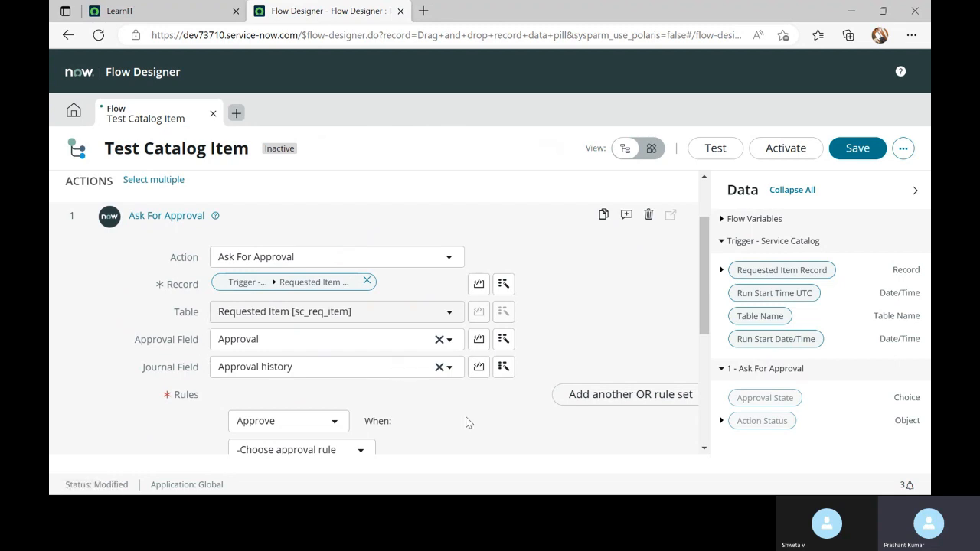
Step: Set the approval rule to Approve when Anyone approves
{"action": "scroll", "coordinate": [464, 417], "scroll_direction": "down", "scroll_amount": 2}
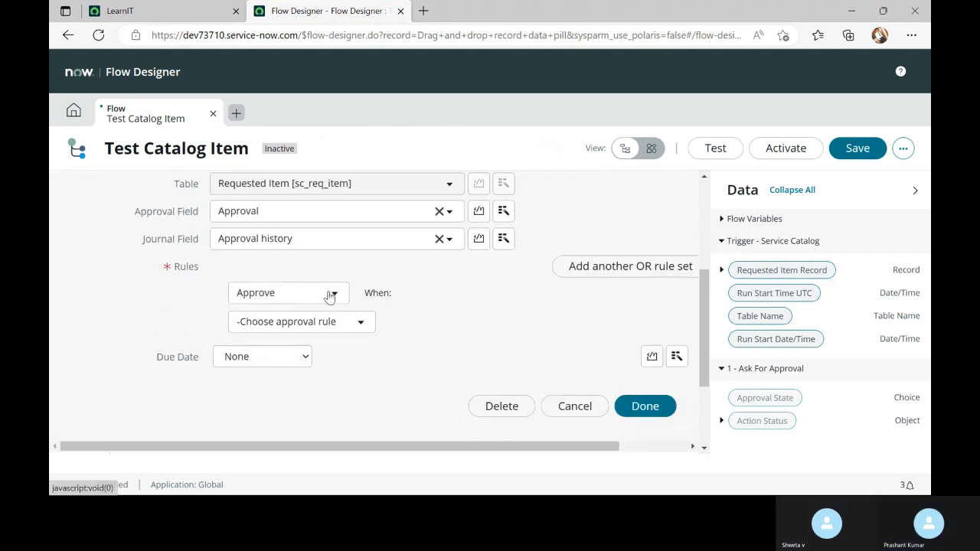
{"action": "left_click", "coordinate": [300, 294]}
{"action": "left_click", "coordinate": [297, 293]}
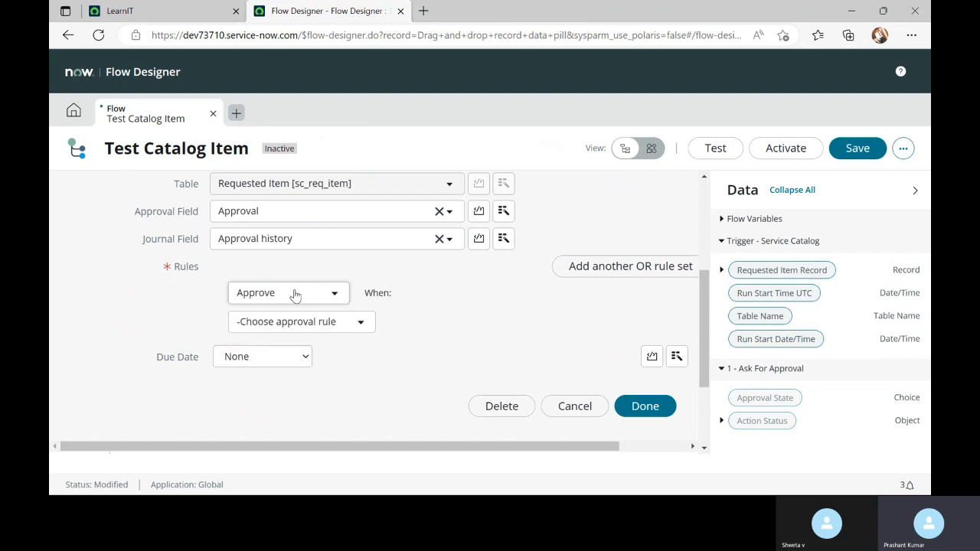
{"action": "left_click", "coordinate": [352, 323]}
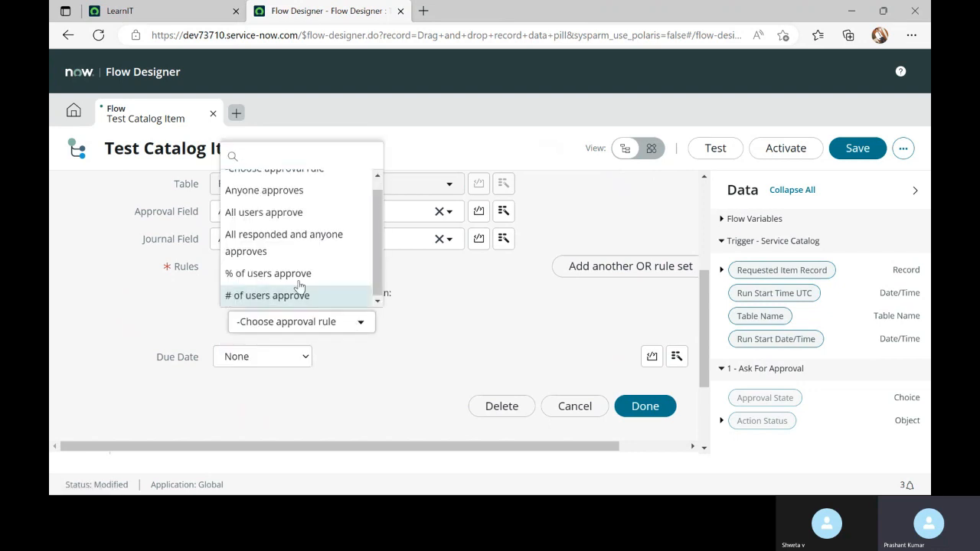
{"action": "left_click", "coordinate": [274, 205]}
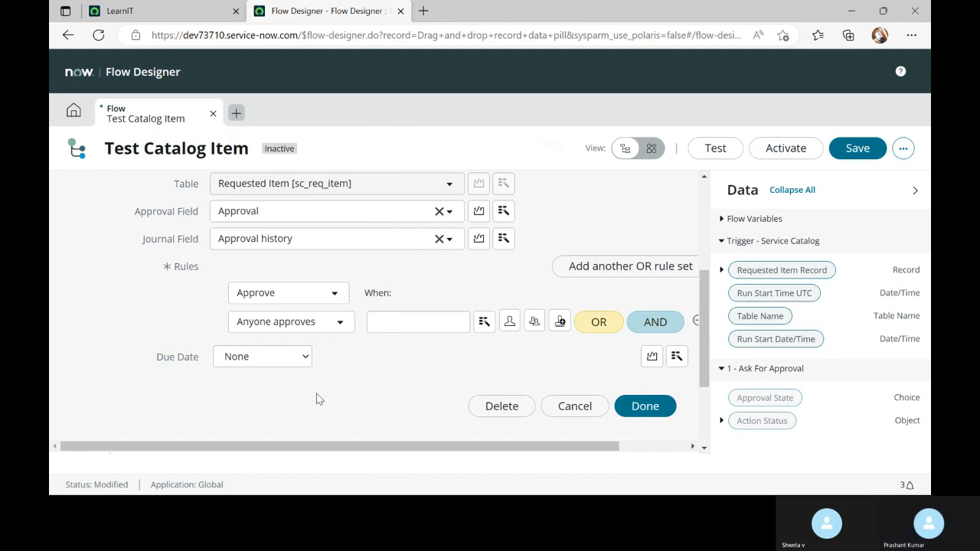
Step: Review the approval action's fields and the available approval rule choices, leaving the chosen rule as it is
{"action": "scroll", "coordinate": [318, 397], "scroll_direction": "up", "scroll_amount": 1}
{"action": "scroll", "coordinate": [380, 396], "scroll_direction": "up", "scroll_amount": 2}
{"action": "scroll", "coordinate": [418, 426], "scroll_direction": "down", "scroll_amount": 2}
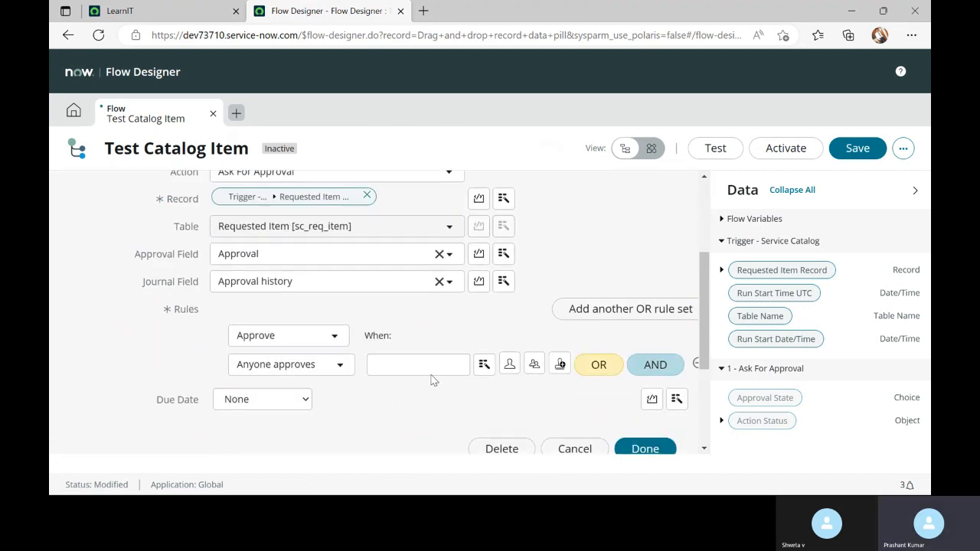
{"action": "left_click", "coordinate": [434, 365]}
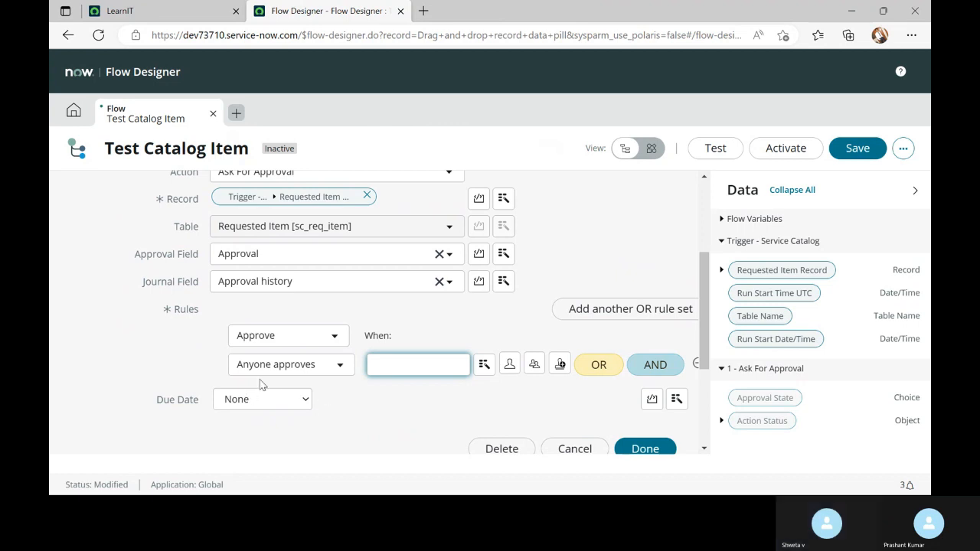
{"action": "left_click", "coordinate": [311, 371]}
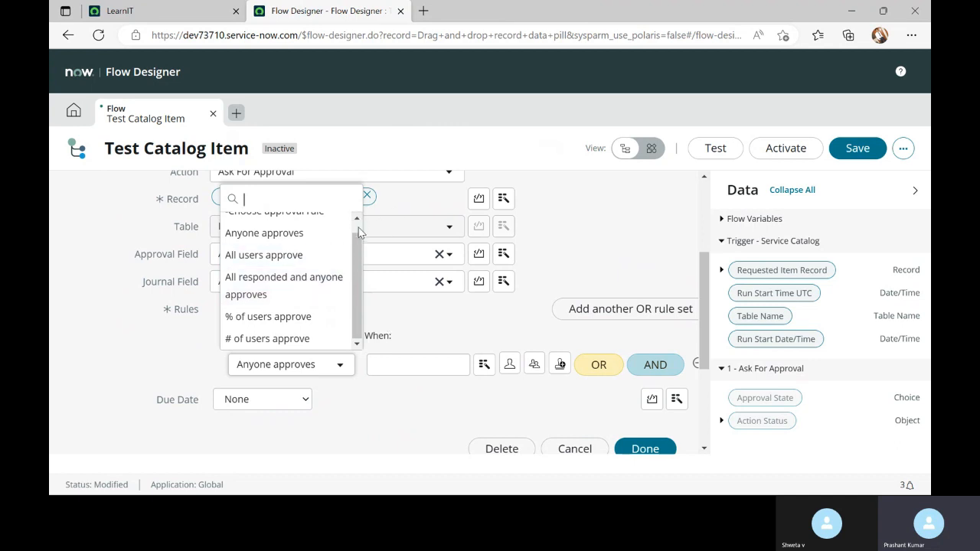
{"action": "scroll", "coordinate": [360, 231], "scroll_direction": "up", "scroll_amount": 1}
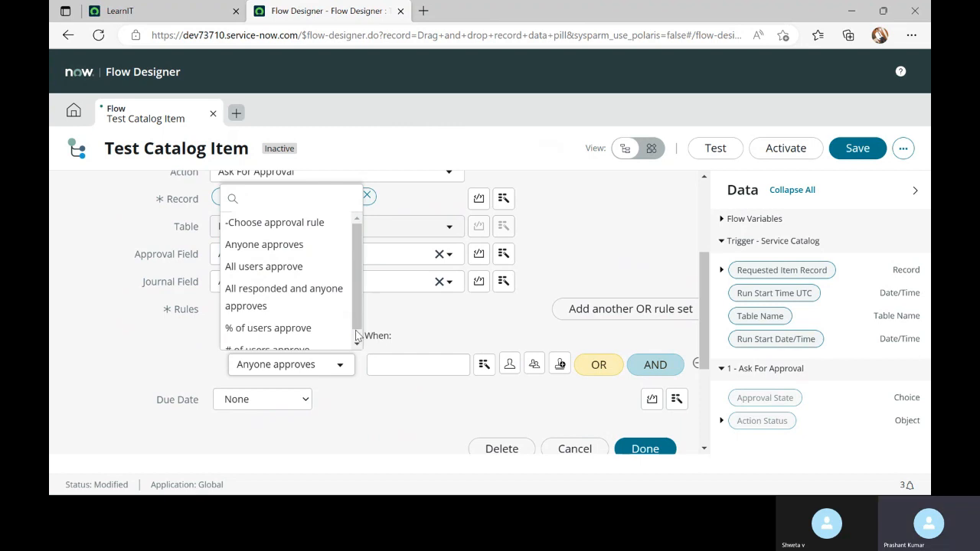
{"action": "left_click", "coordinate": [441, 328]}
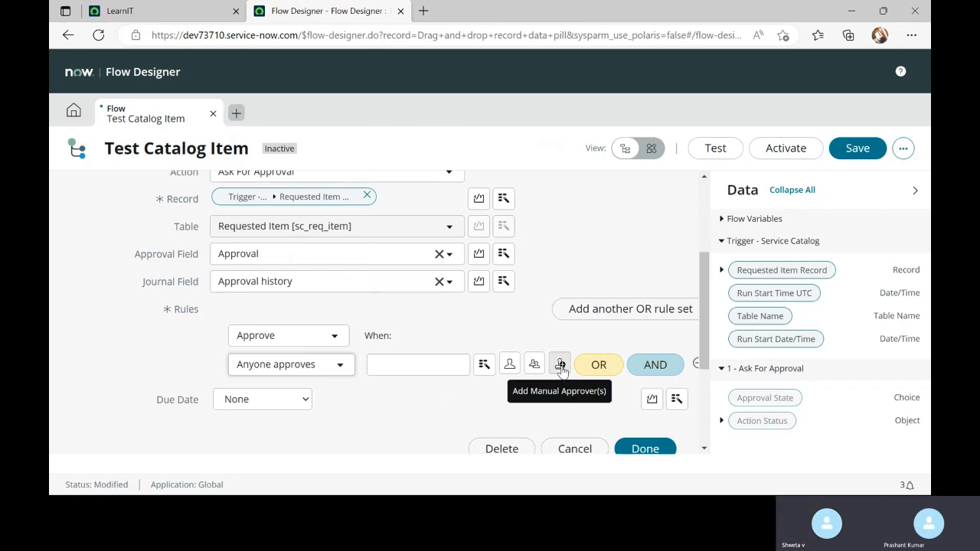
Step: Add the user Abraham Lincoln as an approver in the Anyone approves rule
{"action": "left_click", "coordinate": [509, 364]}
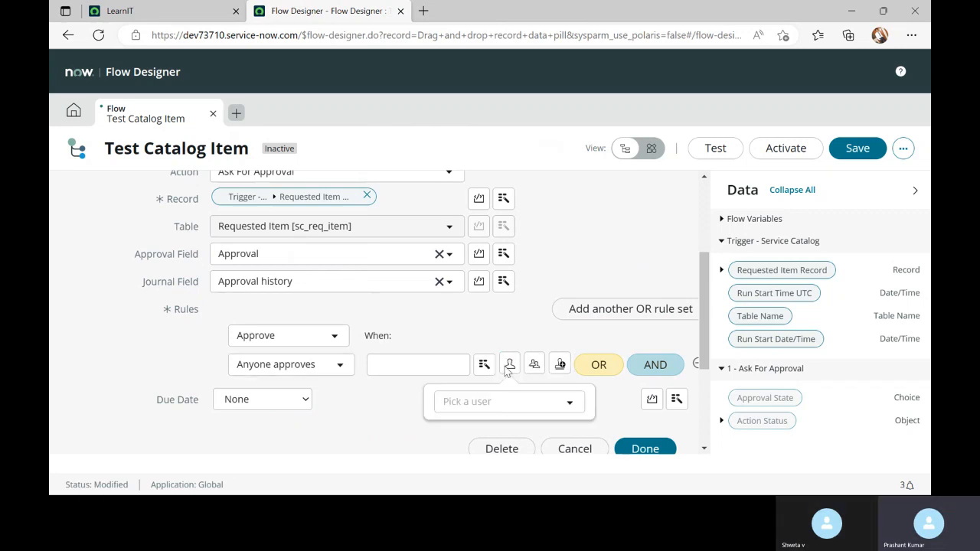
{"action": "scroll", "coordinate": [449, 350], "scroll_direction": "down", "scroll_amount": 1}
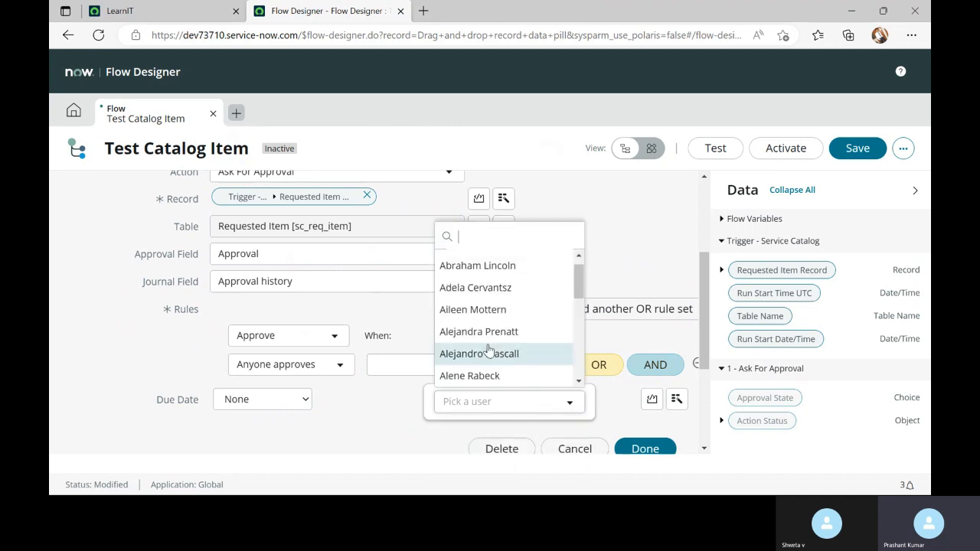
{"action": "left_click", "coordinate": [491, 266]}
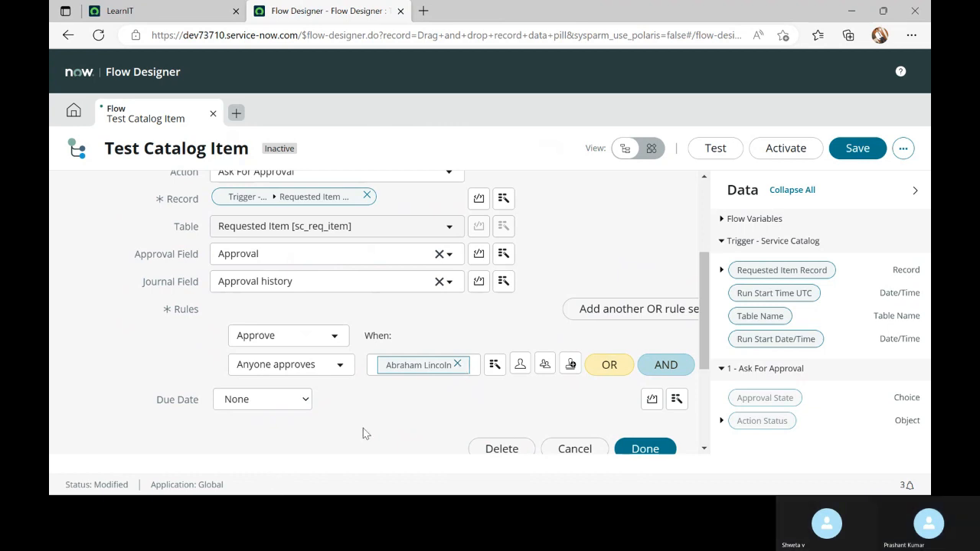
Step: Replace the user approver in the Anyone approves rule with the group App Engine Admins
{"action": "scroll", "coordinate": [429, 345], "scroll_direction": "up", "scroll_amount": 1}
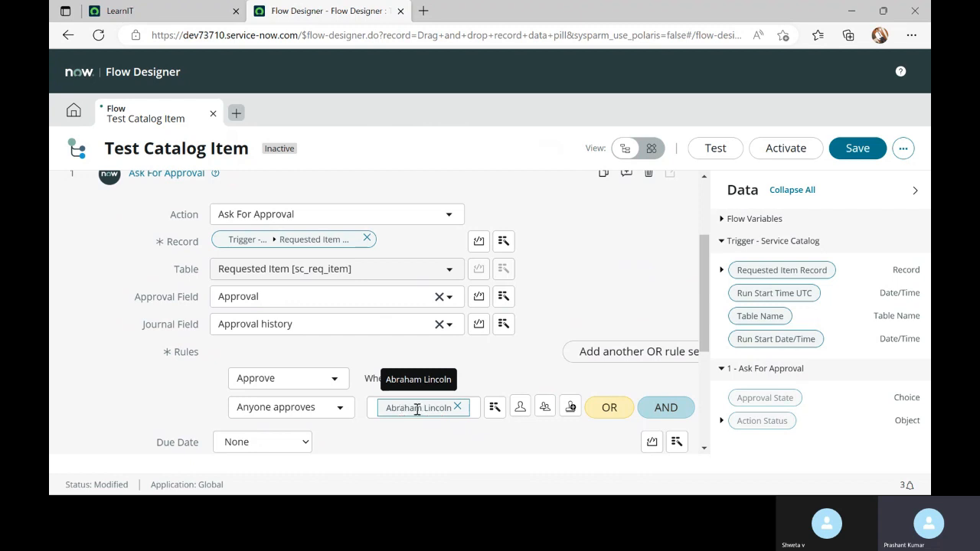
{"action": "left_click", "coordinate": [458, 407]}
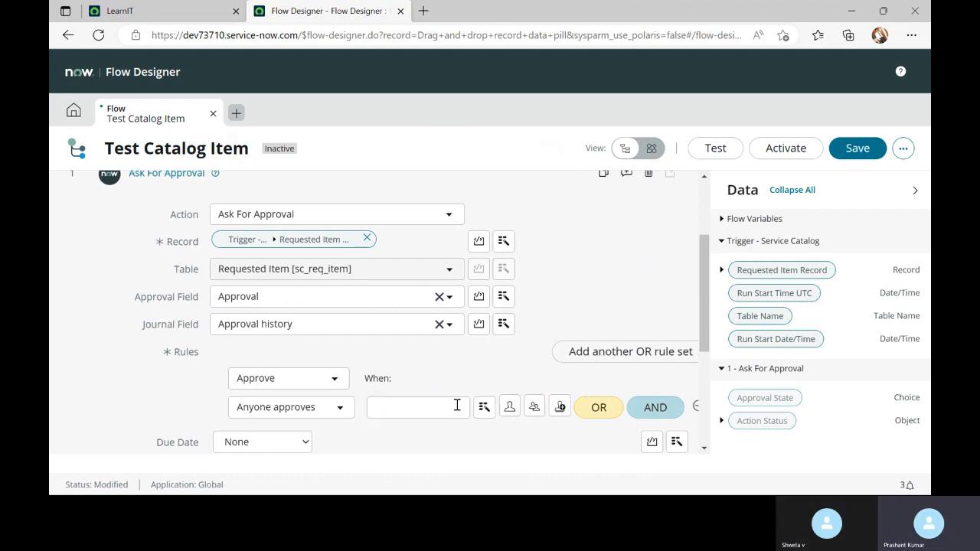
{"action": "left_click", "coordinate": [535, 406]}
{"action": "left_click", "coordinate": [538, 445]}
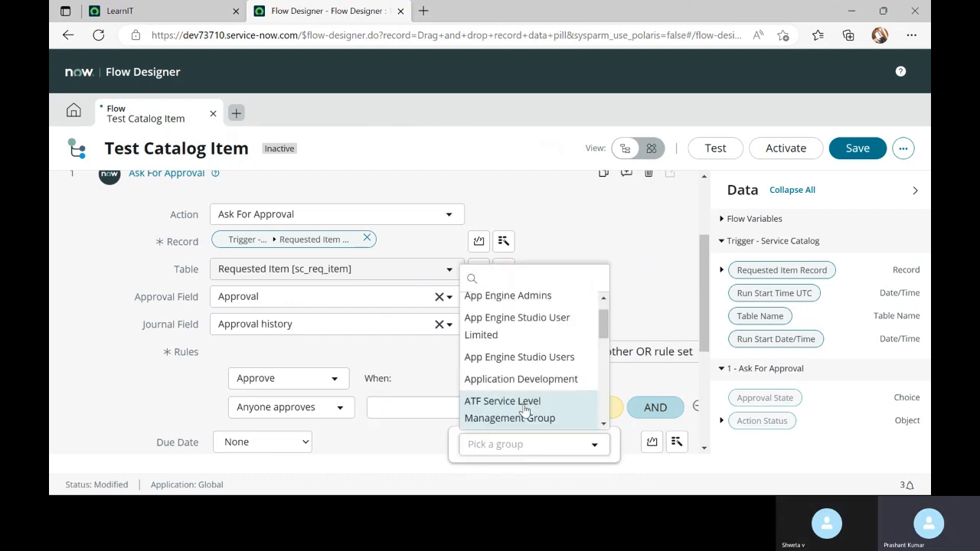
{"action": "left_click", "coordinate": [521, 304]}
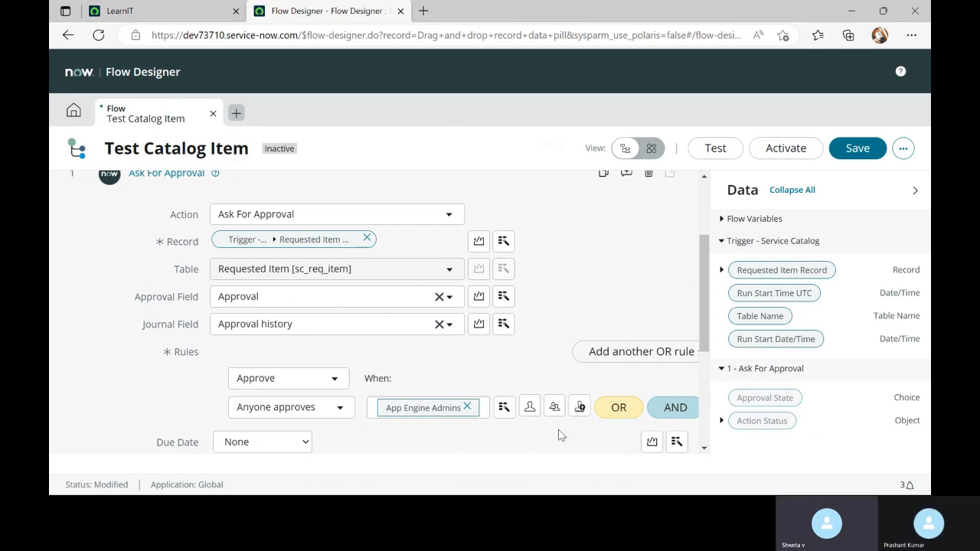
Step: Check the available approval rule choices, keep Anyone approves, and finish editing the Ask For Approval action
{"action": "left_click", "coordinate": [321, 409]}
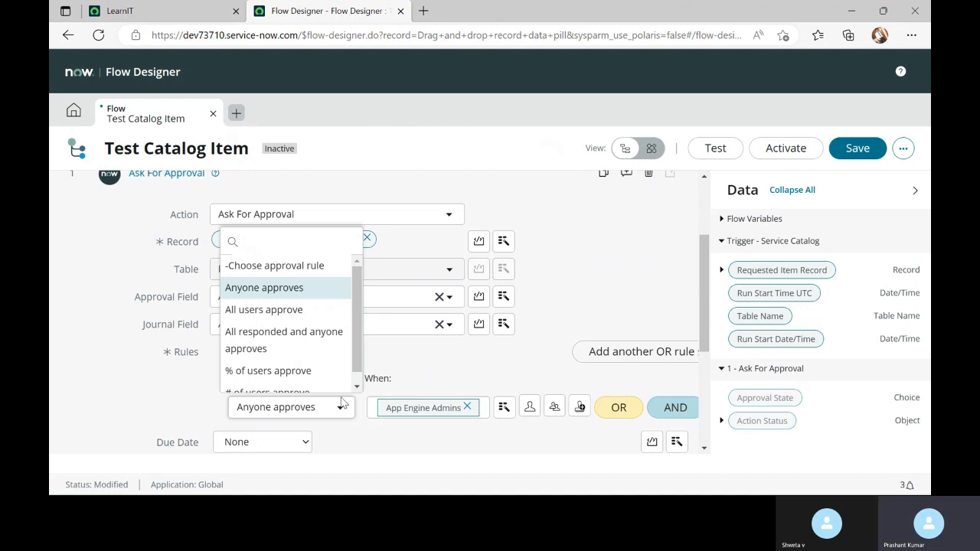
{"action": "scroll", "coordinate": [337, 391], "scroll_direction": "down", "scroll_amount": 1}
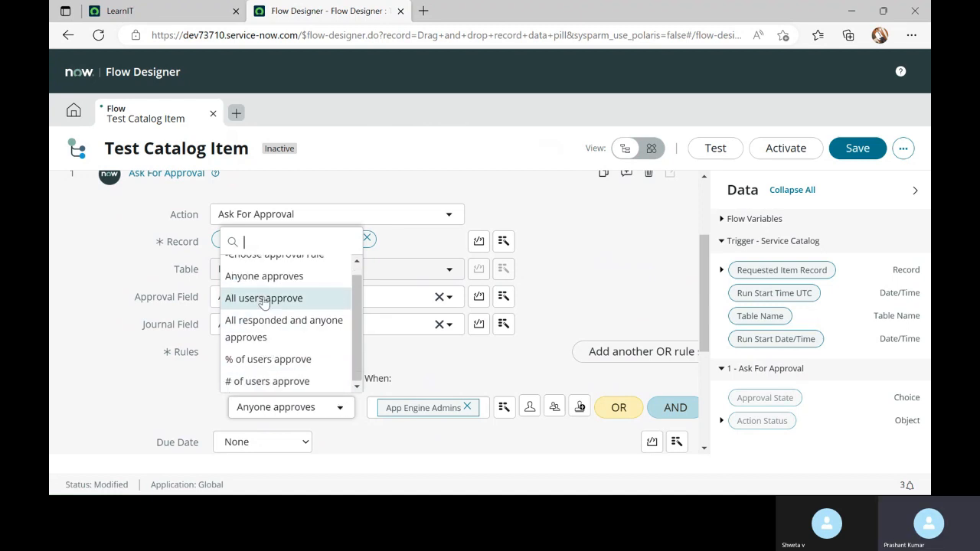
{"action": "scroll", "coordinate": [307, 340], "scroll_direction": "up", "scroll_amount": 1}
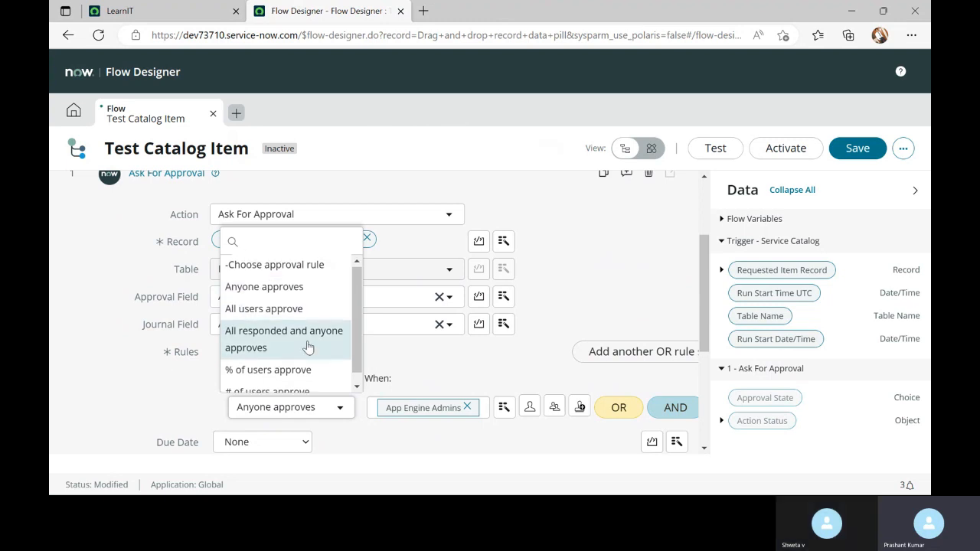
{"action": "left_click", "coordinate": [163, 387]}
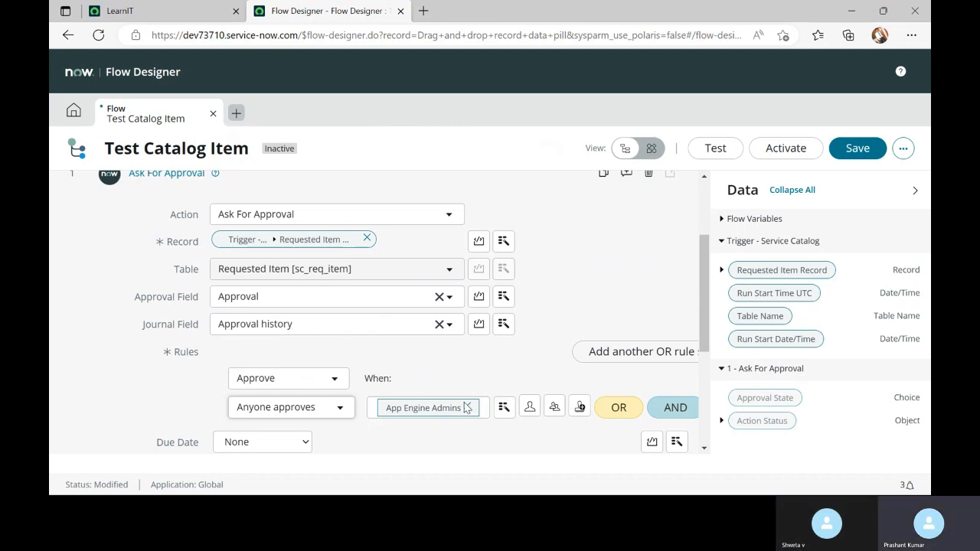
{"action": "scroll", "coordinate": [490, 342], "scroll_direction": "down", "scroll_amount": 2}
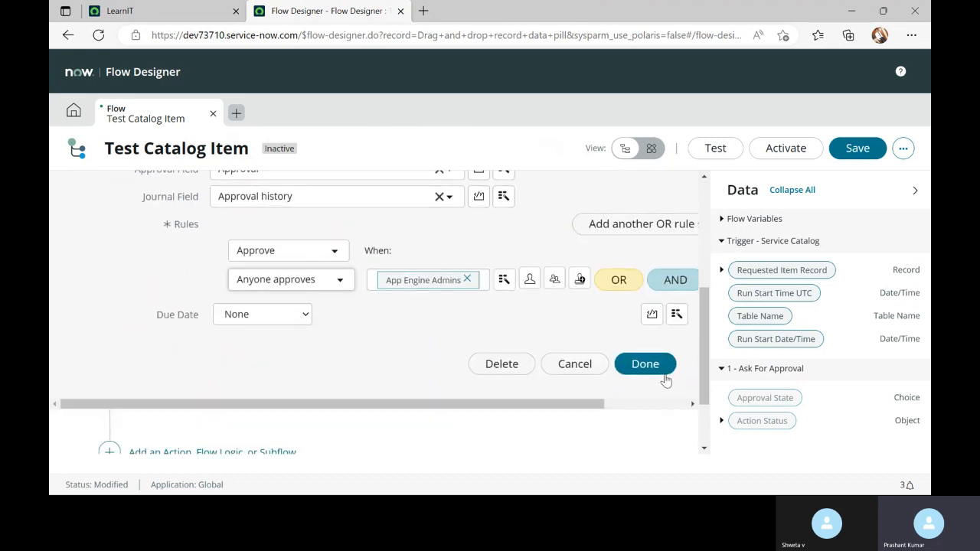
{"action": "scroll", "coordinate": [205, 365], "scroll_direction": "up", "scroll_amount": 3}
{"action": "scroll", "coordinate": [477, 427], "scroll_direction": "down", "scroll_amount": 3}
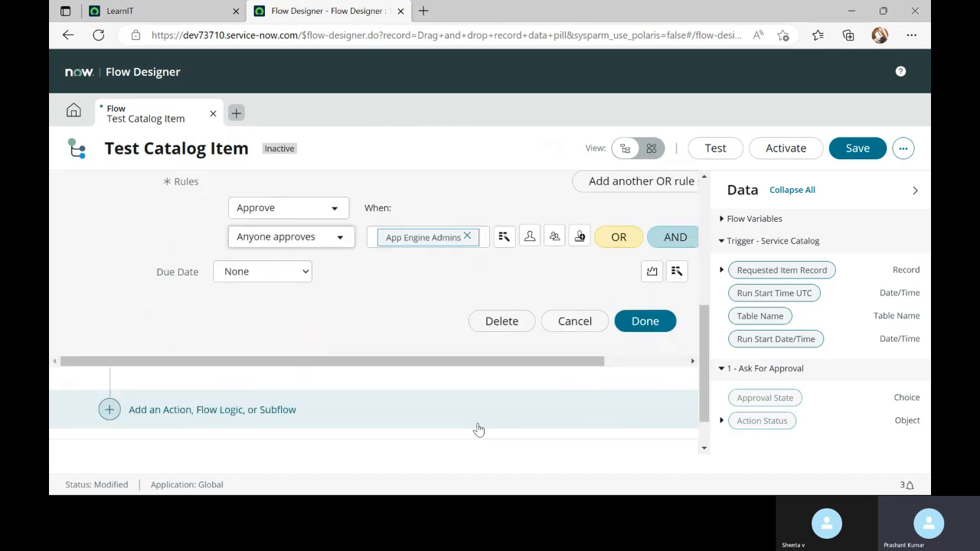
{"action": "left_click", "coordinate": [645, 322]}
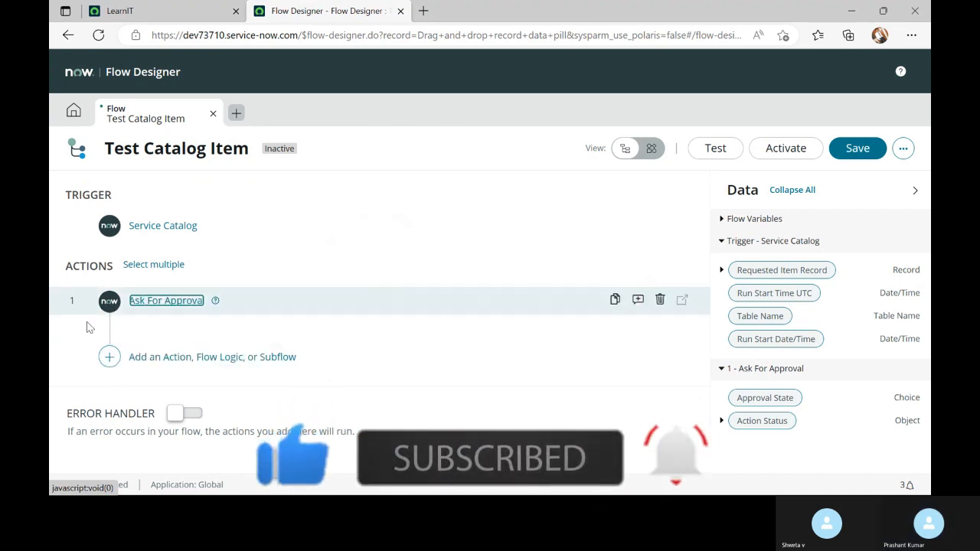
Step: Look through the ServiceNow Core actions for a second action, and recheck the Ask For Approval settings
{"action": "left_click", "coordinate": [110, 357]}
{"action": "left_click", "coordinate": [172, 356]}
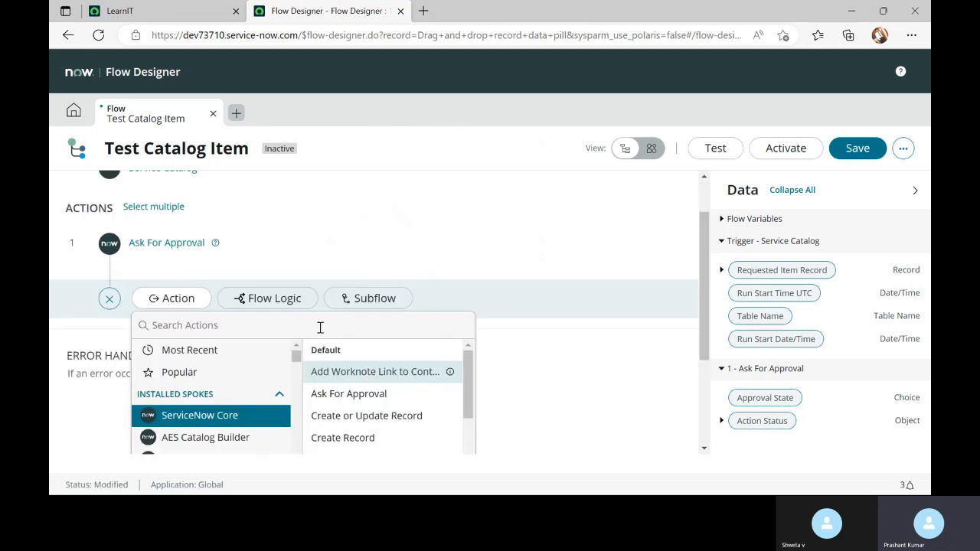
{"action": "scroll", "coordinate": [376, 417], "scroll_direction": "down", "scroll_amount": 5}
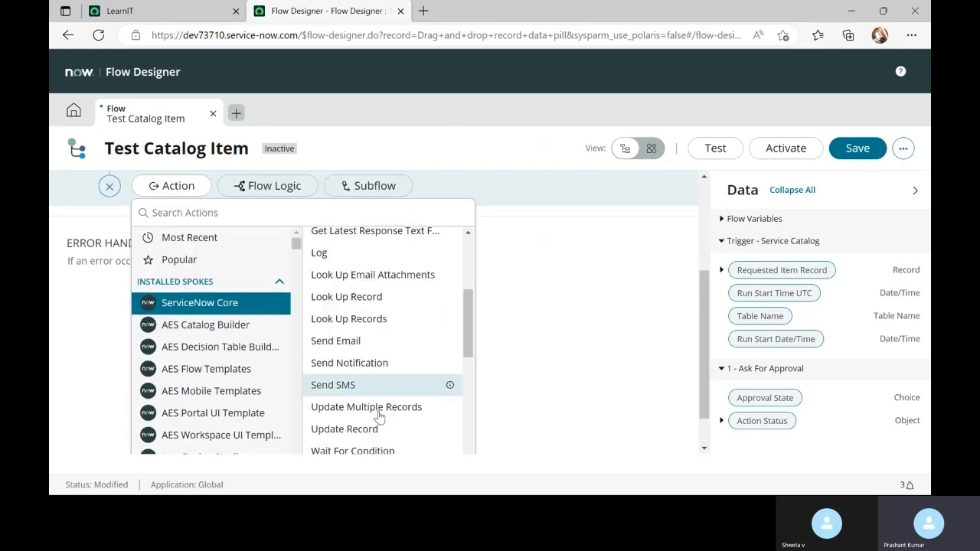
{"action": "scroll", "coordinate": [378, 425], "scroll_direction": "up", "scroll_amount": 3}
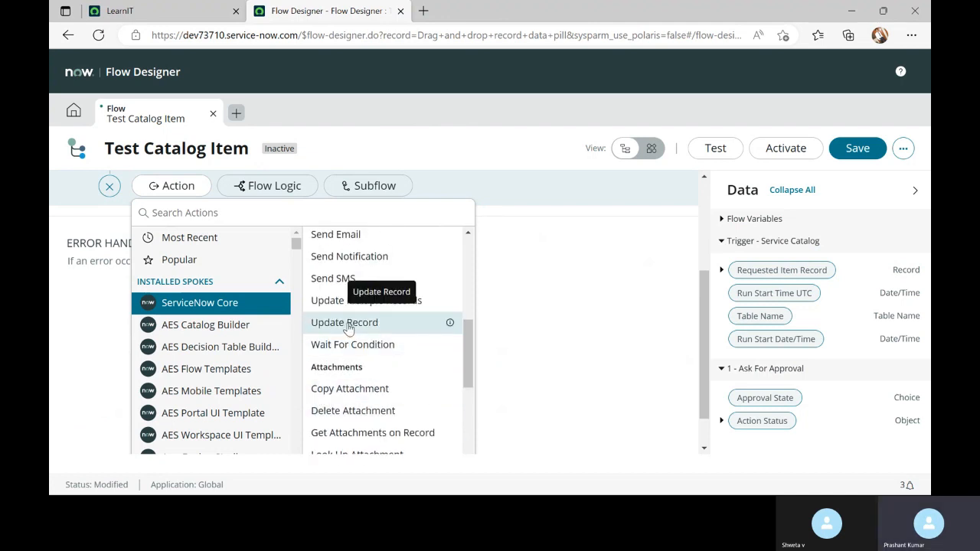
{"action": "left_click", "coordinate": [556, 307]}
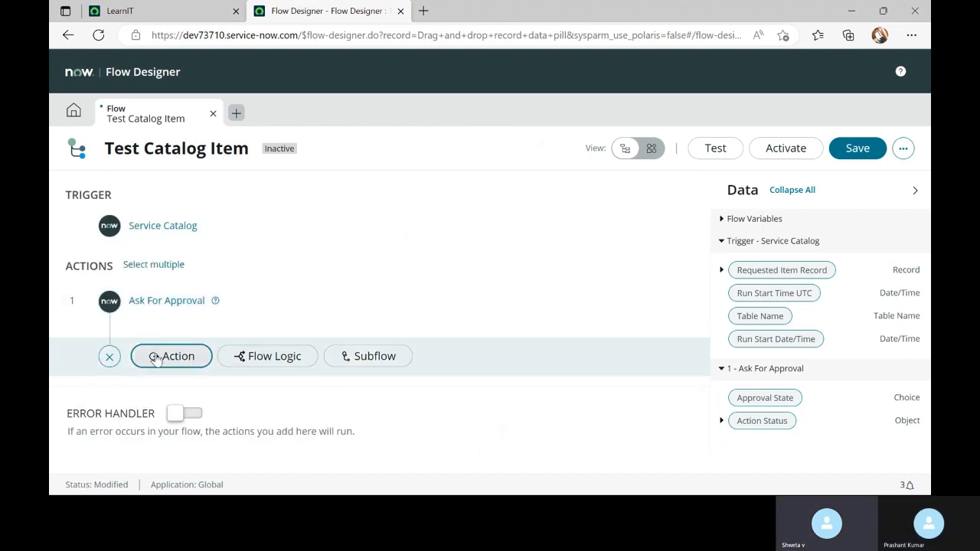
{"action": "left_click", "coordinate": [153, 303]}
{"action": "scroll", "coordinate": [153, 309], "scroll_direction": "down", "scroll_amount": 5}
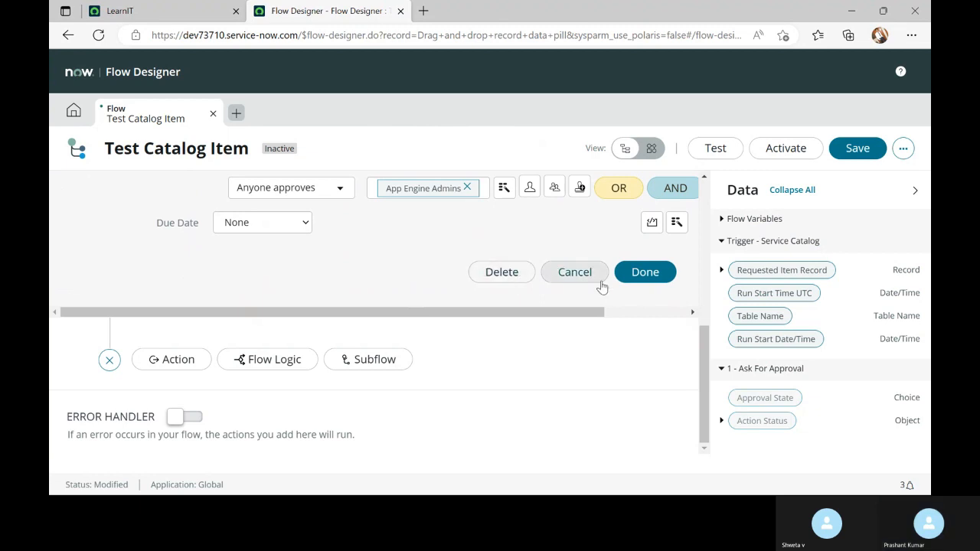
{"action": "left_click", "coordinate": [647, 274]}
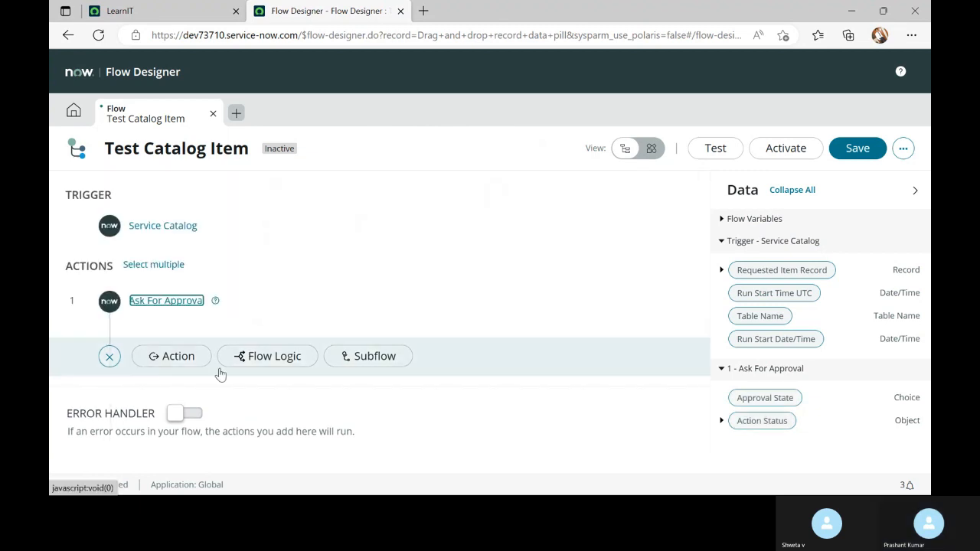
Step: Browse the installed and not installed spokes and the full list of ServiceNow Core actions for the second action
{"action": "left_click", "coordinate": [156, 359]}
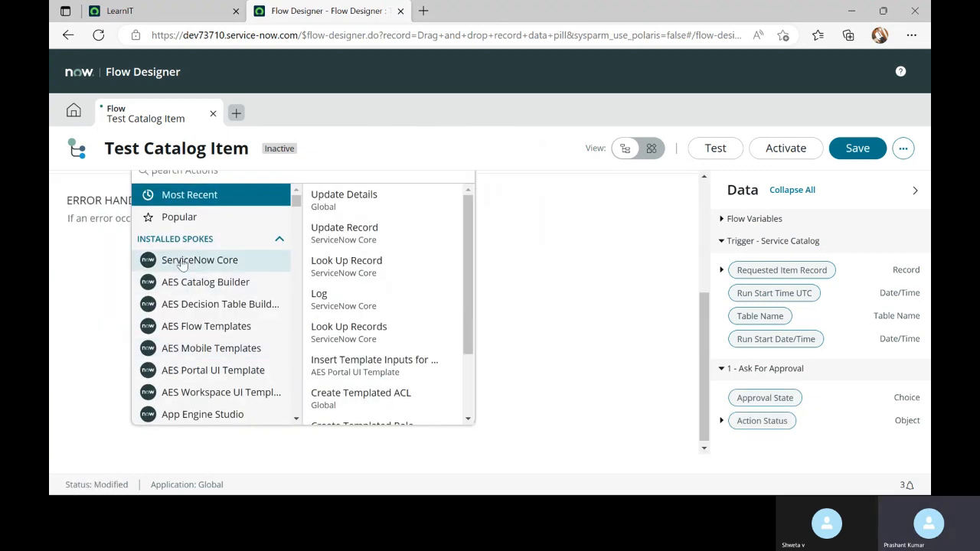
{"action": "scroll", "coordinate": [241, 383], "scroll_direction": "down", "scroll_amount": 10}
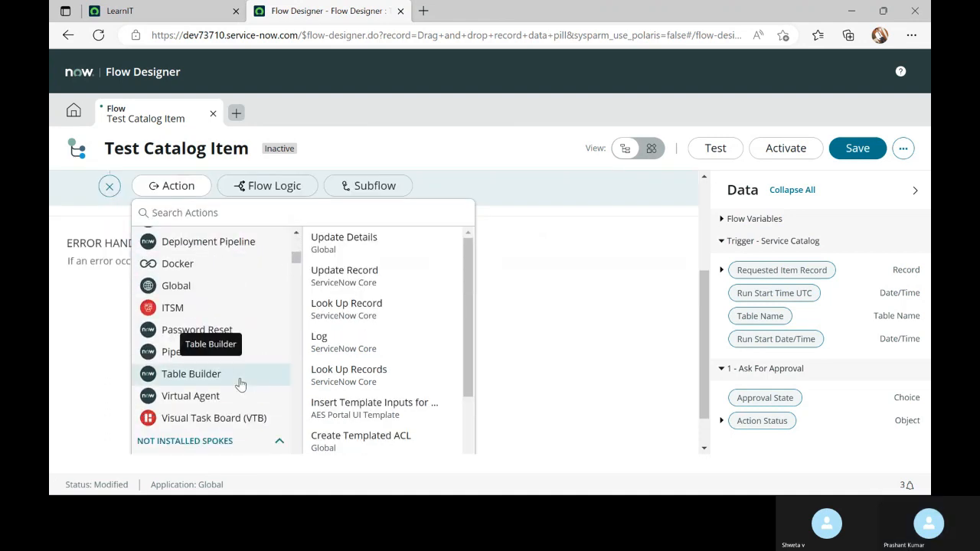
{"action": "scroll", "coordinate": [240, 383], "scroll_direction": "down", "scroll_amount": 2}
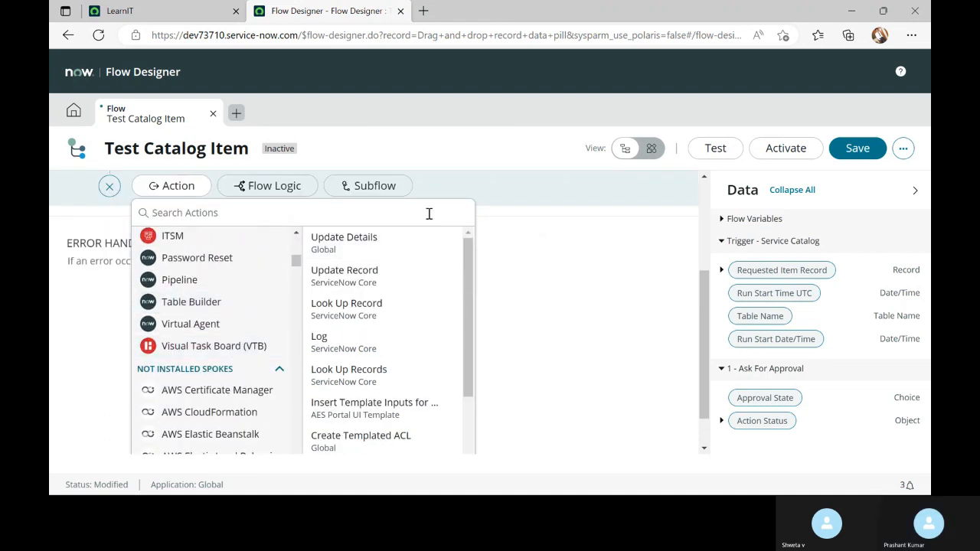
{"action": "scroll", "coordinate": [229, 354], "scroll_direction": "down", "scroll_amount": 4}
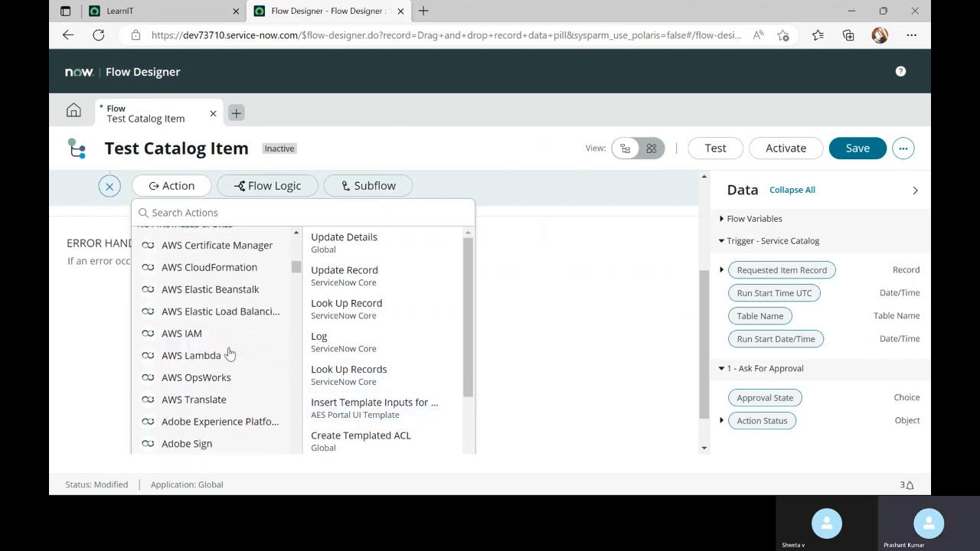
{"action": "scroll", "coordinate": [229, 354], "scroll_direction": "up", "scroll_amount": 15}
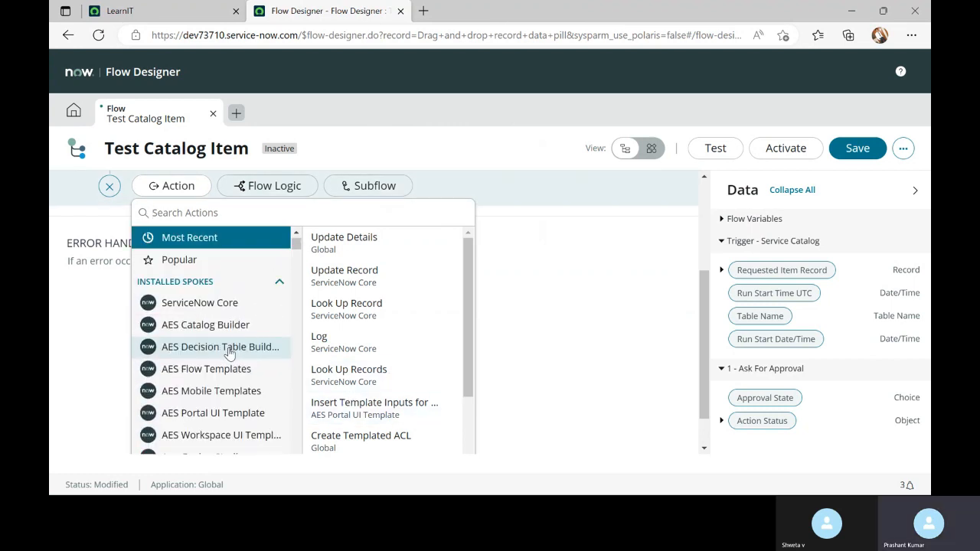
{"action": "left_click", "coordinate": [196, 306]}
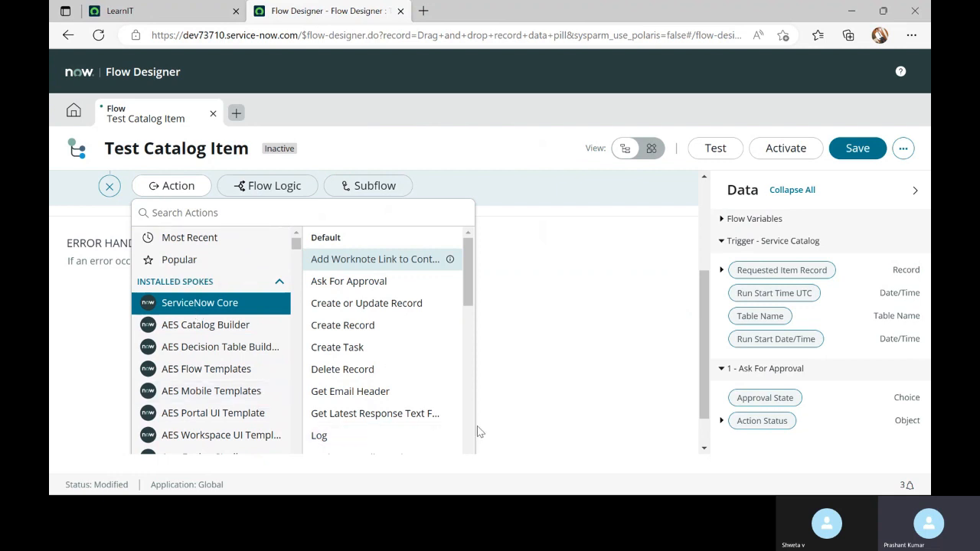
{"action": "left_click_drag", "start_coordinate": [467, 295], "coordinate": [470, 468]}
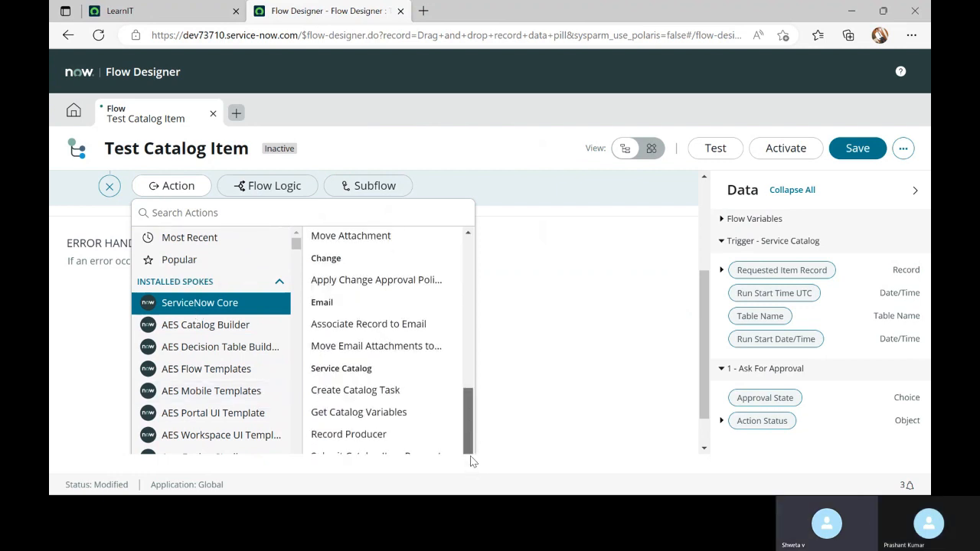
{"action": "scroll", "coordinate": [403, 400], "scroll_direction": "down", "scroll_amount": 1}
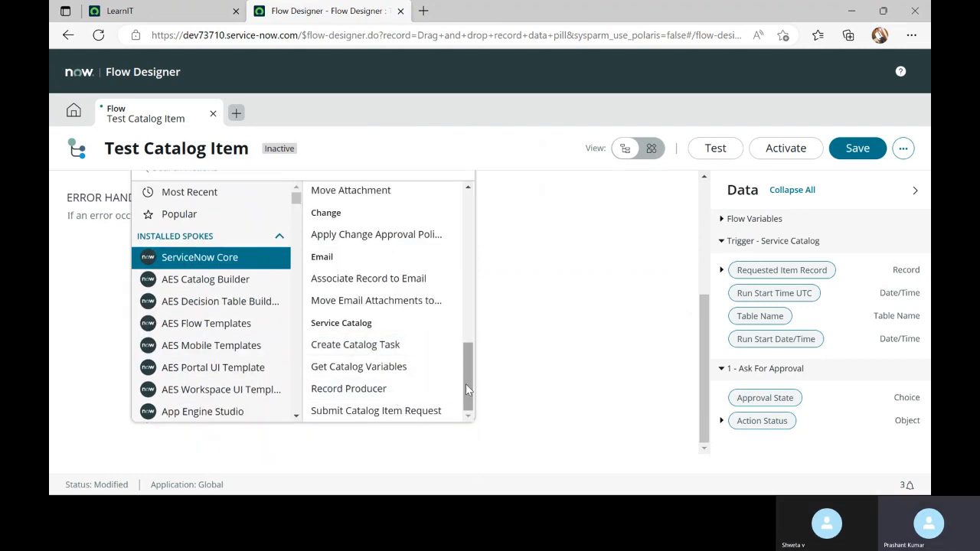
{"action": "left_click_drag", "start_coordinate": [466, 384], "coordinate": [473, 214]}
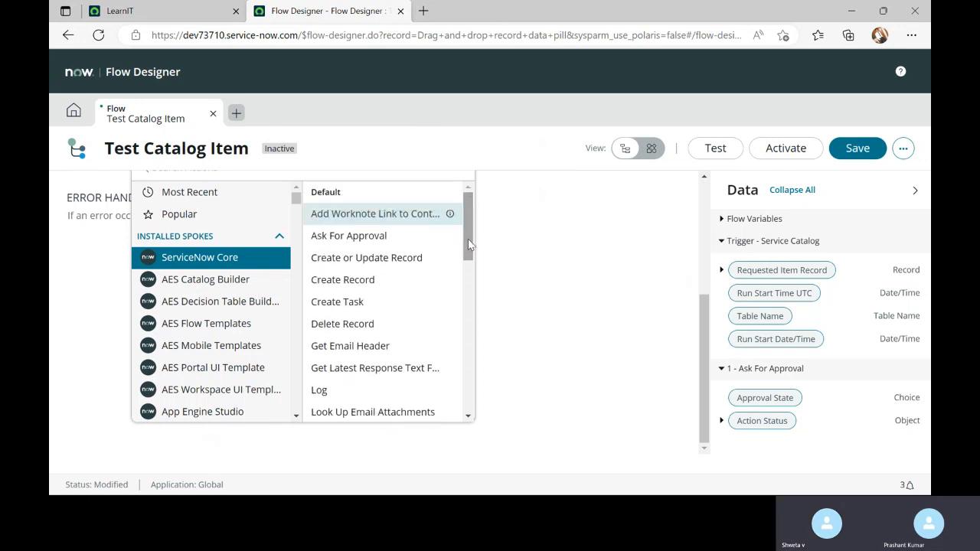
{"action": "left_click_drag", "start_coordinate": [468, 243], "coordinate": [465, 336]}
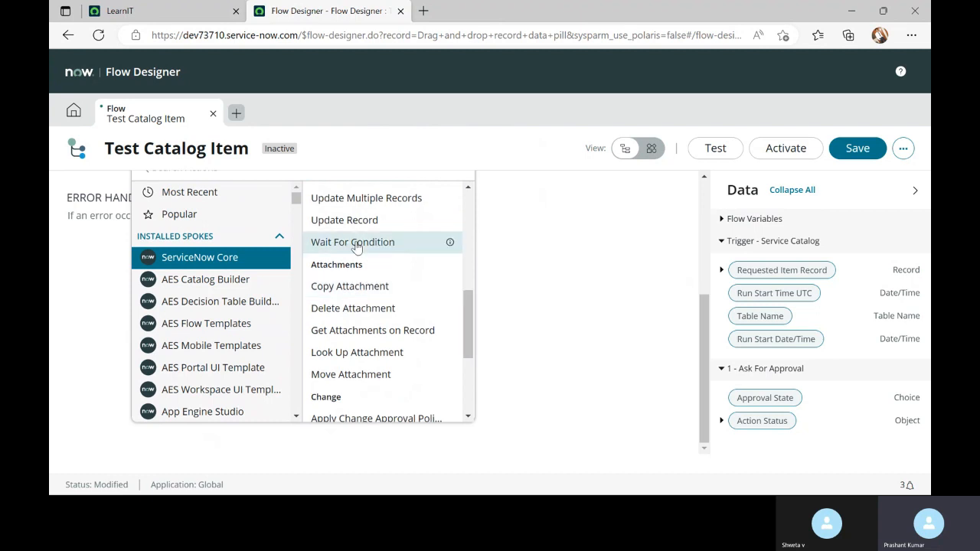
Step: Add the ServiceNow Core action Wait For Condition after the approval, using the trigger's Requested Item Record as its record
{"action": "scroll", "coordinate": [358, 311], "scroll_direction": "down", "scroll_amount": 5}
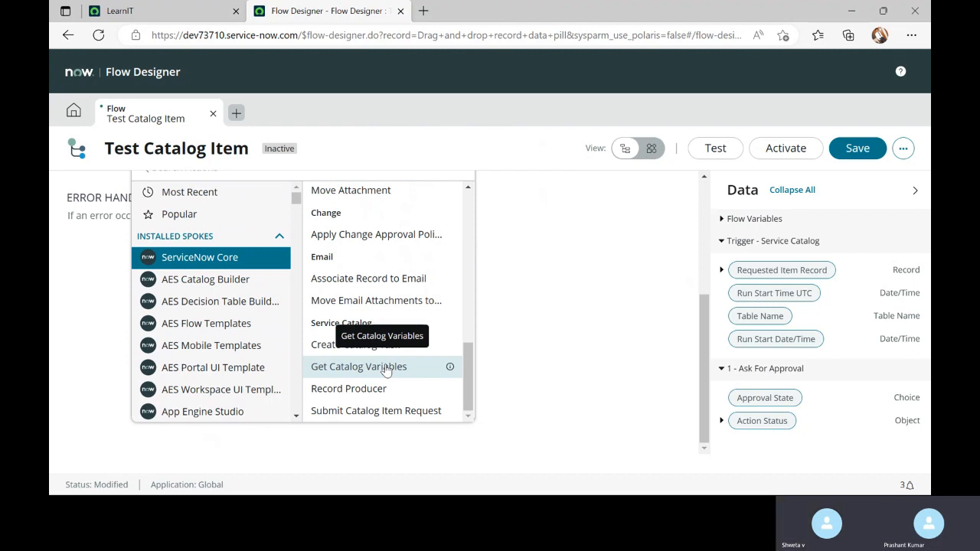
{"action": "scroll", "coordinate": [386, 370], "scroll_direction": "up", "scroll_amount": 3}
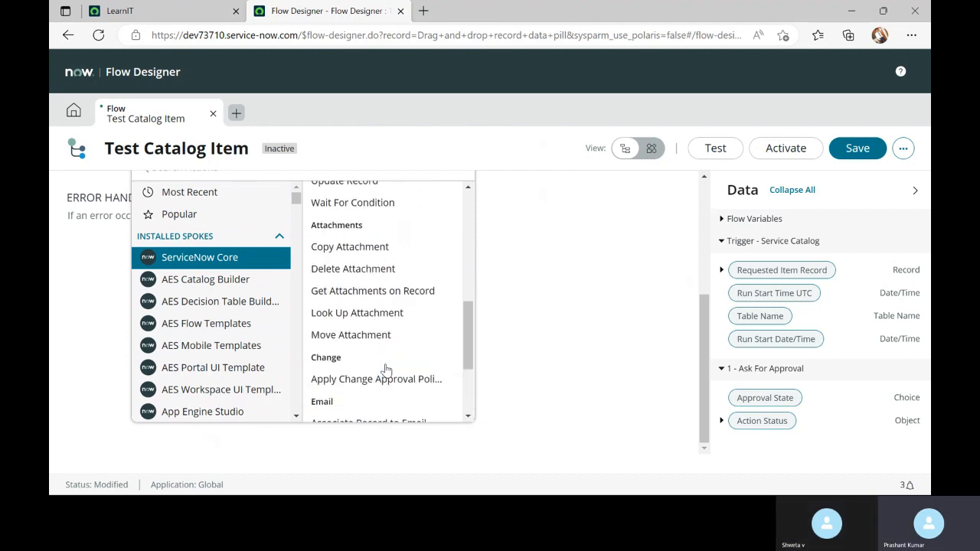
{"action": "scroll", "coordinate": [365, 344], "scroll_direction": "up", "scroll_amount": 2}
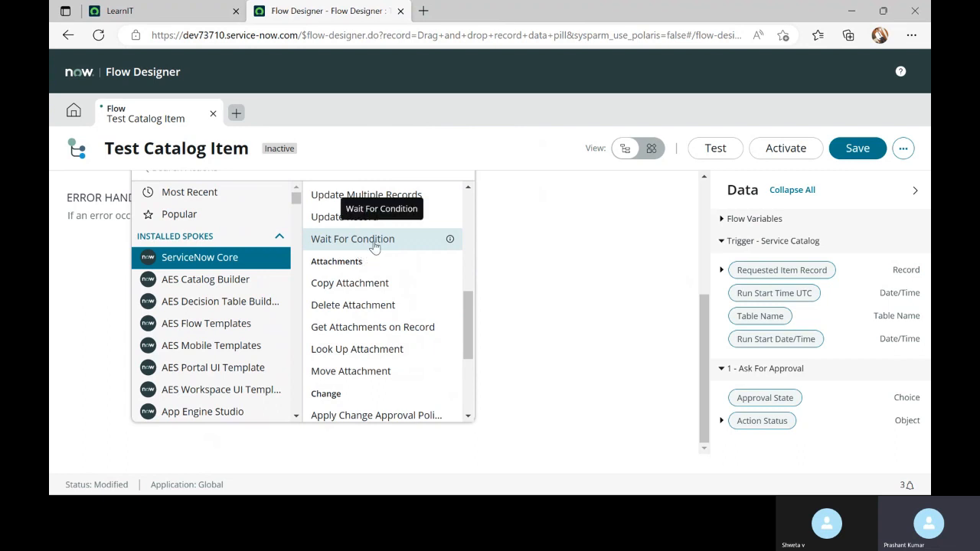
{"action": "scroll", "coordinate": [375, 276], "scroll_direction": "up", "scroll_amount": 1}
{"action": "left_click", "coordinate": [376, 311]}
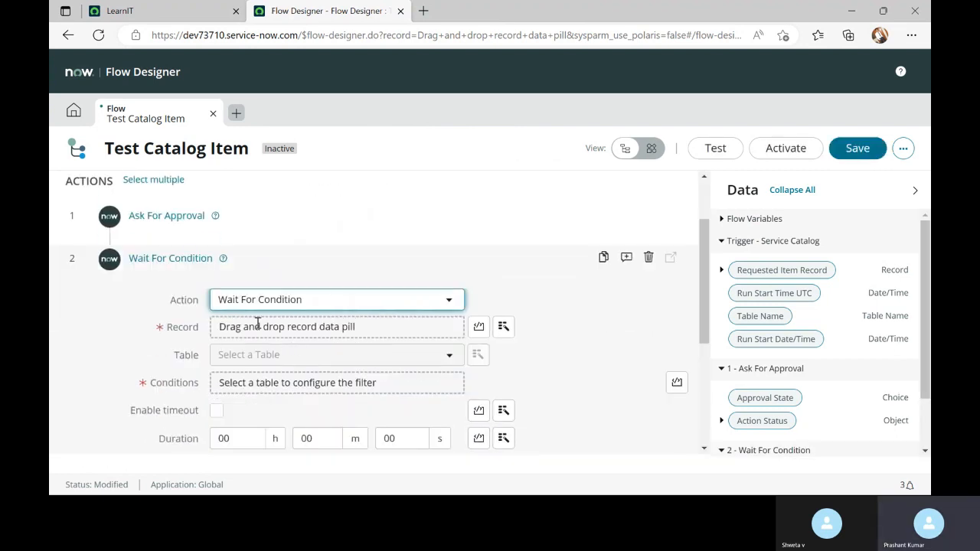
{"action": "left_click_drag", "start_coordinate": [746, 271], "coordinate": [250, 327]}
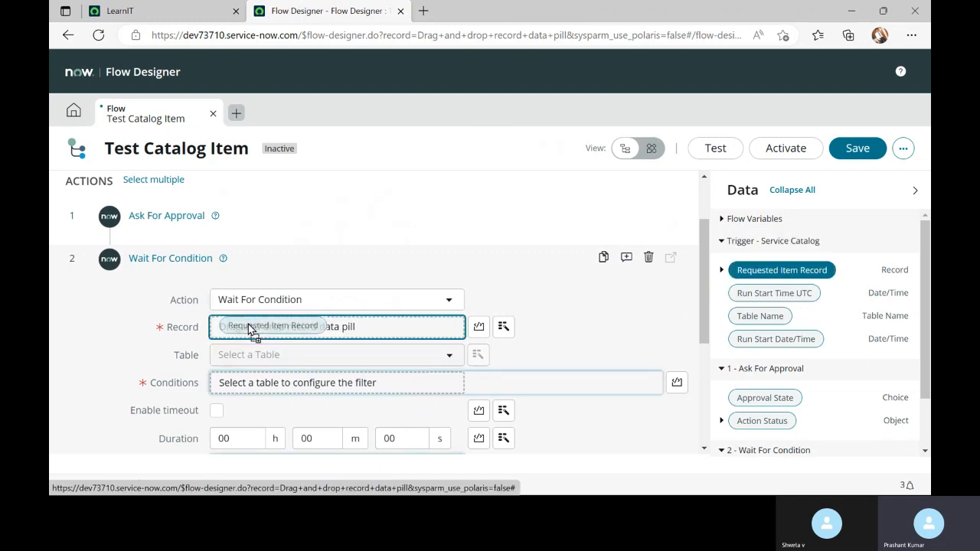
{"action": "left_click_drag", "start_coordinate": [248, 324], "coordinate": [278, 329]}
Step: Review the Wait For Condition action's conditions, timeout, duration and schedule settings
{"action": "scroll", "coordinate": [140, 356], "scroll_direction": "down", "scroll_amount": 1}
{"action": "scroll", "coordinate": [140, 355], "scroll_direction": "down", "scroll_amount": 2}
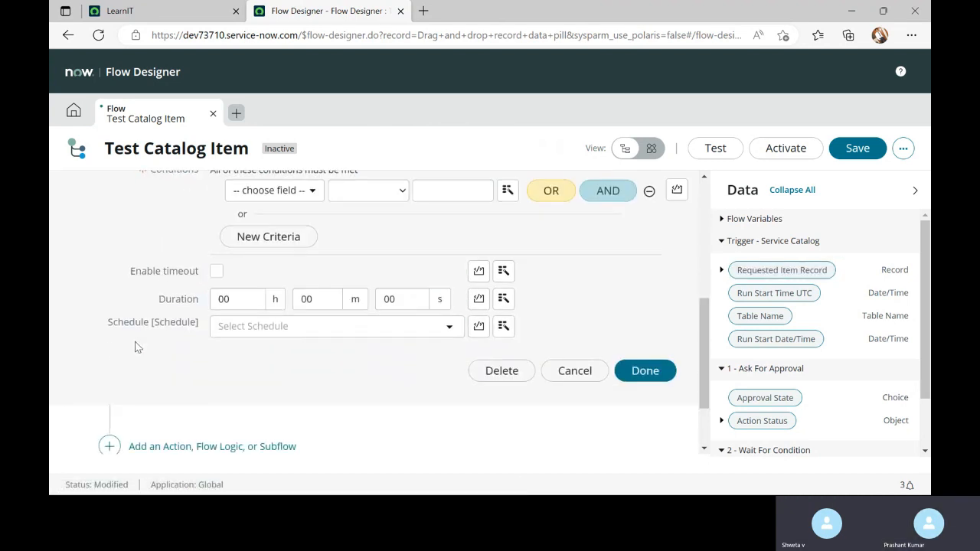
{"action": "scroll", "coordinate": [71, 378], "scroll_direction": "down", "scroll_amount": 1}
{"action": "scroll", "coordinate": [72, 377], "scroll_direction": "up", "scroll_amount": 3}
{"action": "scroll", "coordinate": [71, 377], "scroll_direction": "up", "scroll_amount": 2}
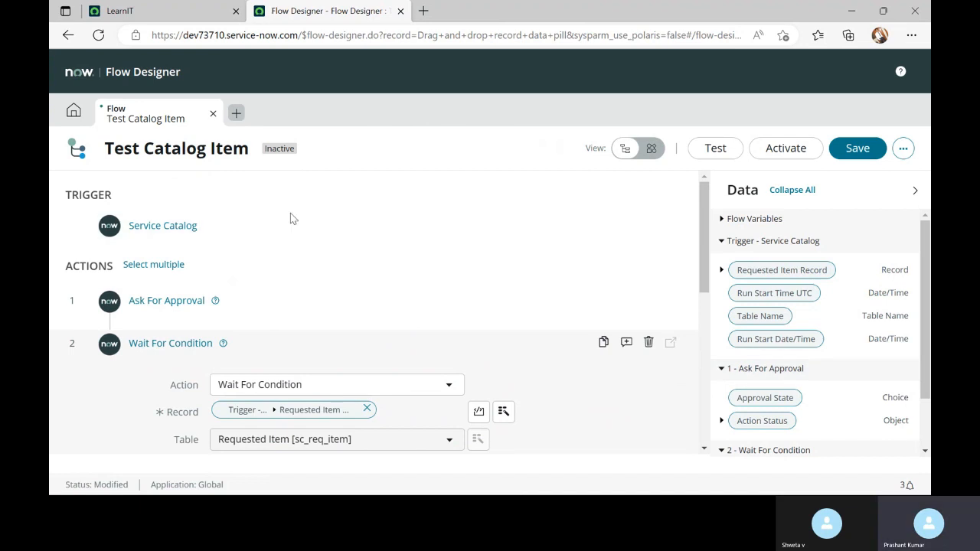
{"action": "scroll", "coordinate": [157, 296], "scroll_direction": "down", "scroll_amount": 2}
{"action": "scroll", "coordinate": [538, 326], "scroll_direction": "down", "scroll_amount": 2}
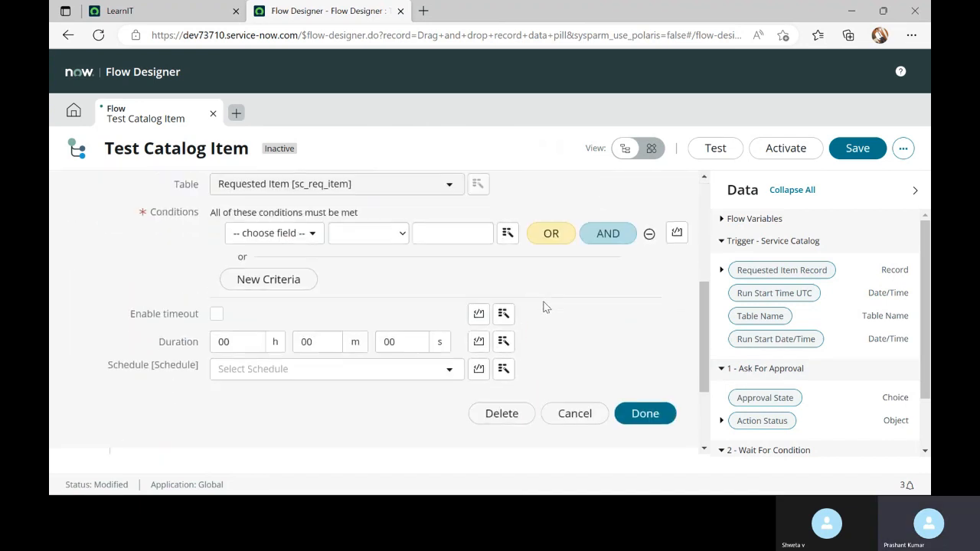
Step: Delete the Wait For Condition action from the Test Catalog Item flow
{"action": "scroll", "coordinate": [544, 307], "scroll_direction": "up", "scroll_amount": 4}
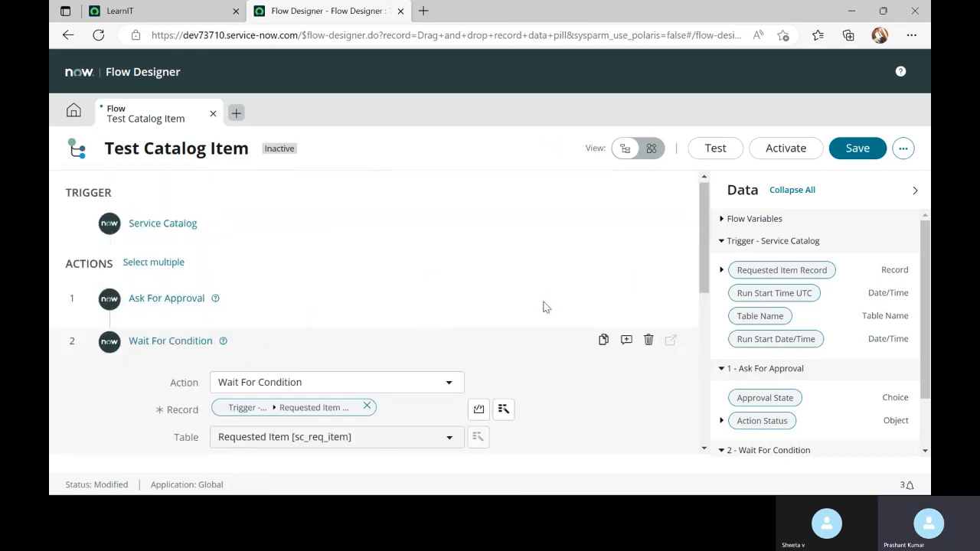
{"action": "scroll", "coordinate": [492, 302], "scroll_direction": "down", "scroll_amount": 2}
{"action": "scroll", "coordinate": [383, 291], "scroll_direction": "up", "scroll_amount": 2}
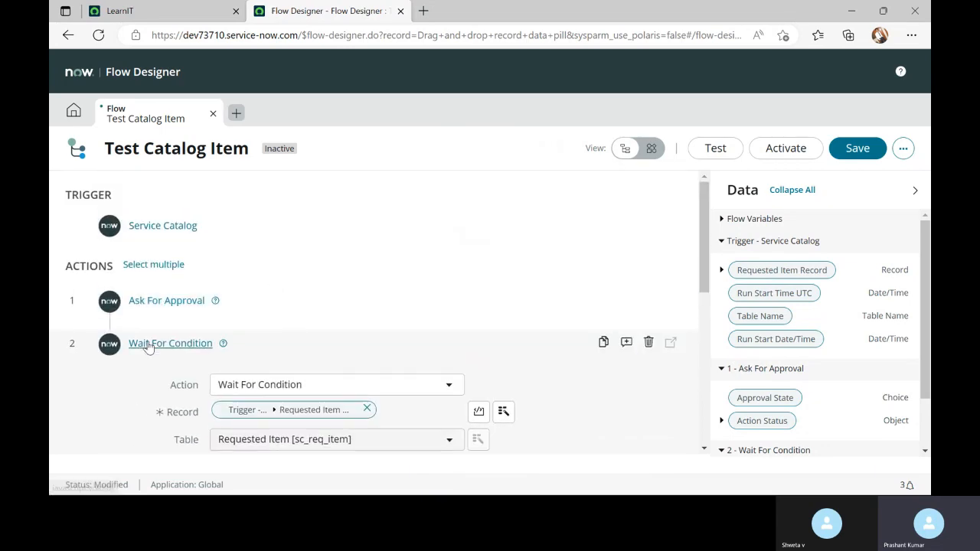
{"action": "scroll", "coordinate": [120, 350], "scroll_direction": "down", "scroll_amount": 1}
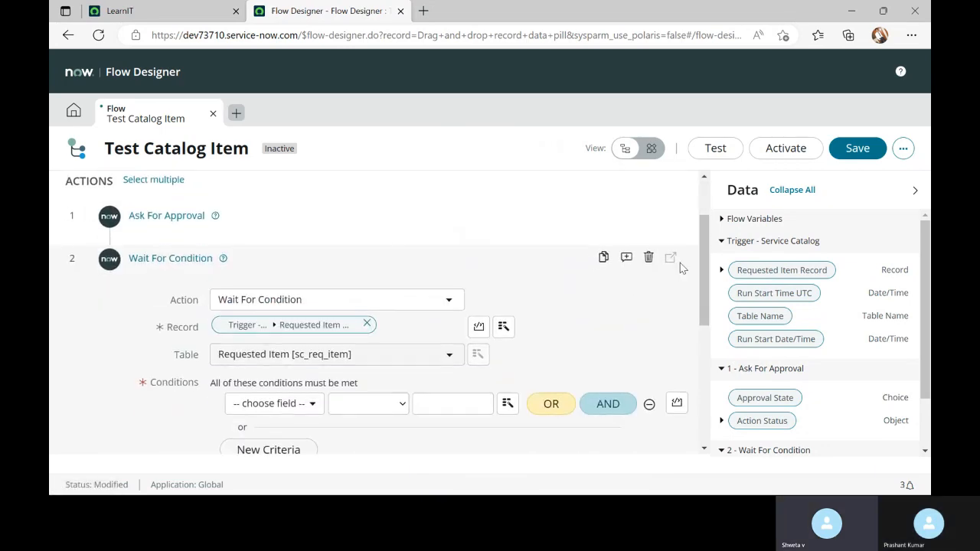
{"action": "left_click", "coordinate": [649, 259]}
{"action": "left_click", "coordinate": [606, 250]}
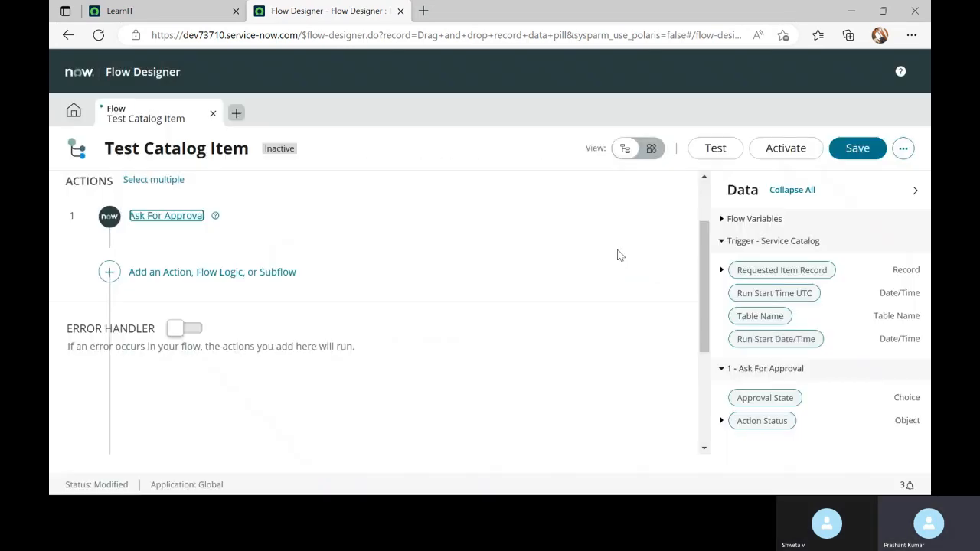
Step: Look through the ServiceNow Core actions available after the approval, down to the Service Catalog group, without adding one
{"action": "left_click", "coordinate": [154, 360]}
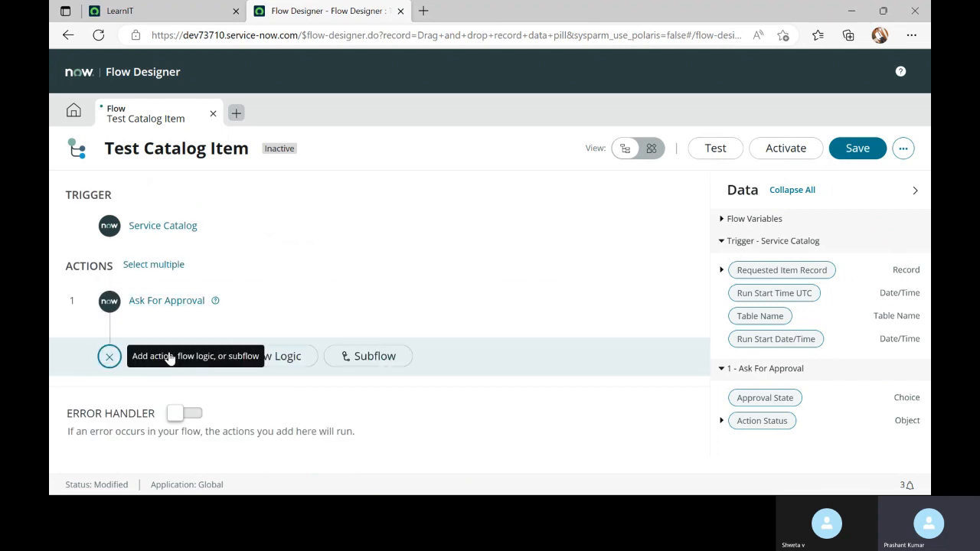
{"action": "left_click", "coordinate": [166, 357]}
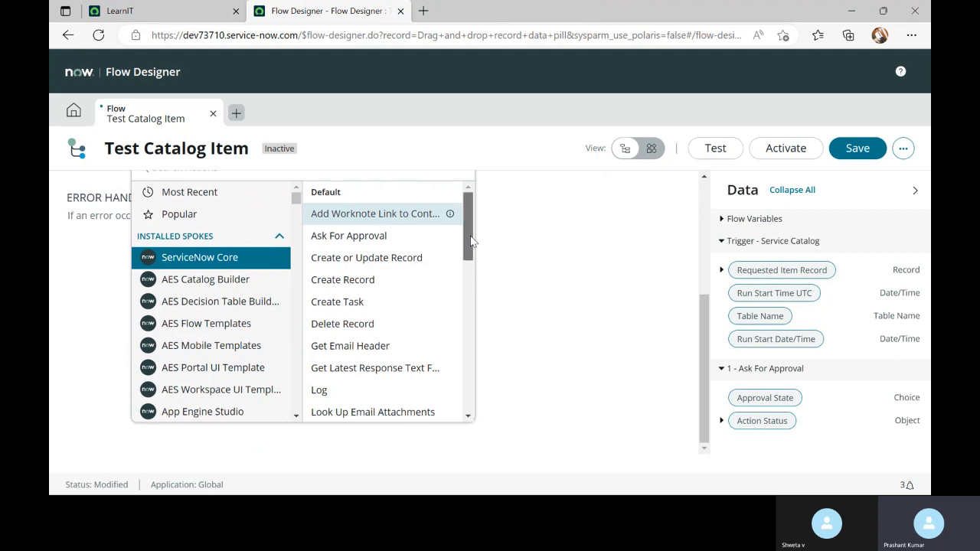
{"action": "left_click_drag", "start_coordinate": [471, 240], "coordinate": [409, 293]}
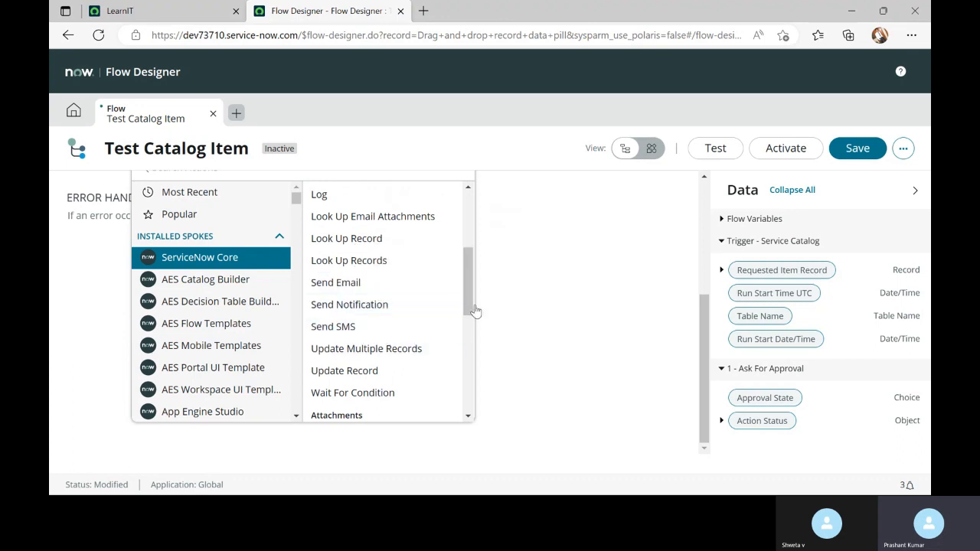
{"action": "left_click_drag", "start_coordinate": [473, 308], "coordinate": [475, 330]}
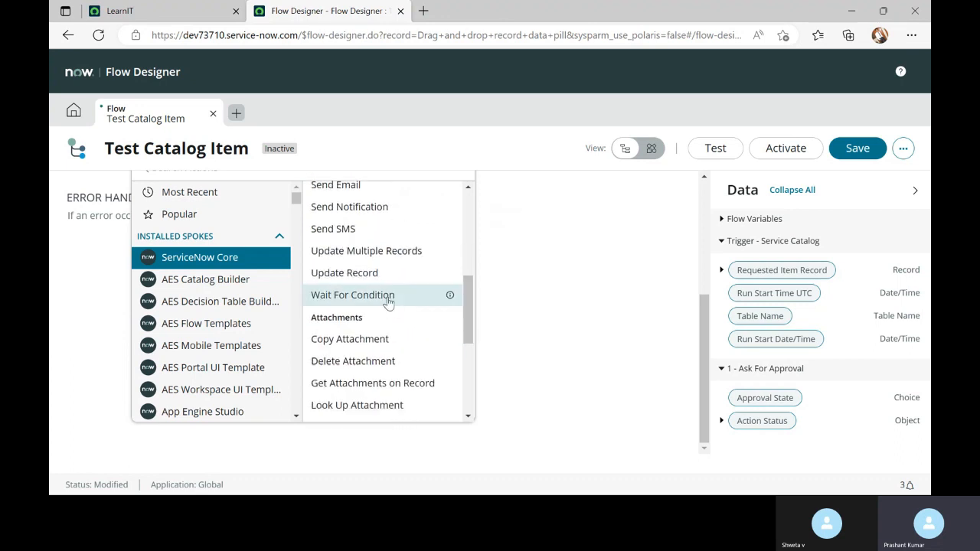
{"action": "scroll", "coordinate": [379, 348], "scroll_direction": "down", "scroll_amount": 5}
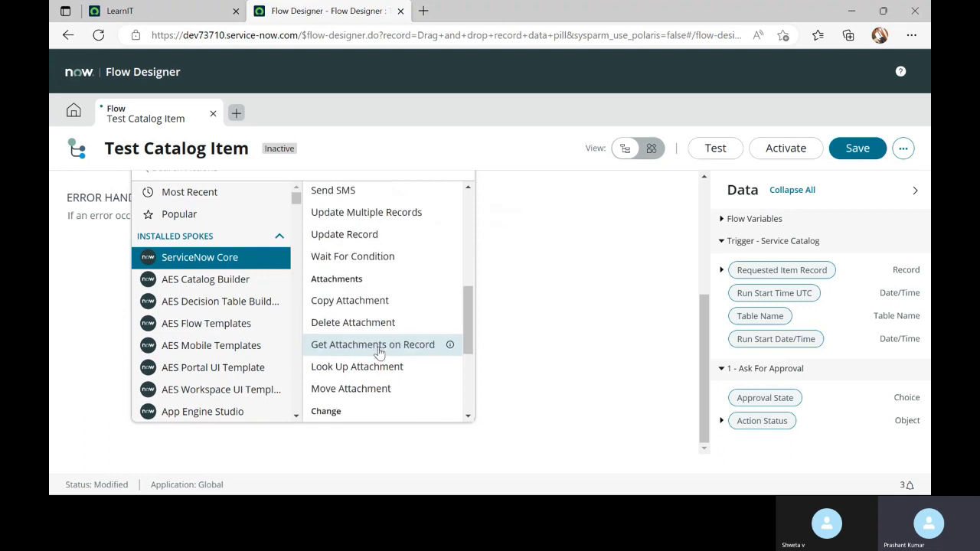
{"action": "scroll", "coordinate": [383, 363], "scroll_direction": "down", "scroll_amount": 2}
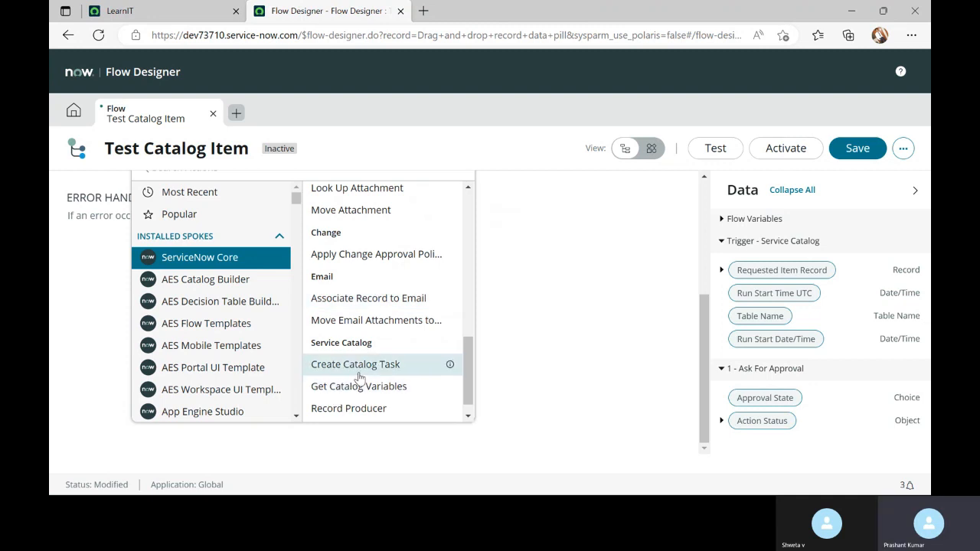
{"action": "scroll", "coordinate": [341, 395], "scroll_direction": "down", "scroll_amount": 1}
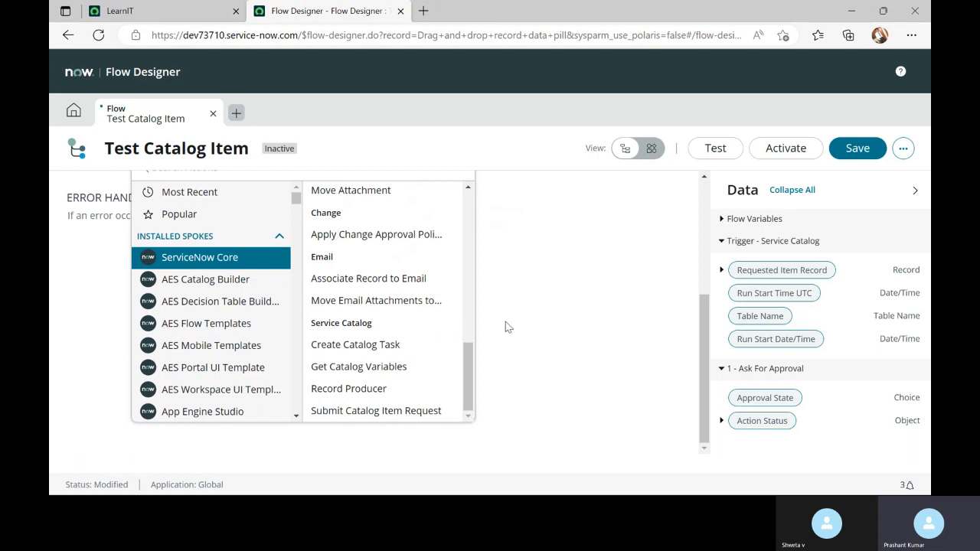
{"action": "scroll", "coordinate": [429, 376], "scroll_direction": "up", "scroll_amount": 3}
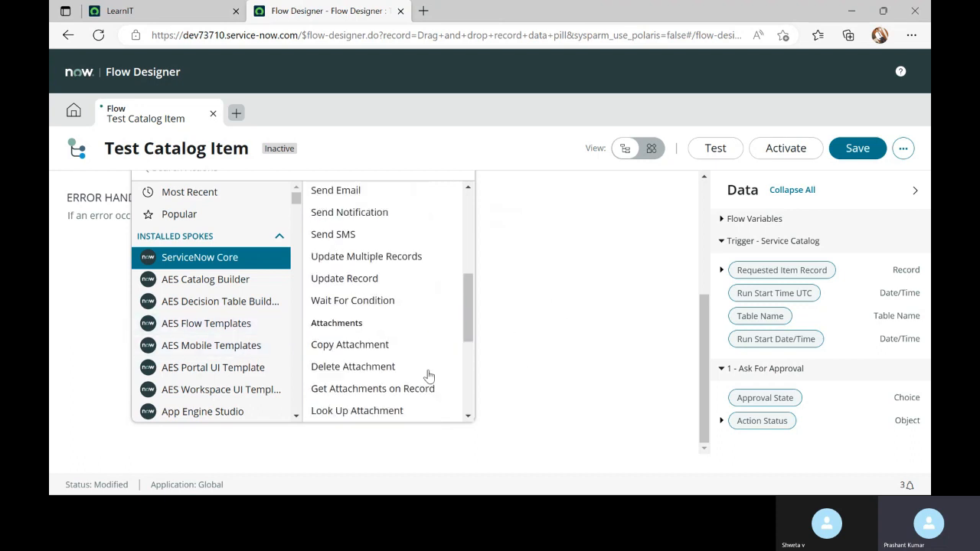
{"action": "scroll", "coordinate": [429, 374], "scroll_direction": "up", "scroll_amount": 5}
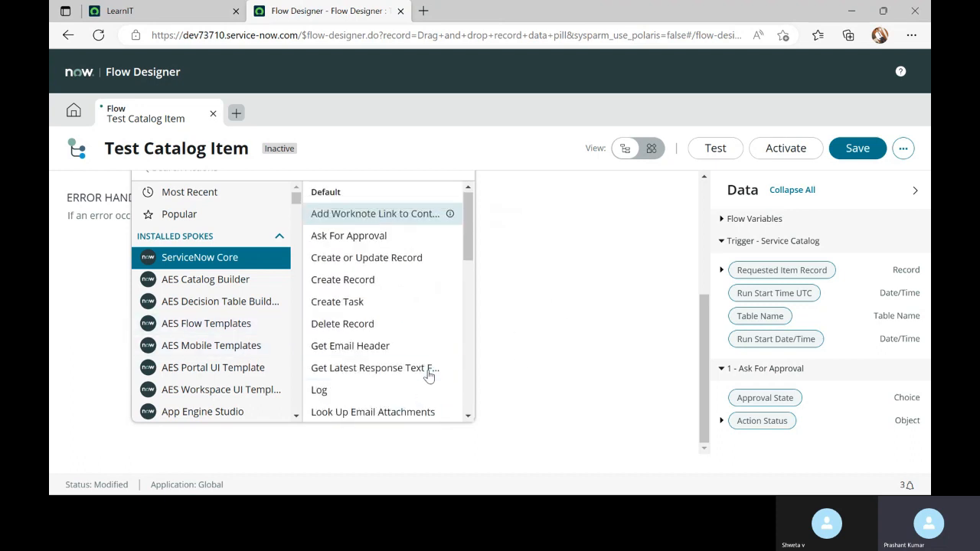
{"action": "left_click", "coordinate": [584, 359]}
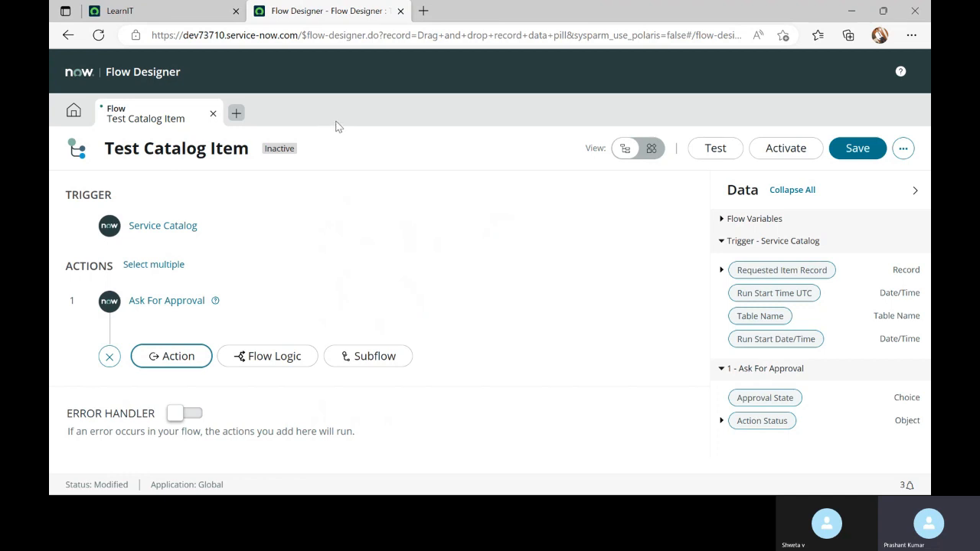
Step: Filter the list of flows by the name *item and open the Service Catalog item request flow
{"action": "left_click", "coordinate": [73, 110]}
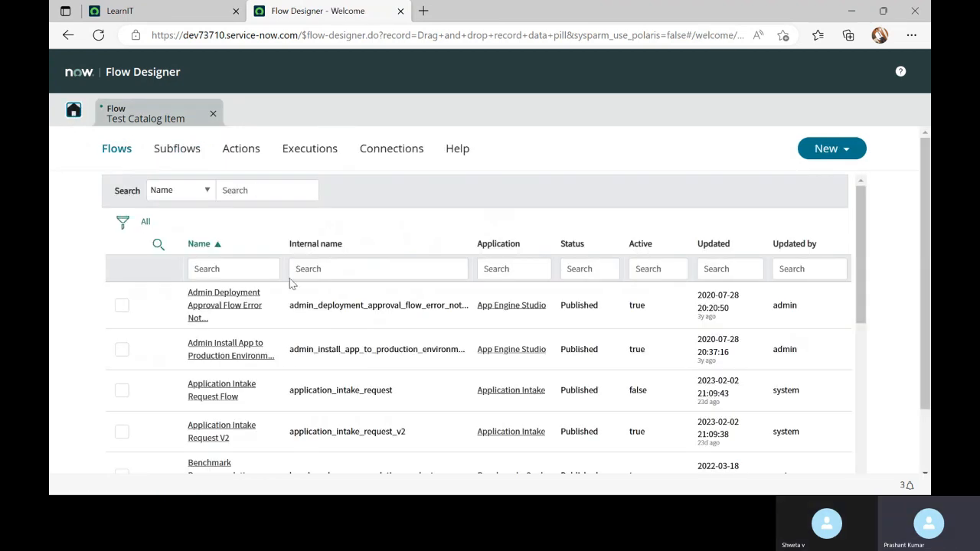
{"action": "scroll", "coordinate": [285, 398], "scroll_direction": "down", "scroll_amount": 5}
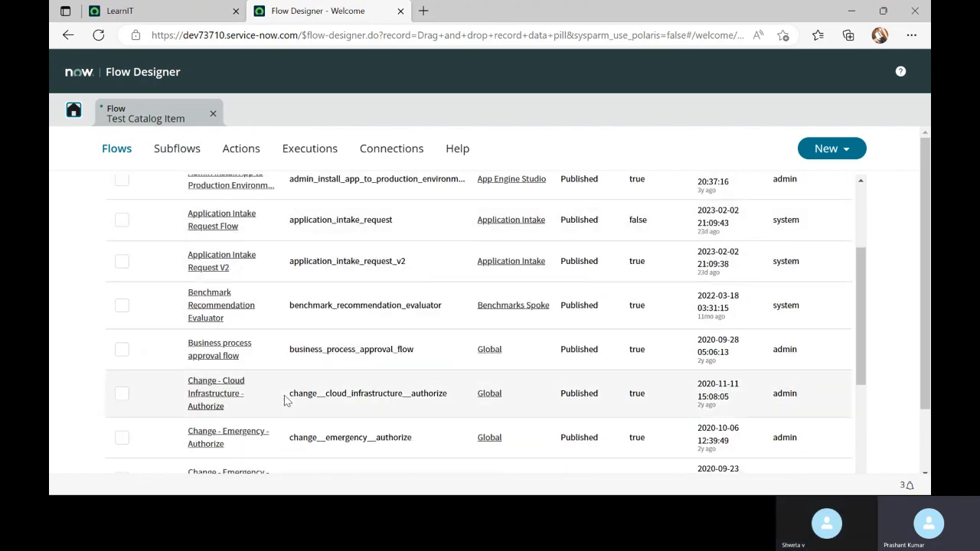
{"action": "scroll", "coordinate": [284, 398], "scroll_direction": "down", "scroll_amount": 3}
{"action": "scroll", "coordinate": [253, 307], "scroll_direction": "up", "scroll_amount": 10}
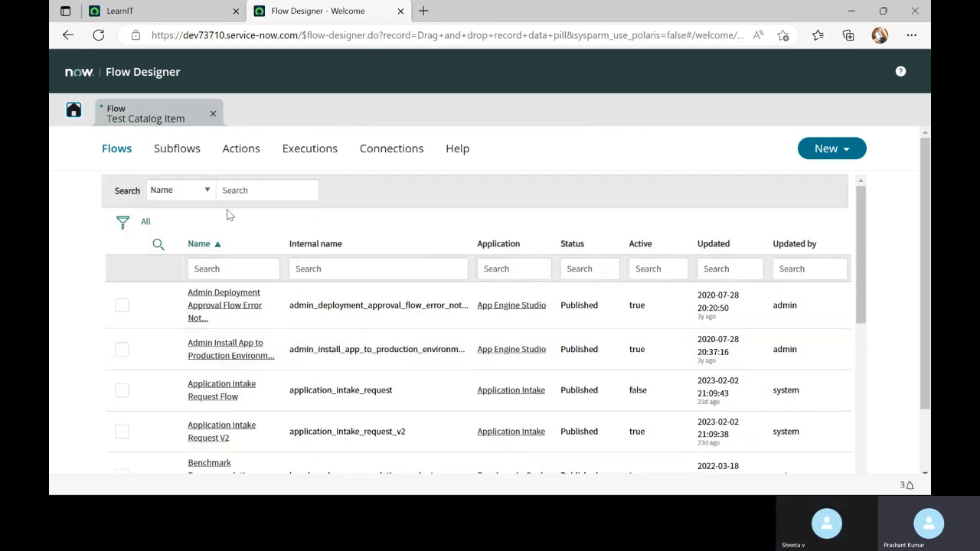
{"action": "left_click", "coordinate": [203, 271]}
{"action": "type", "text": "*"}
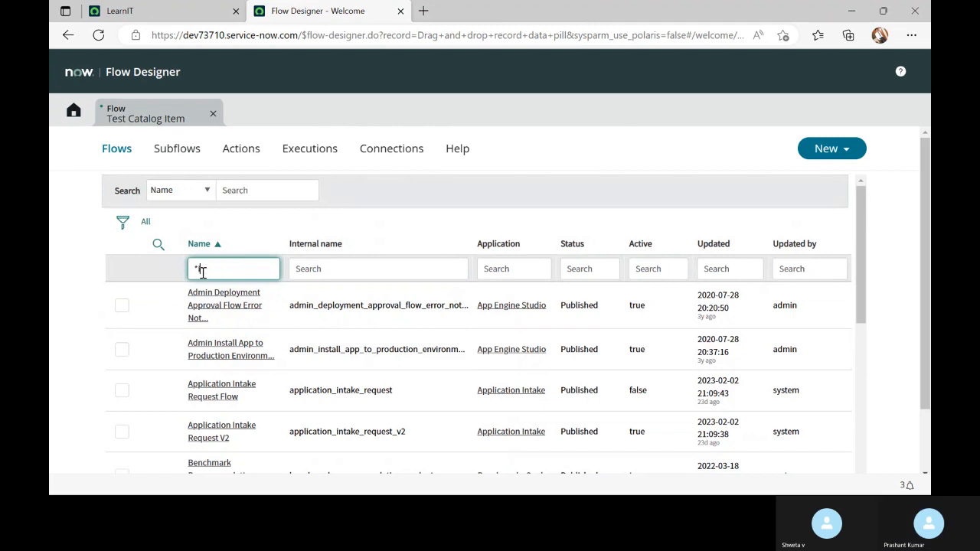
{"action": "type", "text": "item"}
{"action": "key", "text": "Return"}
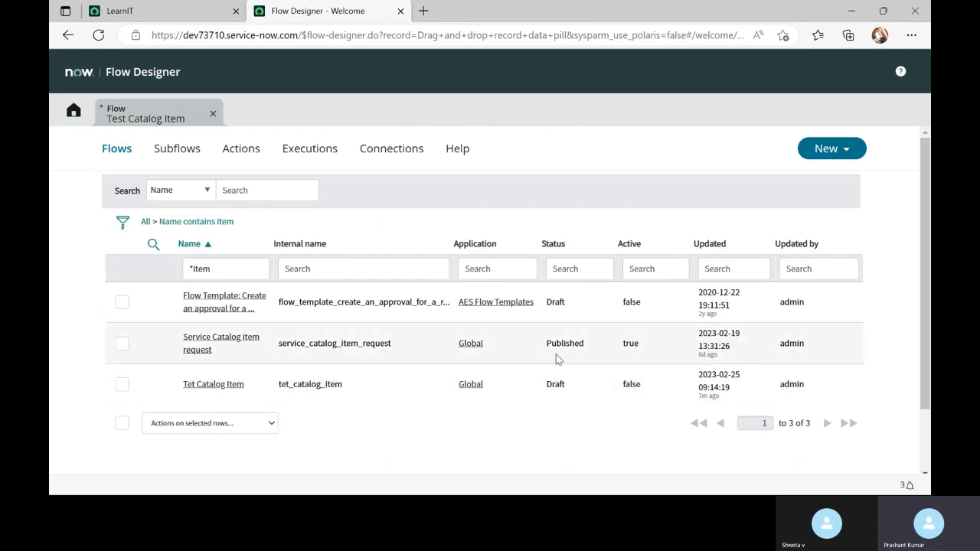
{"action": "left_click", "coordinate": [206, 344]}
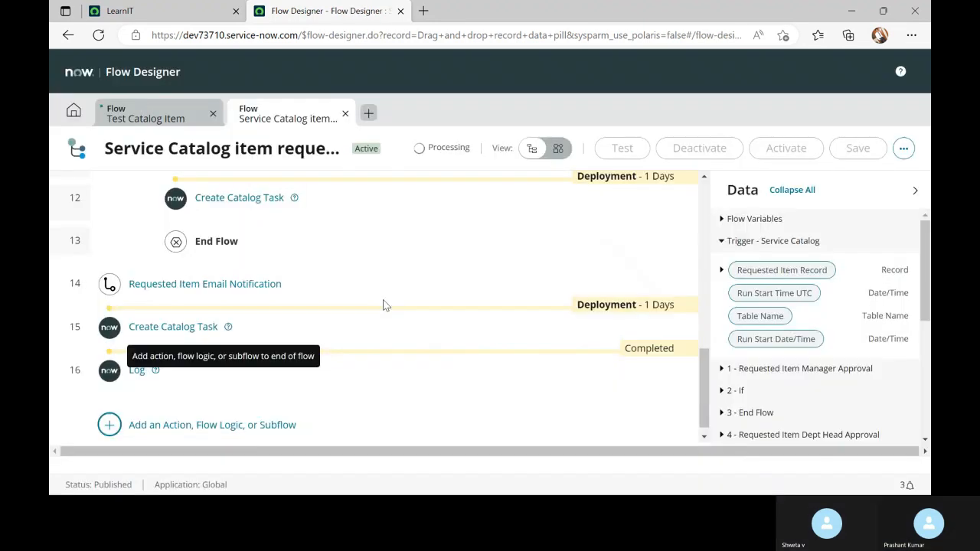
Step: Close the Test Catalog Item flow and discard its unsaved changes
{"action": "left_click", "coordinate": [212, 113]}
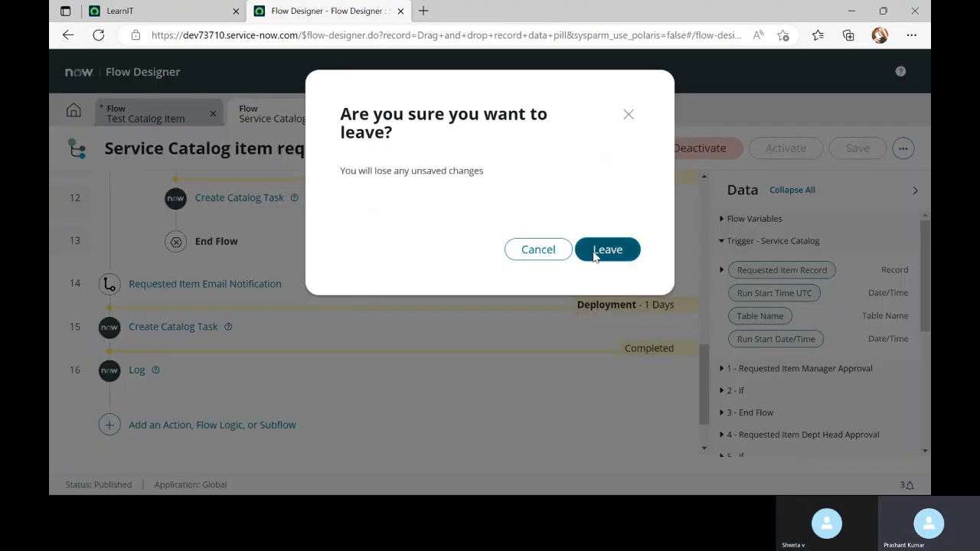
{"action": "left_click", "coordinate": [595, 254]}
Step: Examine the subflow, wait and requested item settings of the Requested Item Manager Approval action, and collapse it again
{"action": "scroll", "coordinate": [324, 357], "scroll_direction": "up", "scroll_amount": 15}
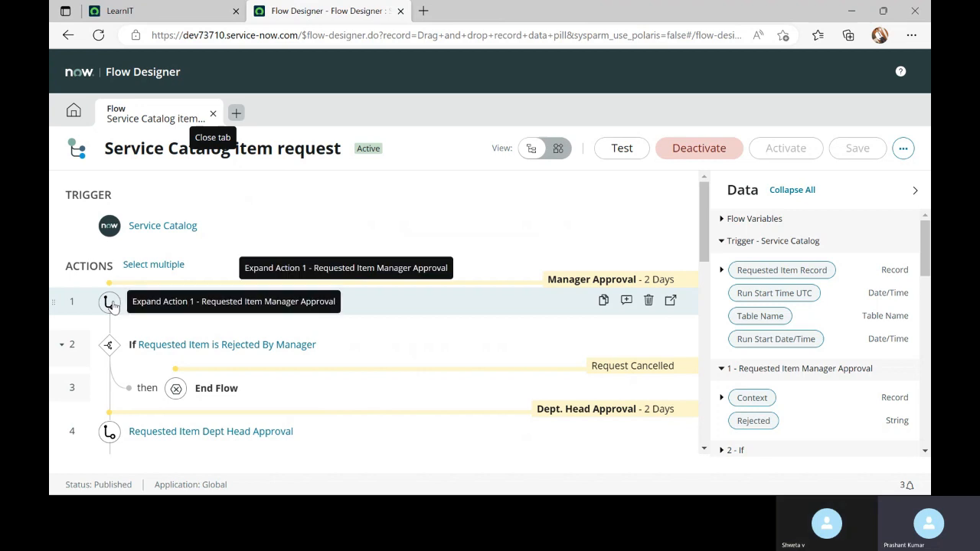
{"action": "scroll", "coordinate": [287, 342], "scroll_direction": "down", "scroll_amount": 2}
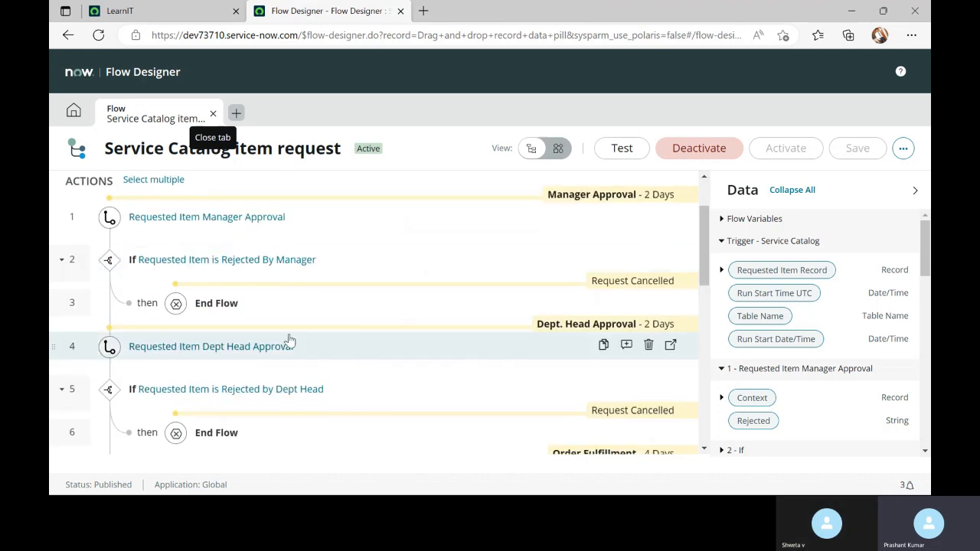
{"action": "scroll", "coordinate": [284, 345], "scroll_direction": "up", "scroll_amount": 2}
{"action": "left_click", "coordinate": [284, 301]}
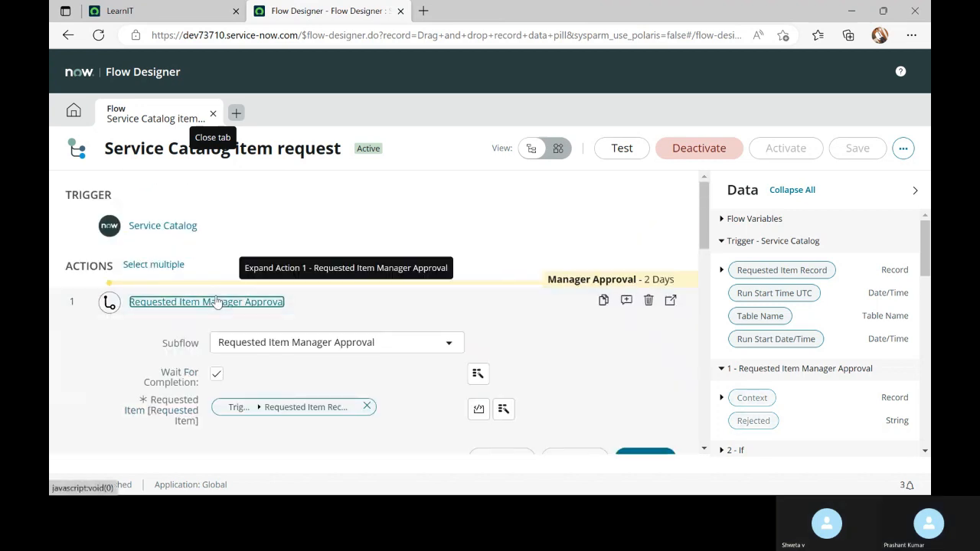
{"action": "scroll", "coordinate": [294, 366], "scroll_direction": "down", "scroll_amount": 2}
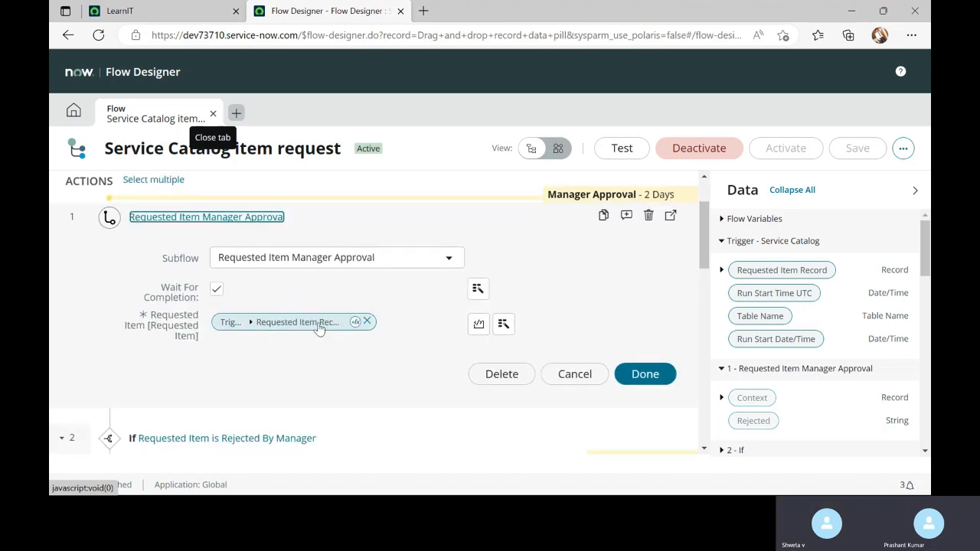
{"action": "scroll", "coordinate": [326, 333], "scroll_direction": "down", "scroll_amount": 3}
{"action": "scroll", "coordinate": [306, 329], "scroll_direction": "up", "scroll_amount": 3}
{"action": "scroll", "coordinate": [263, 323], "scroll_direction": "up", "scroll_amount": 2}
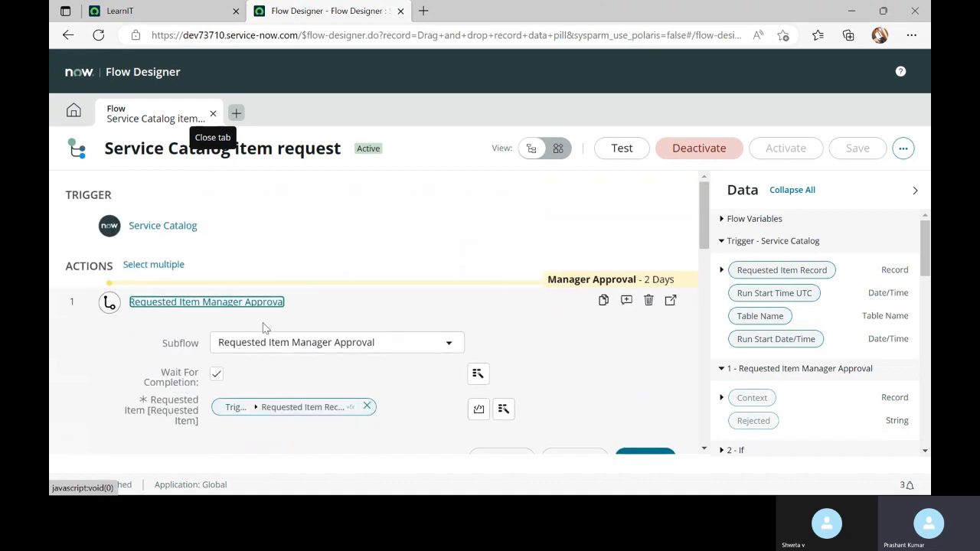
{"action": "left_click", "coordinate": [322, 302]}
Step: Check the condition of the If step for a requested item rejected by the manager, and close it
{"action": "scroll", "coordinate": [257, 387], "scroll_direction": "down", "scroll_amount": 1}
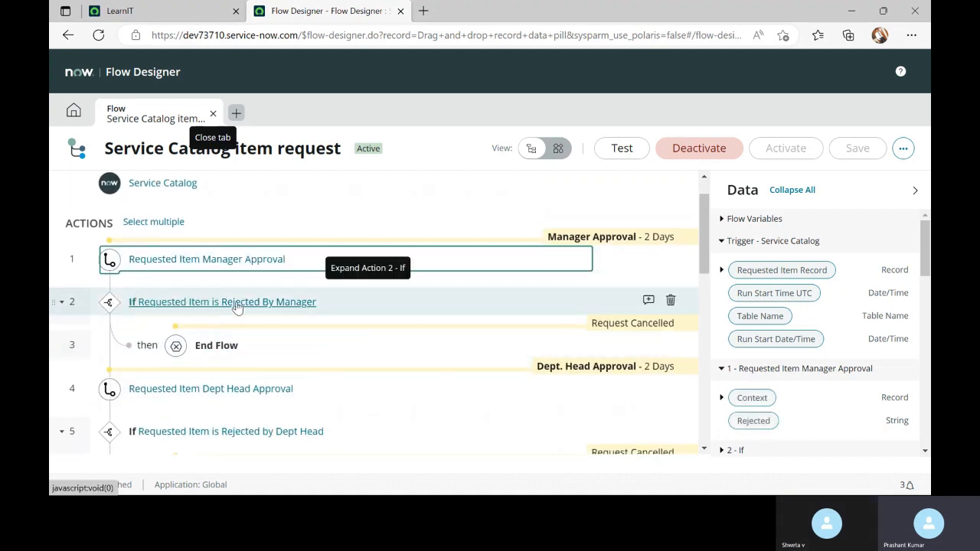
{"action": "left_click", "coordinate": [368, 306]}
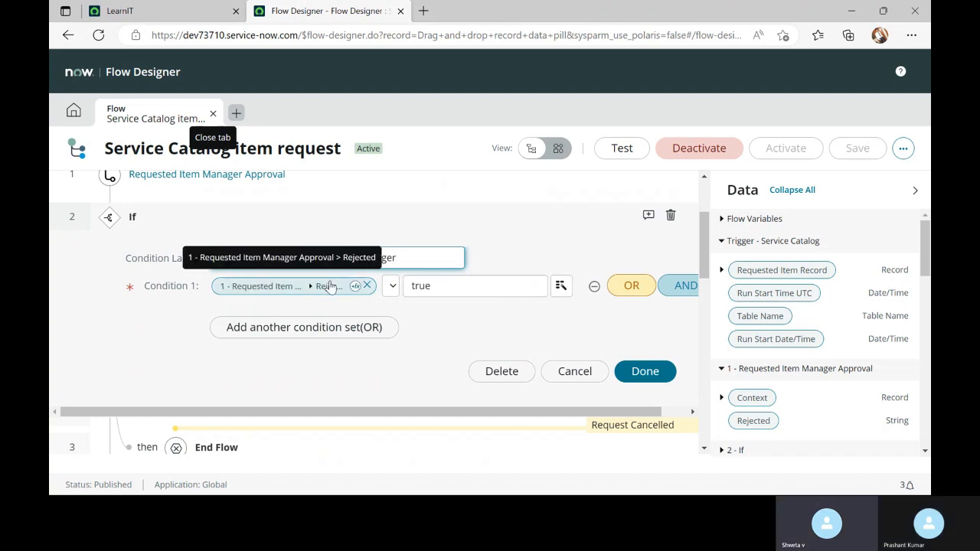
{"action": "left_click", "coordinate": [646, 373]}
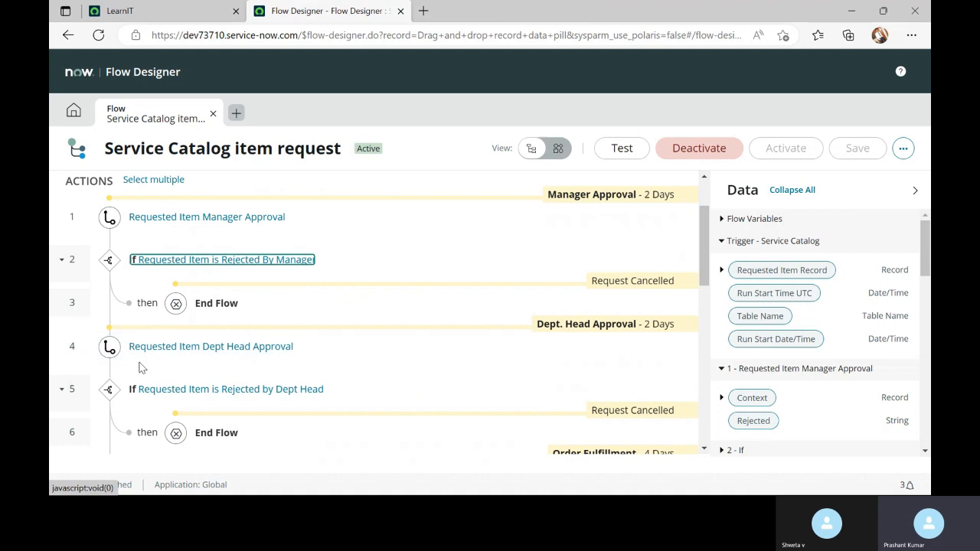
Step: Review the flow's department head approval, rejection, catalog task, backorder and email notification steps
{"action": "scroll", "coordinate": [138, 363], "scroll_direction": "down", "scroll_amount": 1}
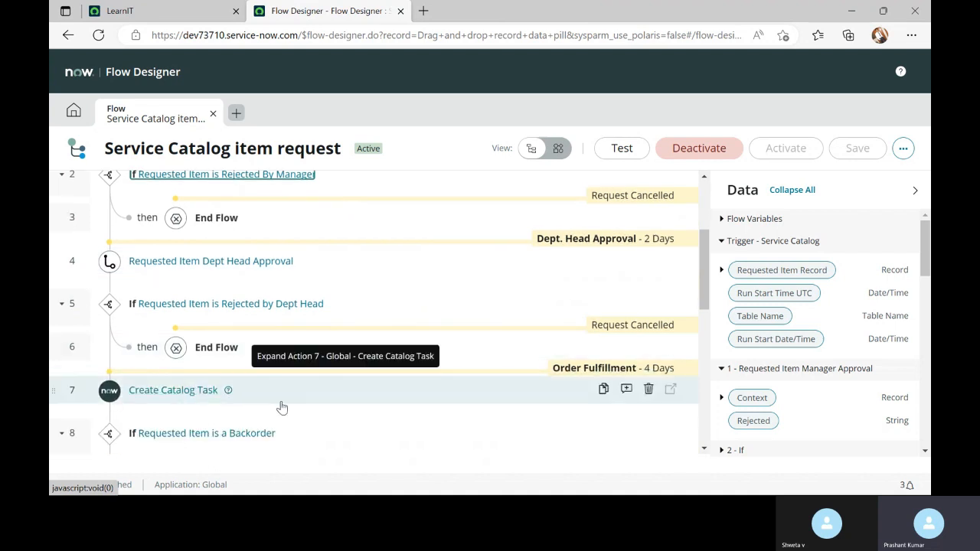
{"action": "scroll", "coordinate": [360, 438], "scroll_direction": "down", "scroll_amount": 2}
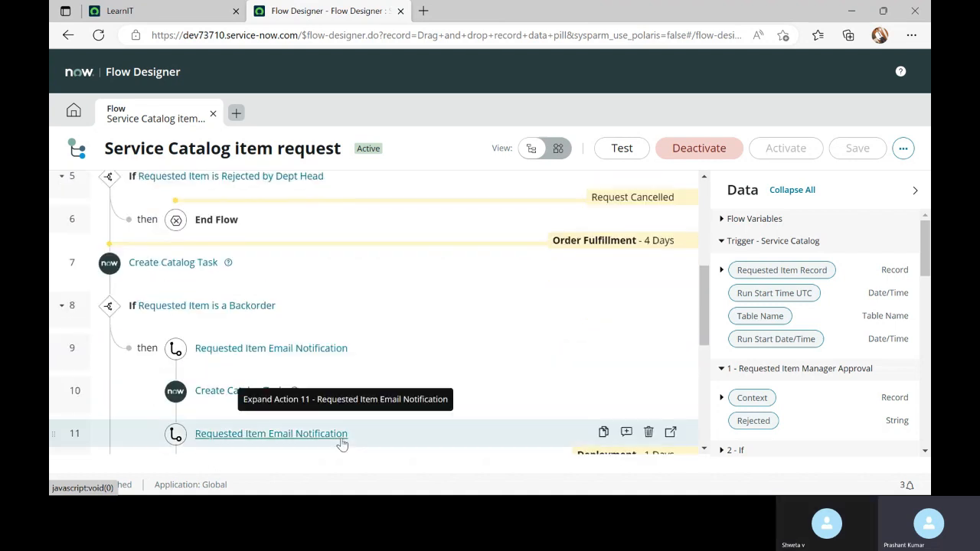
{"action": "scroll", "coordinate": [343, 444], "scroll_direction": "up", "scroll_amount": 2}
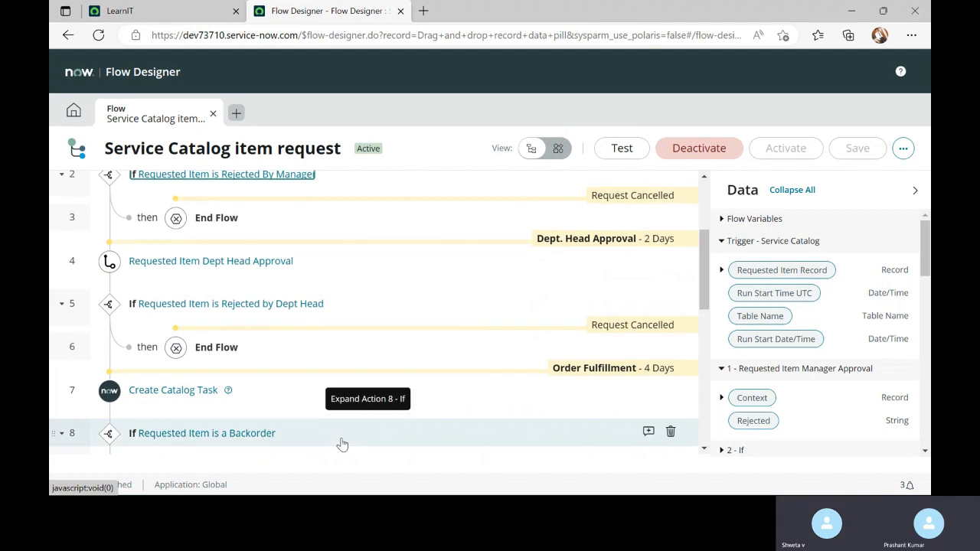
{"action": "scroll", "coordinate": [179, 331], "scroll_direction": "up", "scroll_amount": 1}
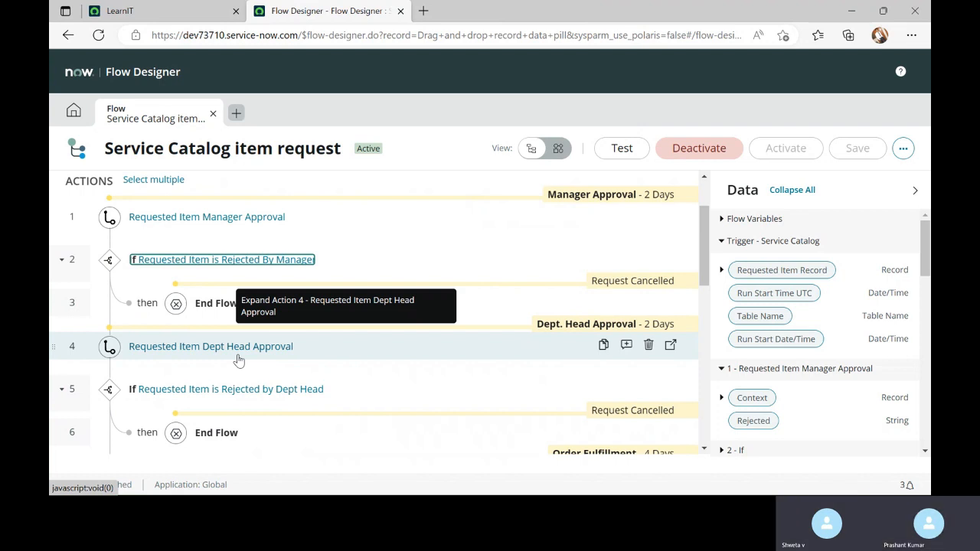
{"action": "scroll", "coordinate": [143, 393], "scroll_direction": "down", "scroll_amount": 1}
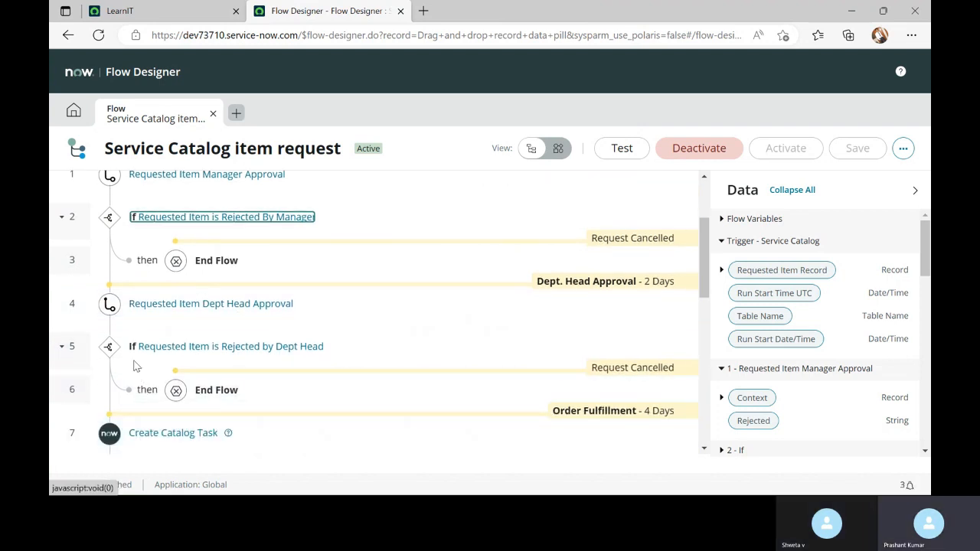
{"action": "scroll", "coordinate": [137, 364], "scroll_direction": "down", "scroll_amount": 3}
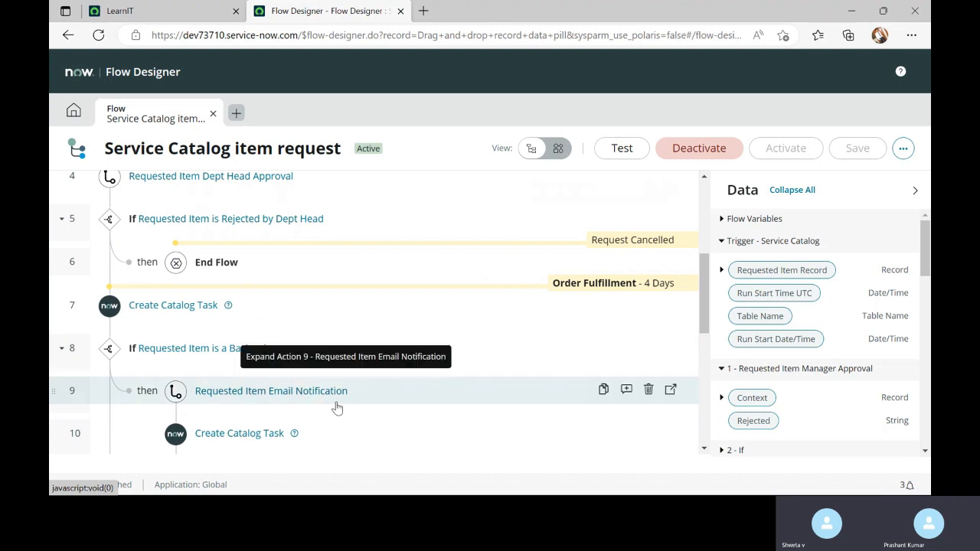
Step: Review the remaining flow steps from the backorder branch through the deployment tasks to the final Log action
{"action": "scroll", "coordinate": [337, 409], "scroll_direction": "down", "scroll_amount": 2}
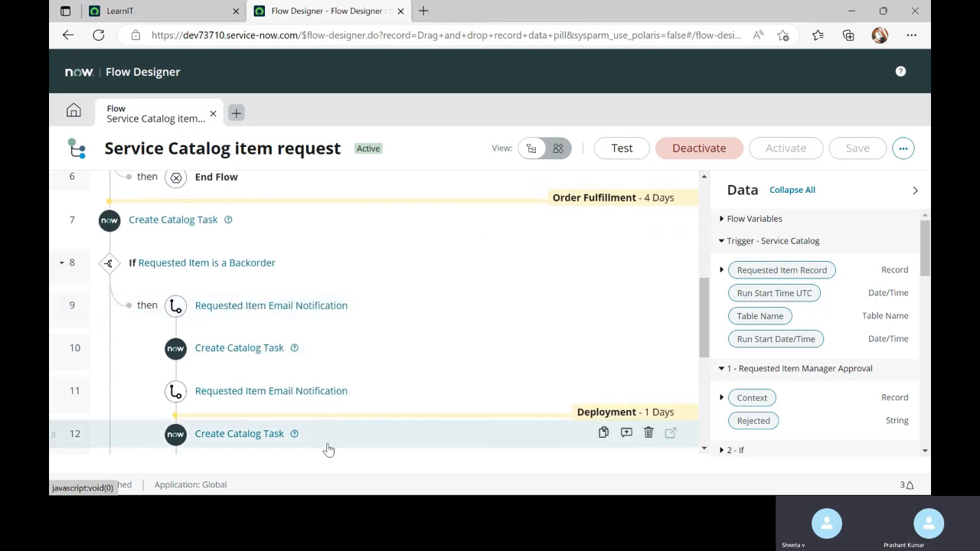
{"action": "scroll", "coordinate": [264, 367], "scroll_direction": "down", "scroll_amount": 3}
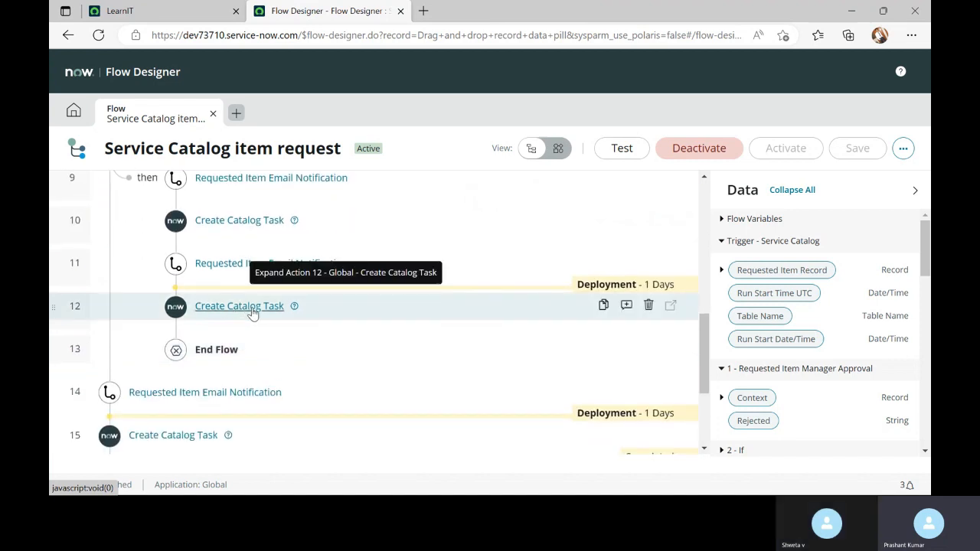
{"action": "scroll", "coordinate": [577, 340], "scroll_direction": "up", "scroll_amount": 1}
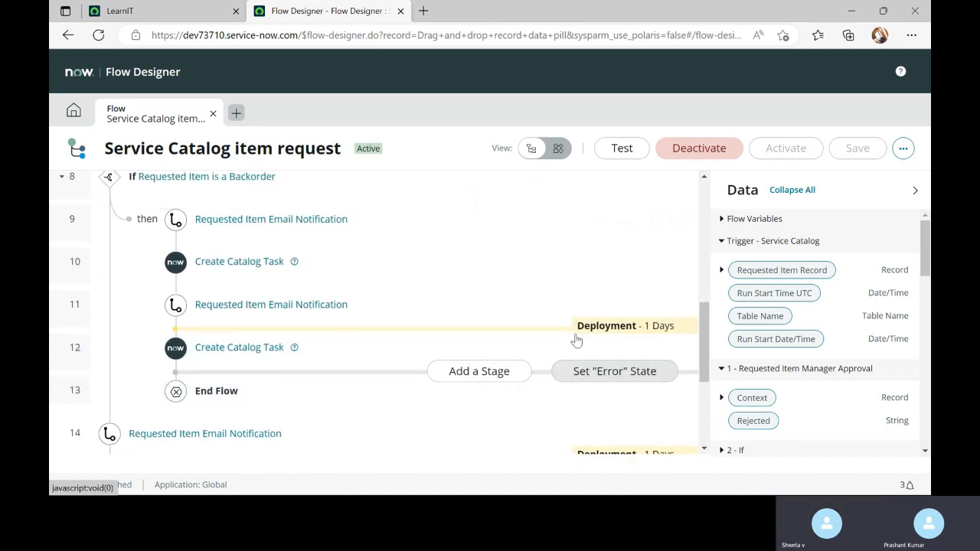
{"action": "scroll", "coordinate": [576, 340], "scroll_direction": "down", "scroll_amount": 5}
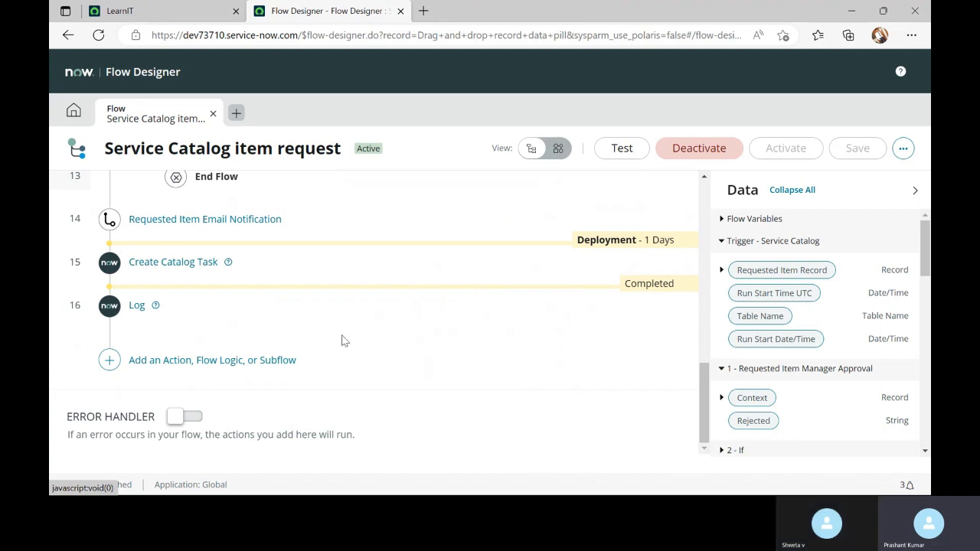
{"action": "scroll", "coordinate": [342, 341], "scroll_direction": "up", "scroll_amount": 5}
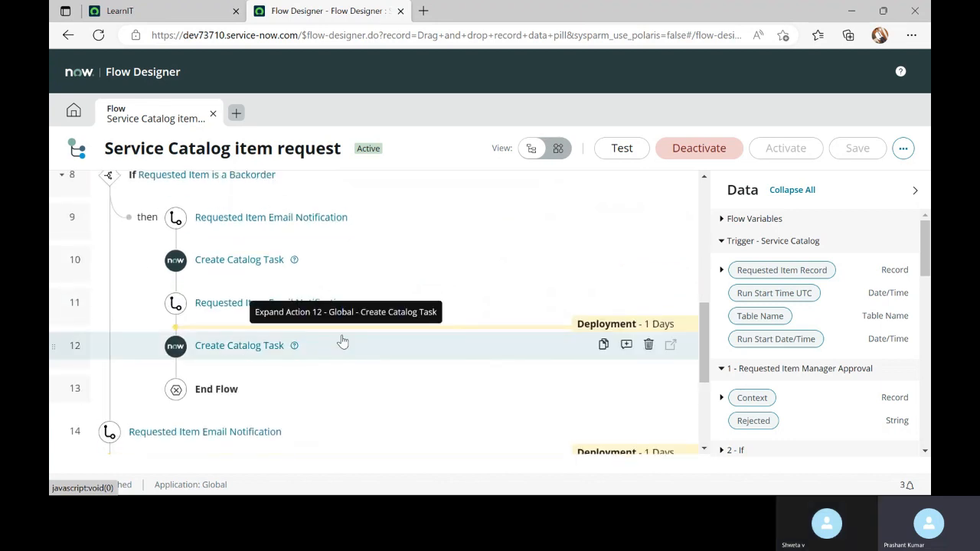
{"action": "scroll", "coordinate": [342, 340], "scroll_direction": "up", "scroll_amount": 5}
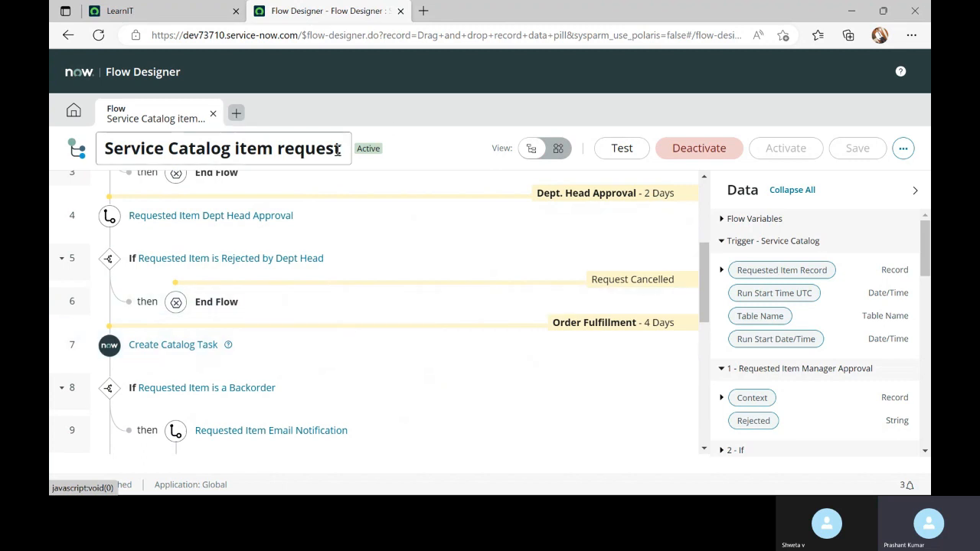
{"action": "scroll", "coordinate": [257, 390], "scroll_direction": "up", "scroll_amount": 5}
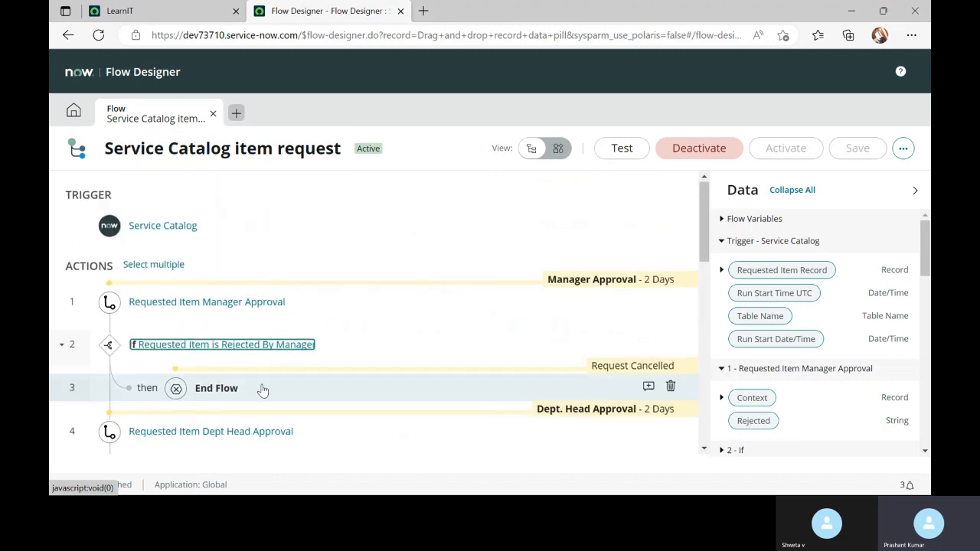
Step: Show the Service Catalog item request flow as a diagram and look through its branches from the trigger to the completed stage
{"action": "left_click", "coordinate": [557, 150]}
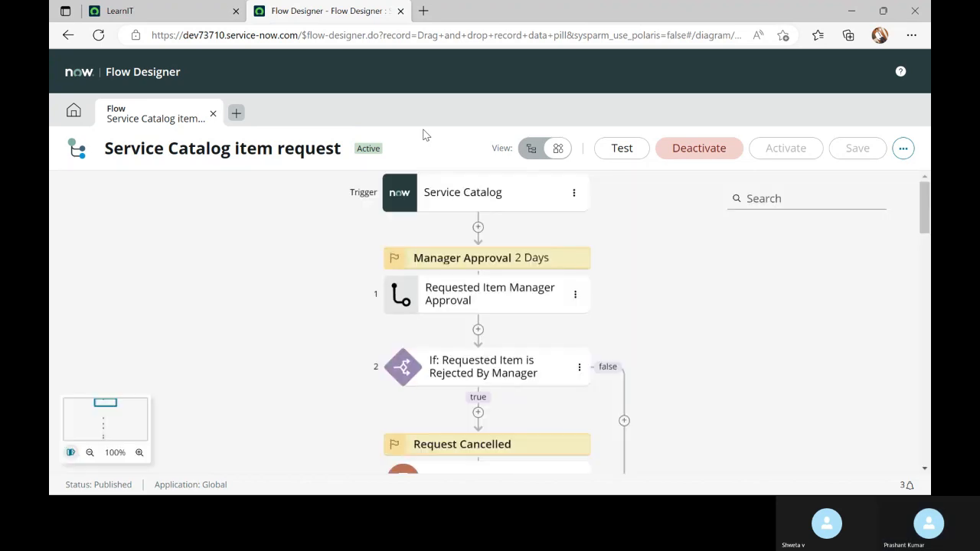
{"action": "scroll", "coordinate": [322, 337], "scroll_direction": "down", "scroll_amount": 20}
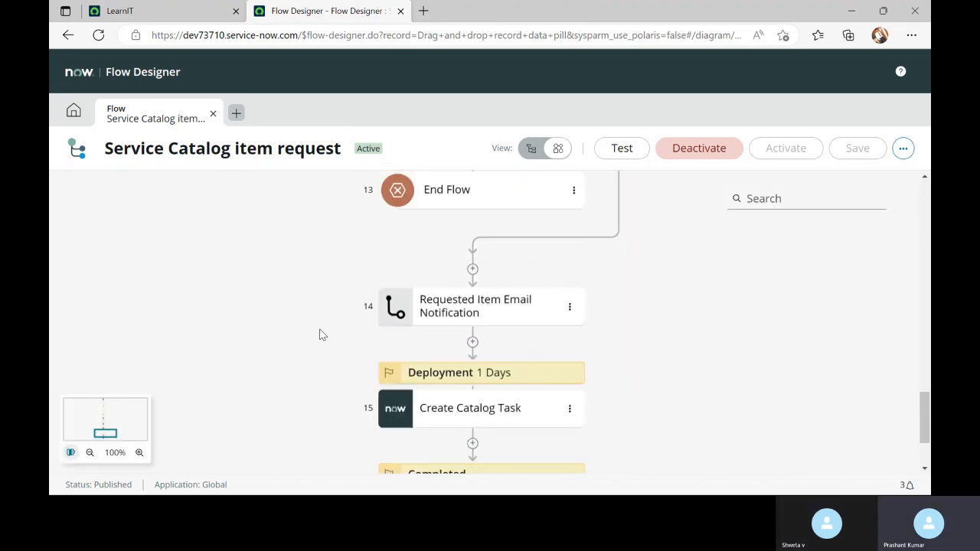
{"action": "scroll", "coordinate": [320, 352], "scroll_direction": "up", "scroll_amount": 10}
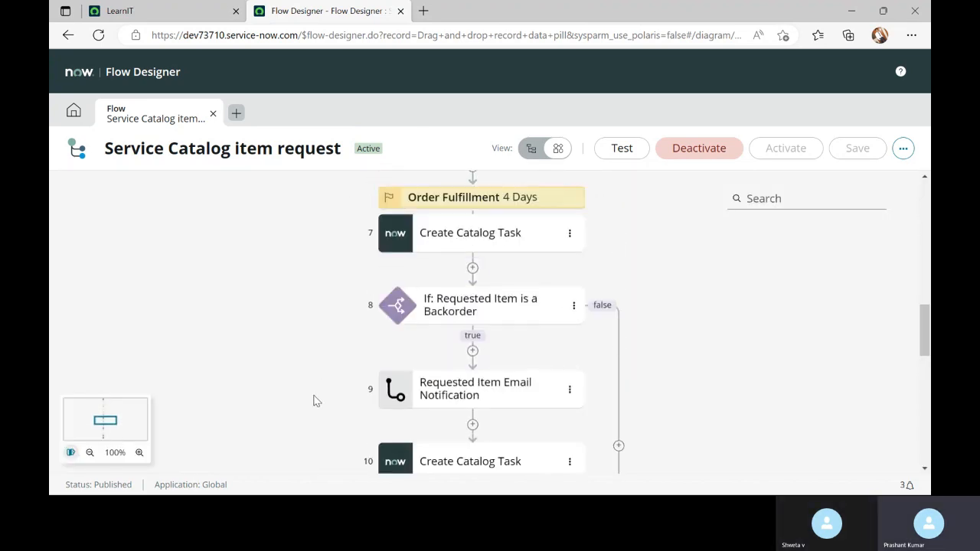
{"action": "scroll", "coordinate": [313, 366], "scroll_direction": "down", "scroll_amount": 2}
{"action": "scroll", "coordinate": [311, 369], "scroll_direction": "up", "scroll_amount": 8}
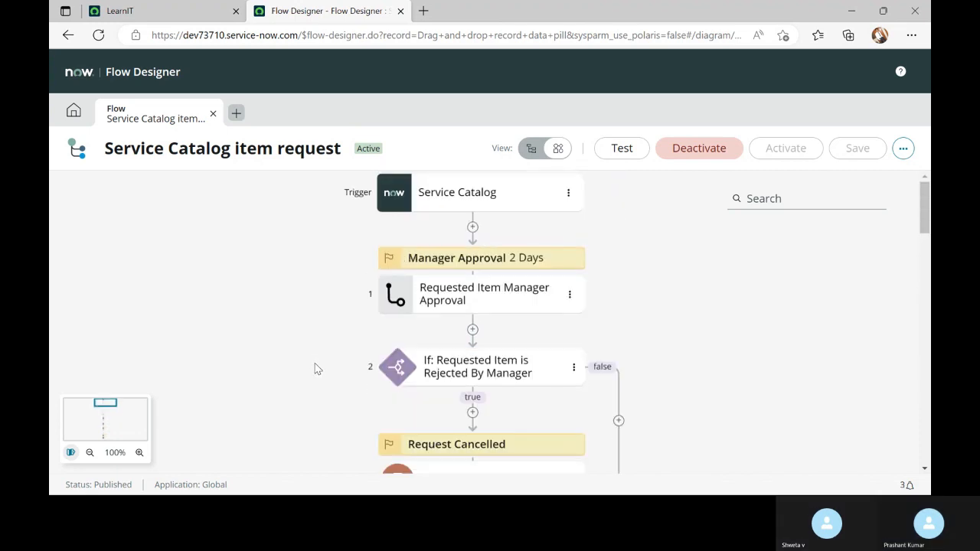
Step: Examine the stage properties of the Manager Approval stage, including value, duration and Always Show, and close them without changes
{"action": "left_click", "coordinate": [477, 300]}
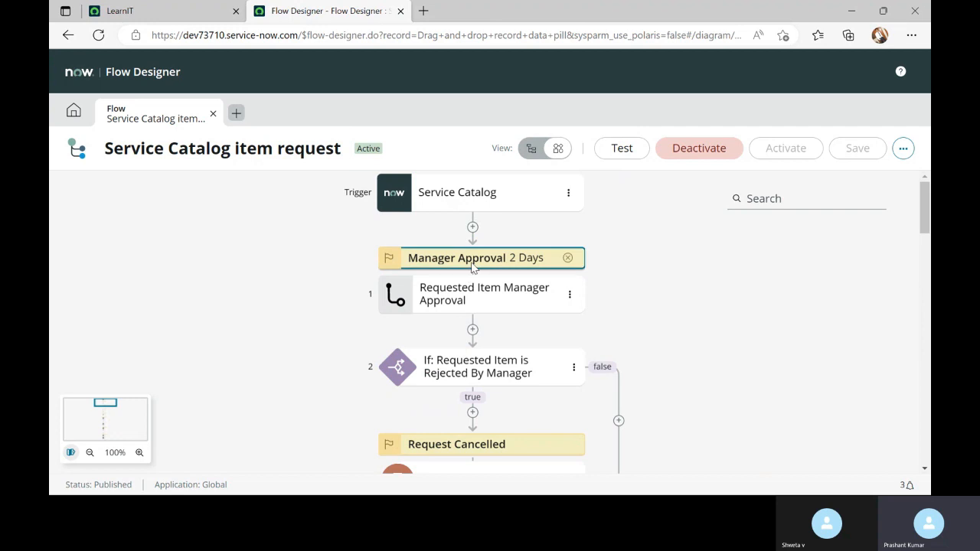
{"action": "left_click", "coordinate": [472, 264]}
{"action": "scroll", "coordinate": [662, 345], "scroll_direction": "down", "scroll_amount": 1}
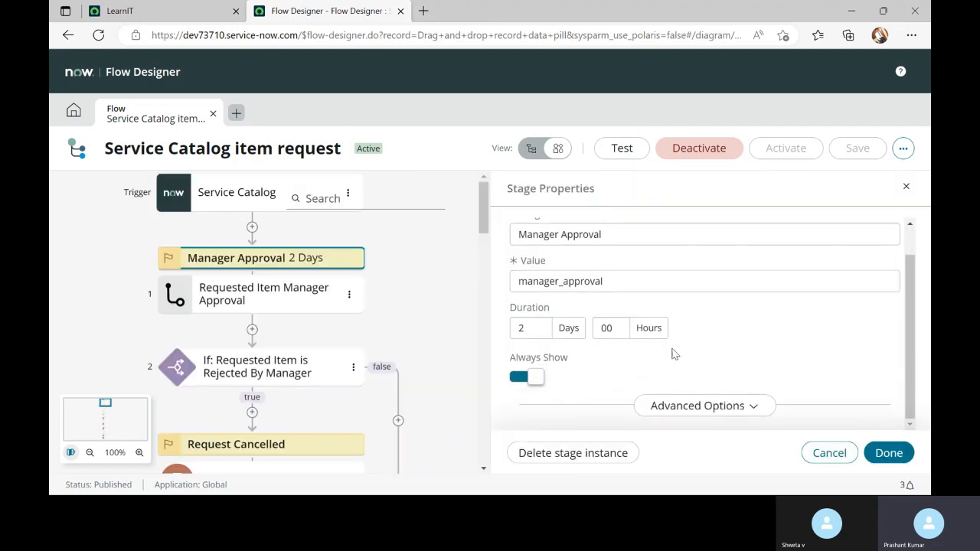
{"action": "scroll", "coordinate": [678, 359], "scroll_direction": "up", "scroll_amount": 1}
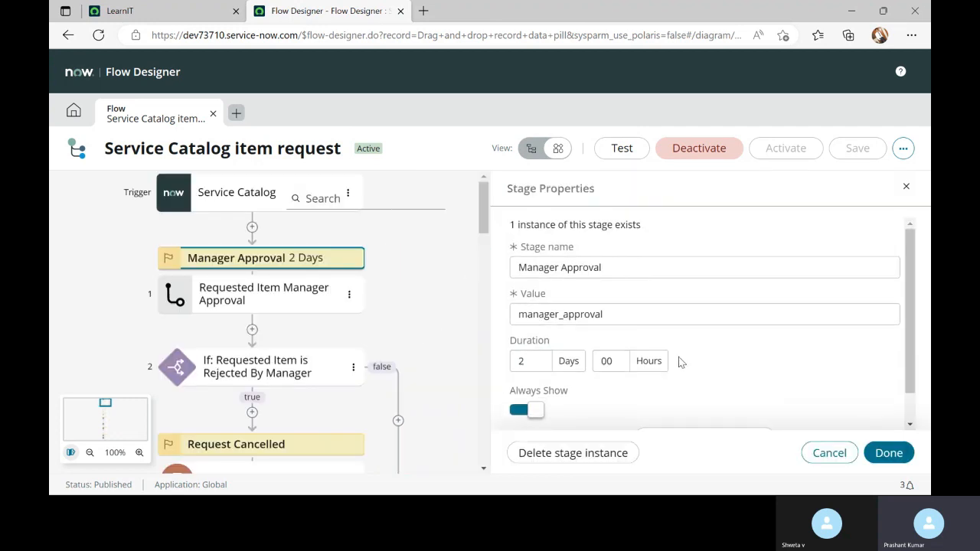
{"action": "left_click", "coordinate": [828, 455]}
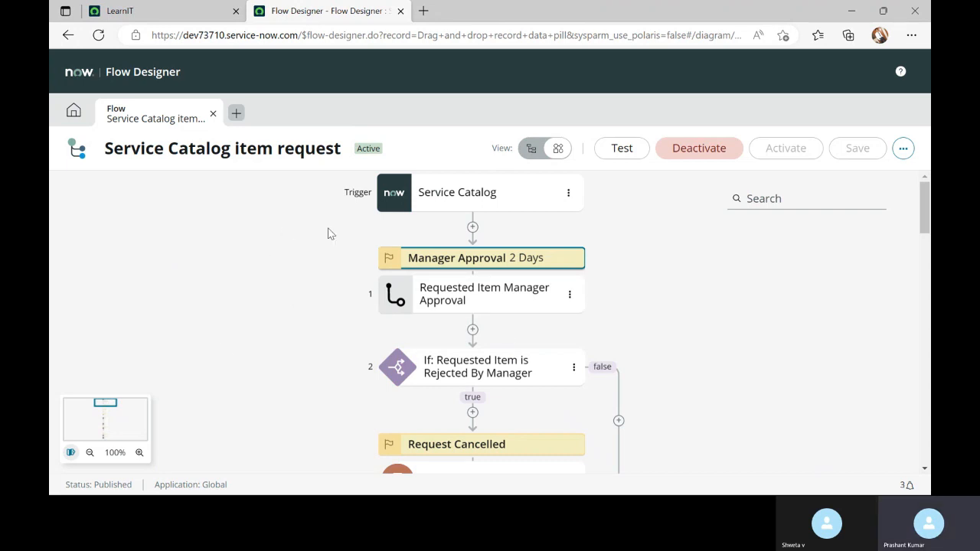
Step: Check what can be added after the trigger and which stages can follow the manager approval, without adding anything
{"action": "left_click", "coordinate": [473, 229]}
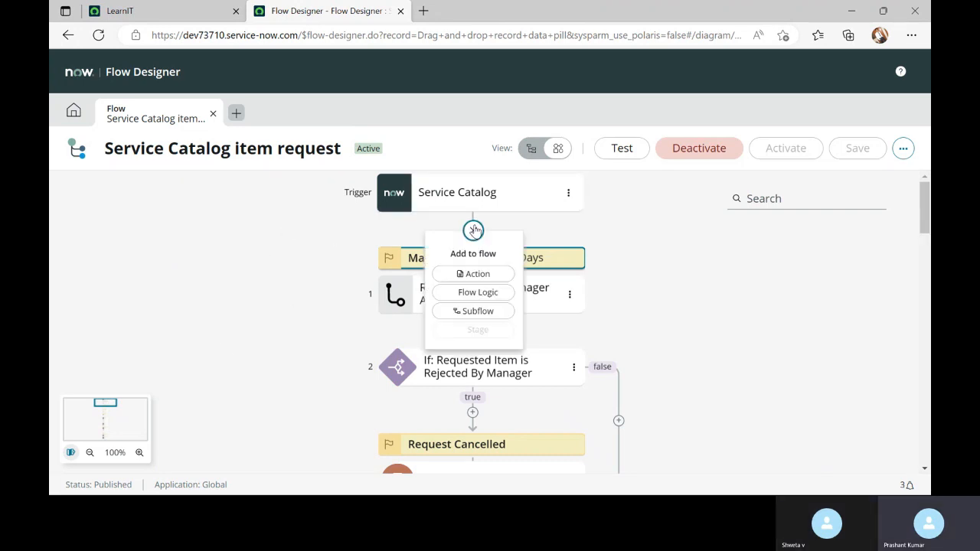
{"action": "left_click", "coordinate": [696, 289]}
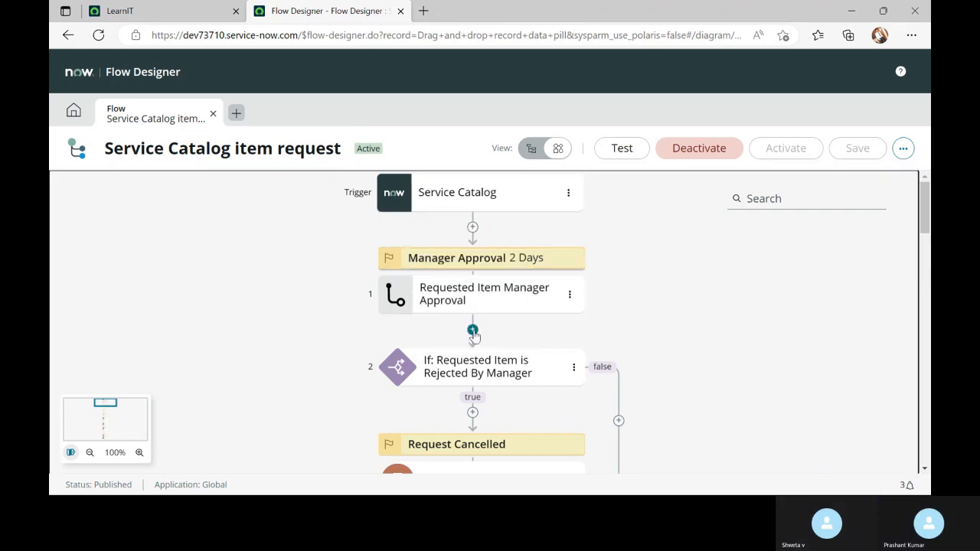
{"action": "left_click", "coordinate": [473, 333]}
{"action": "left_click", "coordinate": [478, 434]}
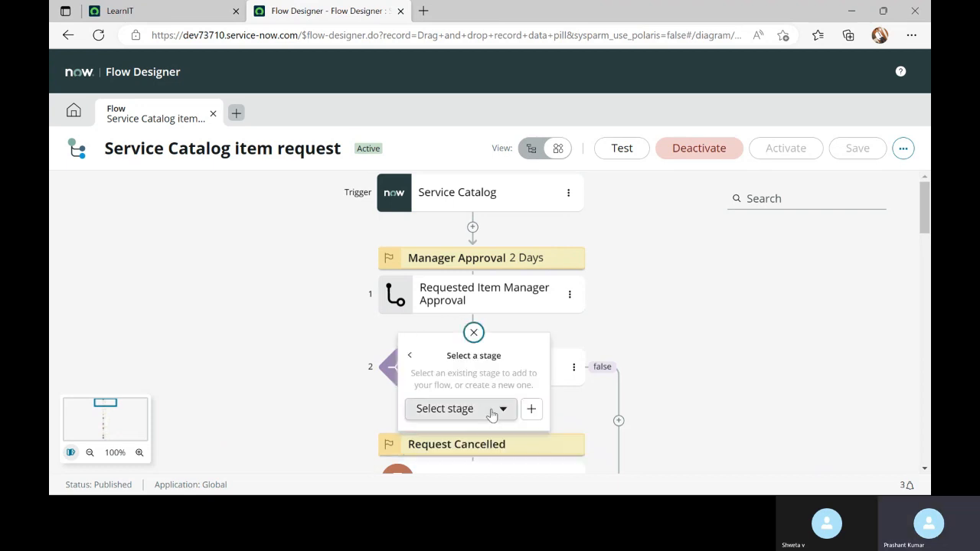
{"action": "left_click", "coordinate": [492, 414]}
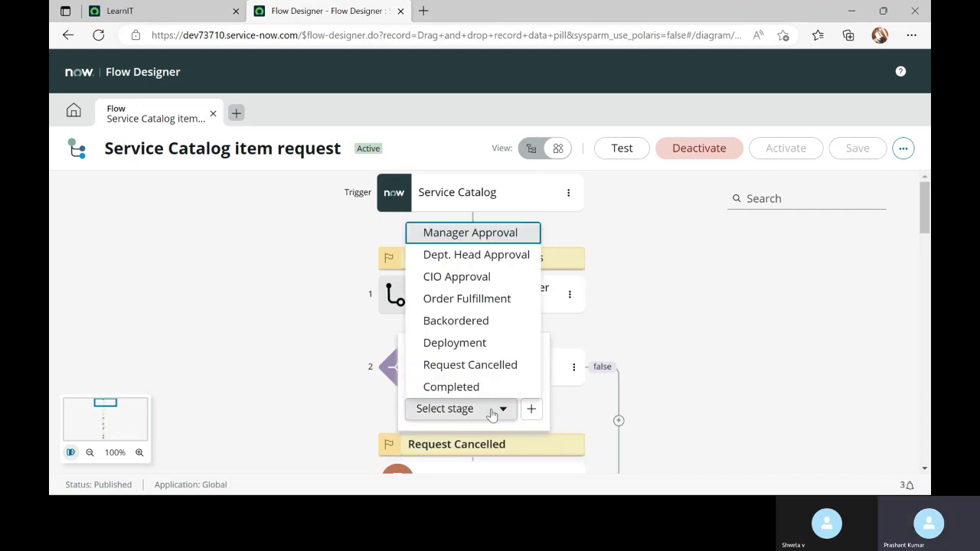
{"action": "left_click", "coordinate": [715, 385]}
Step: Check the add options in the department head rejection's true branch and after the Dept Head Approval action, adding nothing
{"action": "scroll", "coordinate": [714, 385], "scroll_direction": "down", "scroll_amount": 5}
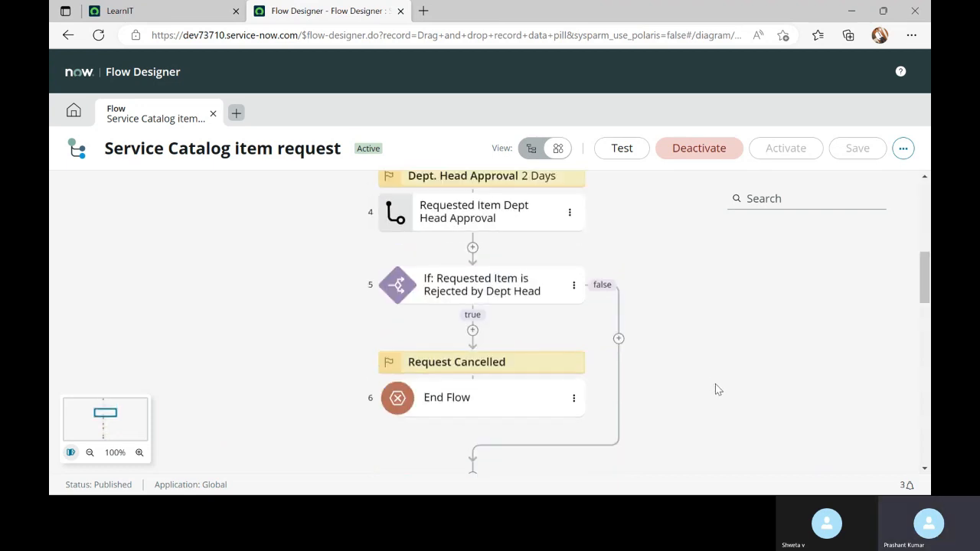
{"action": "left_click", "coordinate": [473, 331]}
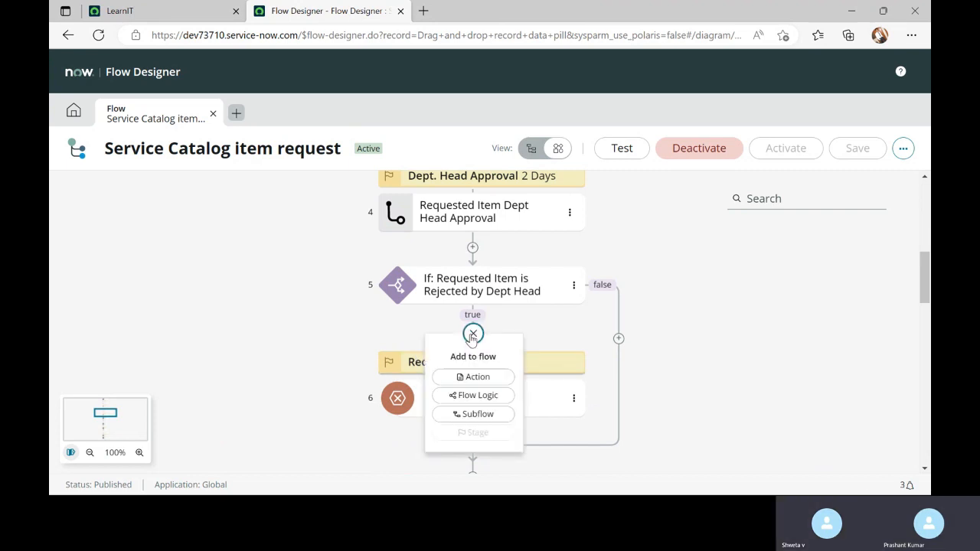
{"action": "left_click", "coordinate": [717, 304]}
{"action": "scroll", "coordinate": [717, 307], "scroll_direction": "up", "scroll_amount": 3}
{"action": "scroll", "coordinate": [547, 425], "scroll_direction": "down", "scroll_amount": 1}
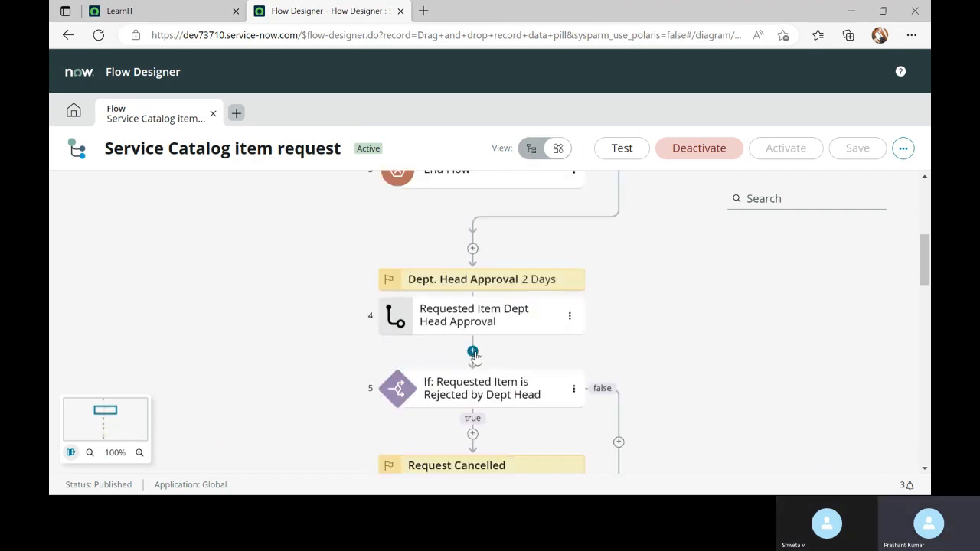
{"action": "left_click", "coordinate": [473, 353]}
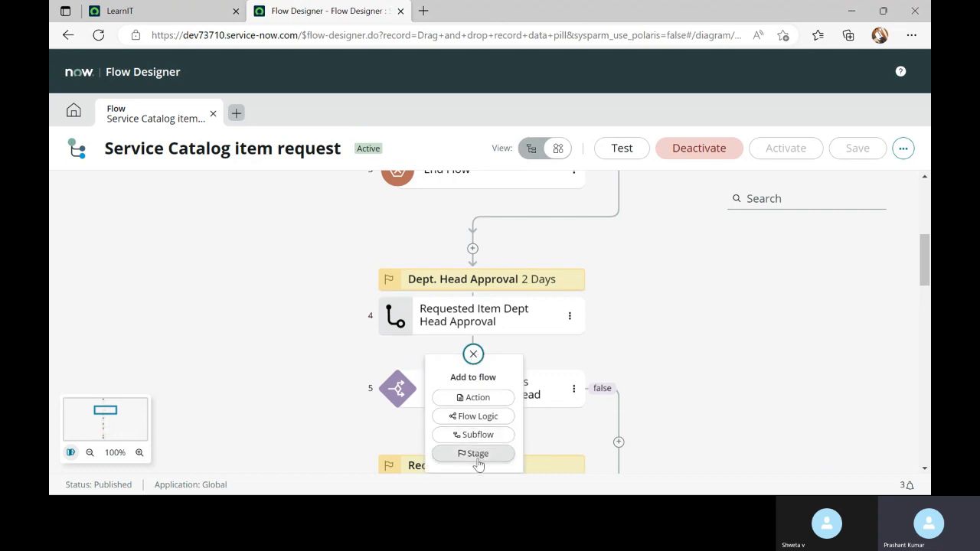
{"action": "left_click", "coordinate": [679, 306]}
Step: Return the flow to the list view and show its trigger and first approval actions
{"action": "scroll", "coordinate": [680, 304], "scroll_direction": "up", "scroll_amount": 3}
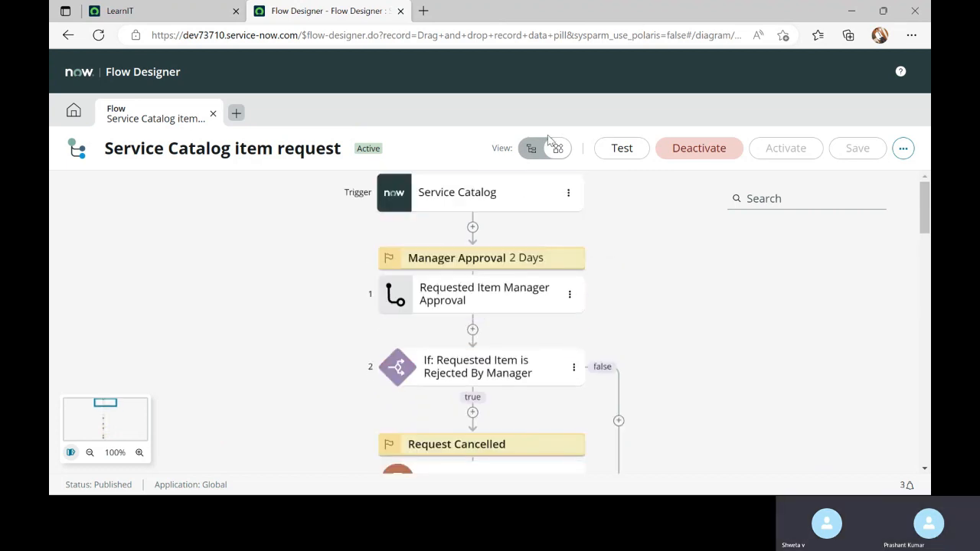
{"action": "left_click", "coordinate": [536, 152]}
{"action": "scroll", "coordinate": [291, 346], "scroll_direction": "up", "scroll_amount": 2}
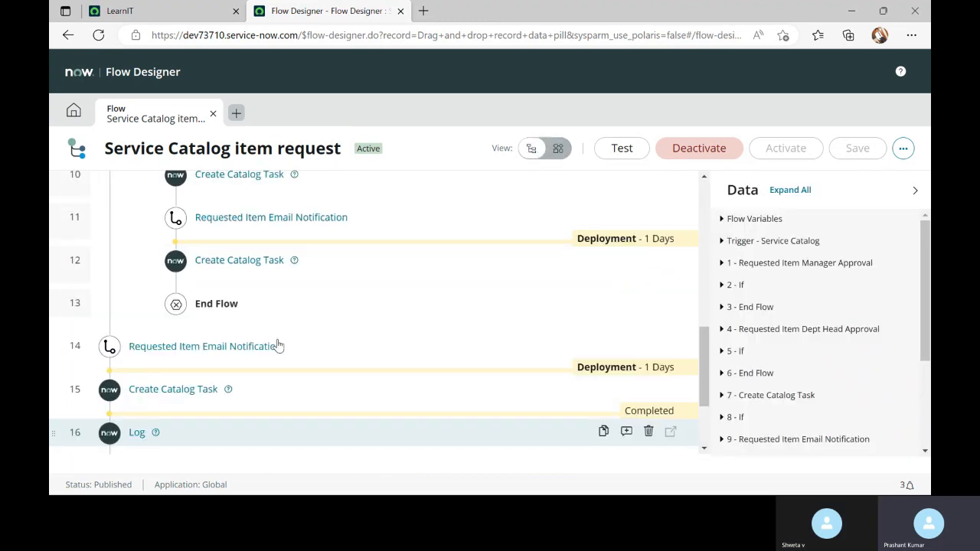
{"action": "scroll", "coordinate": [278, 347], "scroll_direction": "up", "scroll_amount": 10}
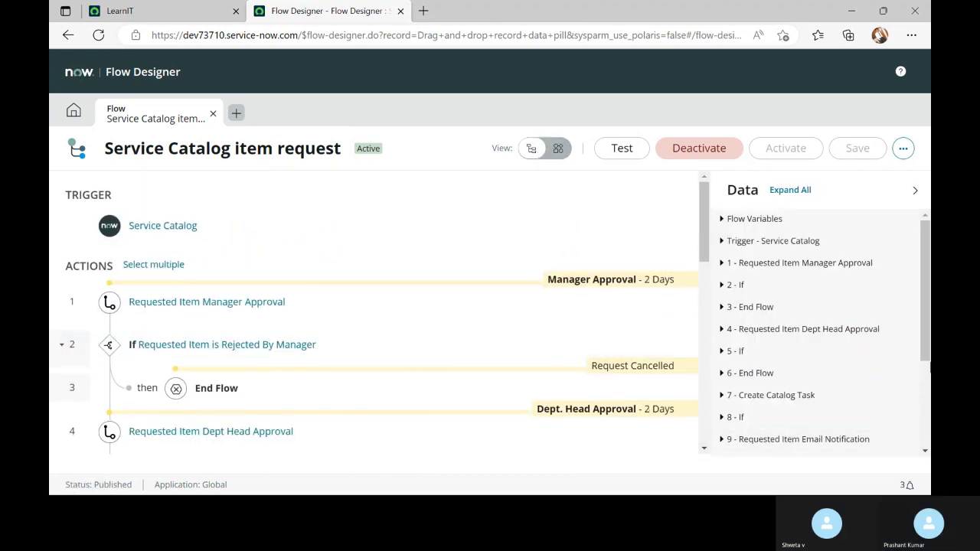
{"action": "left_click_drag", "start_coordinate": [925, 287], "coordinate": [930, 238]}
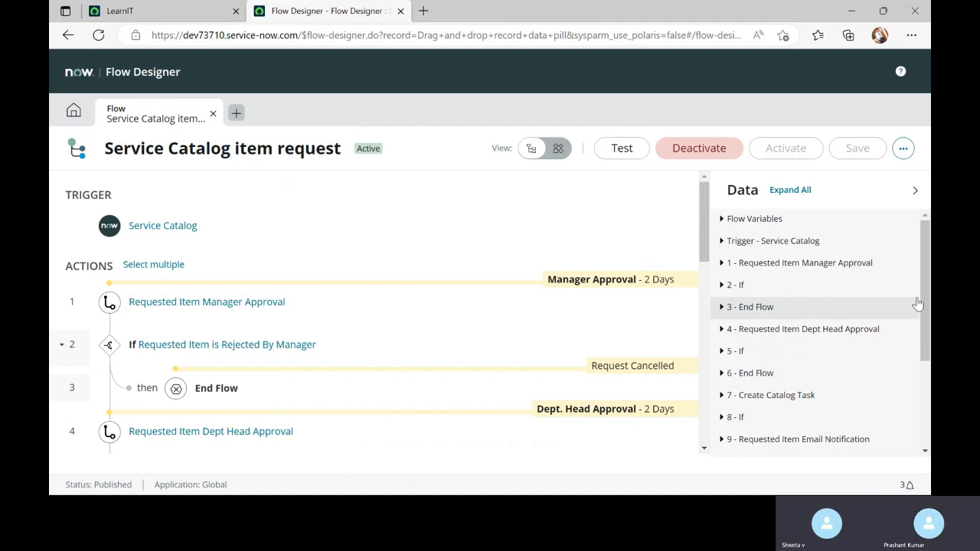
{"action": "left_click_drag", "start_coordinate": [926, 305], "coordinate": [919, 235]}
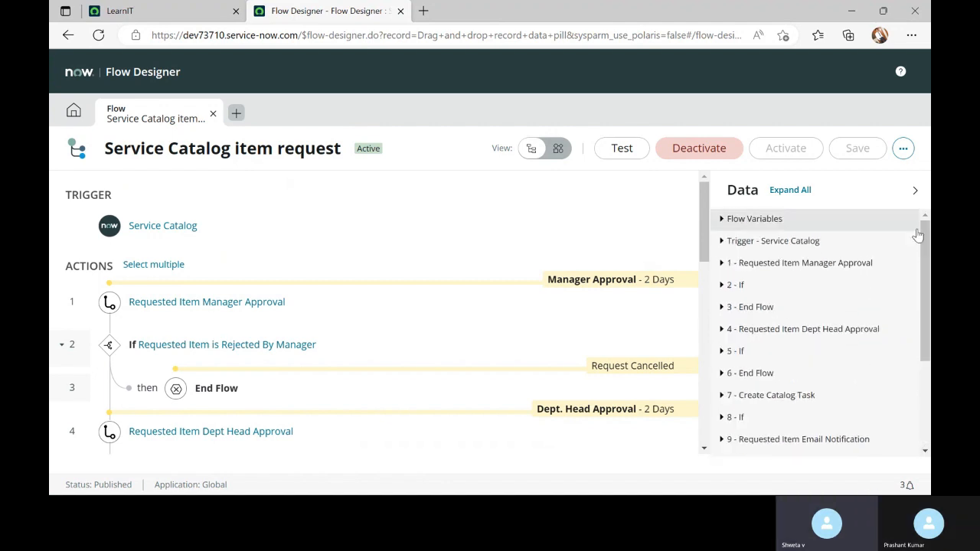